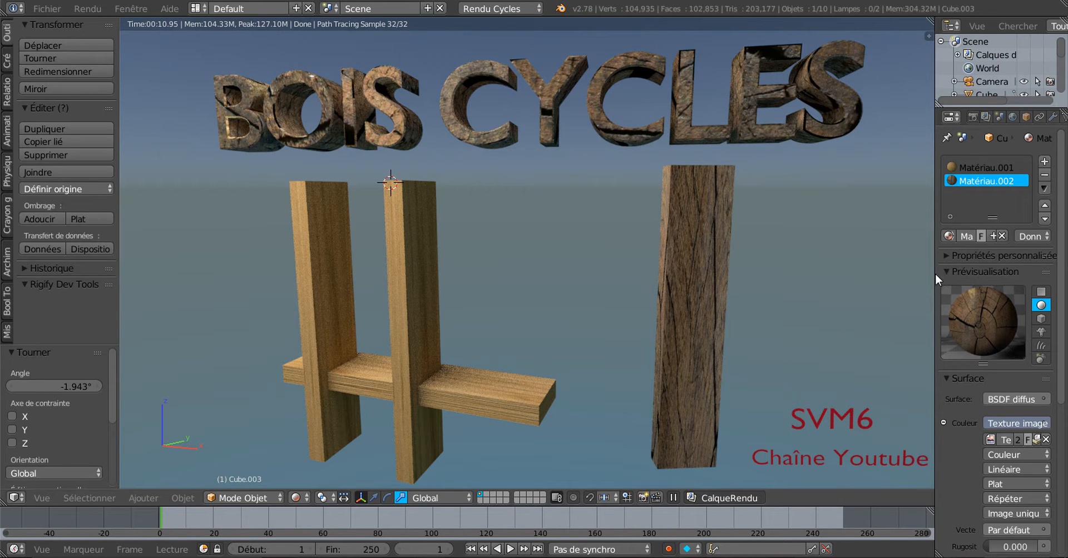
left_click_drag(934, 276, 953, 276)
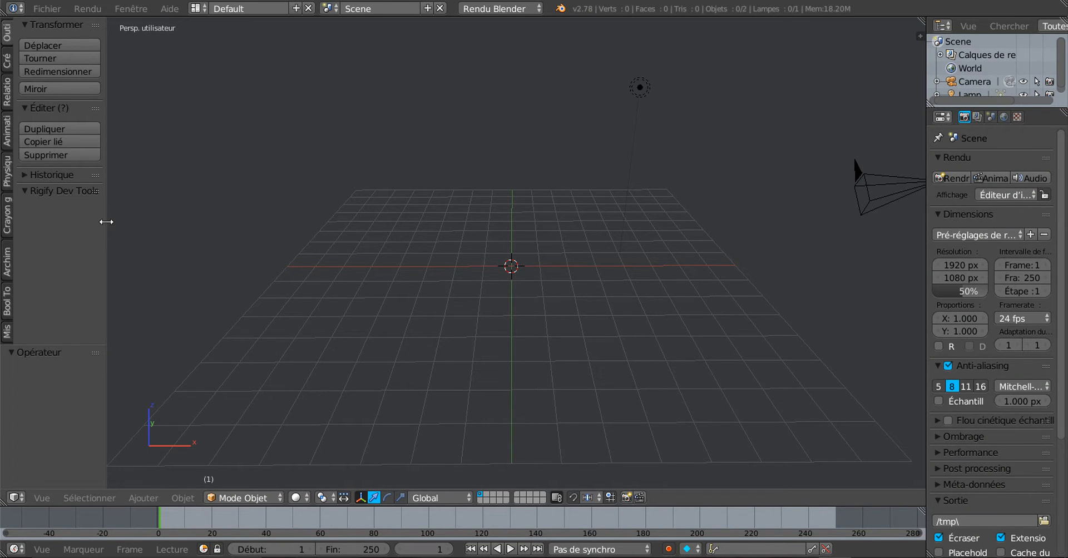
mouse_move(105, 222)
left_mouse_down()
mouse_move(89, 227)
mouse_move(101, 227)
left_mouse_up()
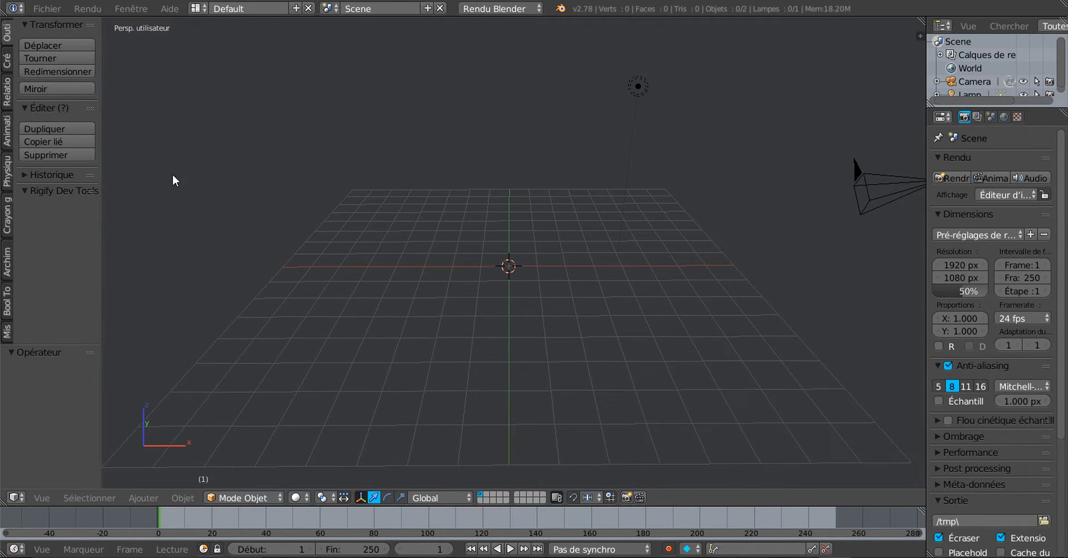
Add a cube and scale it into a flat plank, about 5.52 times along X and about 0.315 along Z.
left_click(7, 60)
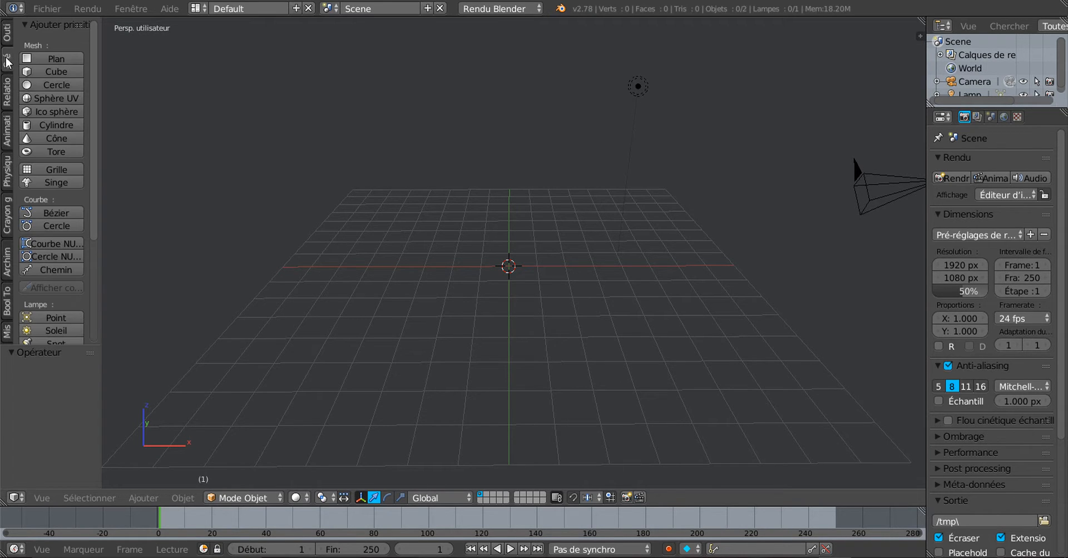
left_click(53, 75)
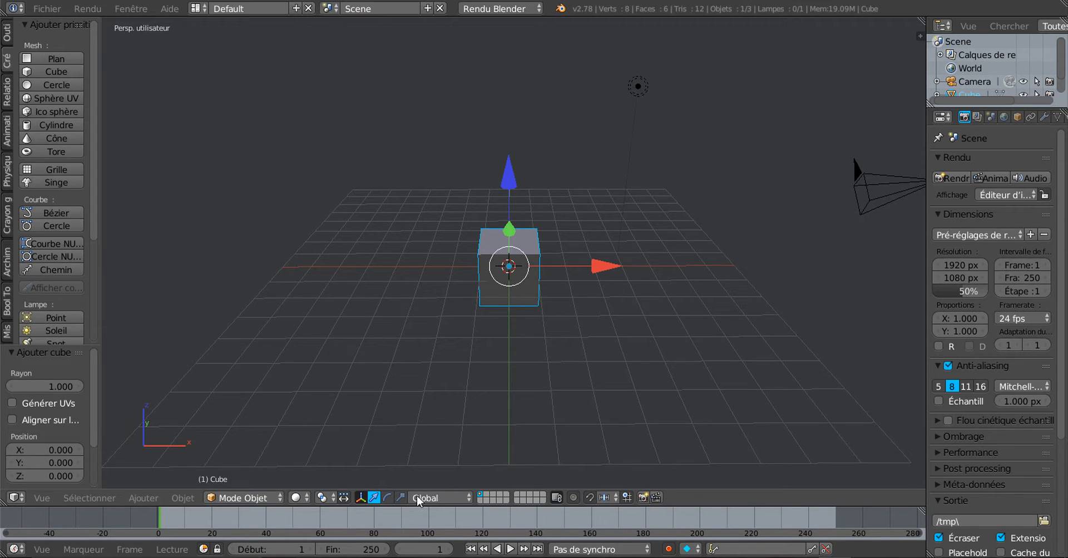
left_click(400, 498)
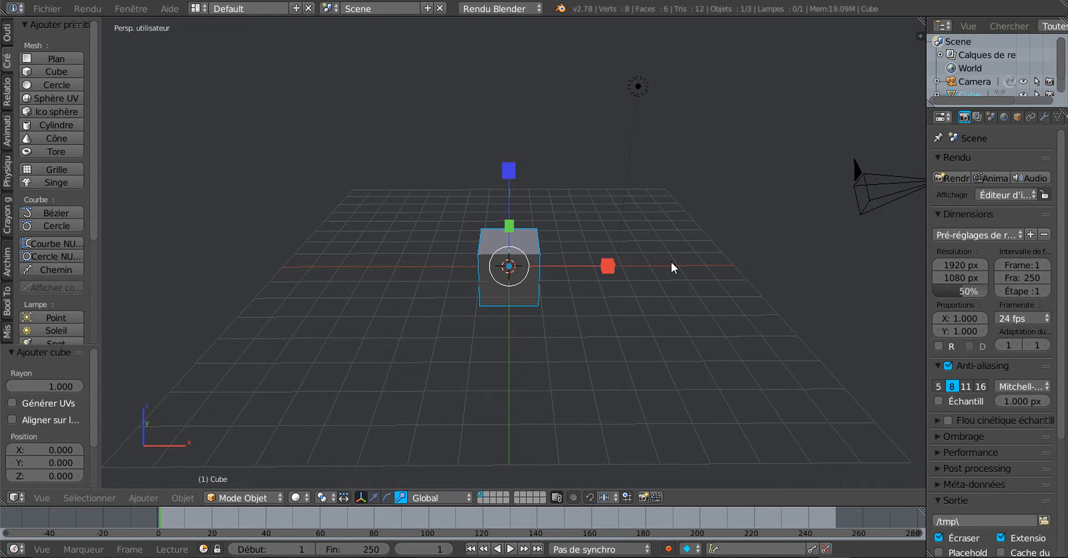
left_click_drag(607, 266, 219, 260)
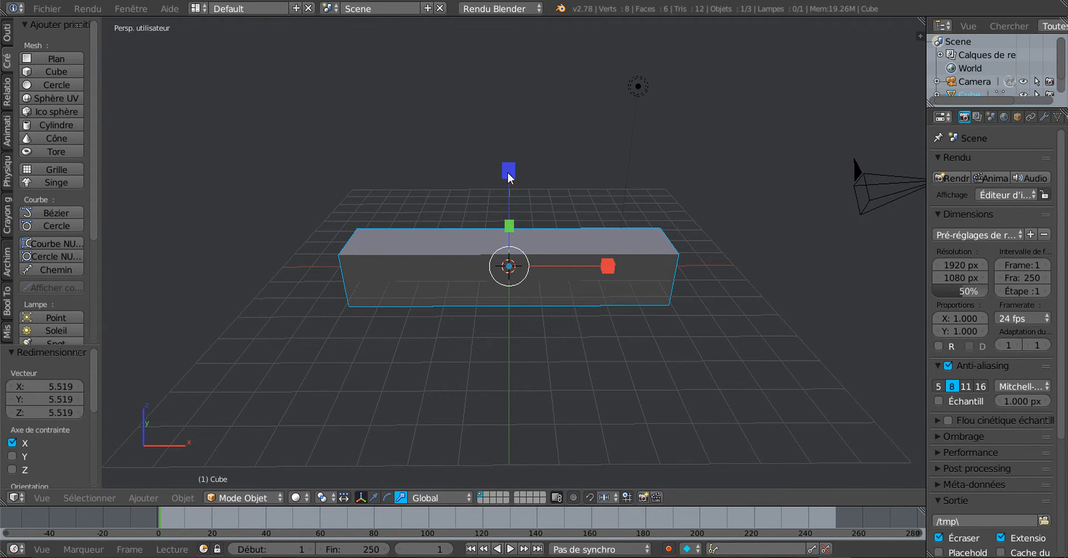
left_click_drag(507, 172, 499, 235)
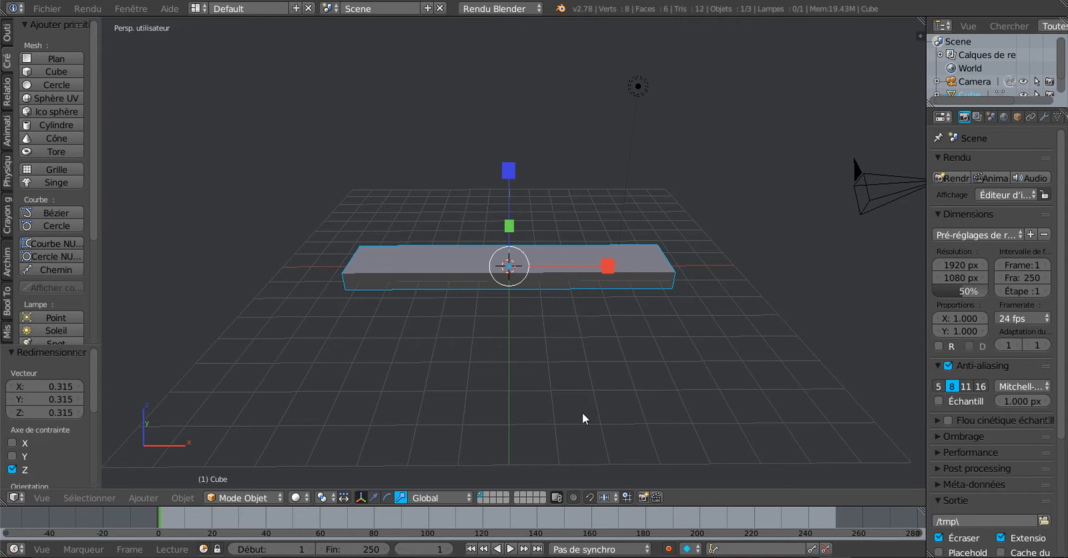
middle_click_drag(553, 405, 588, 376)
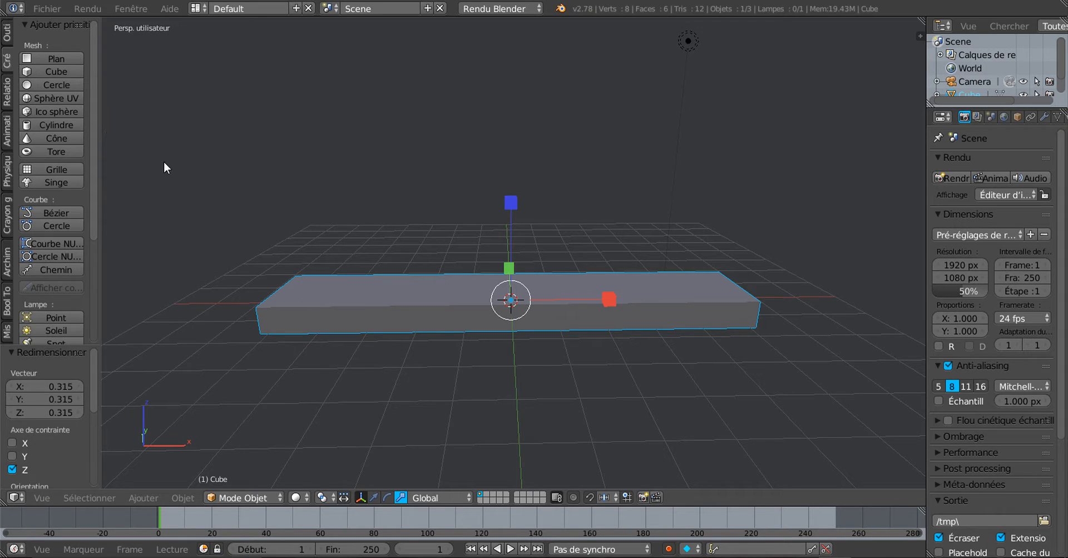
Add a plane and enlarge it to about 4.35 times its size.
left_click(30, 56)
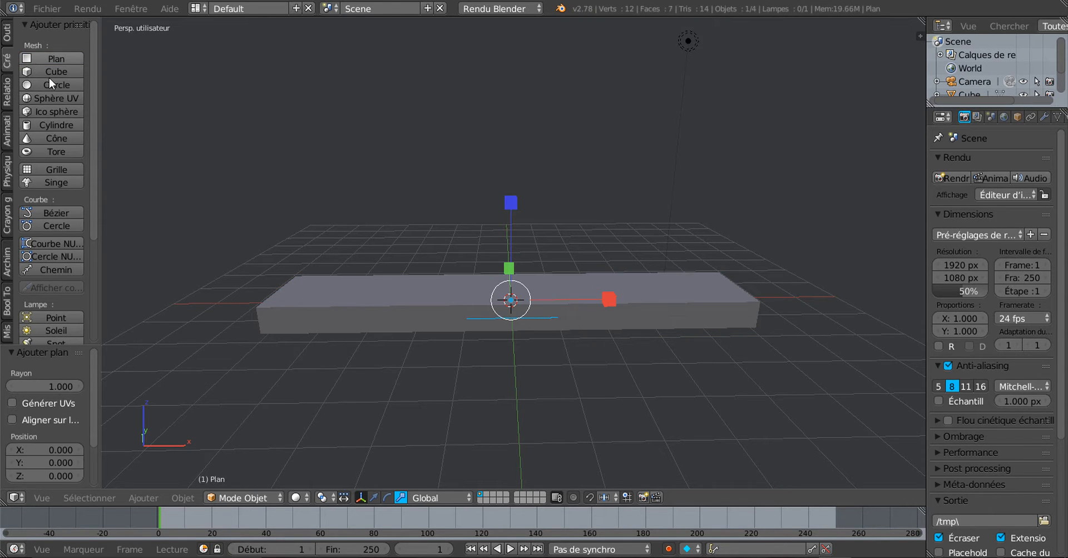
key("s")
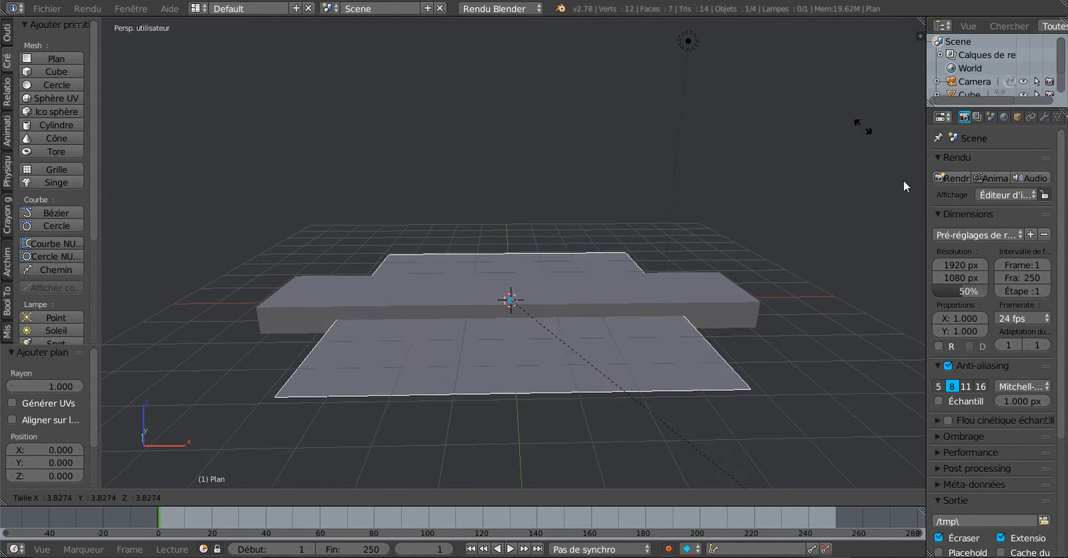
left_click(784, 242)
middle_click_drag(783, 265, 798, 317)
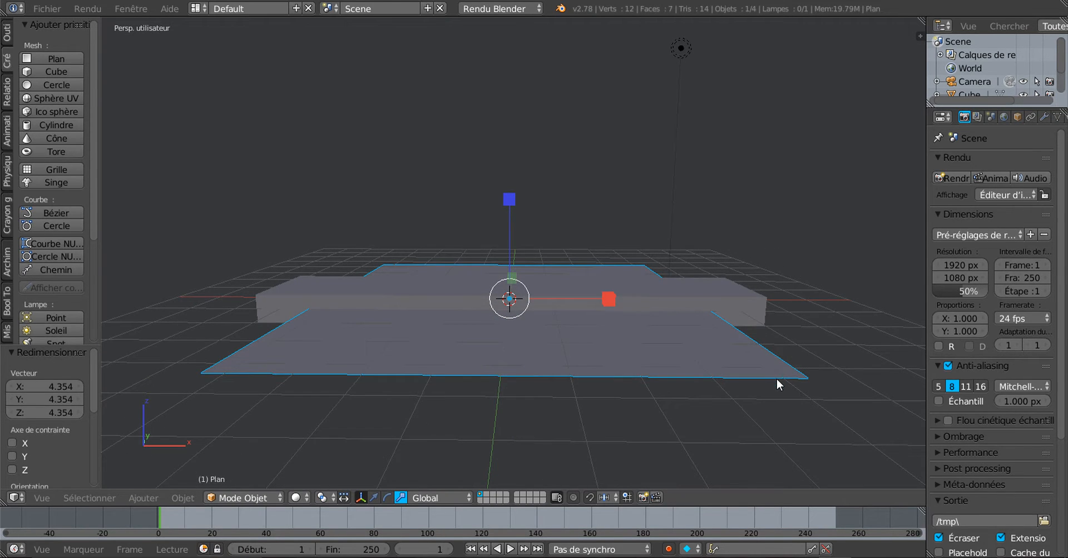
Move the plane above the plank by about -0.77 in X, 0.98 in Y and 6.41 in Z.
key("g")
left_click(737, 109)
scroll(599, 206, "down", 2)
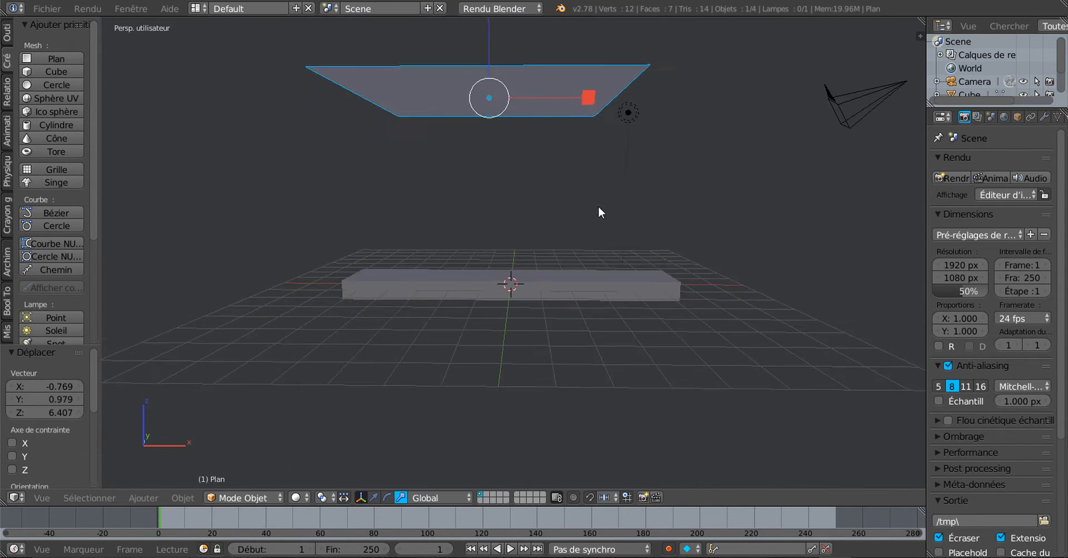
middle_click_drag(599, 207, 624, 207)
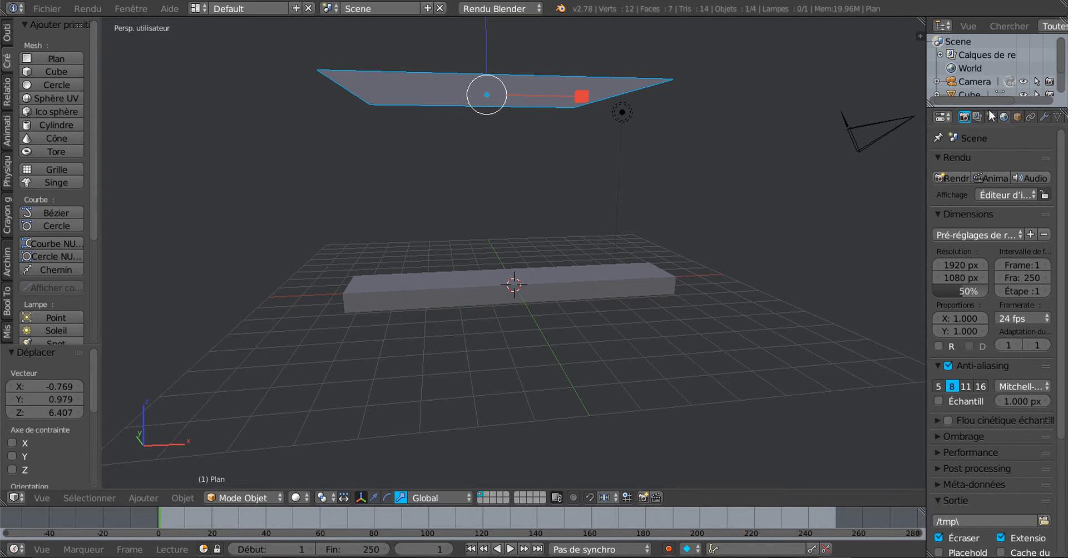
Switch the render engine to Cycles and widen the properties editor.
left_click(501, 9)
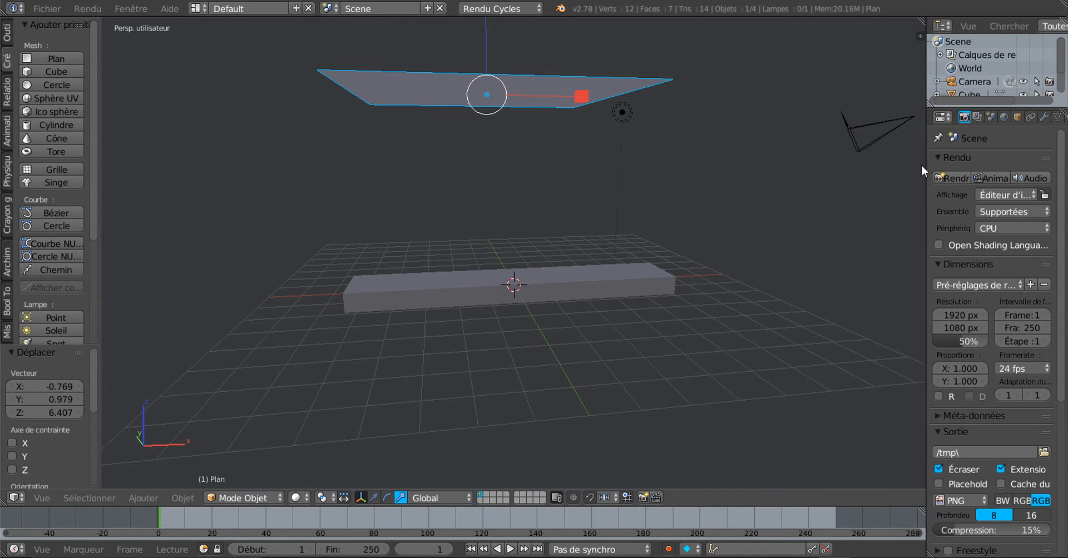
left_click_drag(921, 165, 862, 169)
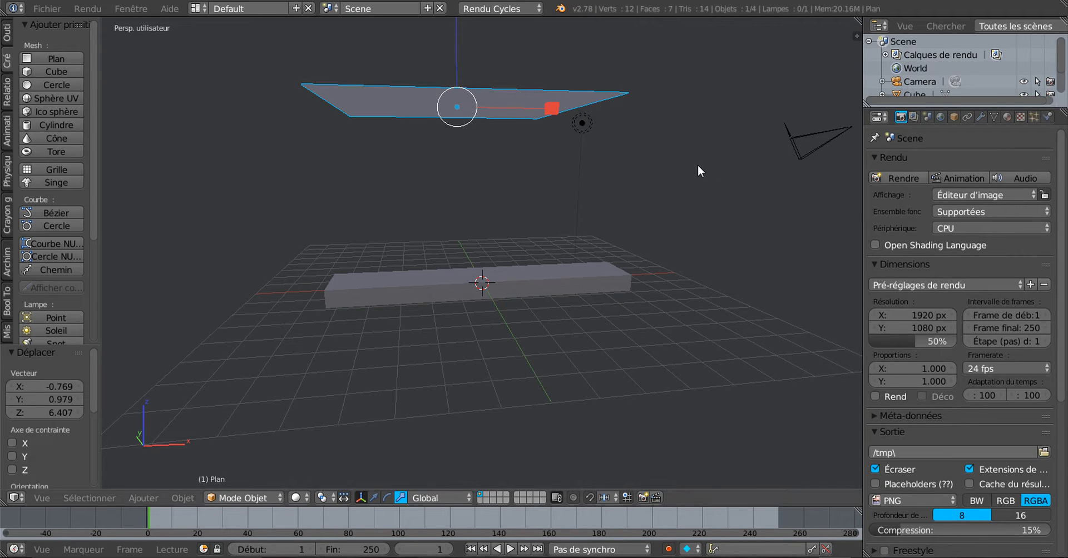
middle_click_drag(691, 167, 676, 192)
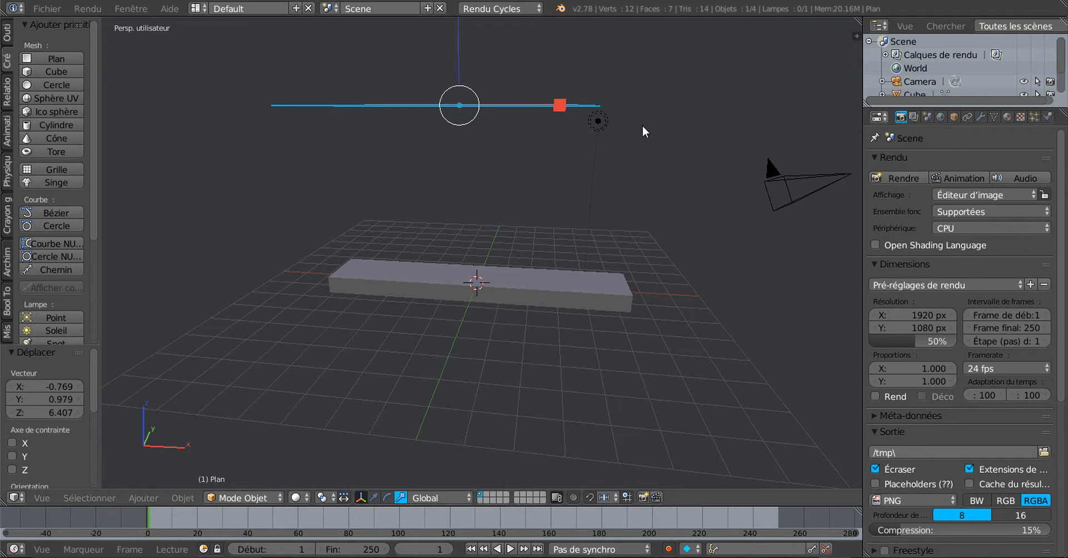
Create a new material for the plane and set its surface shader to Émission.
left_click(1007, 117)
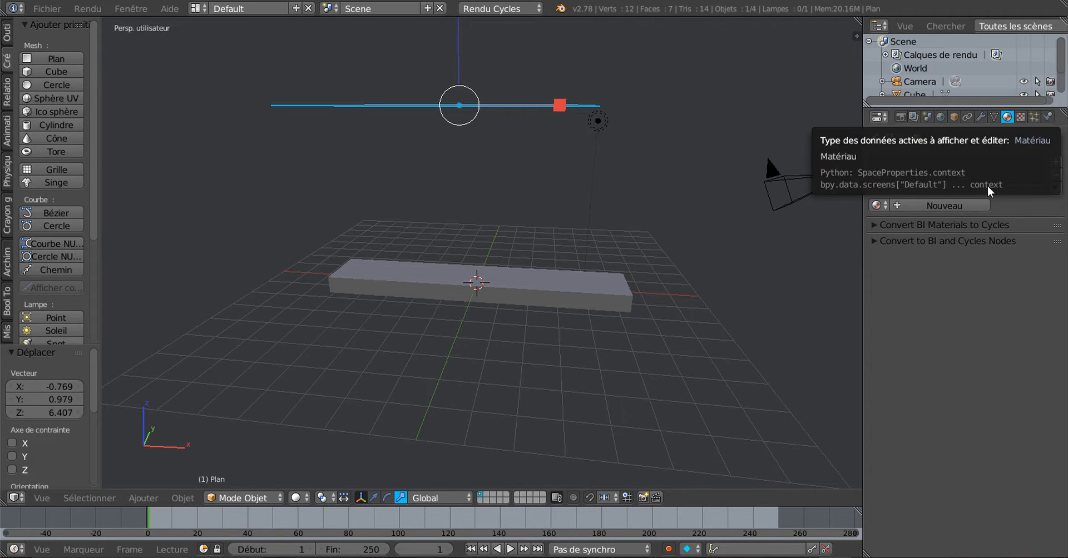
left_click(934, 206)
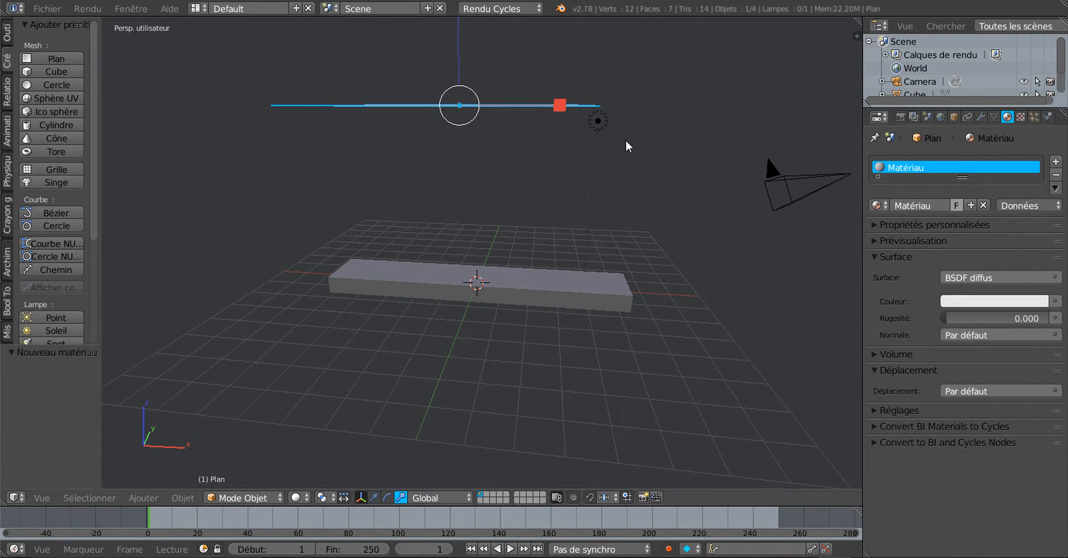
left_click(997, 275)
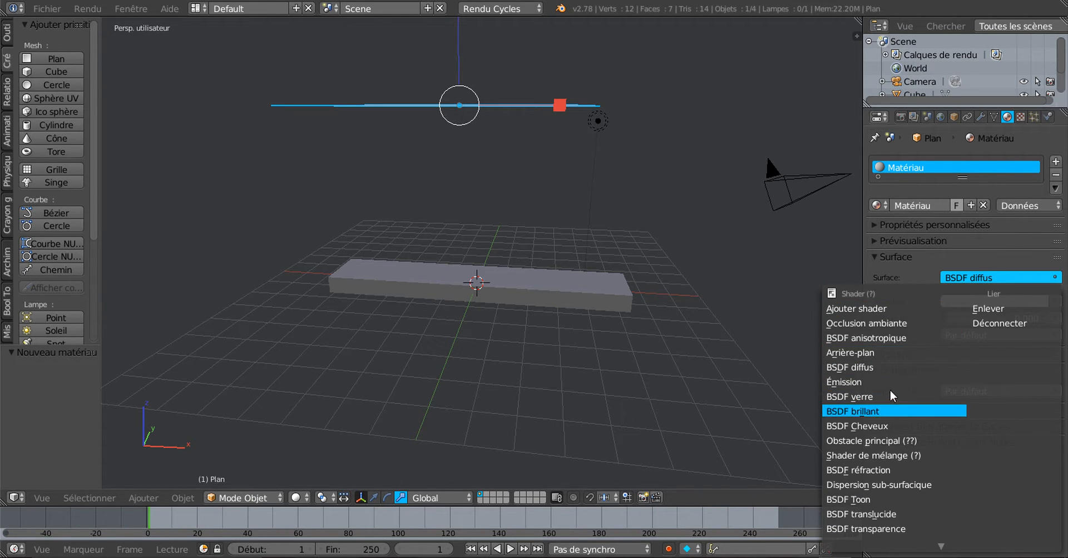
left_click(857, 382)
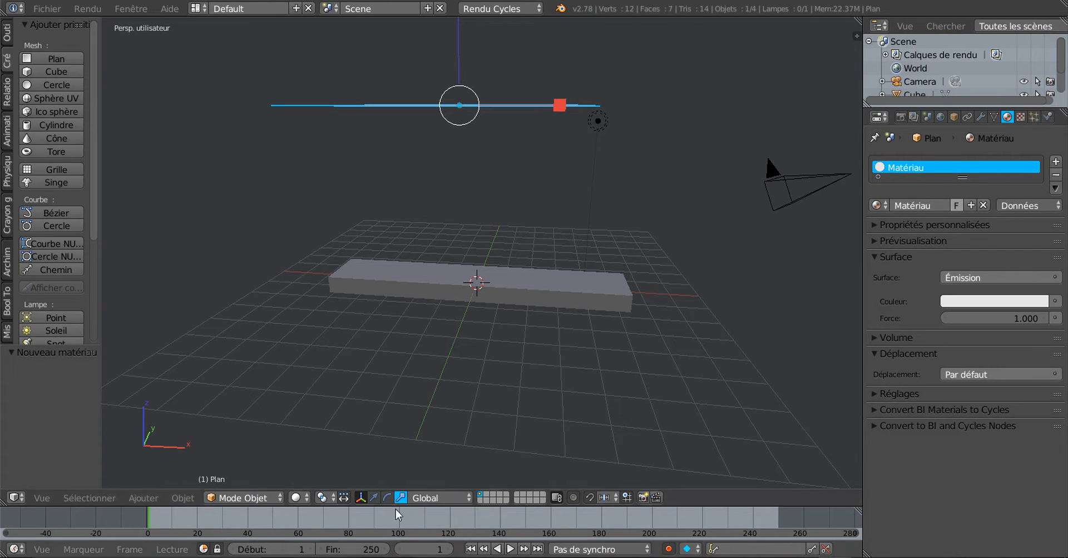
Switch the 3D viewport to rendered shading (Rendu).
left_click(296, 498)
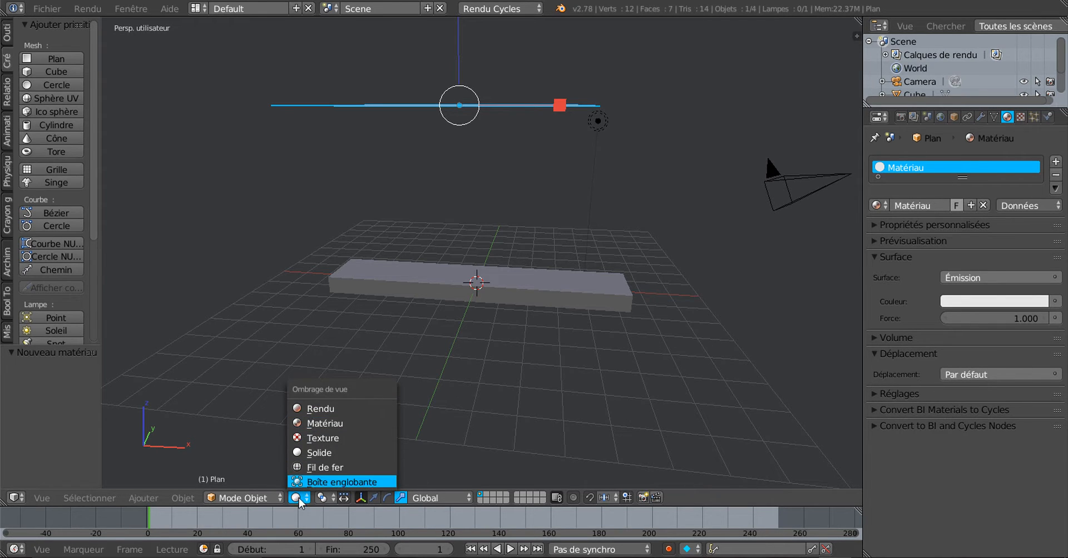
left_click(309, 409)
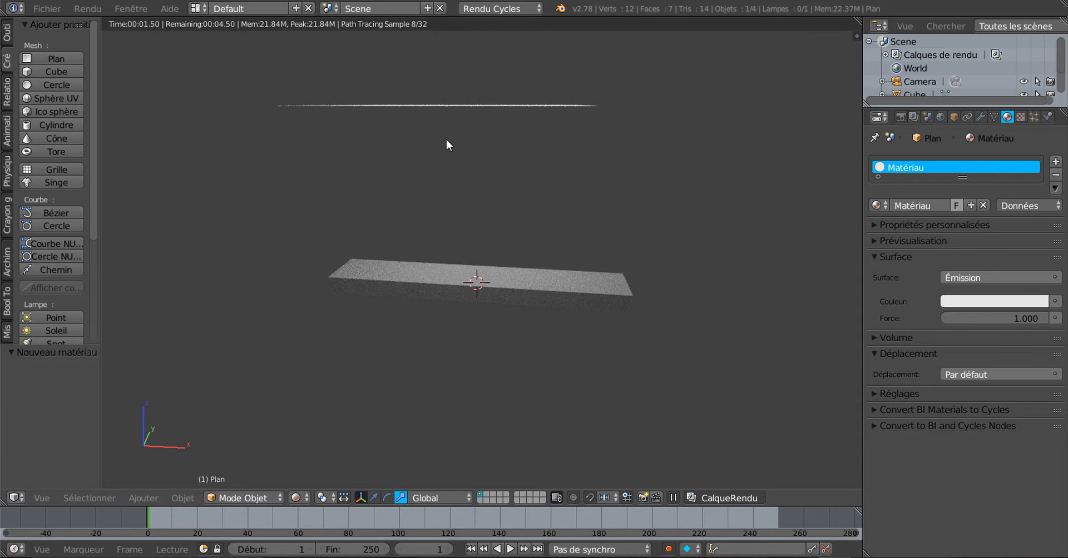
middle_click_drag(595, 209, 510, 314)
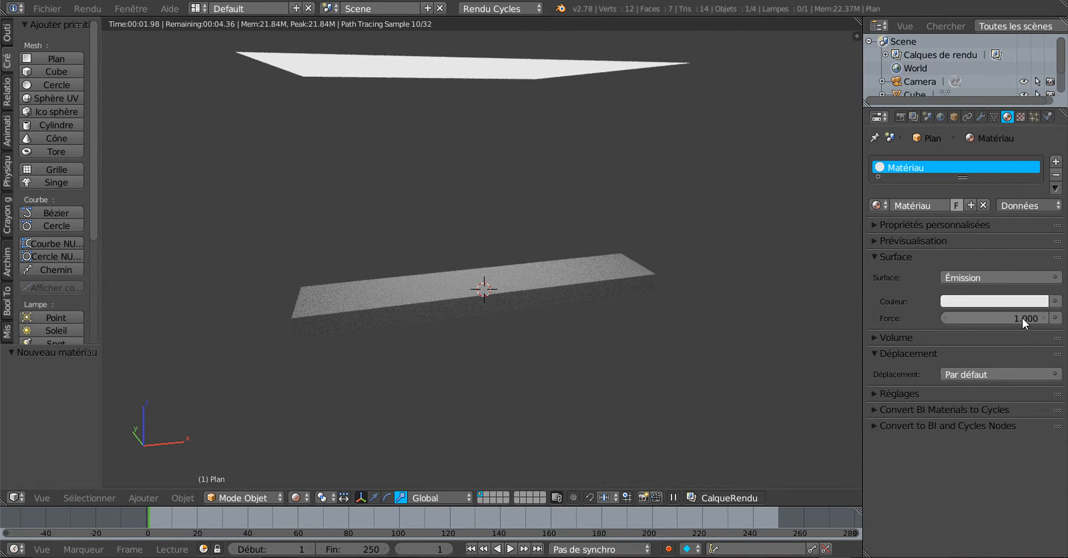
Set the emission strength (Force) of the plane's material to 5.6.
left_click_drag(1022, 318, 1051, 318)
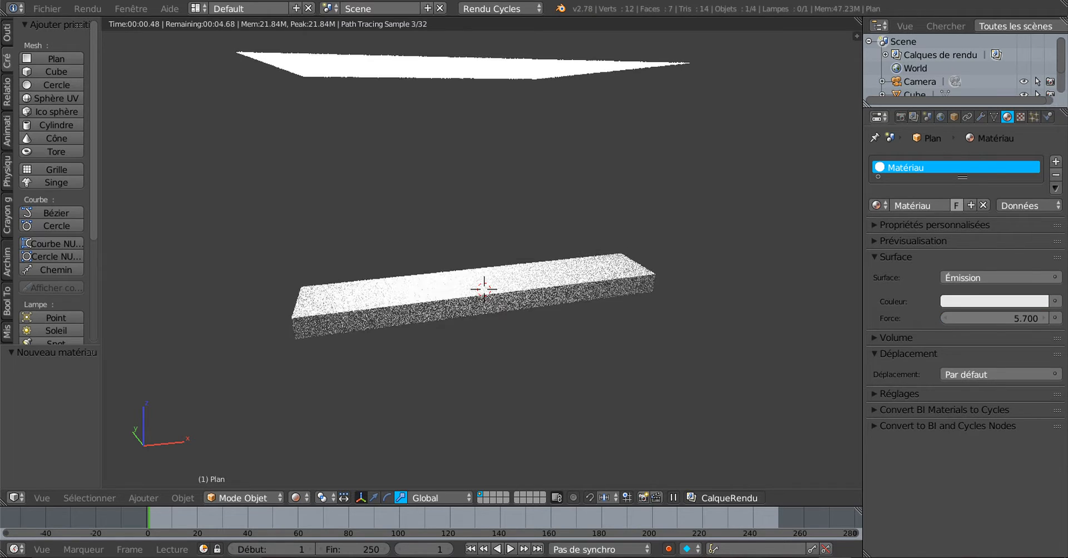
left_click_drag(958, 318, 955, 318)
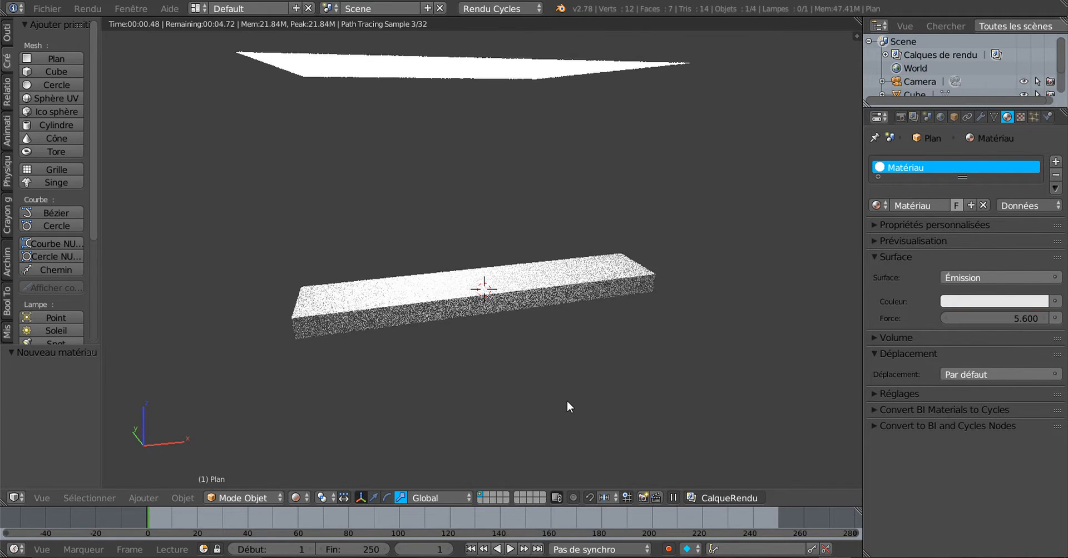
scroll(567, 401, "up", 1)
middle_click_drag(567, 401, 586, 391)
scroll(586, 391, "up", 1)
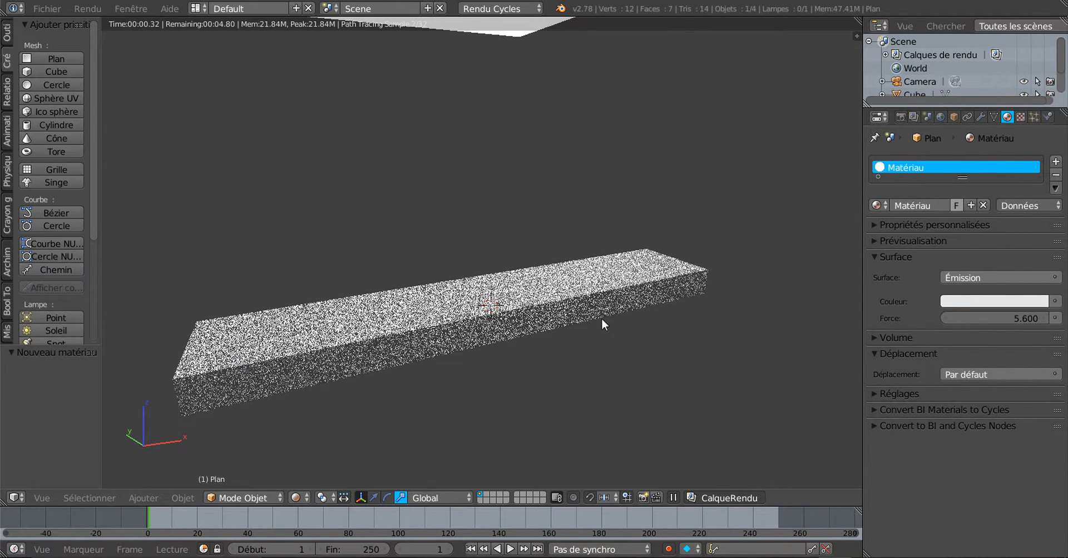
Expand the world's preview in the World settings and enable nodes for its surface.
left_click(940, 116)
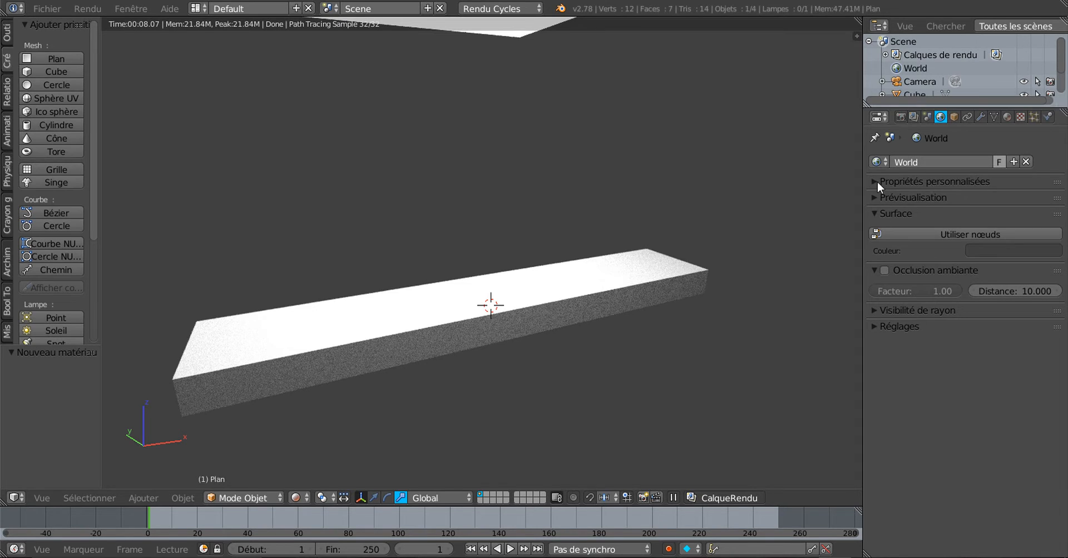
left_click(873, 196)
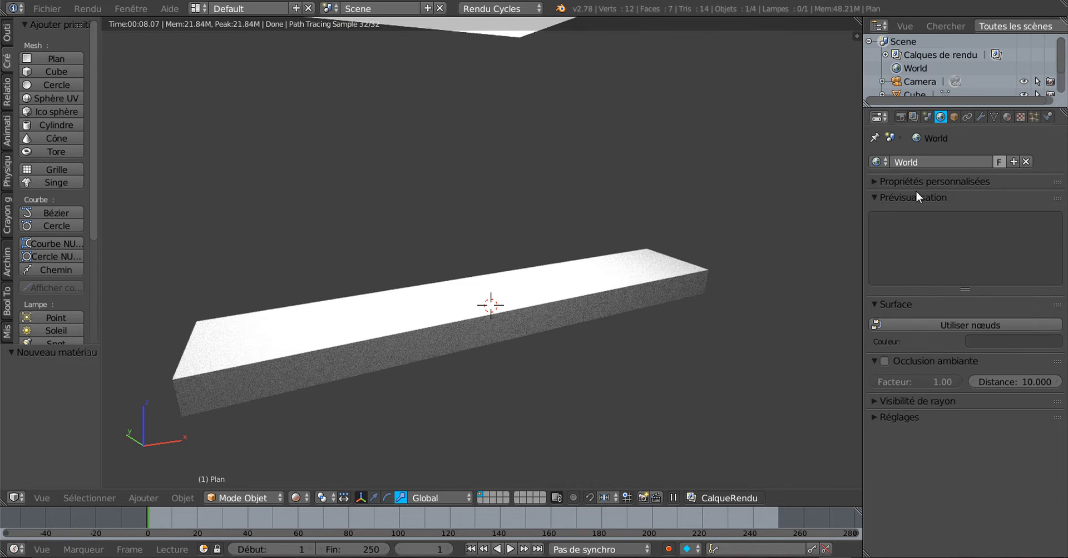
left_click(966, 323)
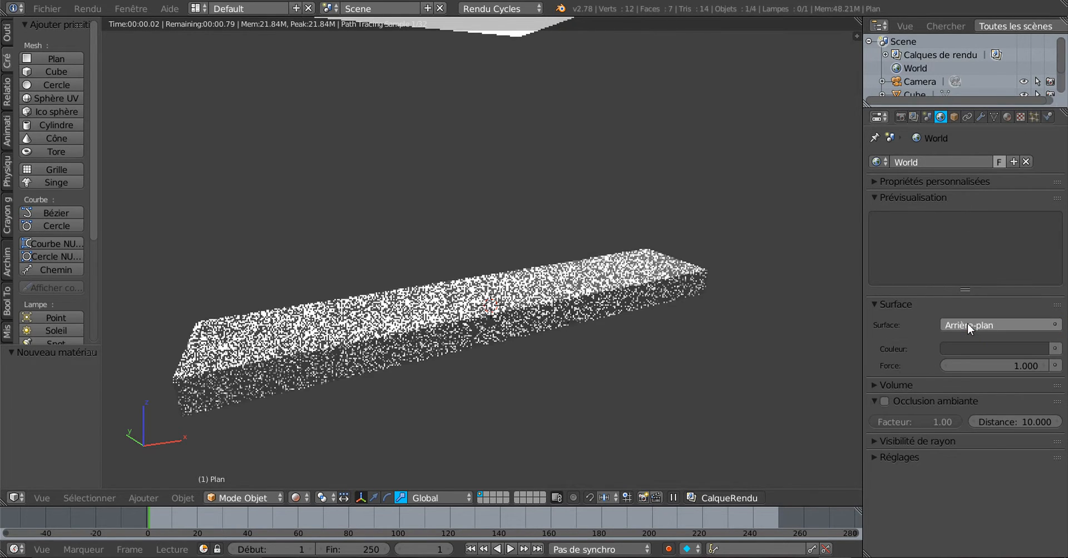
Try a dark purple world background colour with RGB values 0.038, 0.024 and 0.051.
left_click(1054, 349)
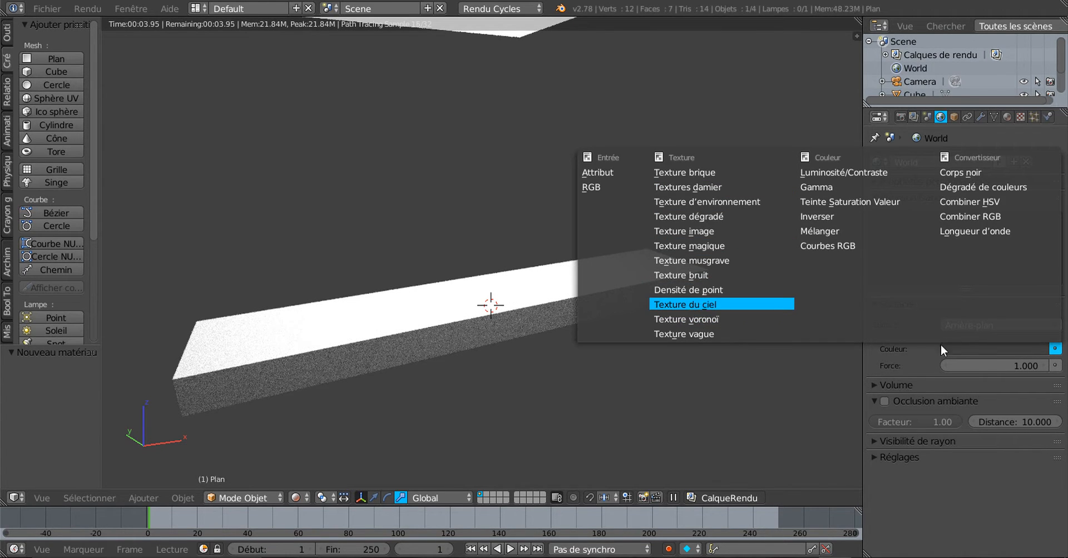
left_click(1004, 348)
mouse_move(979, 205)
left_mouse_down()
mouse_move(968, 214)
mouse_move(965, 205)
mouse_move(995, 207)
left_mouse_up()
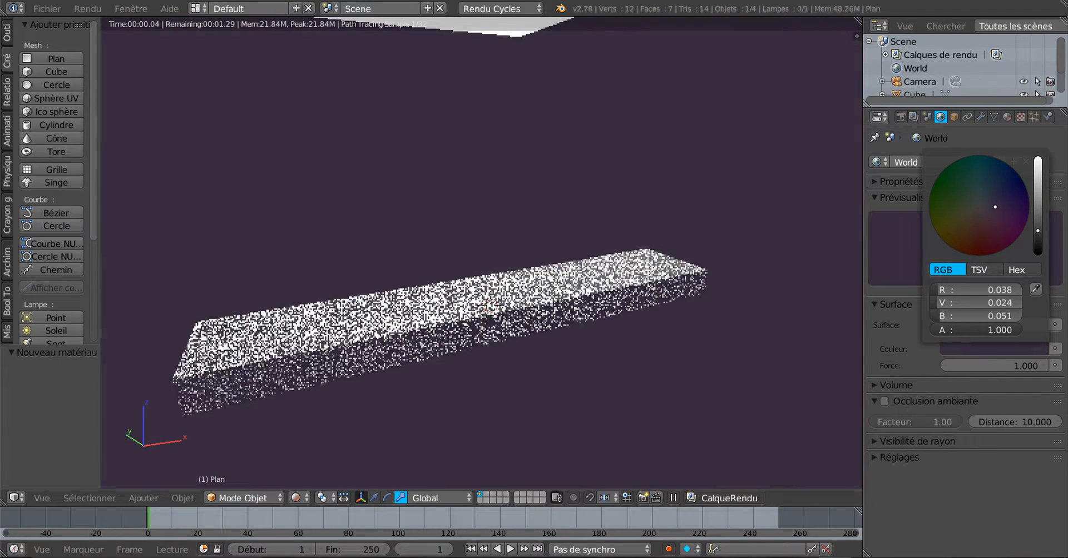
Assign a sky texture (Texture du ciel) to the world's background colour.
left_click(1056, 349)
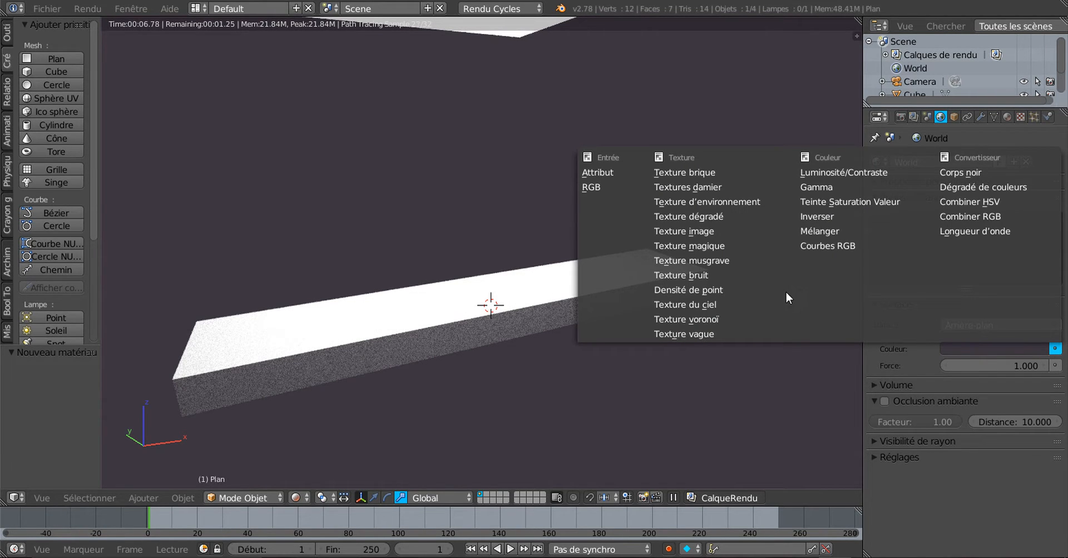
left_click(694, 305)
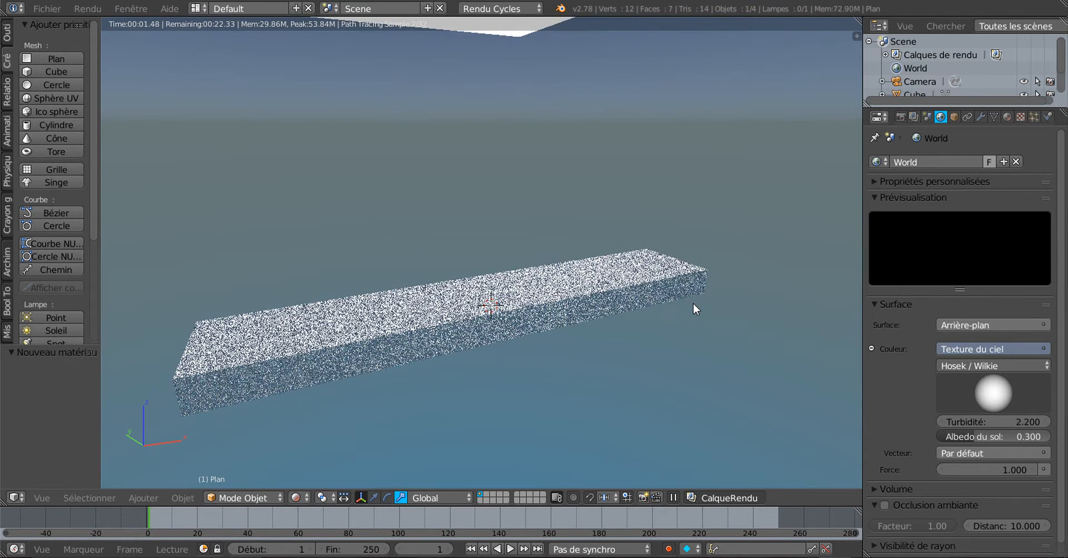
middle_click_drag(691, 389, 670, 370)
scroll(669, 356, "up", 2)
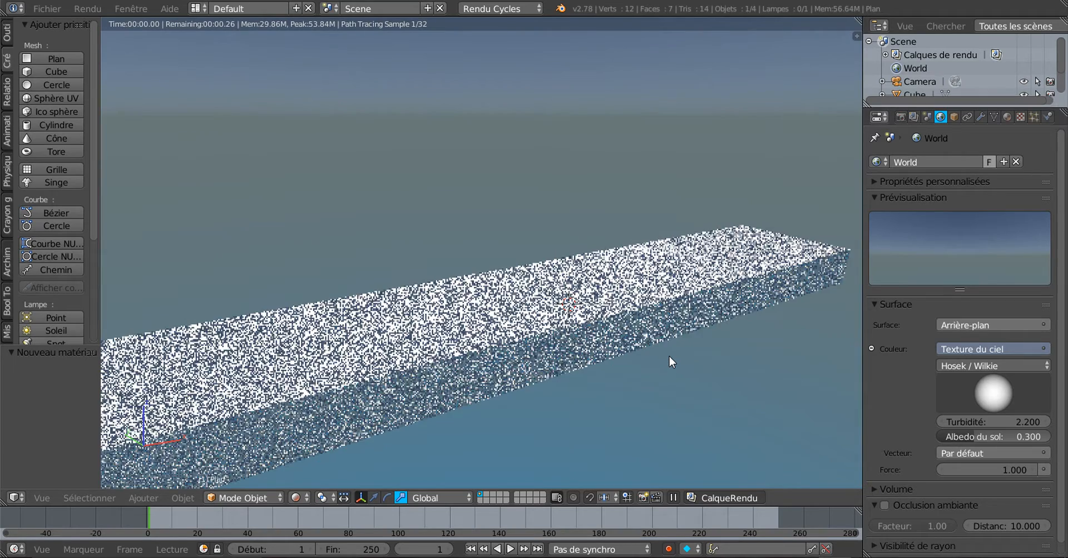
scroll(669, 356, "down", 2)
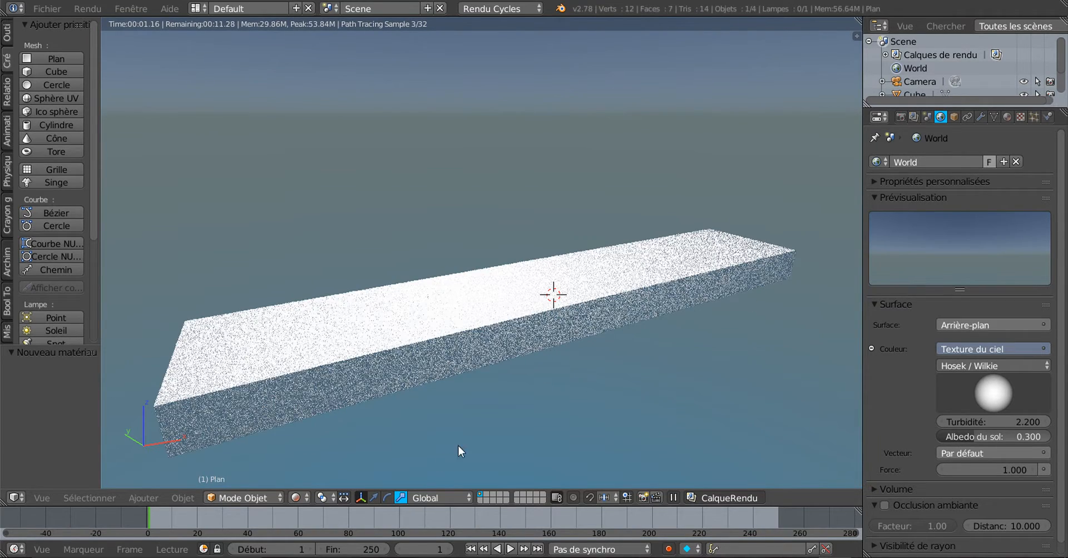
Select the plank and create a new material for it.
right_click(503, 335)
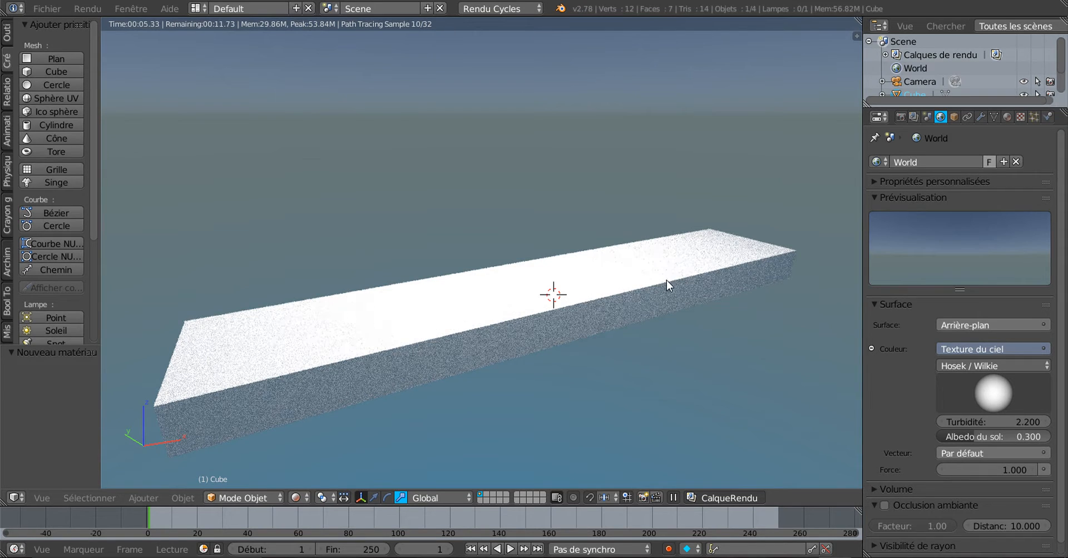
middle_click_drag(655, 339, 623, 342)
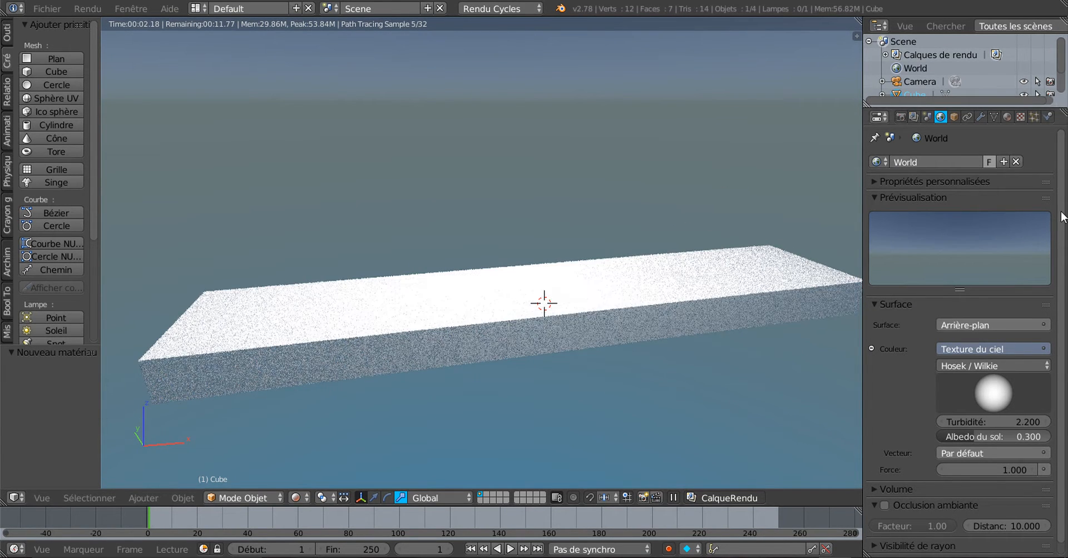
left_click(1006, 116)
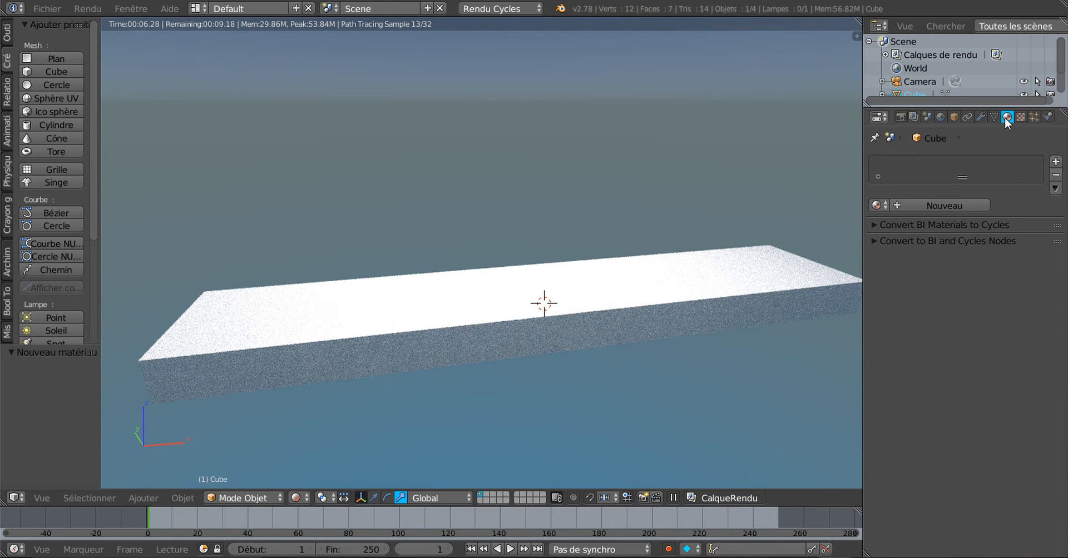
left_click(948, 203)
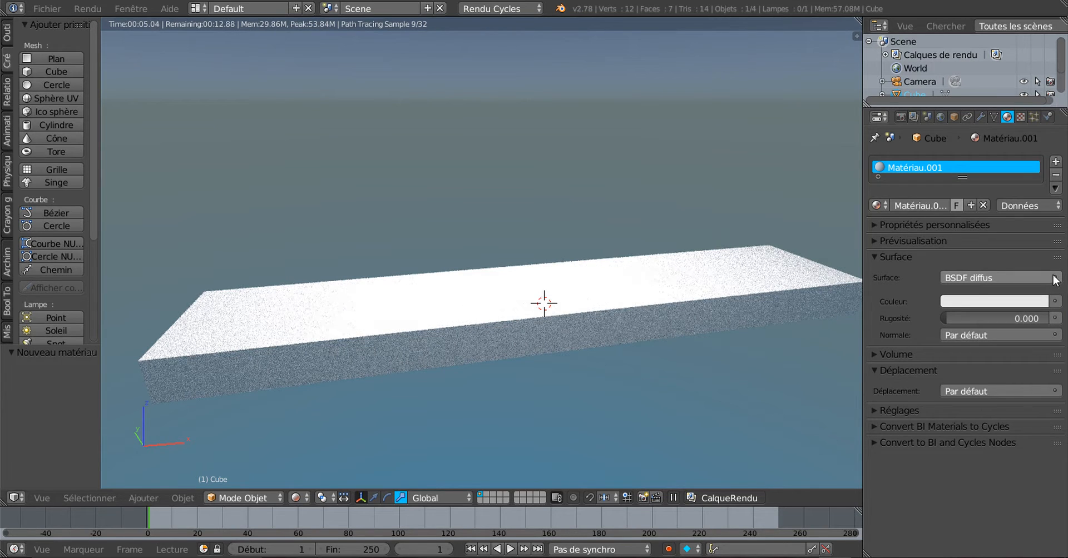
Assign an image texture (Texture image) to the diffuse colour of the plank's material.
left_click(1055, 301)
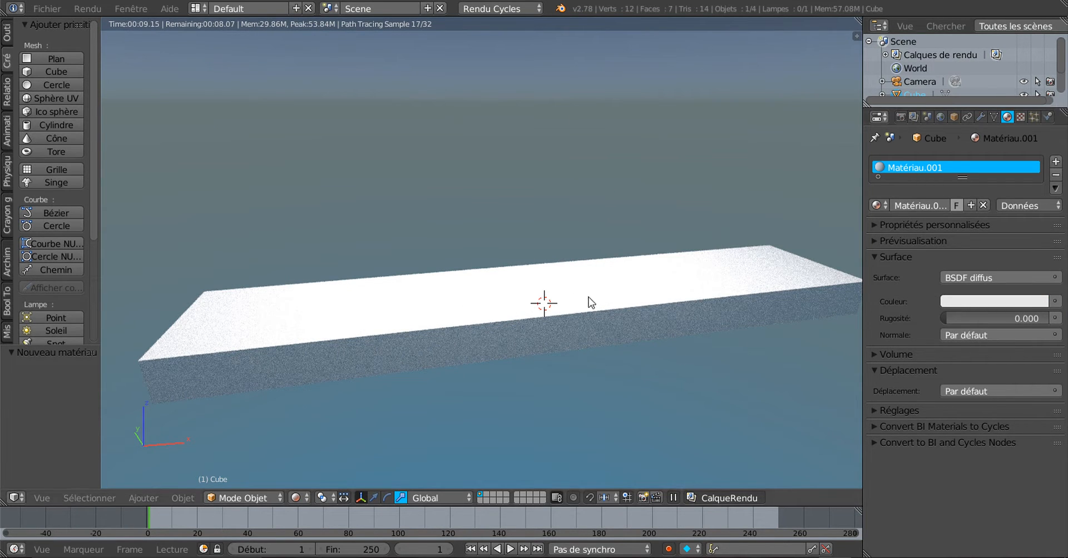
left_click(1054, 301)
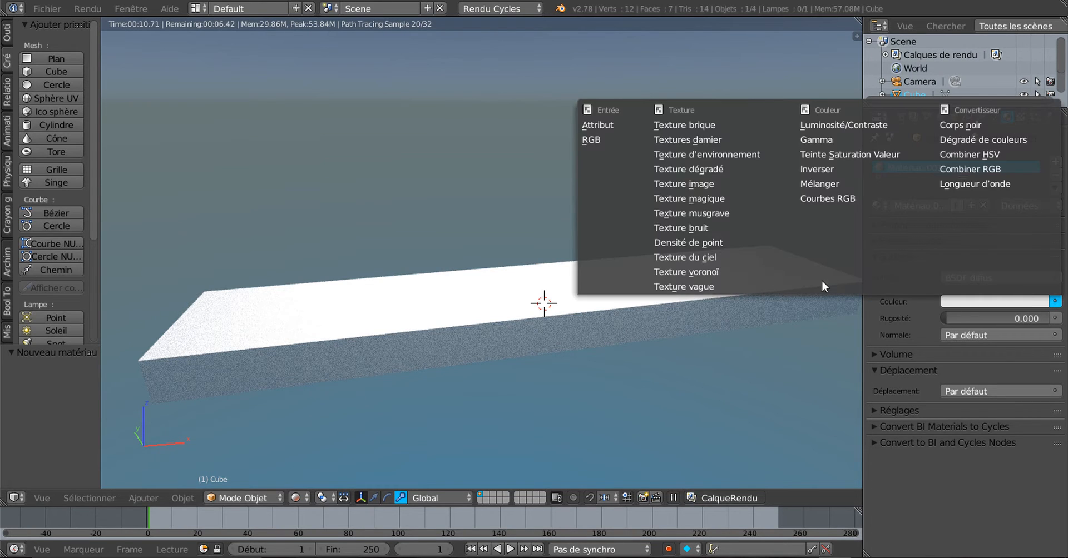
left_click(690, 182)
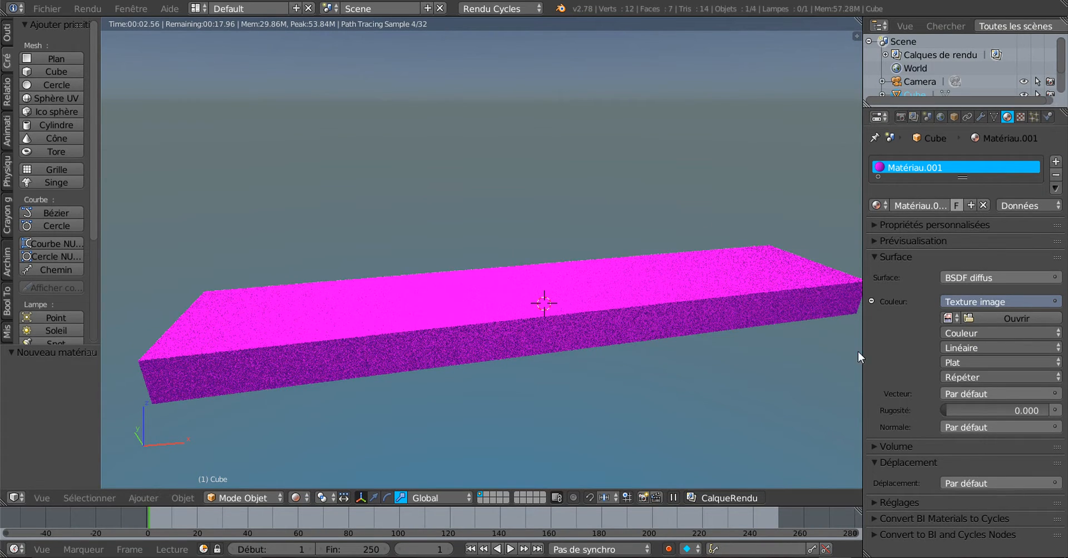
scroll(741, 373, "down", 2)
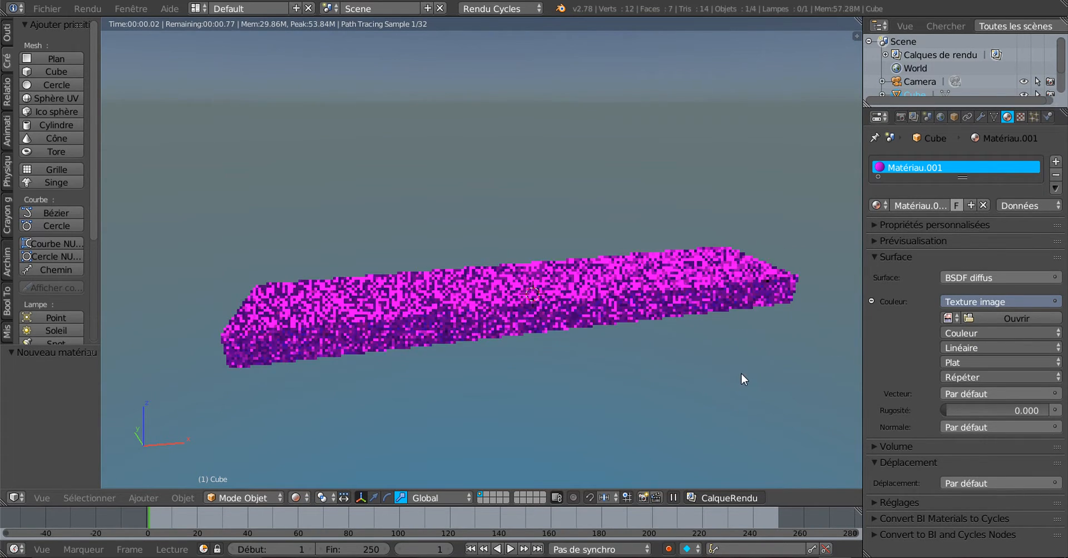
Load rovere_natural.jpg from Documents\Blender\Texture Blender\Bois texture 1 into the plank's image texture, browsing the folder with thumbnails.
left_click(995, 318)
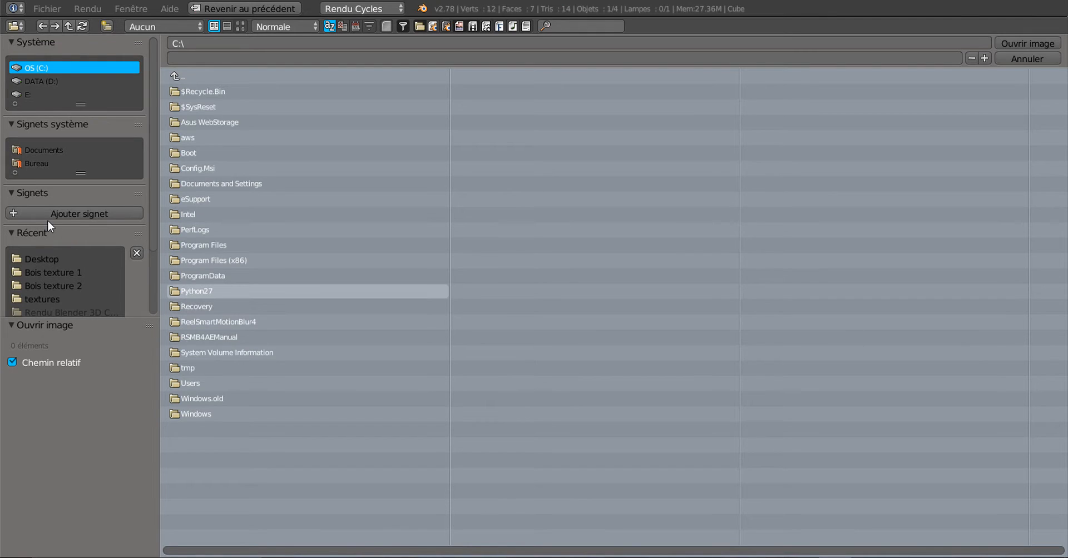
left_click(45, 150)
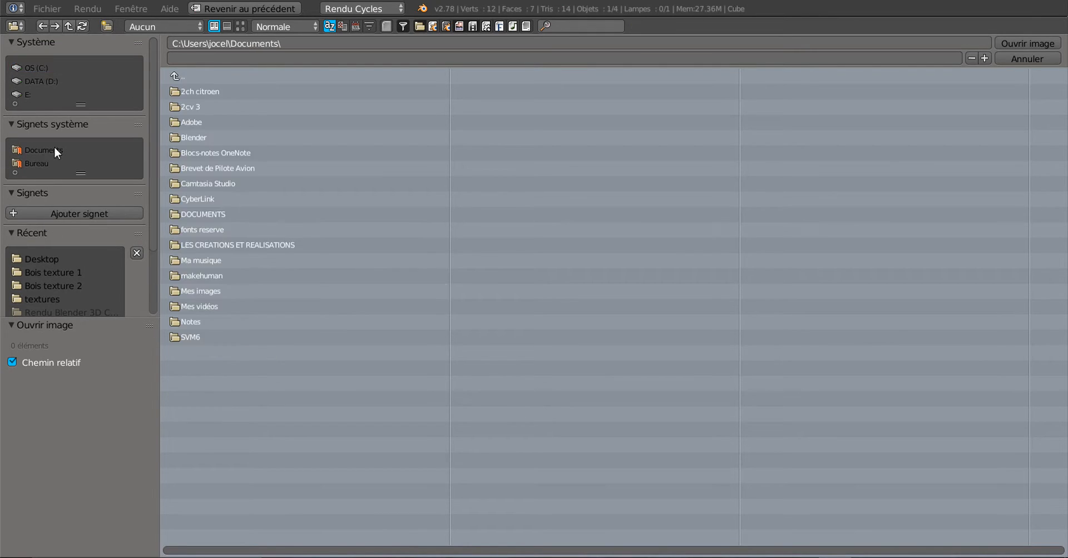
left_click(199, 136)
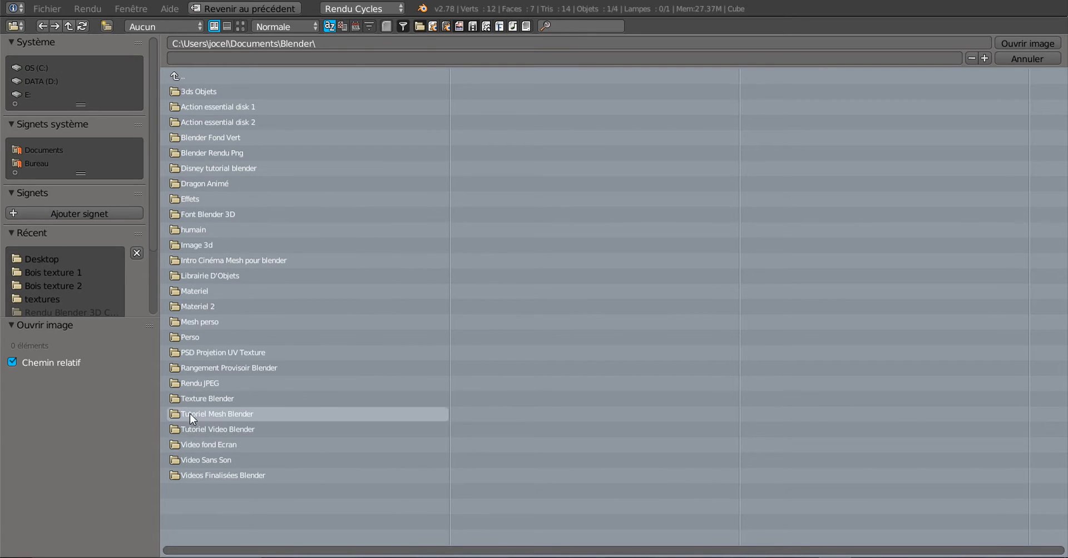
left_click(189, 399)
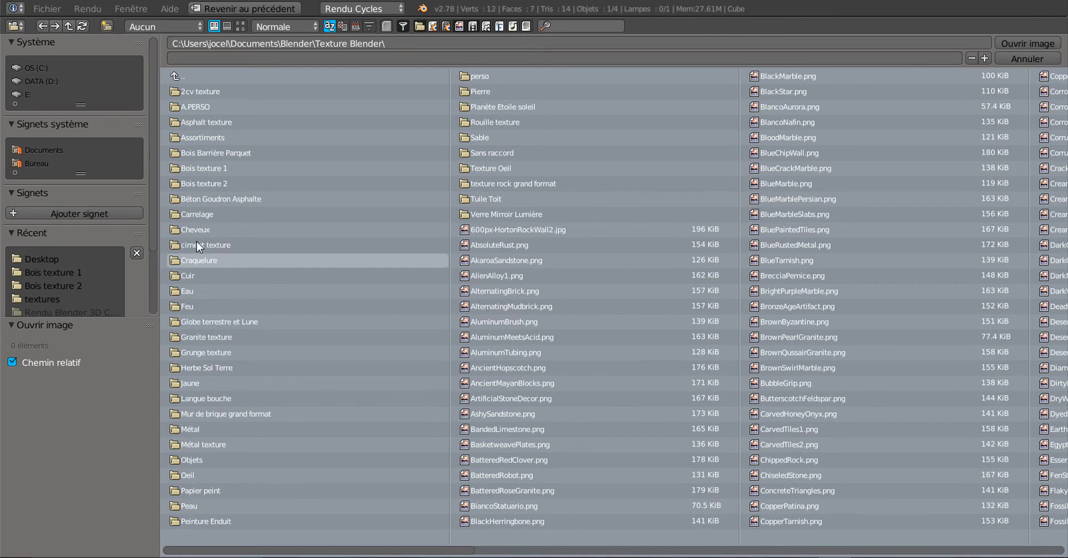
left_click(195, 168)
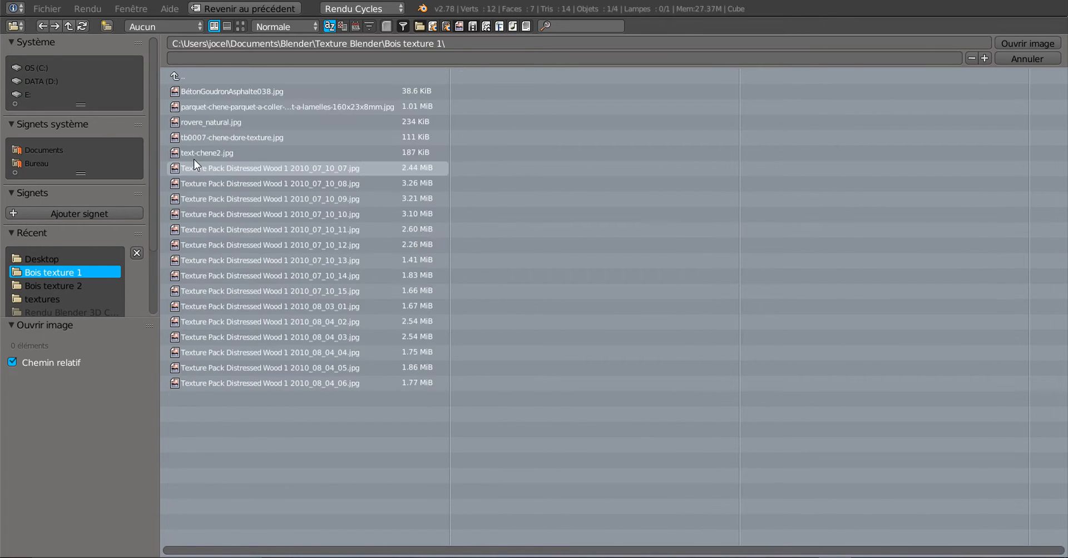
left_click(240, 26)
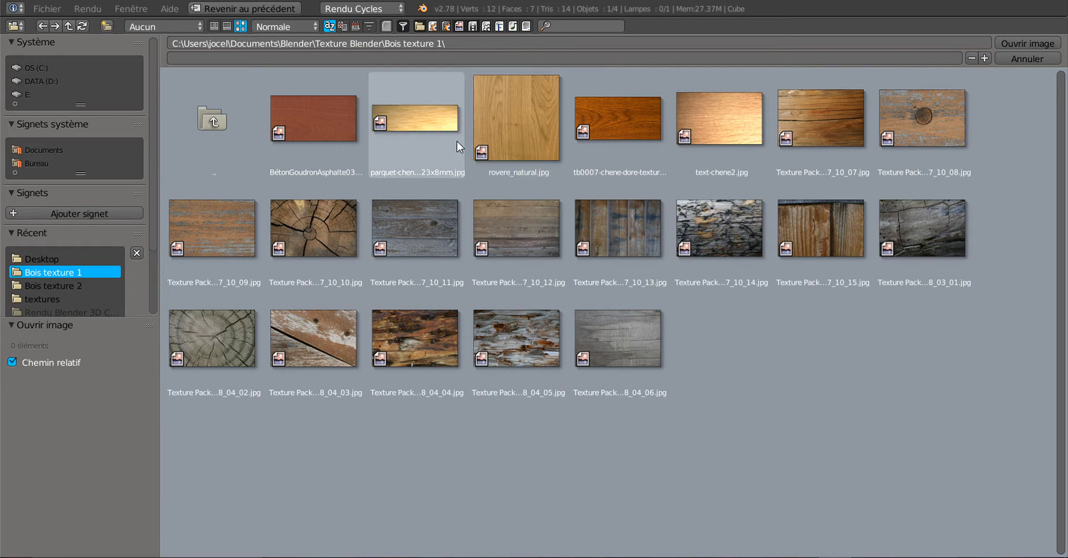
left_click(519, 119)
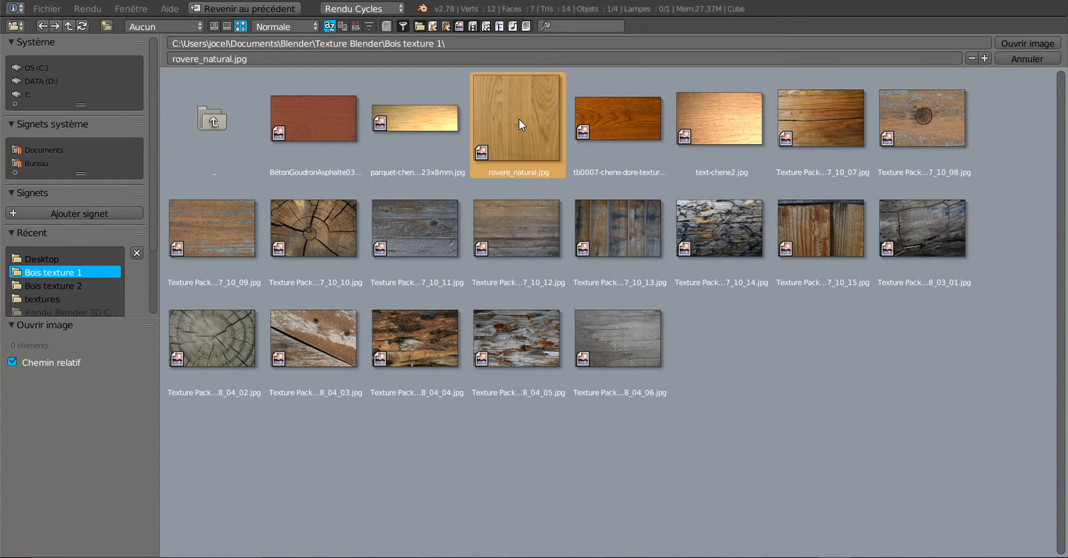
left_click(1020, 42)
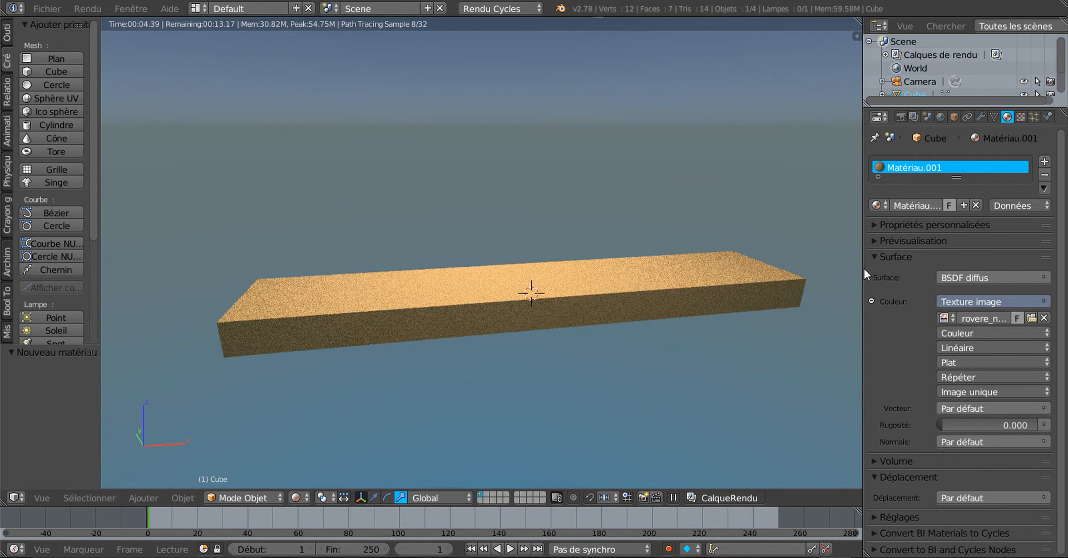
Widen the 3D view and switch the screen layout to Compositing.
left_click_drag(861, 269, 900, 269)
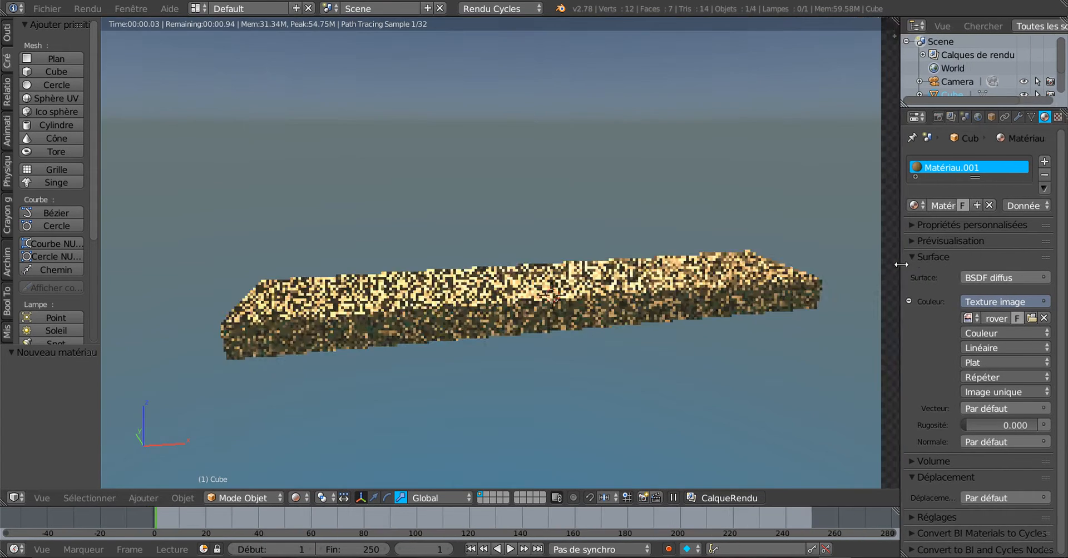
middle_click_drag(752, 333, 695, 339)
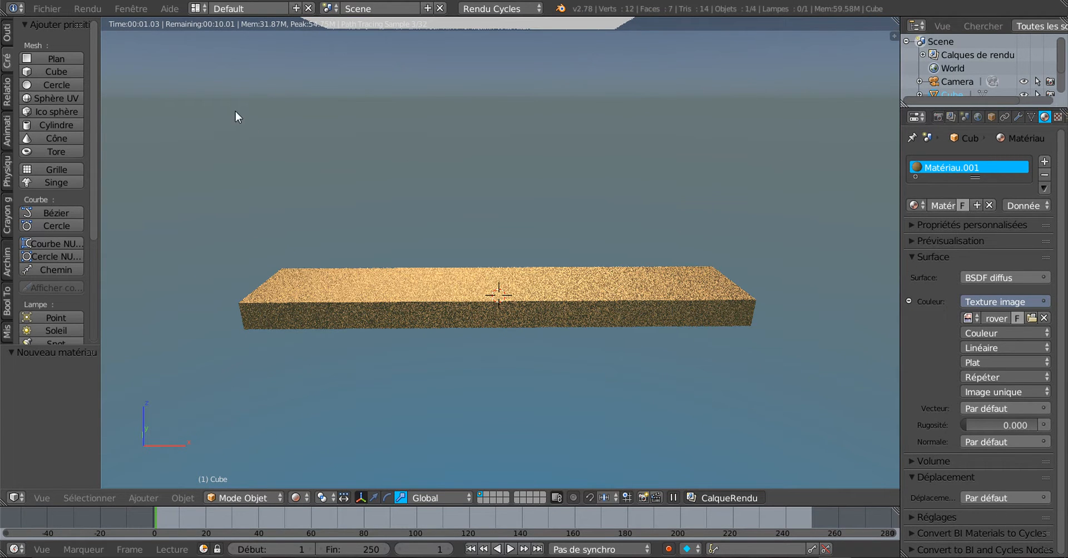
left_click(196, 8)
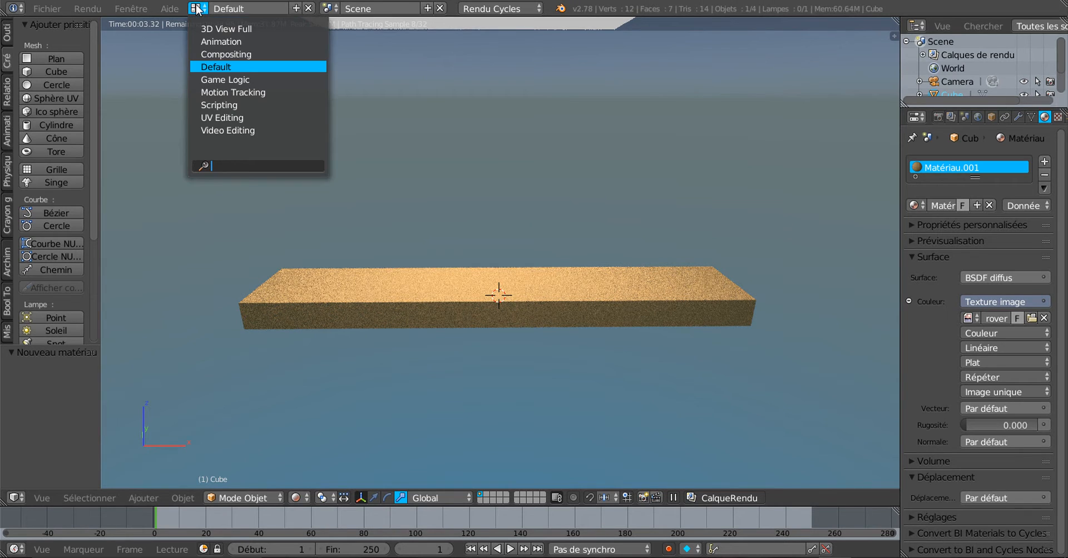
left_click(219, 54)
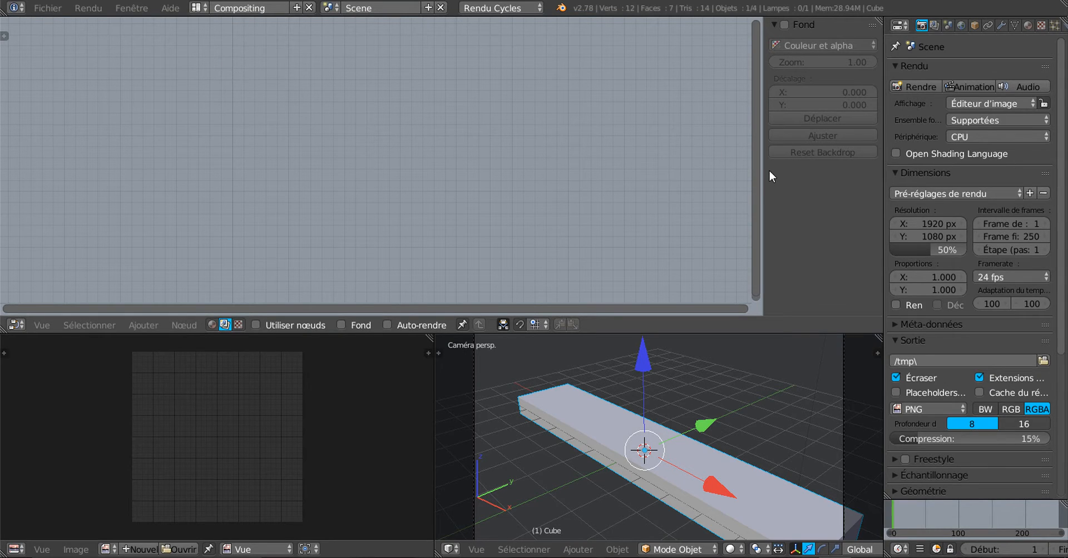
Resize the layout's areas so the image editor and 3D view are much taller and the properties area slightly narrower.
left_click_drag(762, 174, 704, 174)
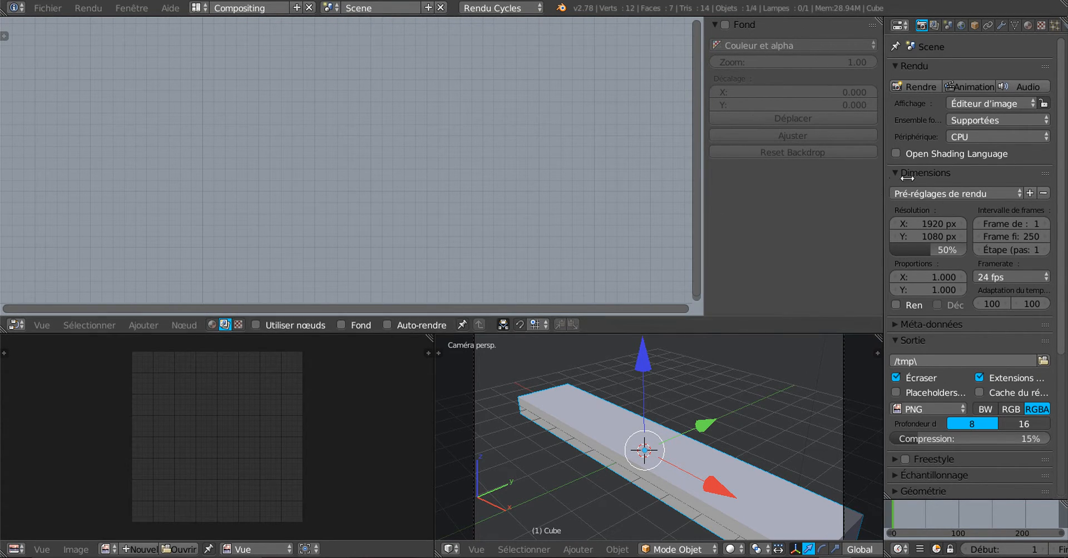
left_click_drag(883, 180, 930, 180)
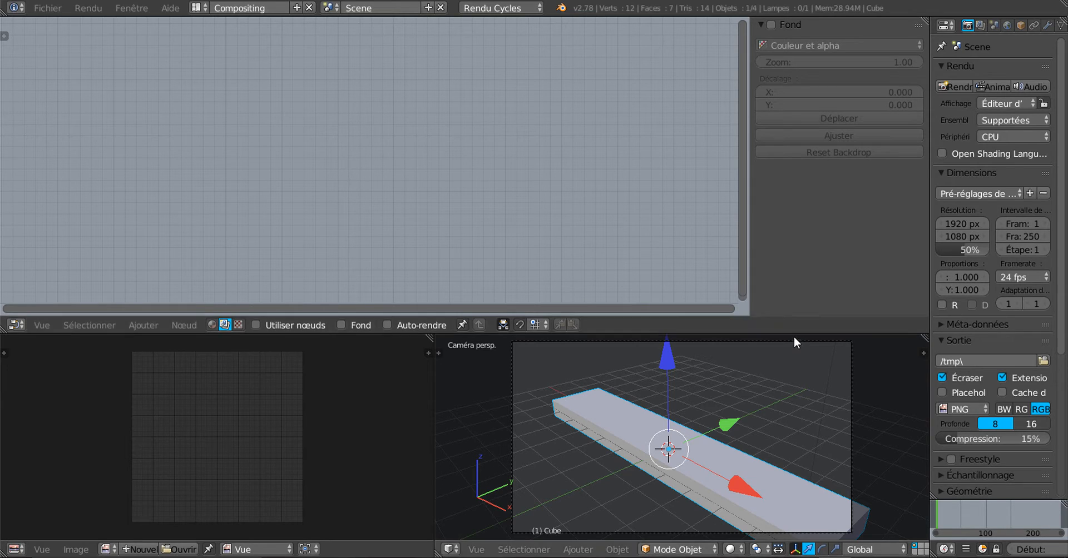
left_click_drag(793, 333, 797, 119)
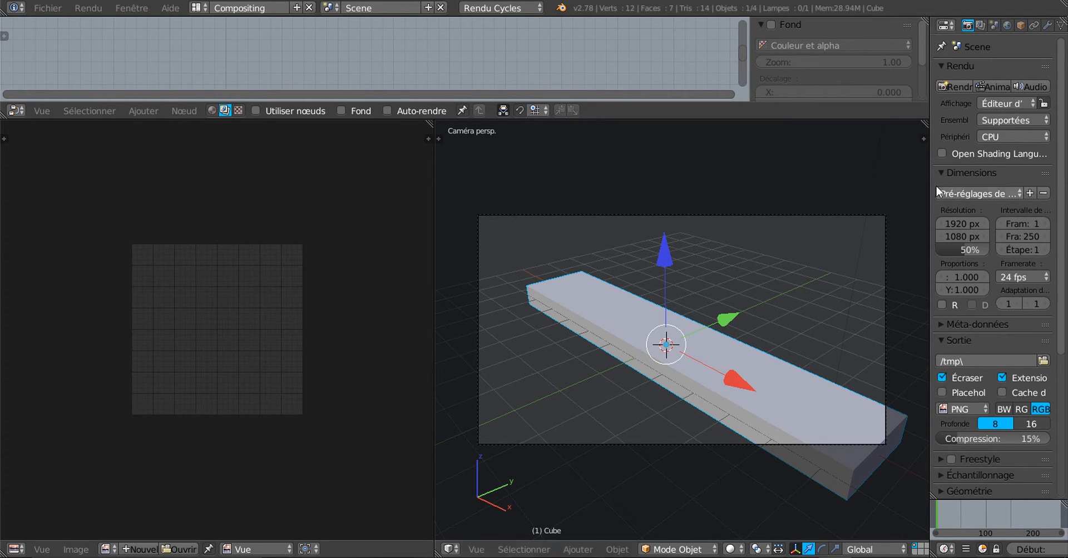
left_click_drag(927, 172, 913, 178)
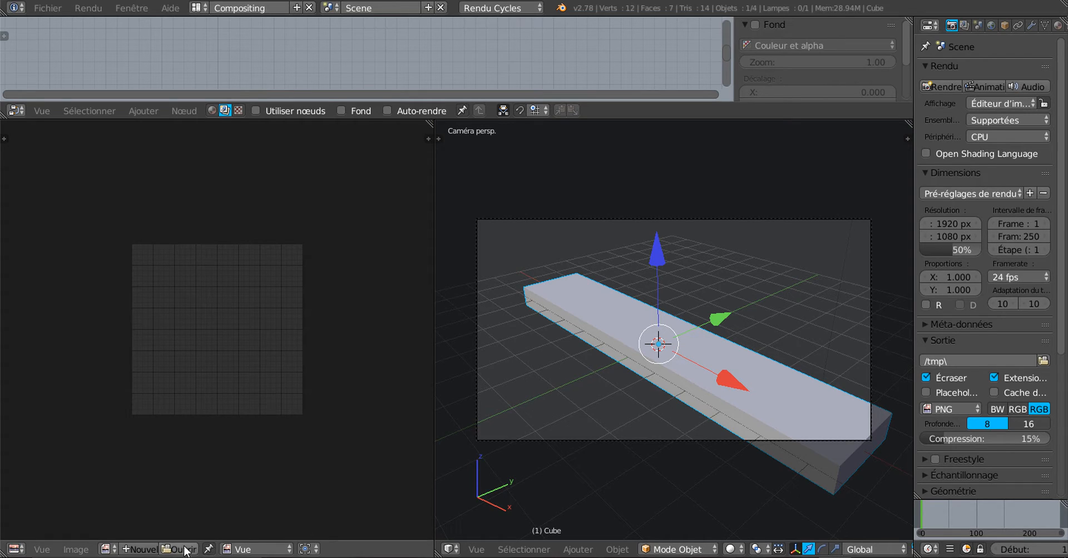
Display the rovere_natural.jpg wood texture in the image editor.
left_click(105, 548)
left_click(124, 413)
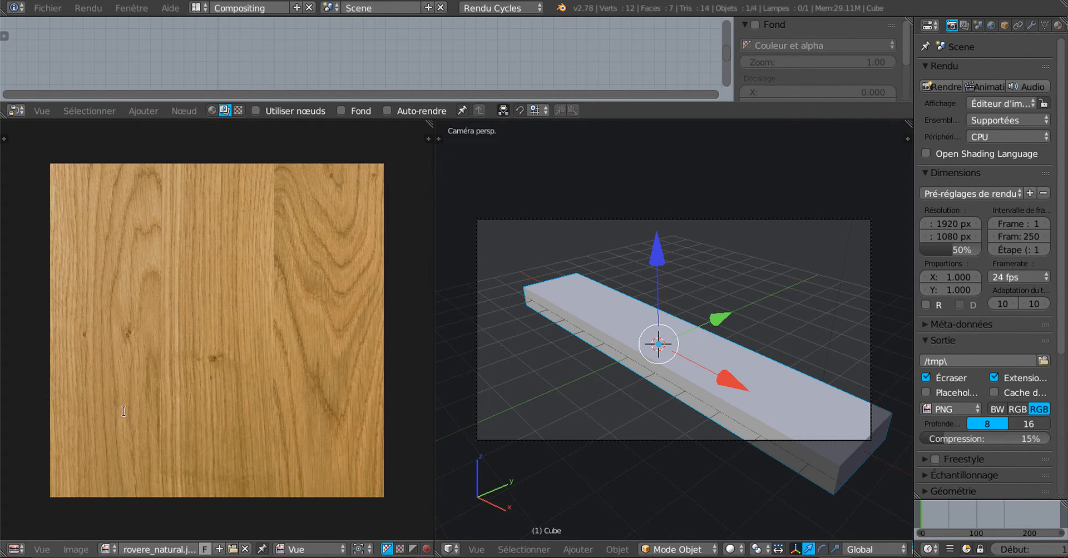
left_click(104, 549)
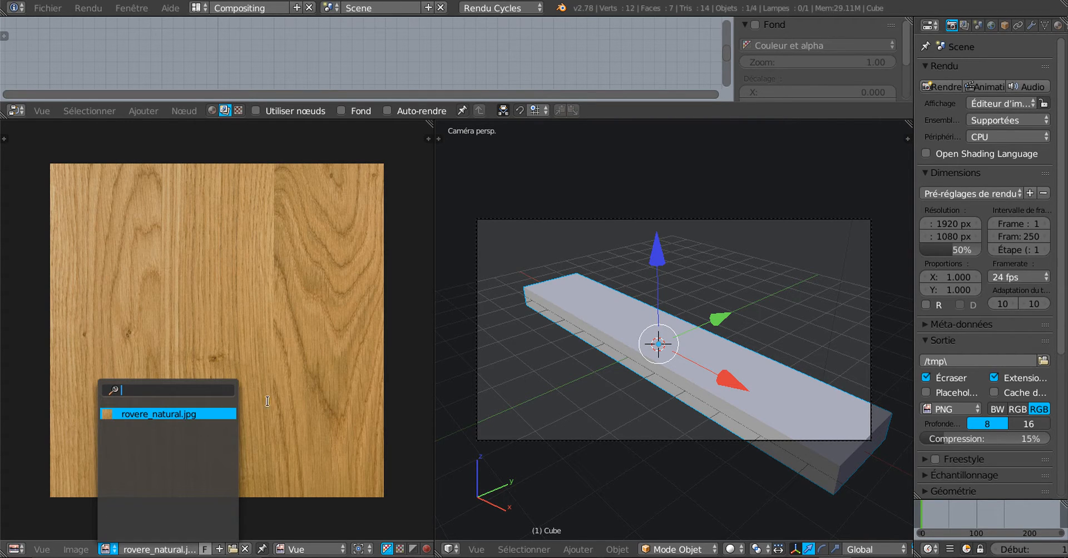
left_click(133, 414)
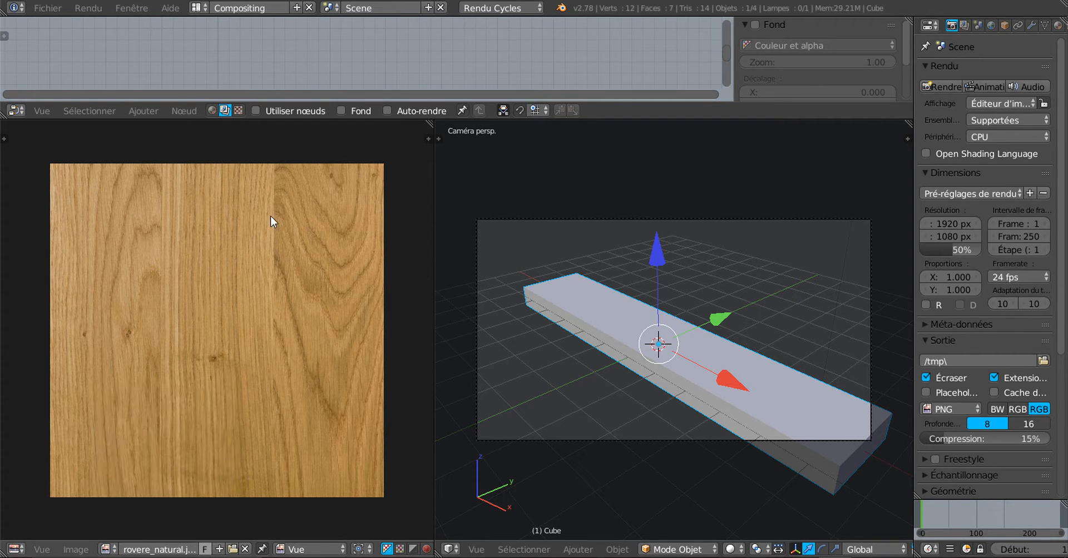
Leave the camera view and put the plank into Edit mode.
scroll(688, 424, "down", 1)
middle_click(688, 423)
scroll(689, 416, "up", 2)
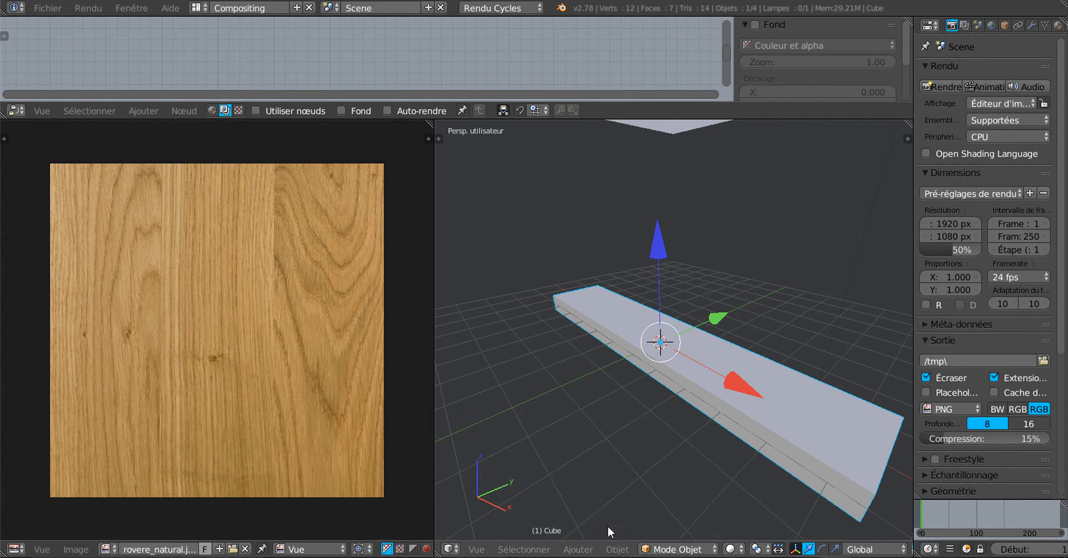
left_click(524, 550)
mouse_move(632, 549)
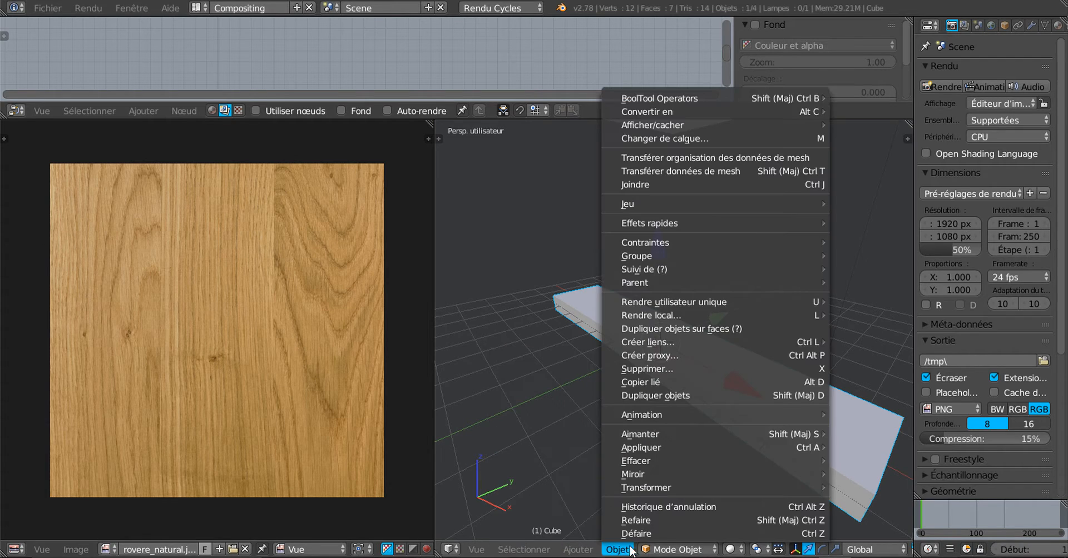
left_click(671, 551)
left_click(672, 550)
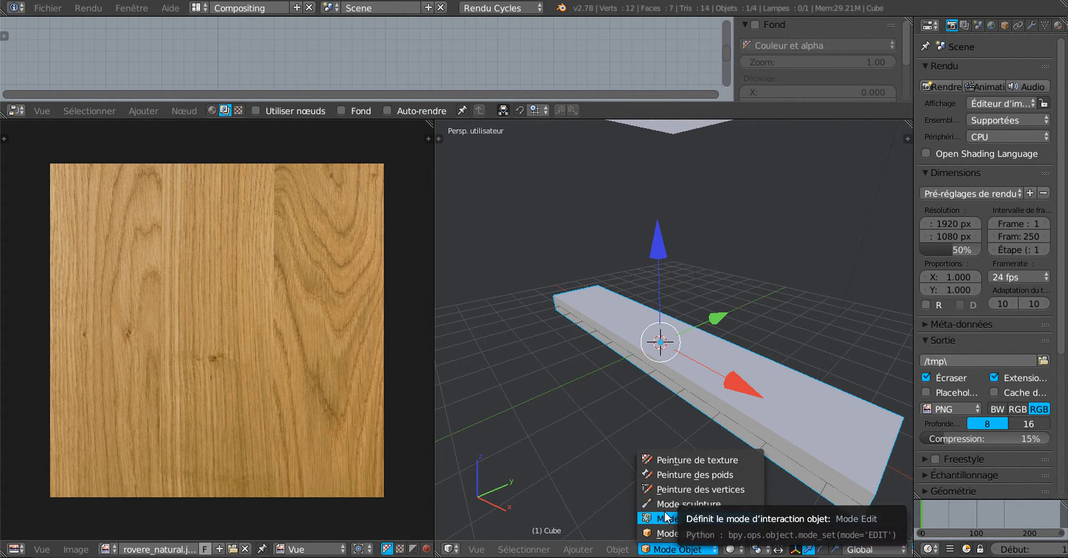
left_click(675, 517)
UV-unwrap all of the plank's faces onto the wood image with the standard unwrap (Déplier).
middle_click_drag(672, 481, 729, 475)
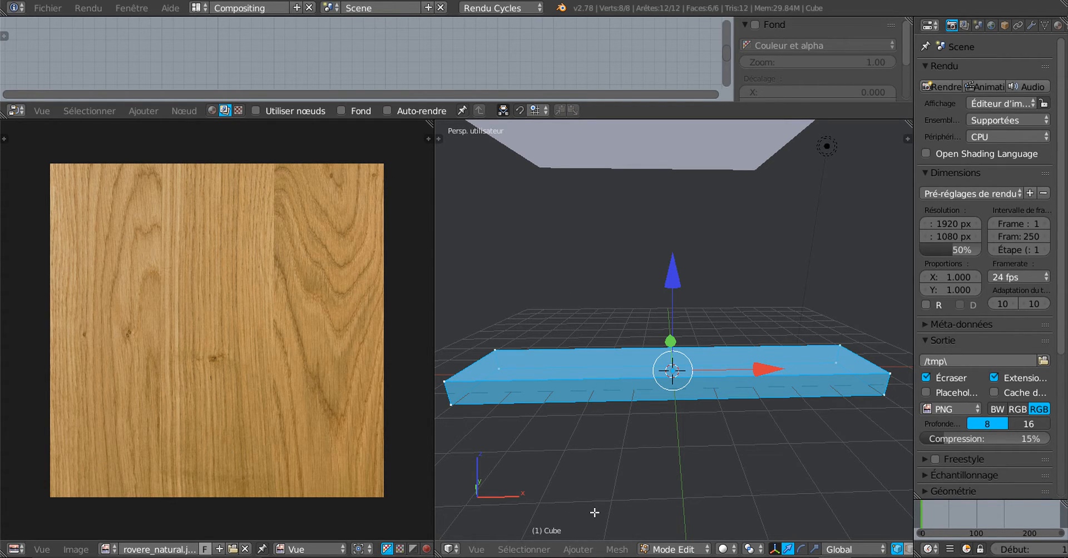
left_click(576, 549)
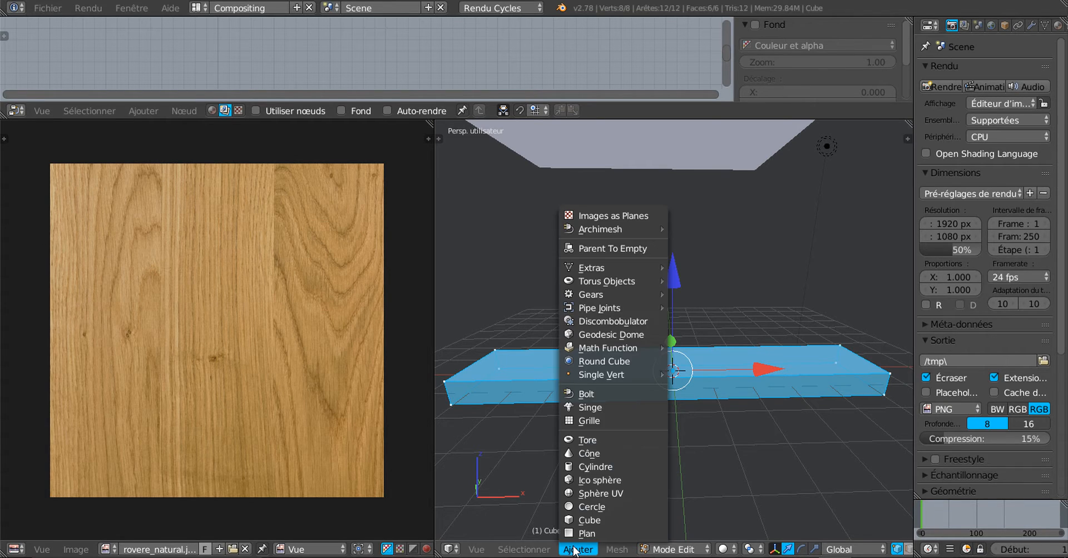
mouse_move(552, 550)
mouse_move(614, 550)
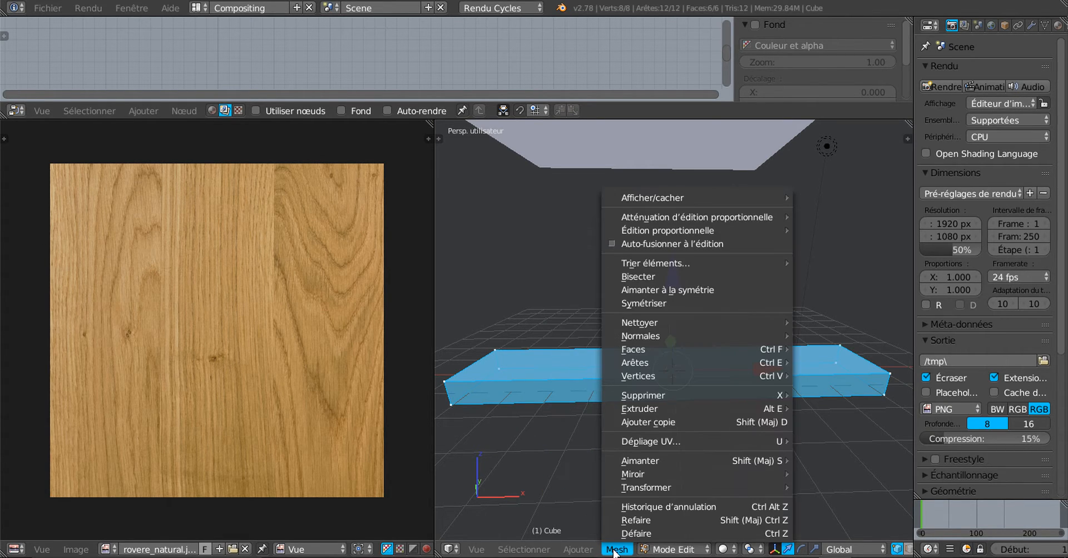
mouse_move(651, 445)
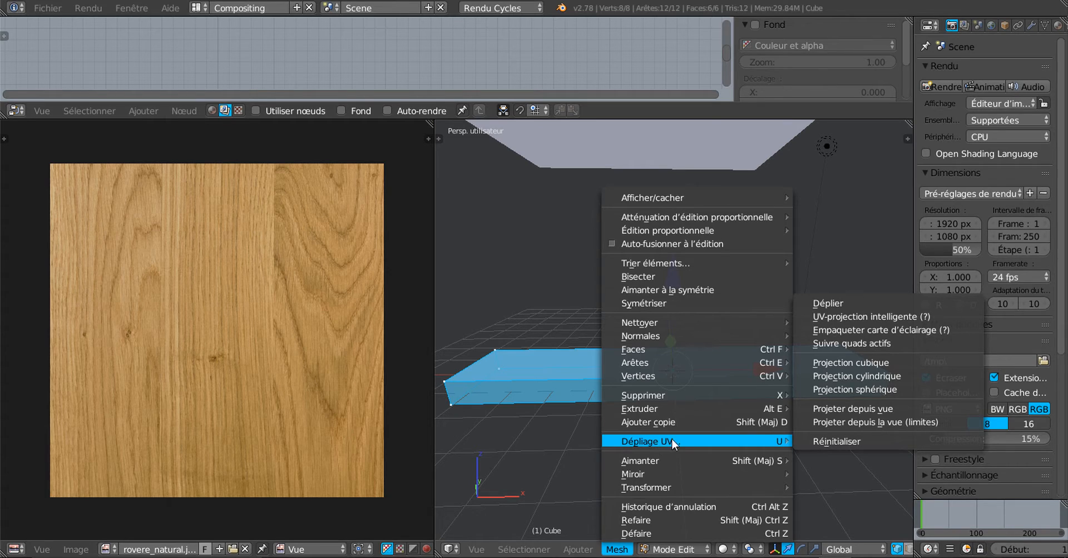
left_click(839, 303)
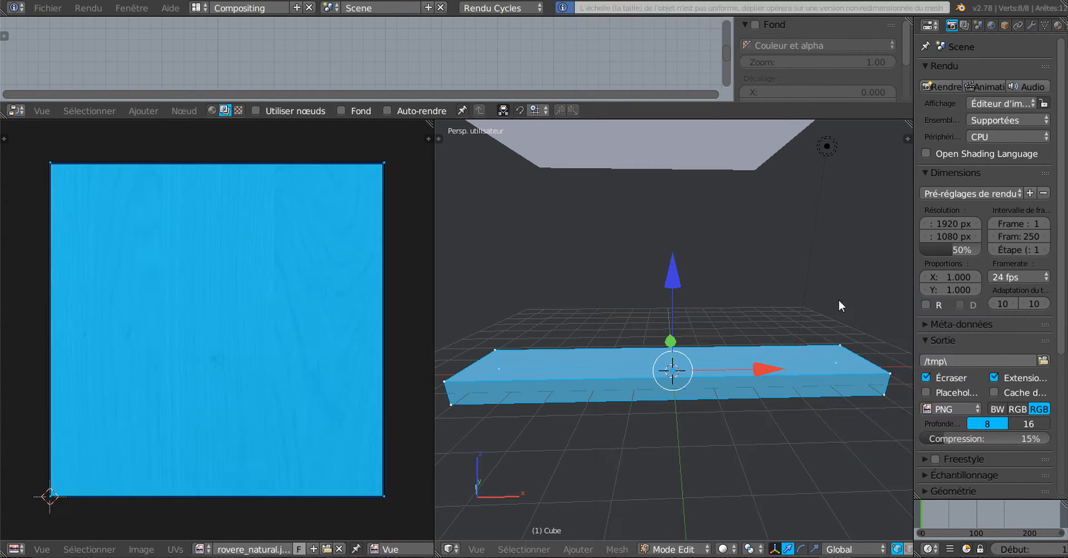
Widen the properties area and set the Cycles render device to GPU compute (Calculs GPU).
scroll(302, 372, "down", 2)
scroll(302, 372, "up", 1)
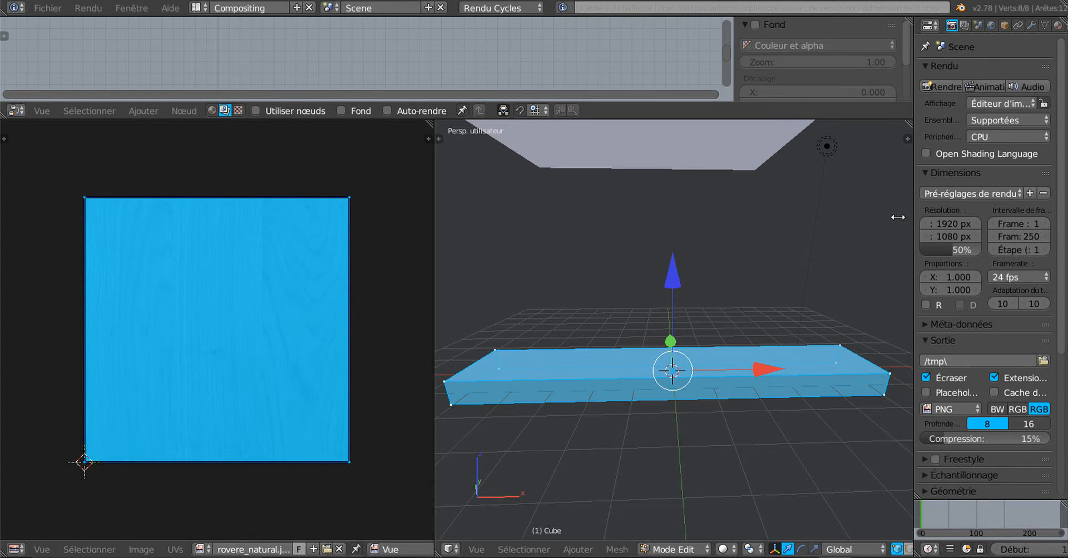
left_click_drag(898, 217, 862, 218)
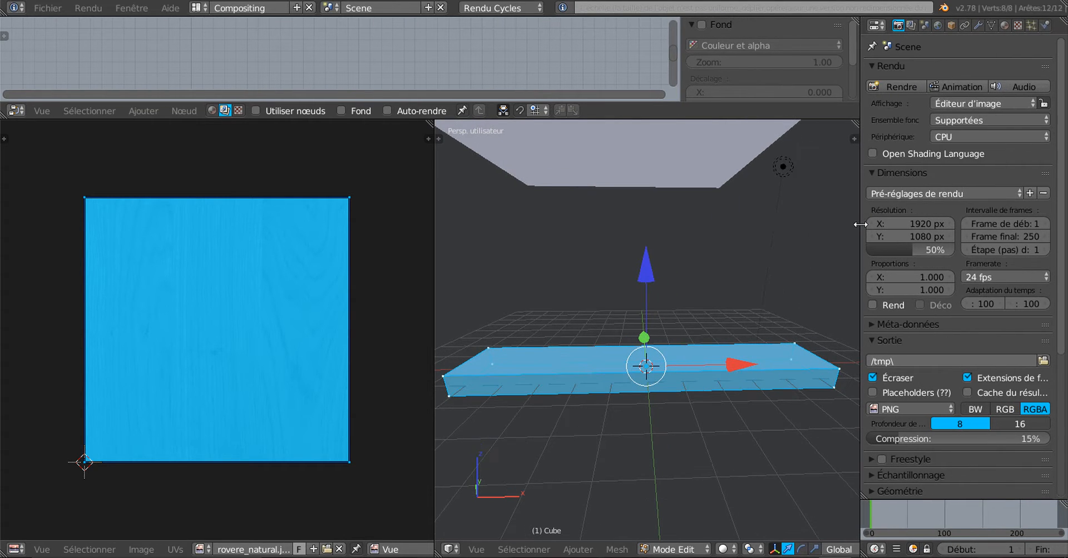
left_click(979, 138)
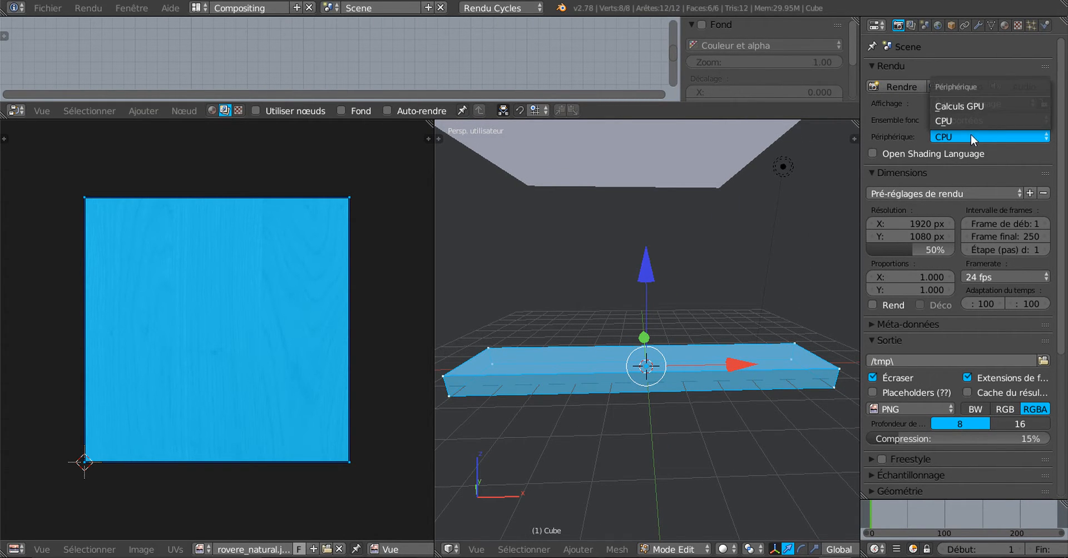
left_click(993, 105)
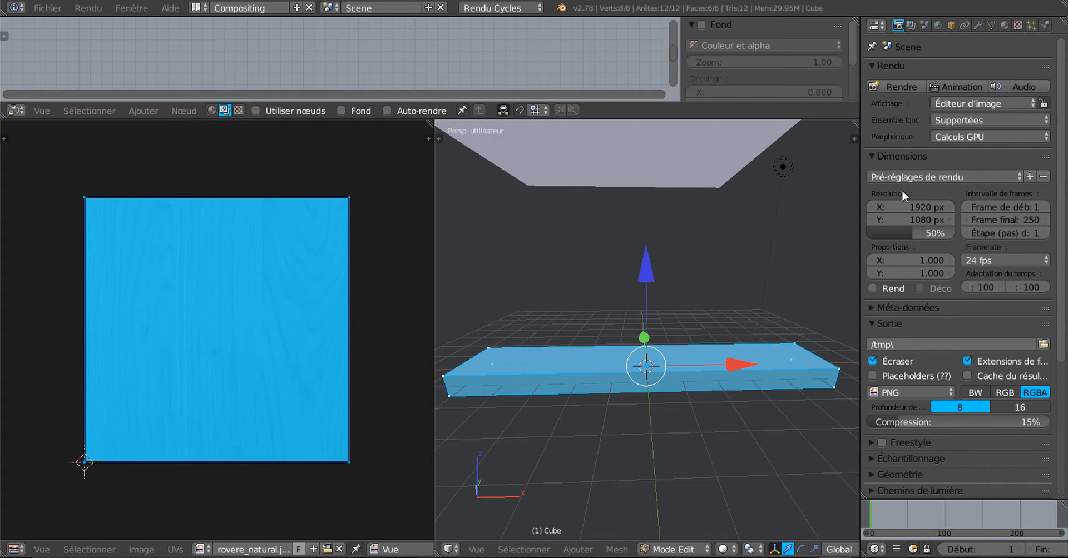
Show the plank's material settings and switch the 3D view to Rendered shading to view the wood texture up close.
left_click(1005, 25)
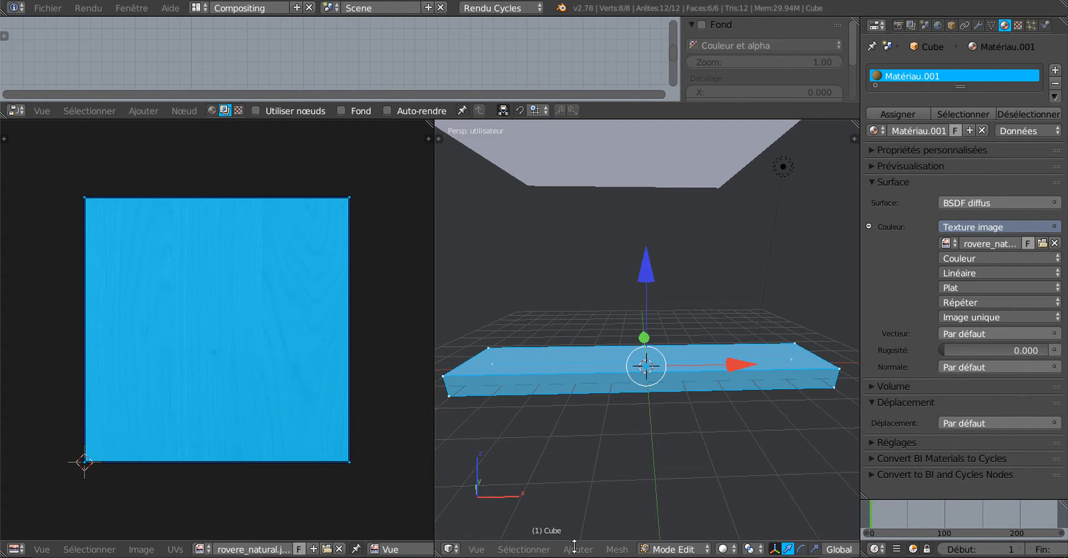
left_click(618, 550)
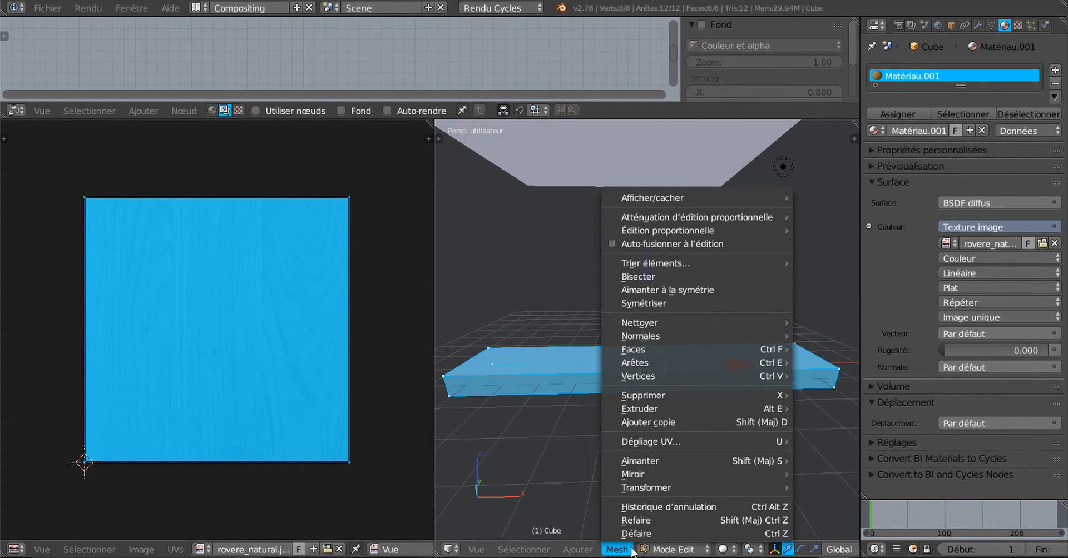
left_click(726, 550)
left_click(725, 550)
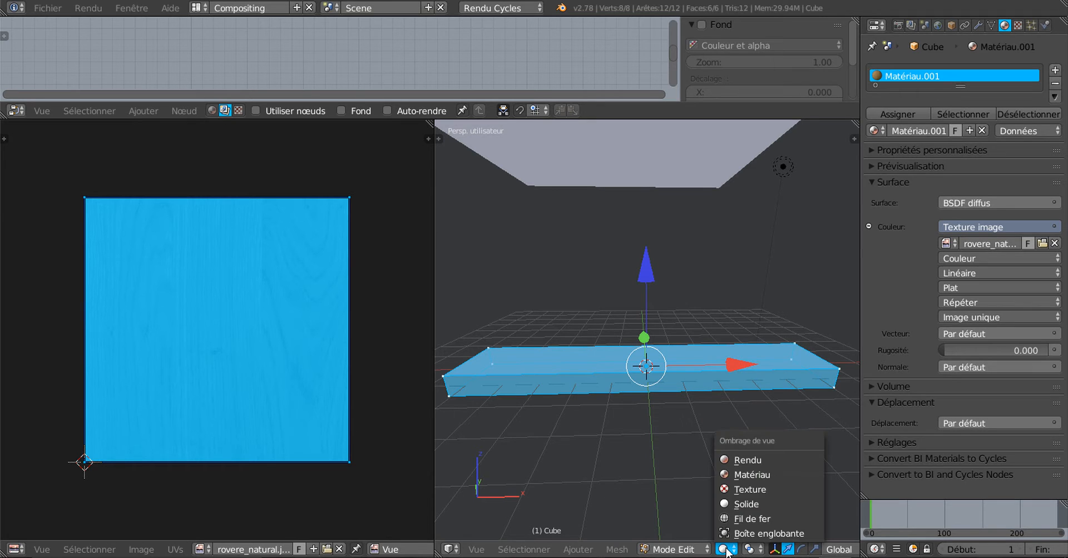
left_click(735, 460)
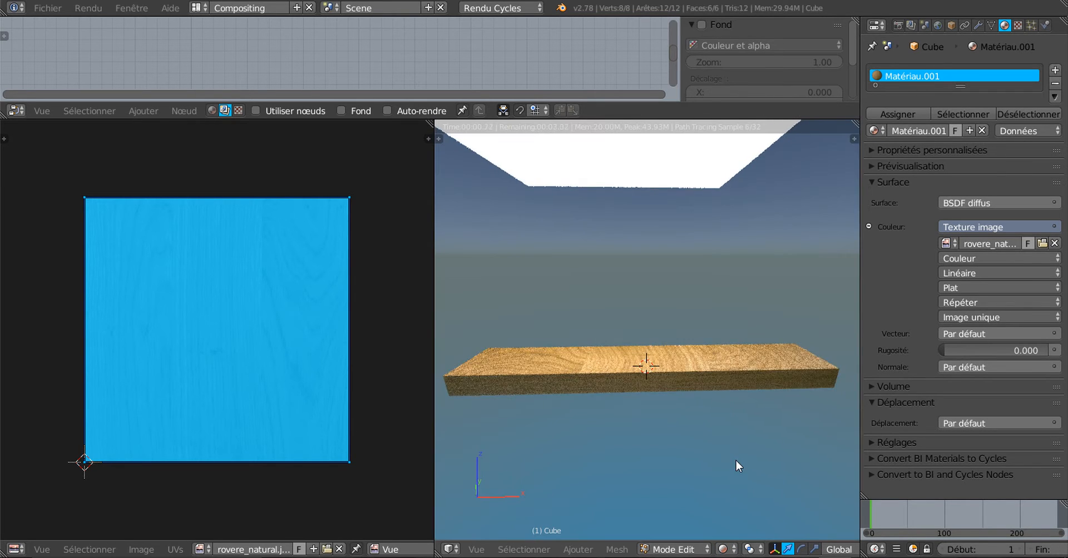
scroll(708, 467, "up", 2)
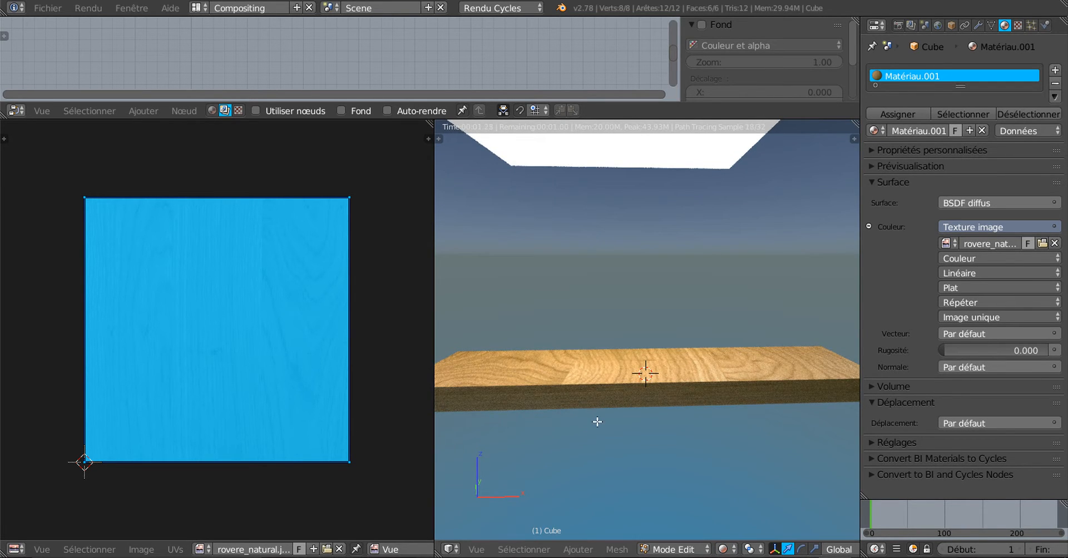
middle_click_drag(646, 433, 645, 469)
scroll(643, 466, "up", 1)
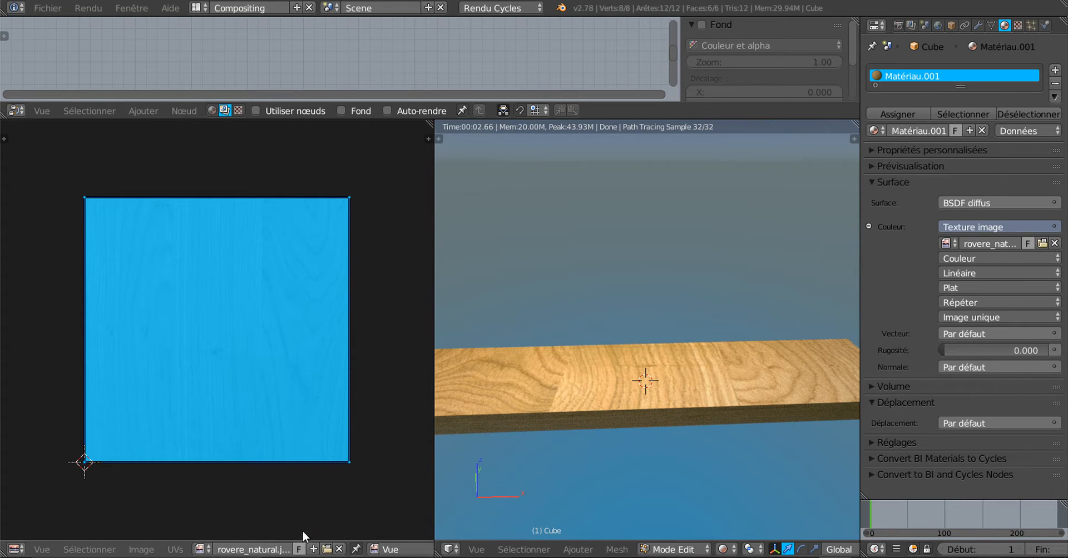
Rotate the plank's unwrapped UVs by about 90° so the wood grain runs along the plank.
left_click(175, 549)
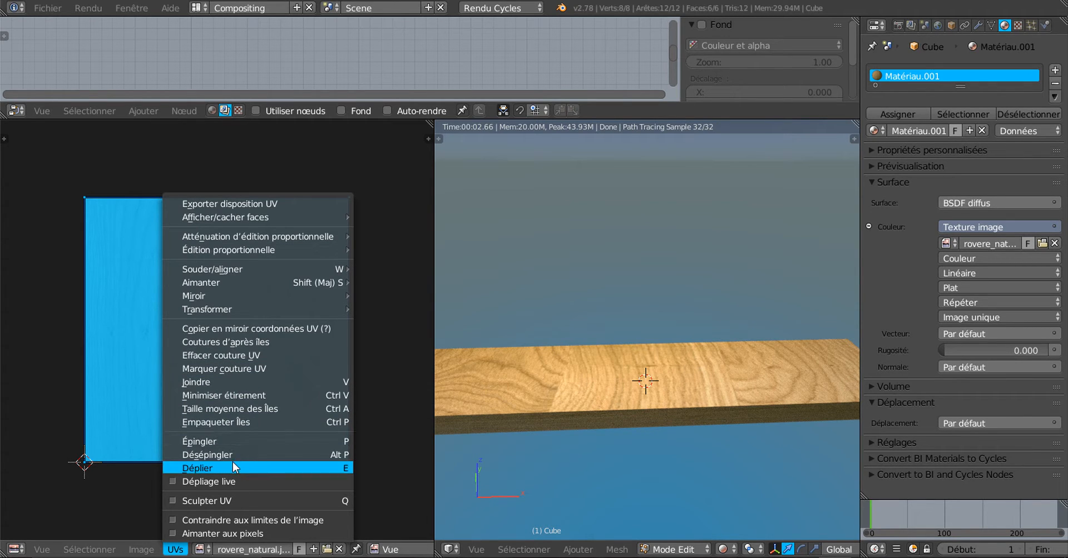
left_click(383, 288)
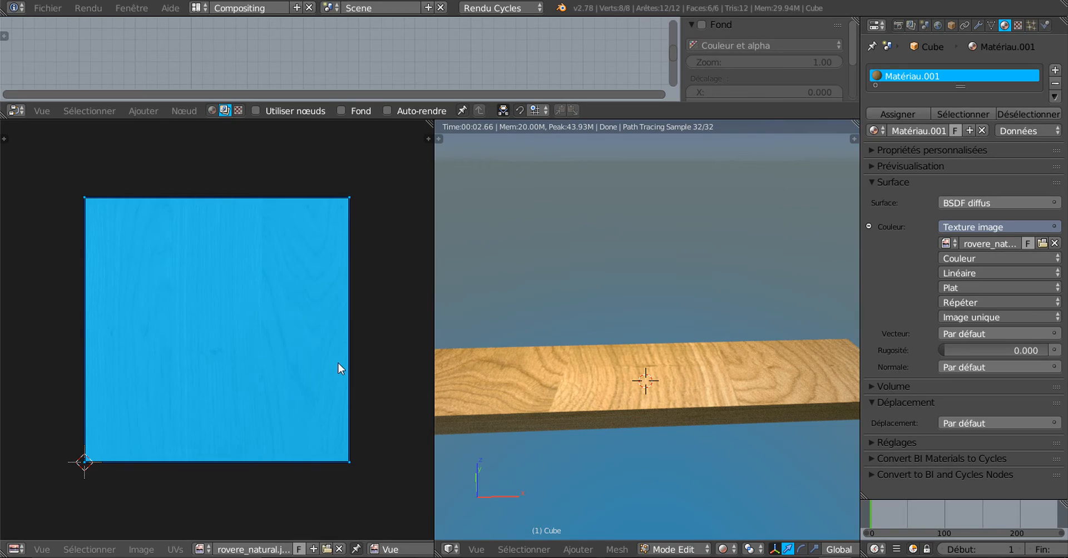
key("r")
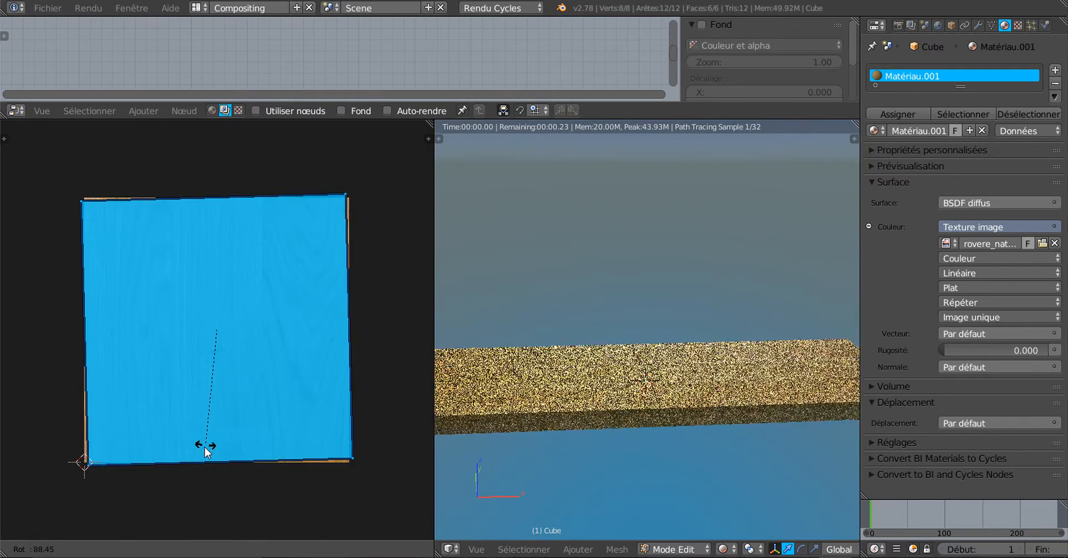
left_click(203, 450)
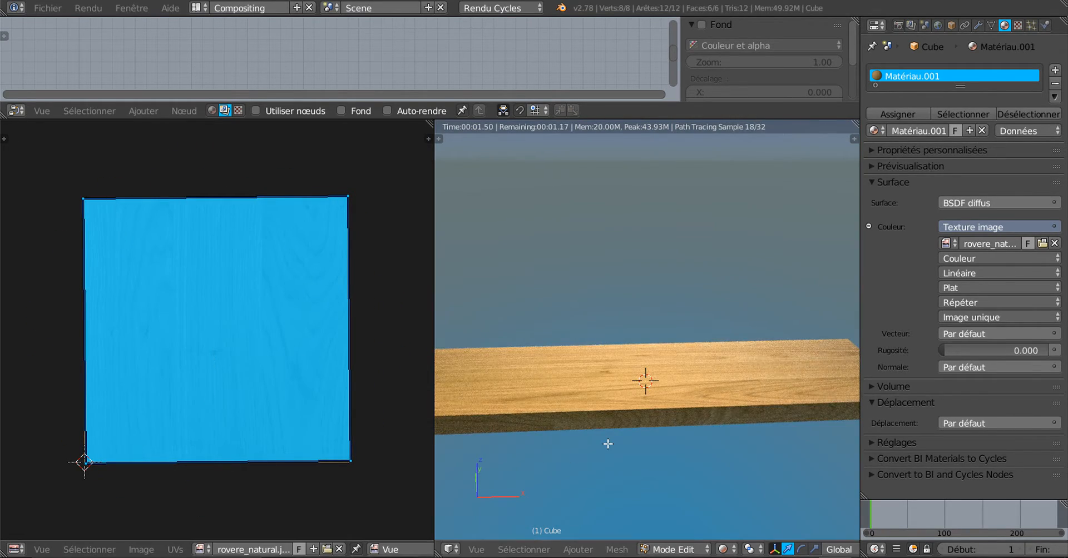
Examine the wood grain on the plank's top, sides and end faces in the rendered view.
middle_click_drag(670, 434, 783, 377)
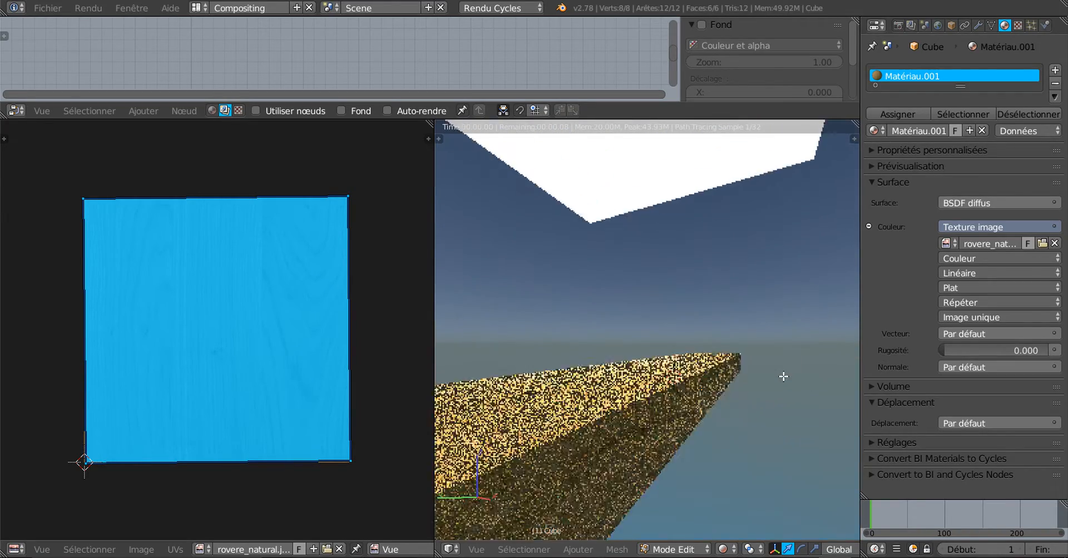
scroll(781, 376, "down", 1)
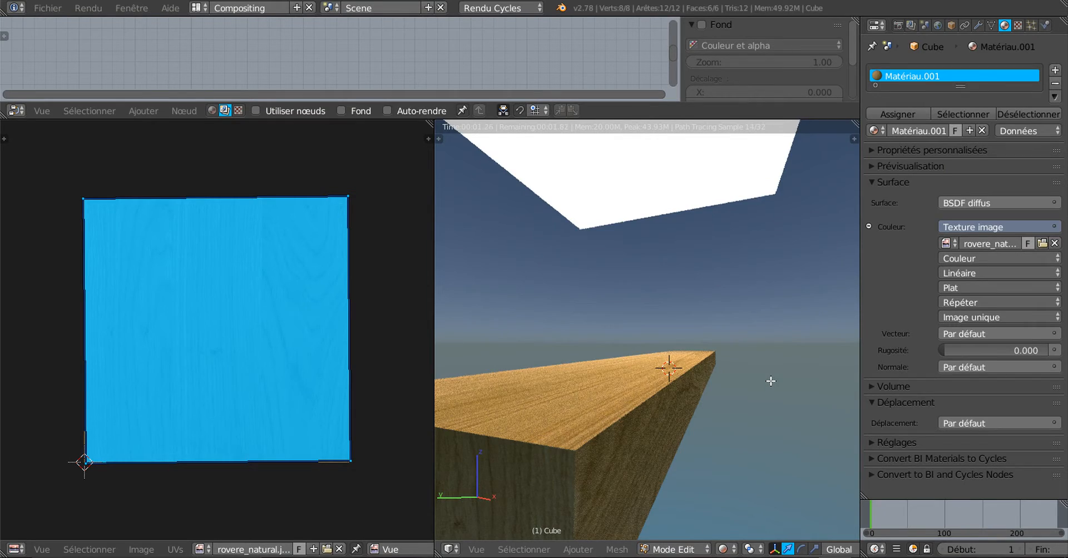
scroll(770, 381, "down", 2)
middle_click_drag(770, 380, 534, 400)
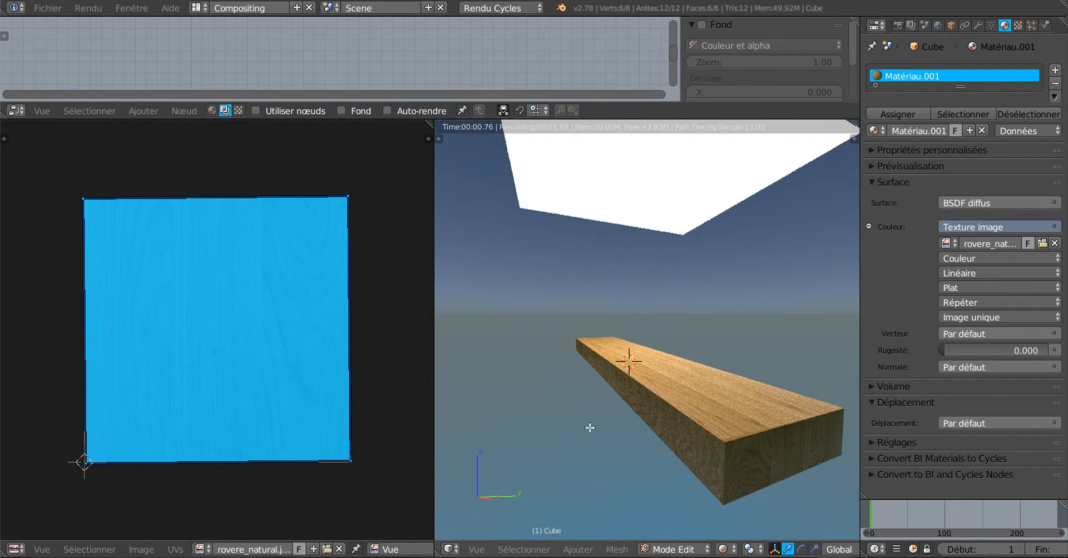
middle_click_drag(638, 437, 629, 426)
scroll(620, 451, "up", 3)
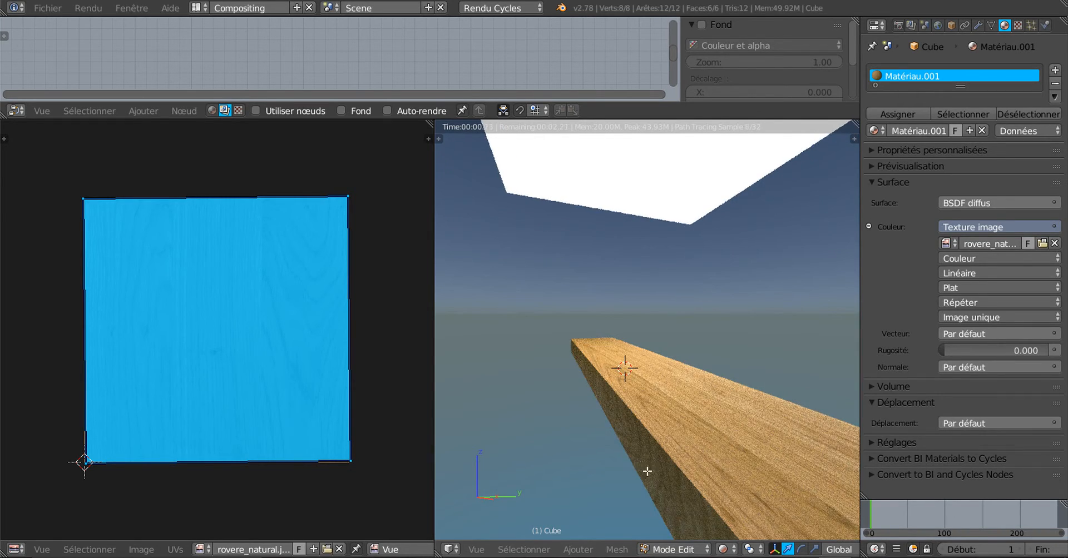
scroll(626, 448, "up", 2)
scroll(626, 448, "down", 3)
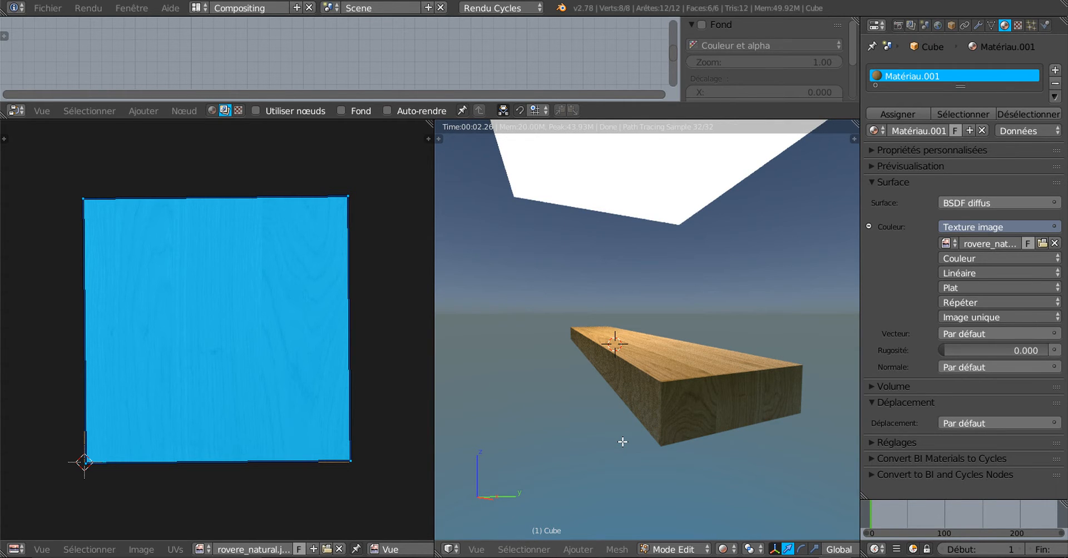
middle_click_drag(623, 442, 778, 446)
Unwrap all of the plank's faces with smart UV projection (UV-projection intelligente), raising the island margin and area weight.
left_click(175, 549)
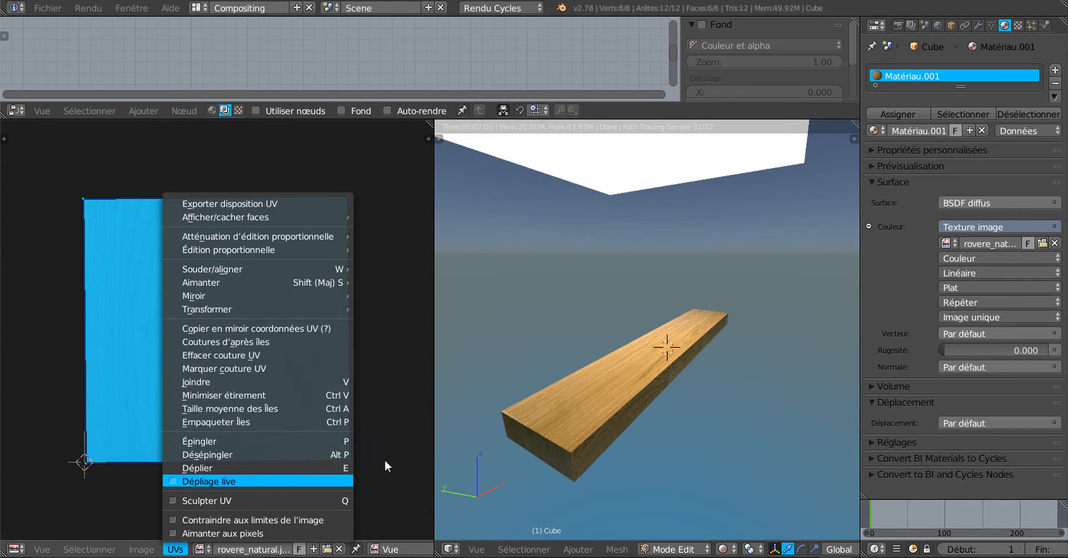
left_click(203, 469)
left_click(616, 550)
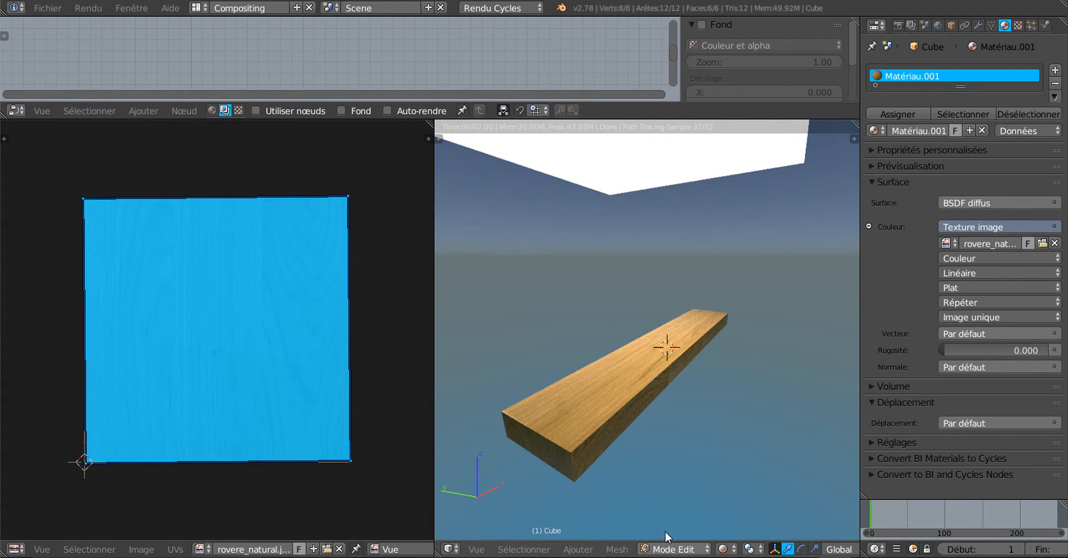
left_click(578, 549)
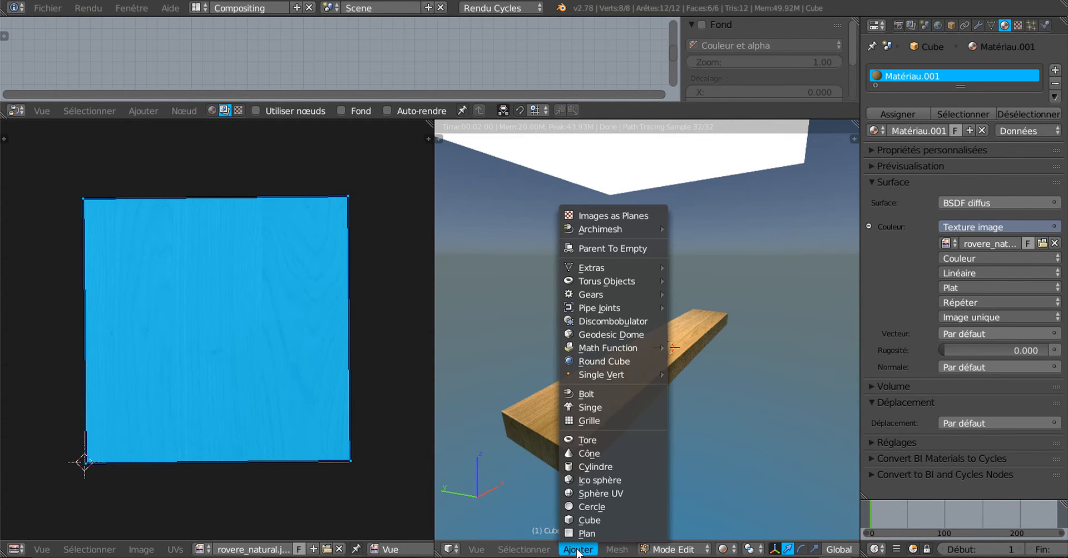
mouse_move(617, 548)
mouse_move(647, 440)
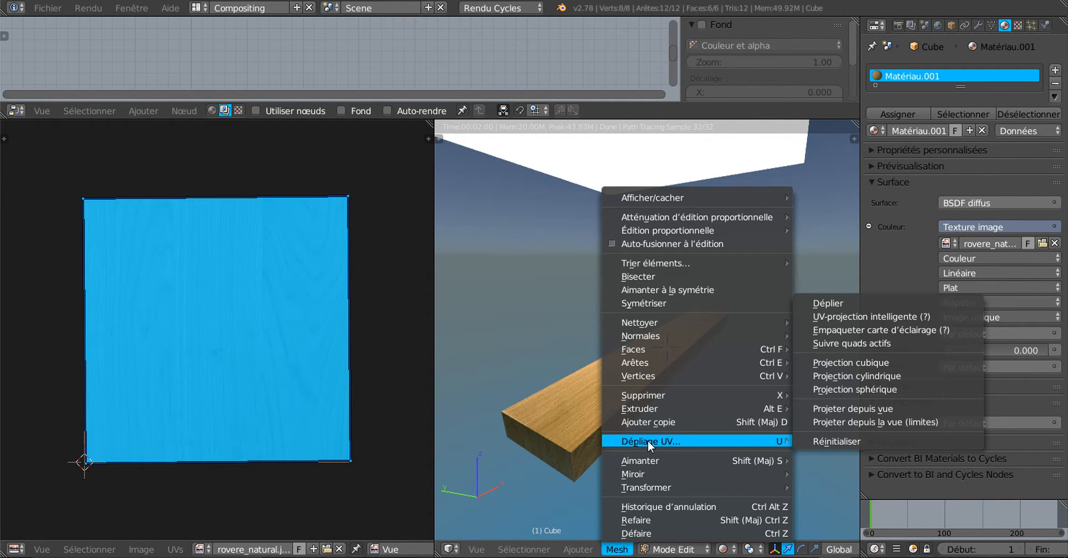
left_click(860, 315)
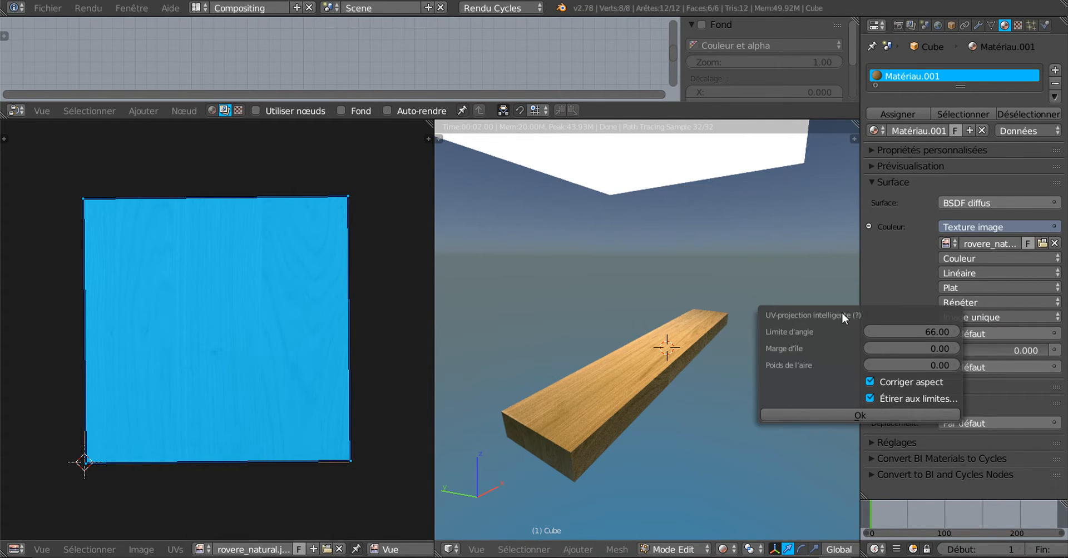
left_click_drag(842, 312, 678, 370)
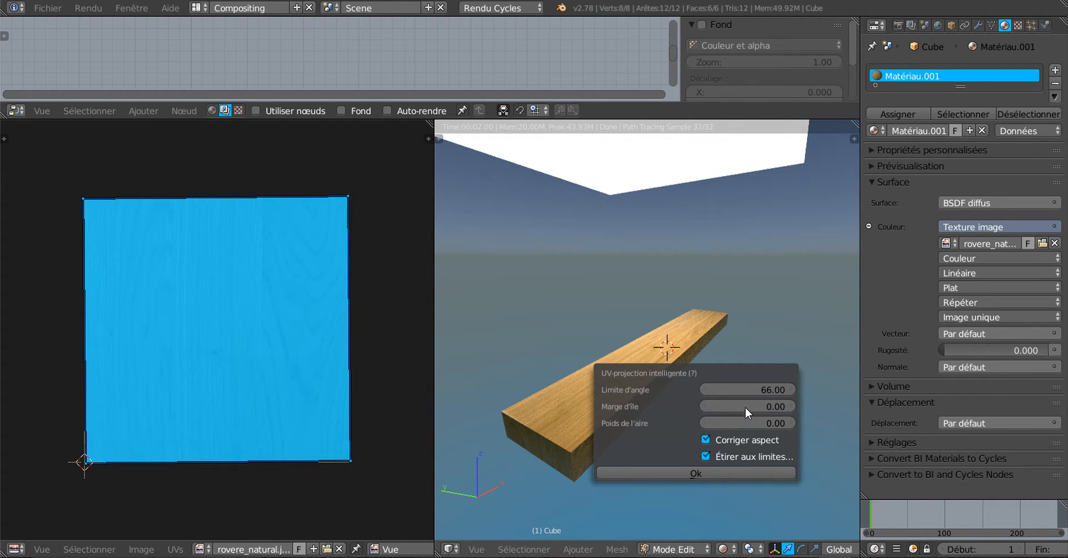
left_click_drag(790, 403, 796, 403)
left_click(789, 406)
left_click(789, 422)
left_click(789, 423)
left_click(789, 423)
left_click(708, 469)
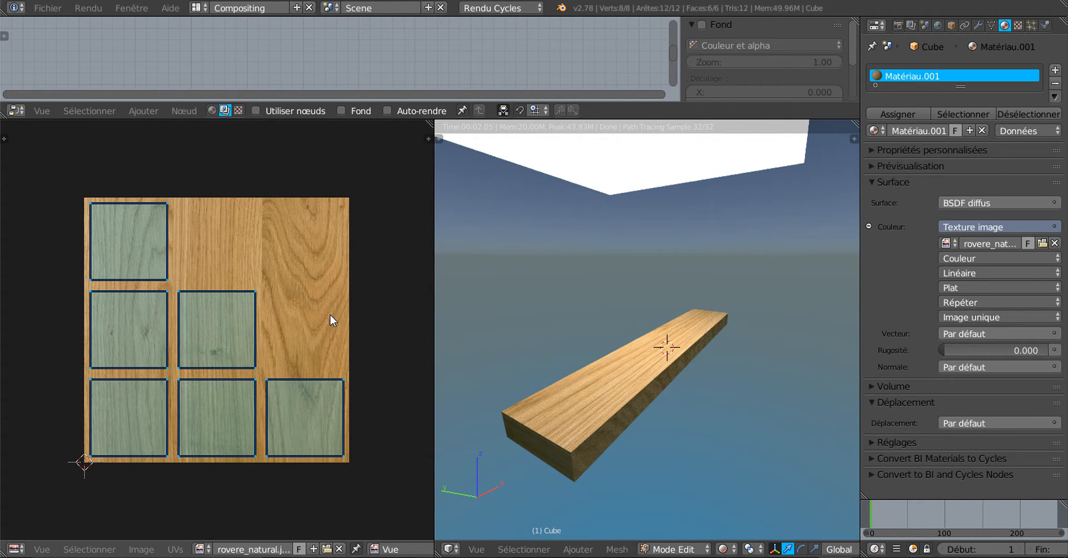
Switch the 3D view's shading to Material (Matériau).
left_click(661, 550)
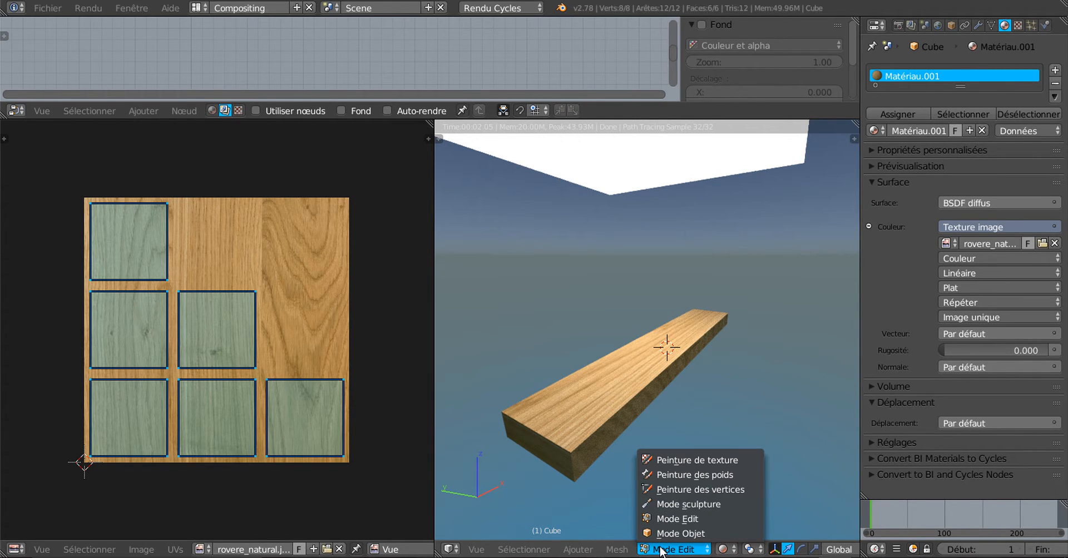
left_click(722, 550)
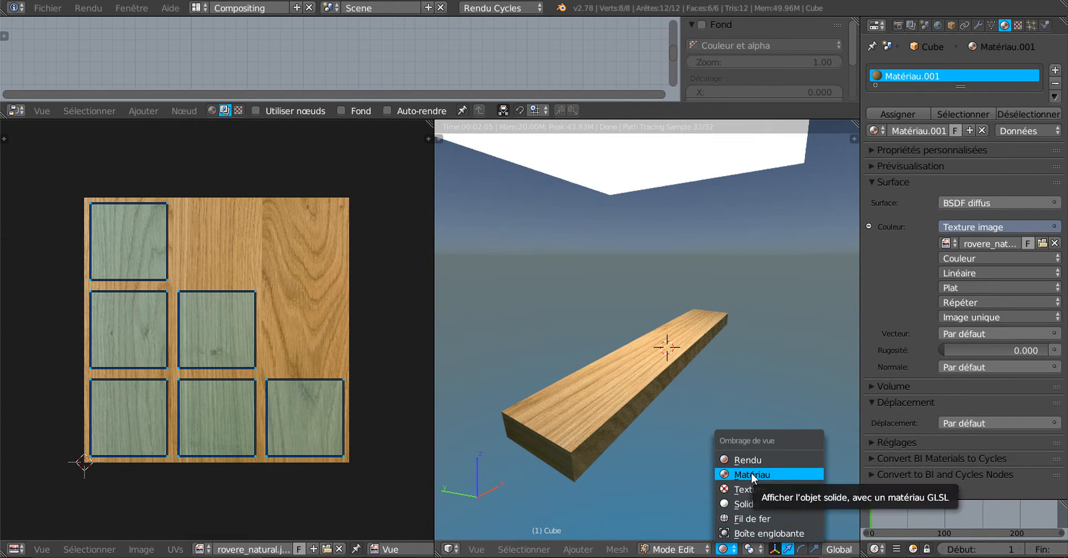
left_click(751, 475)
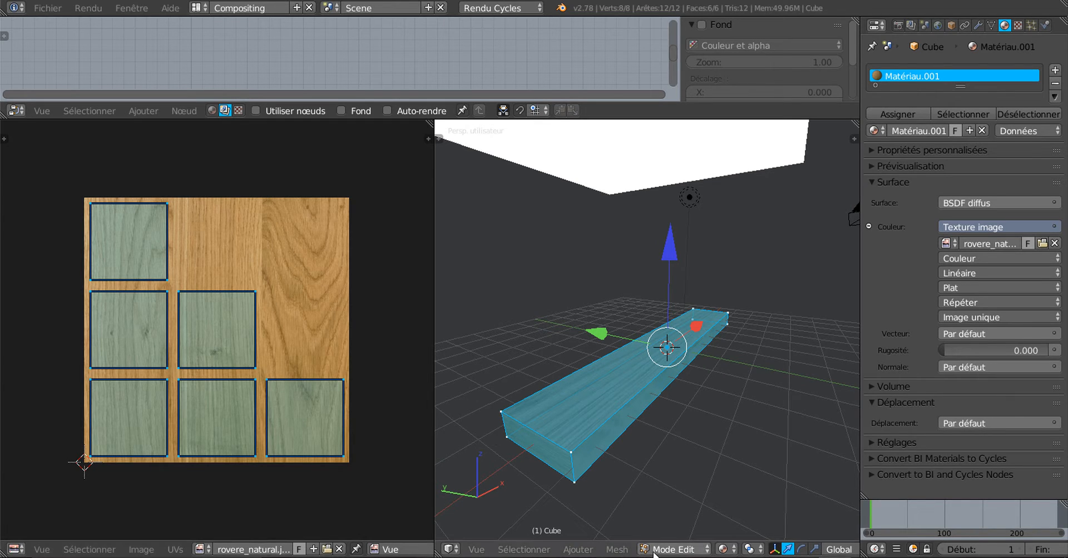
Switch the plank's mesh selection to face mode and select only its top face.
left_click(590, 550)
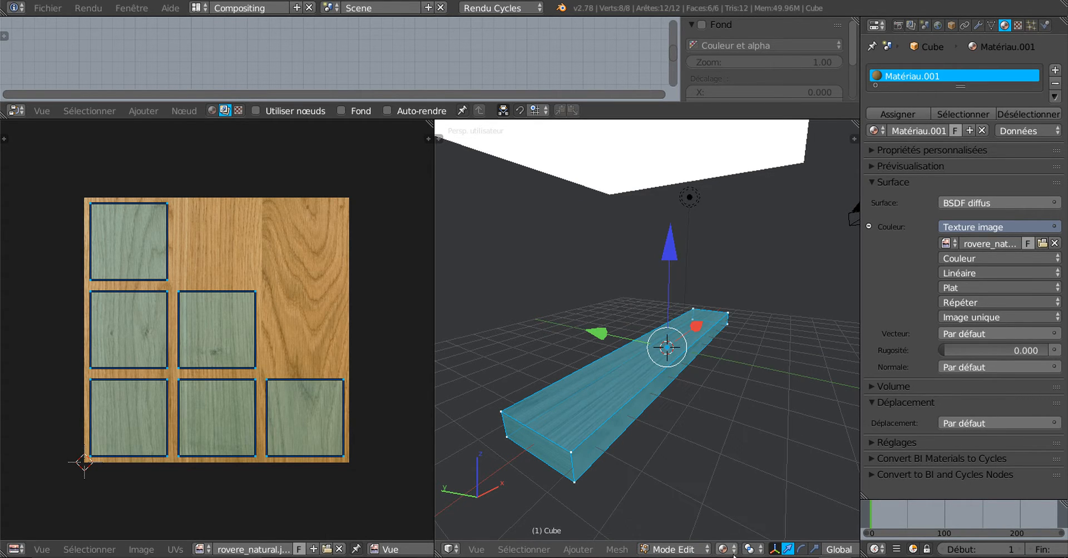
scroll(731, 551, "down", 2)
scroll(731, 551, "down", 5)
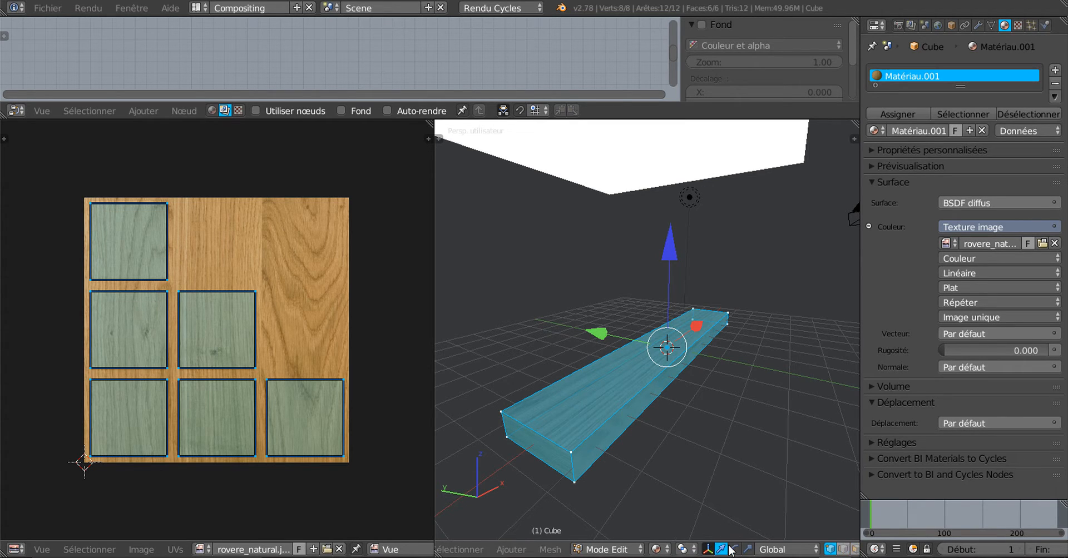
left_click(736, 550)
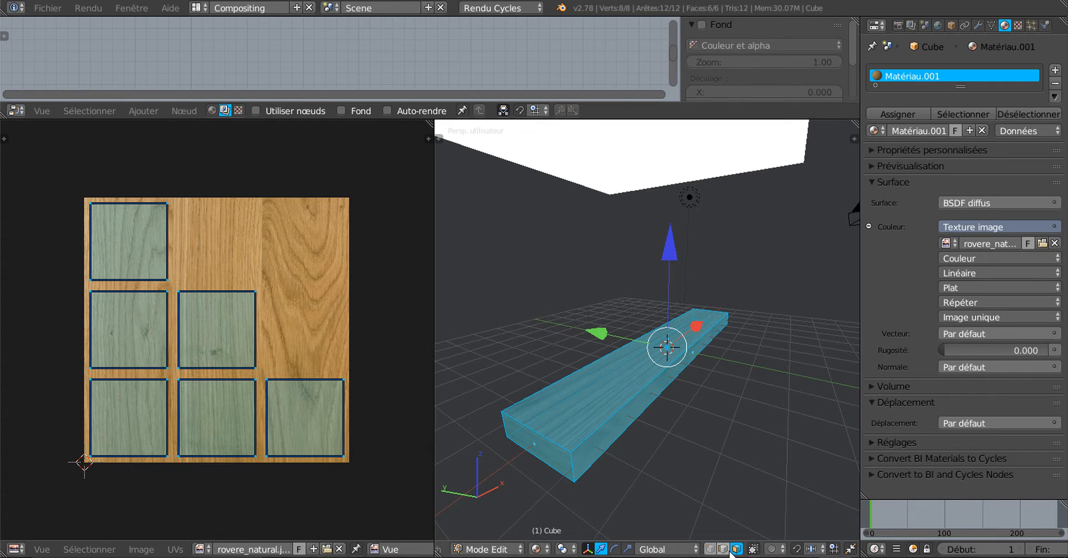
right_click(651, 348)
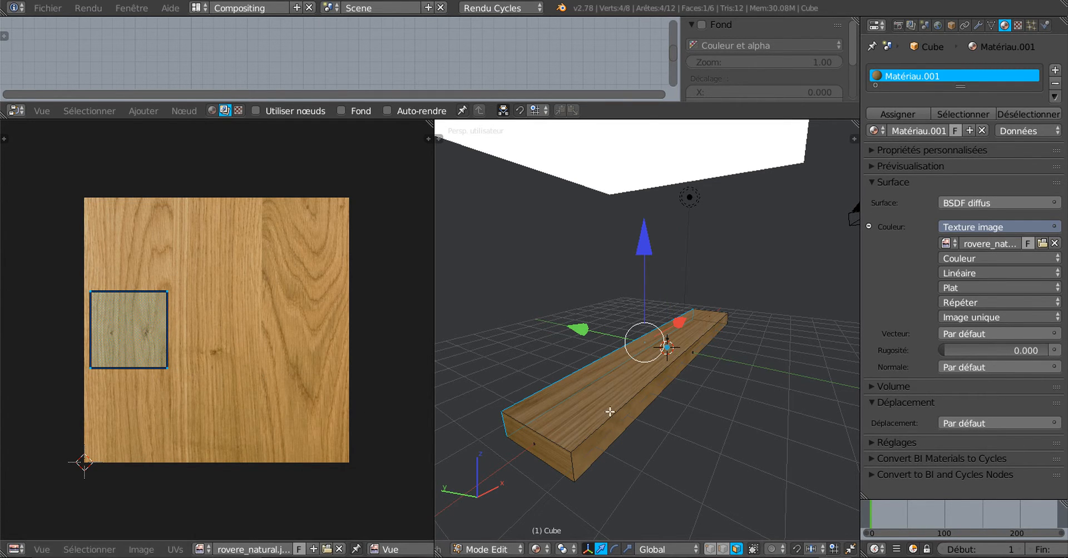
scroll(692, 383, "up", 1)
scroll(693, 383, "up", 1)
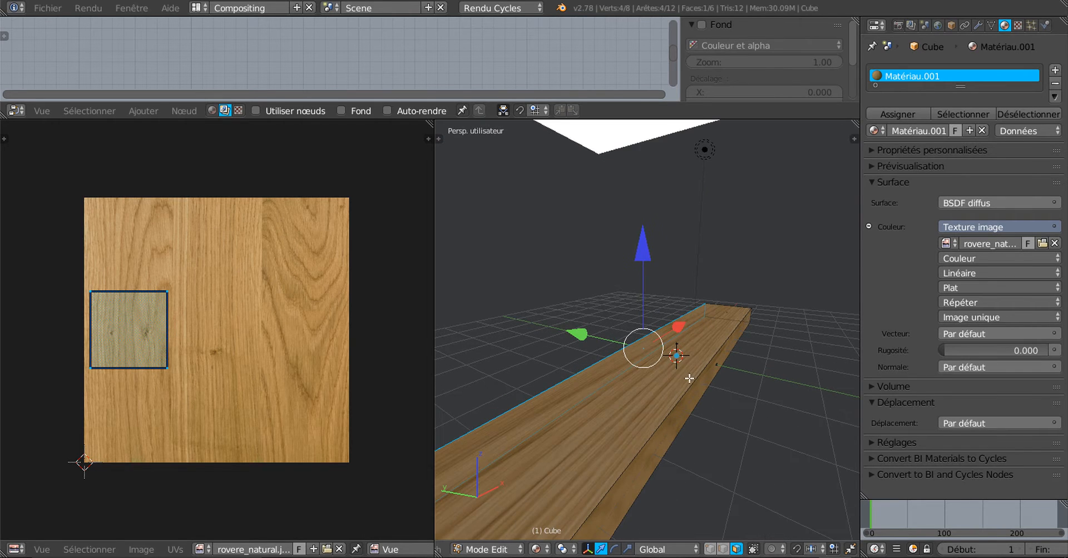
right_click(677, 364)
middle_click_drag(676, 363, 609, 460)
right_click(609, 393)
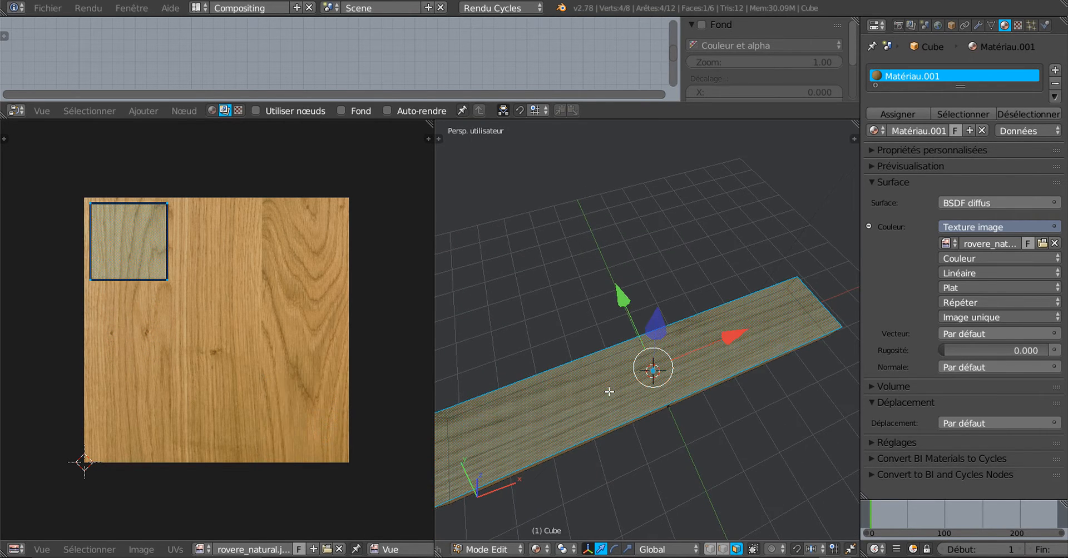
Stretch the top face's UV island by moving its lower edge down almost to the bottom of the wood image.
scroll(242, 333, "down", 1)
middle_click_drag(246, 331, 255, 318)
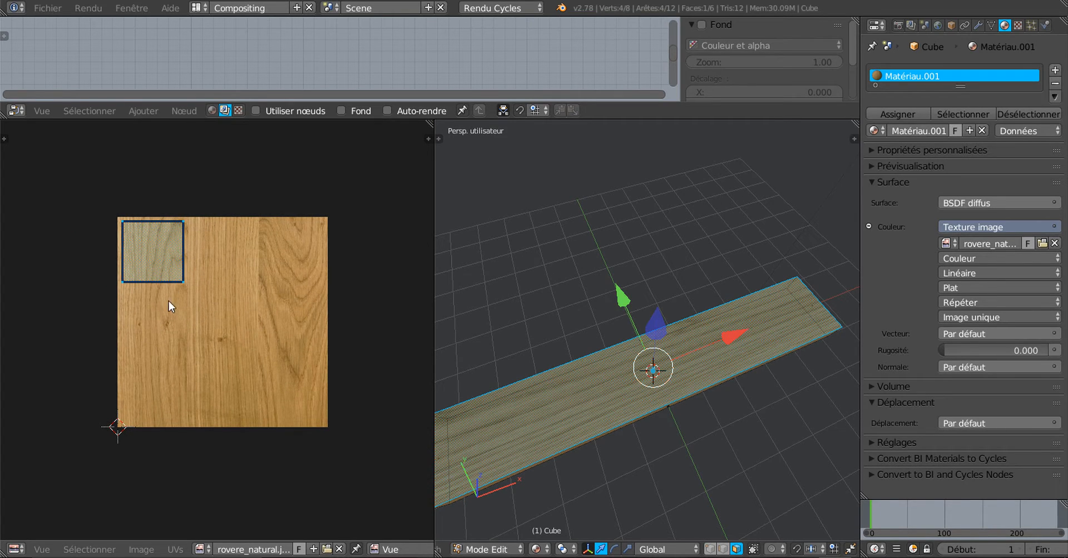
right_click(126, 281, "shift")
key("g")
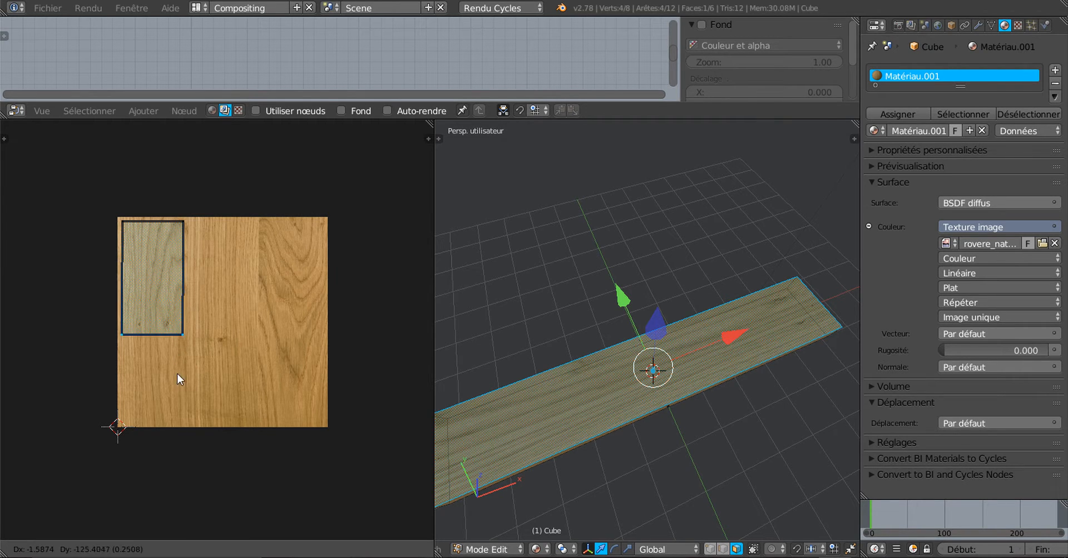
left_click(176, 436)
scroll(538, 415, "down", 1)
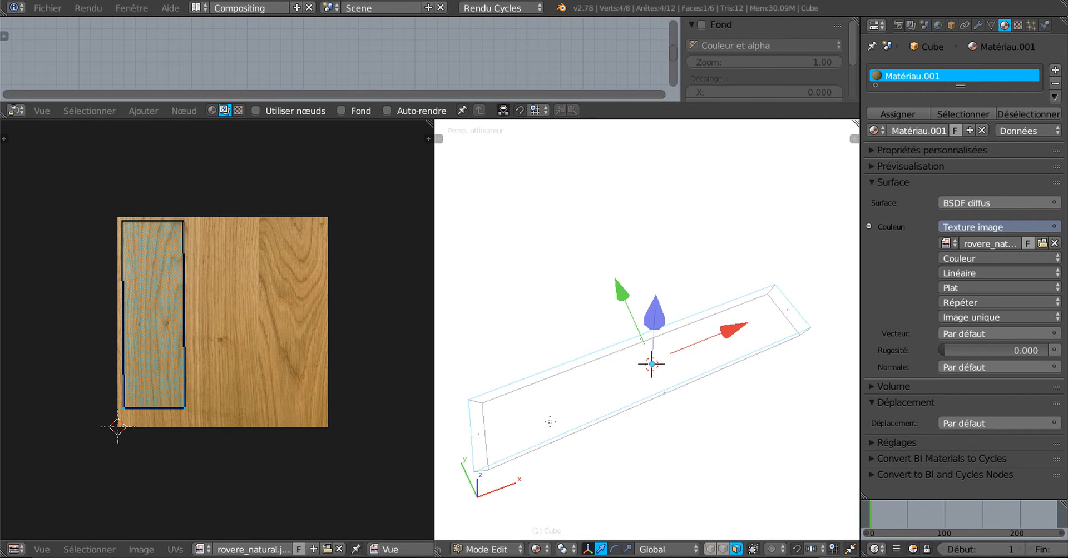
middle_click_drag(618, 424, 580, 333)
right_click(608, 379)
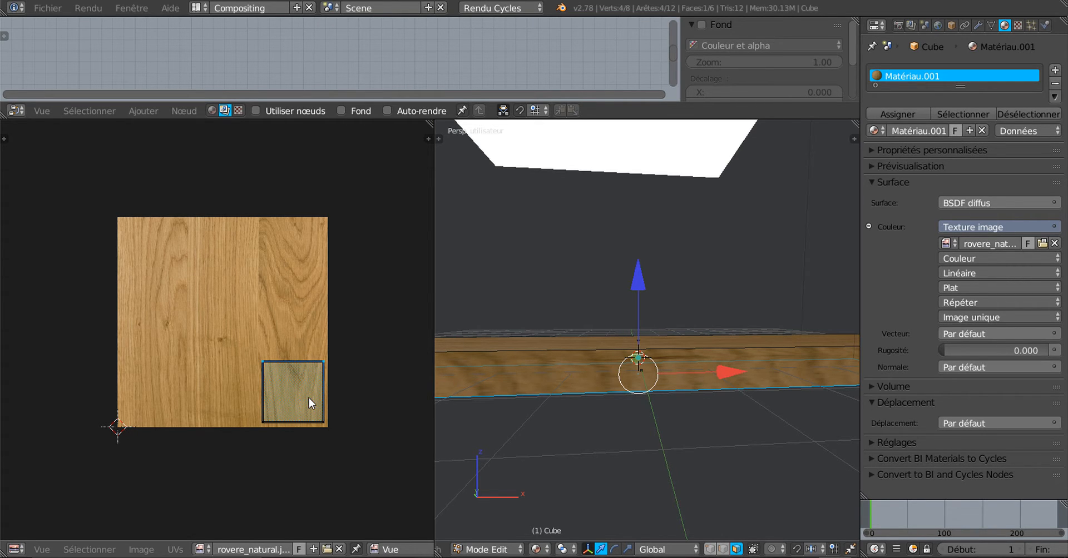
key("g")
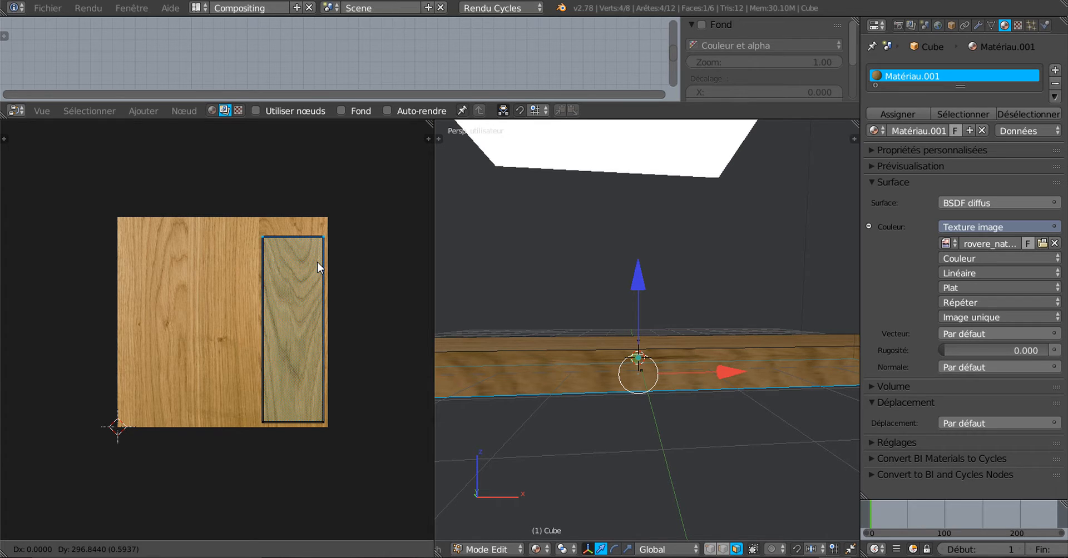
key("Escape")
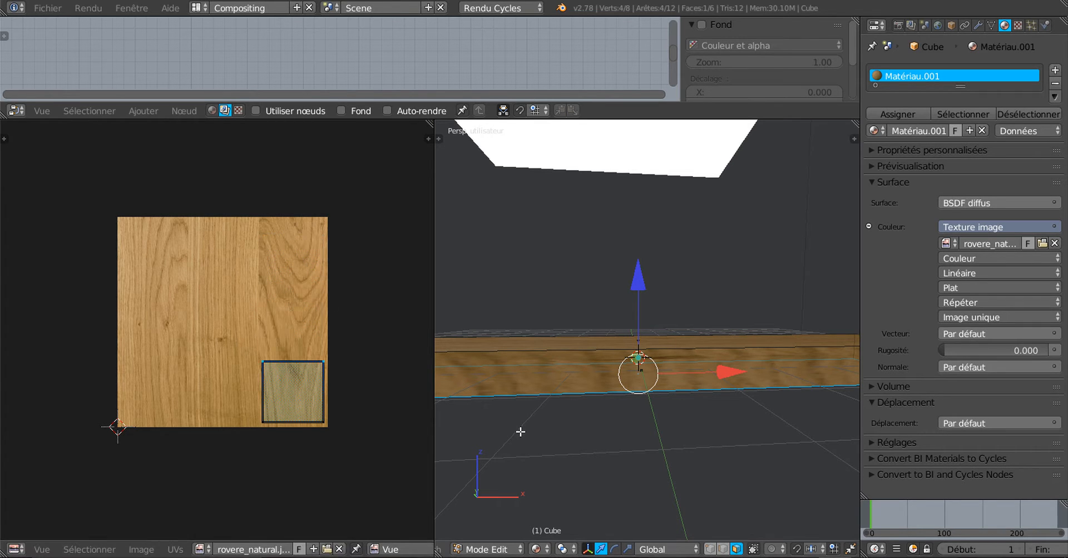
Select only the plank's long side face.
middle_click_drag(533, 436, 639, 407)
right_click(685, 366)
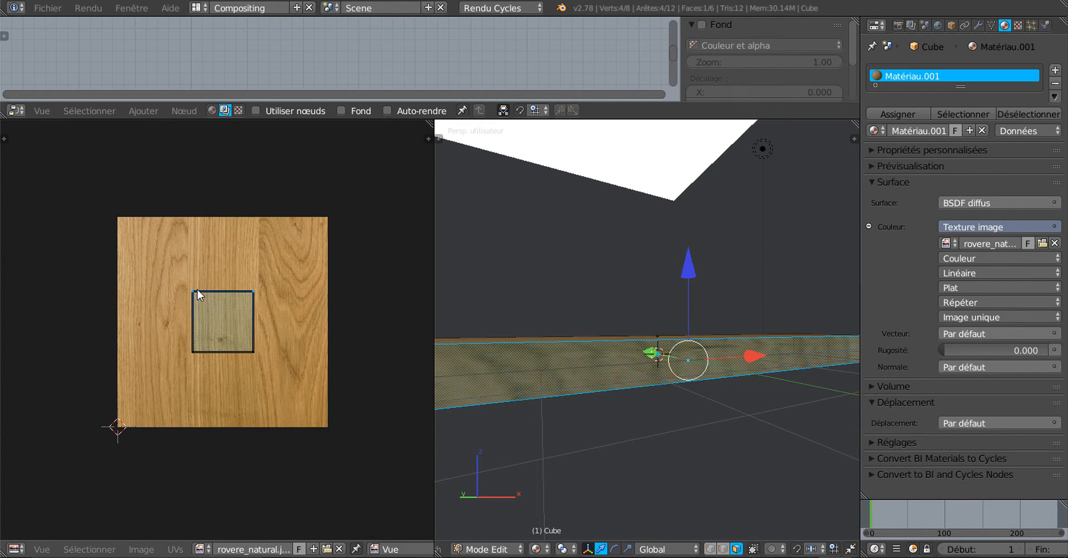
key("g")
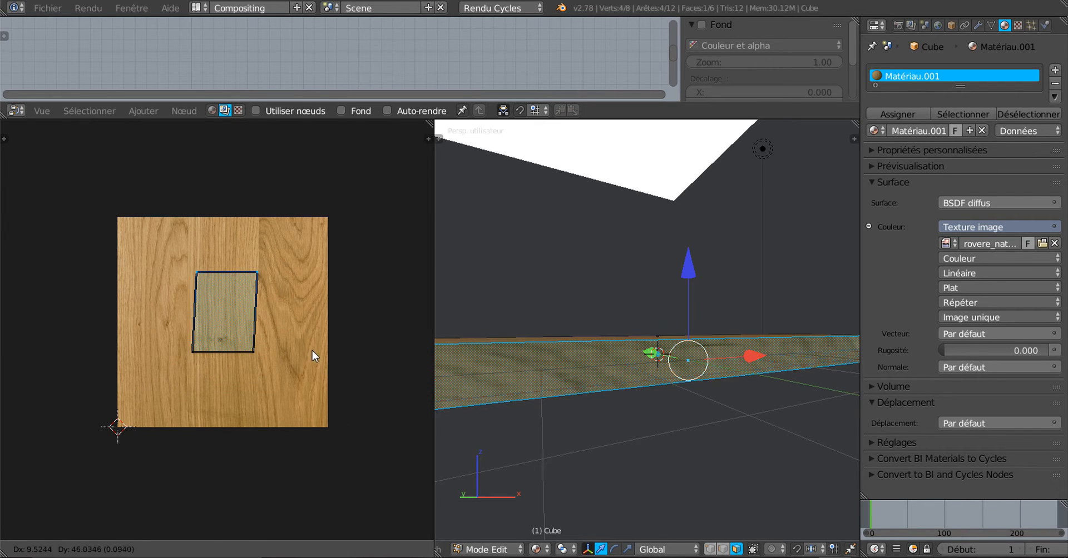
key("Escape")
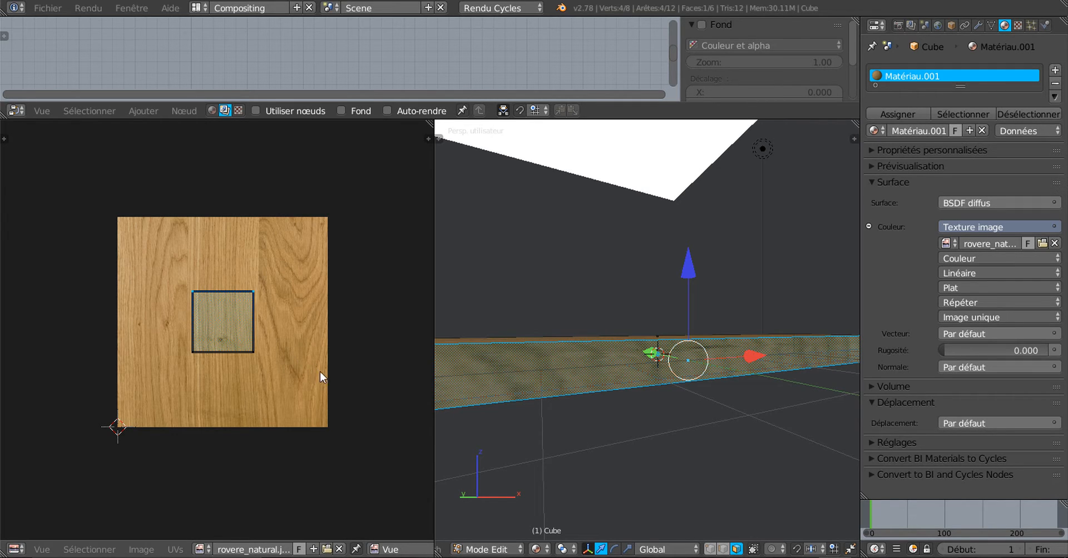
key("g")
key("Escape")
key("r")
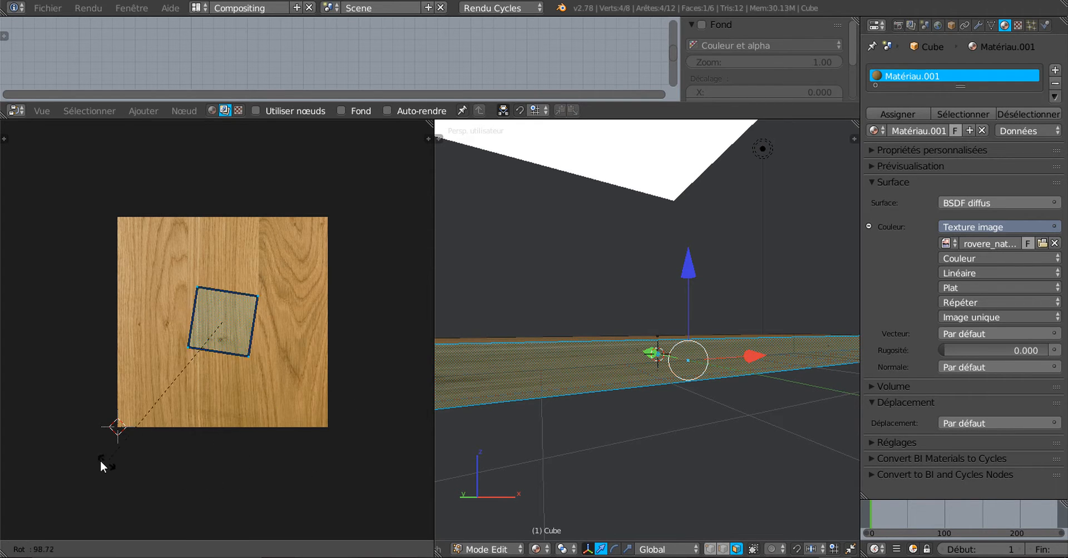
key("Escape")
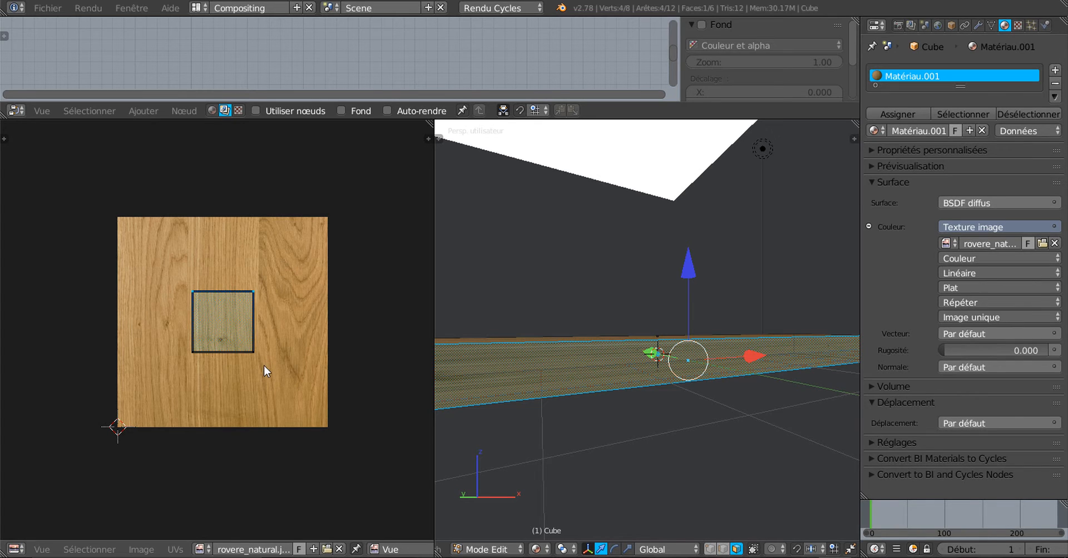
Stretch the long side face's UV island upward along the wood grain by raising its upper edge.
key("g")
left_click(267, 311)
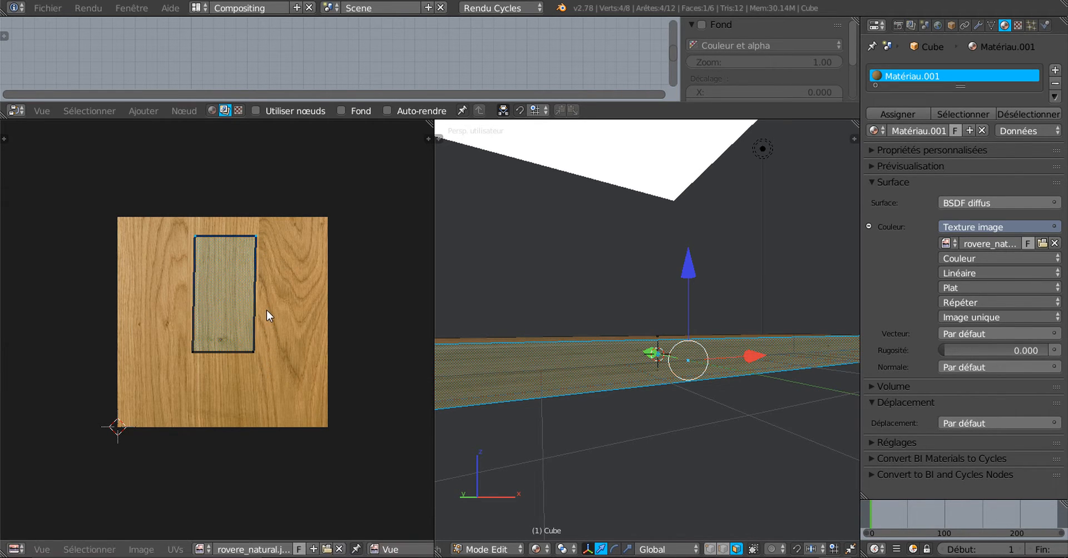
Leave mesh editing and examine the wood grain on the plank's sides and underside.
middle_click_drag(593, 409, 644, 367)
key("Tab")
scroll(582, 431, "up", 1)
scroll(585, 412, "down", 1)
scroll(602, 414, "down", 1)
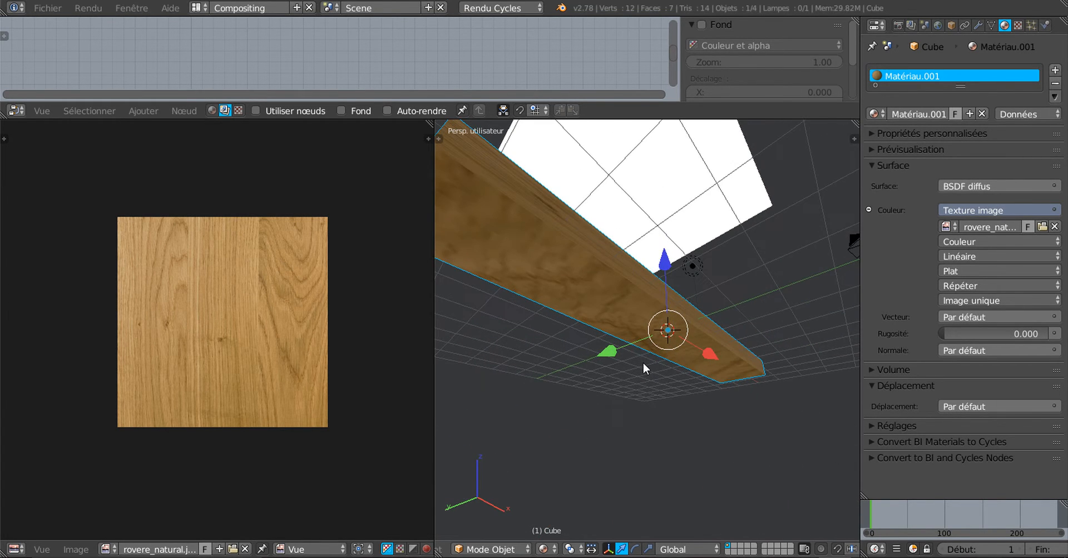
middle_click_drag(622, 295, 620, 279)
right_click(620, 279)
right_click(653, 314)
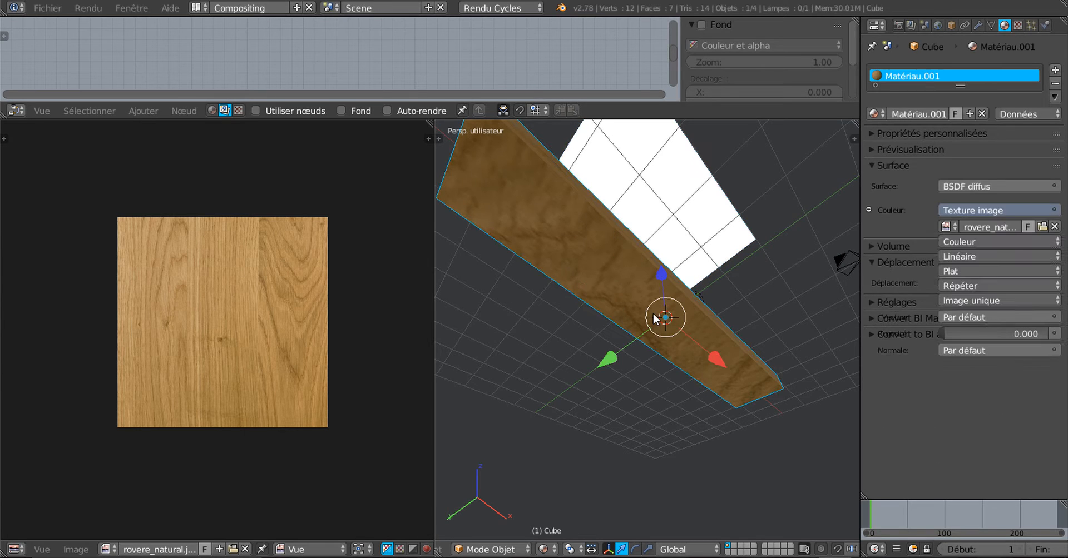
Select the plank's underside face in edit mode and stretch its UV island upward to nearly the full height of the wood image.
middle_click_drag(618, 347, 637, 323)
key("Tab")
right_click(637, 324)
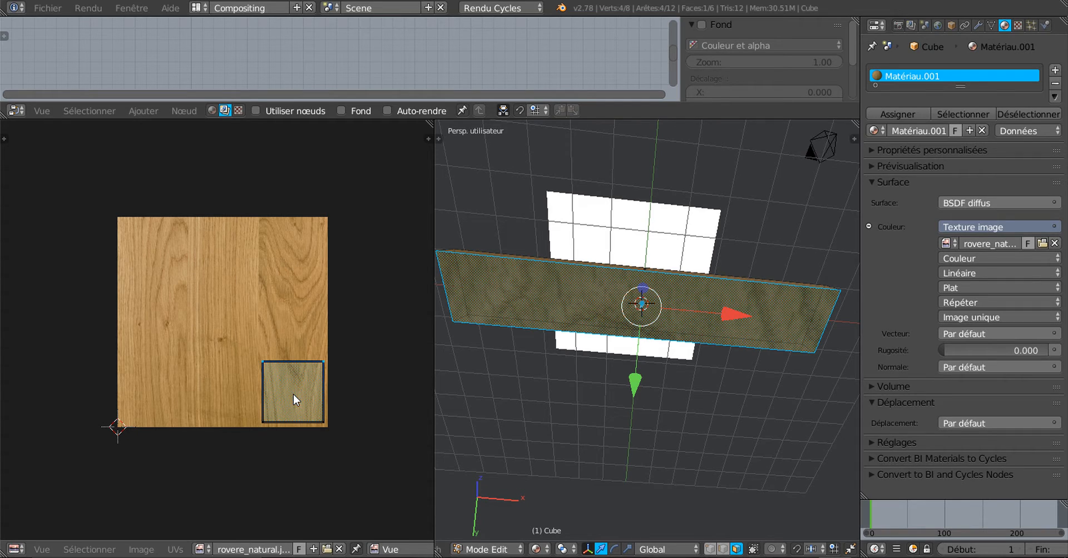
key("g")
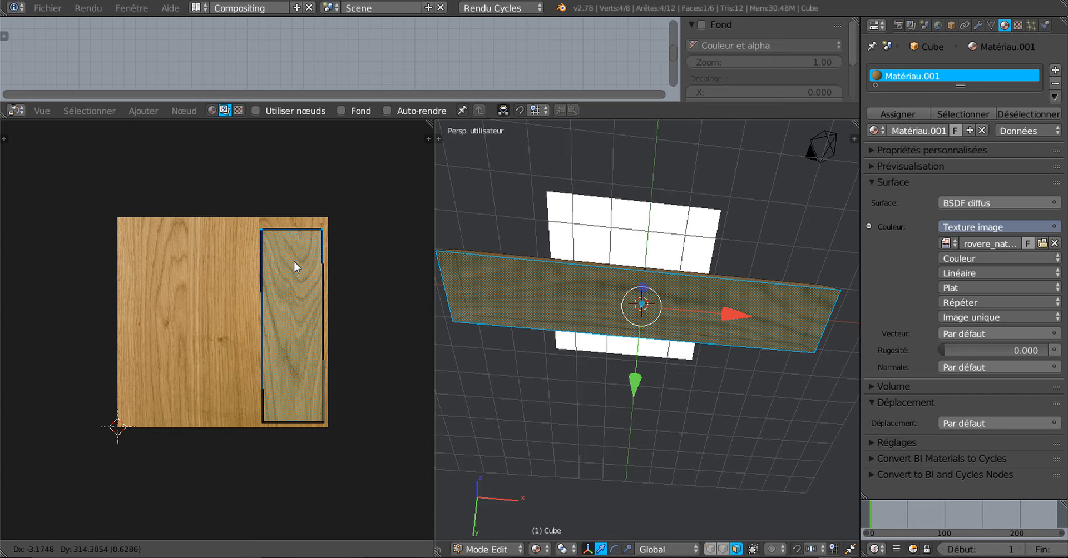
left_click(295, 259)
Try the underside face's UV island rotated about 90 degrees across the grain, and restore its upright orientation.
middle_click_drag(556, 278, 520, 346)
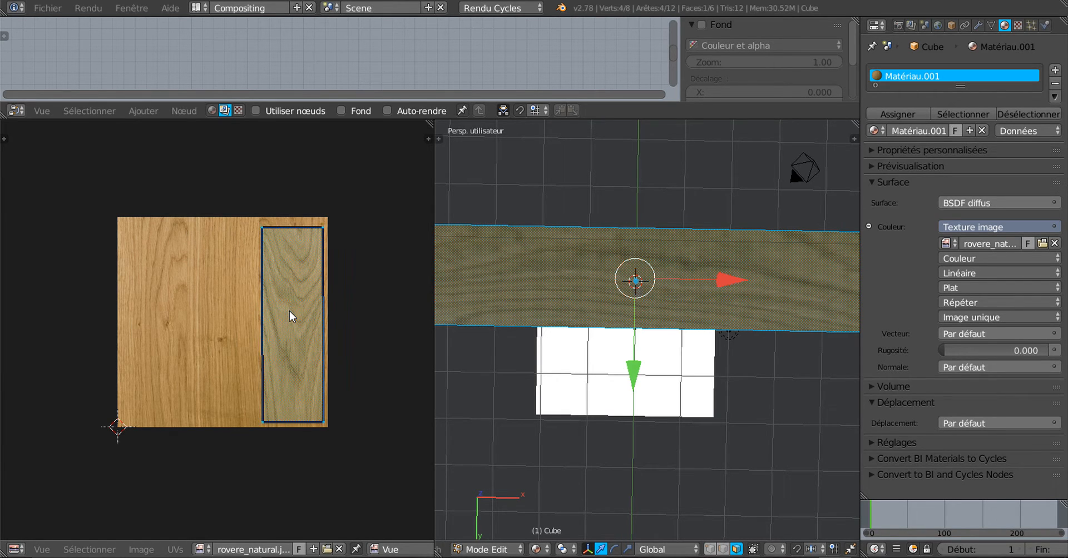
key("g")
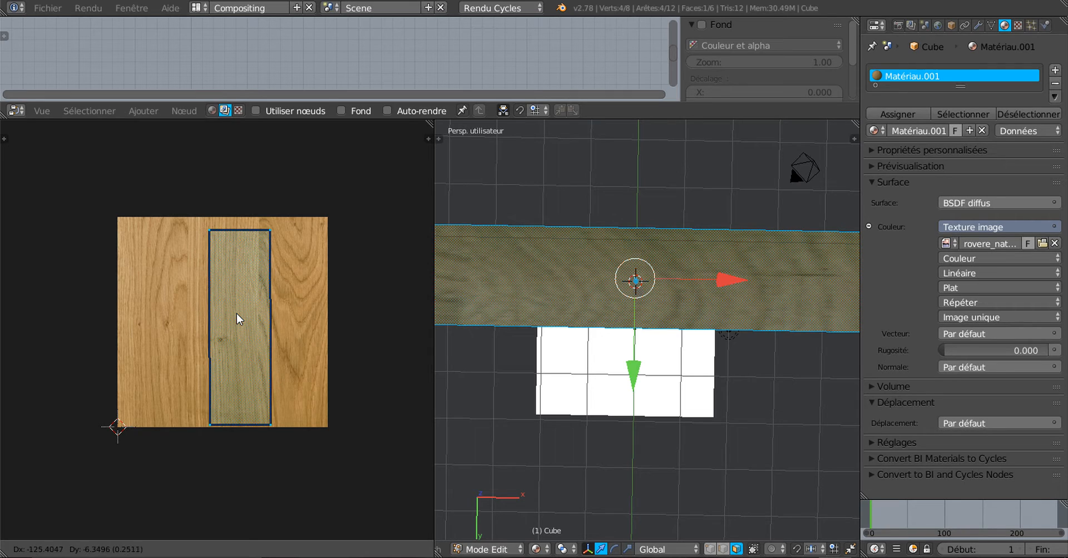
left_click(266, 317)
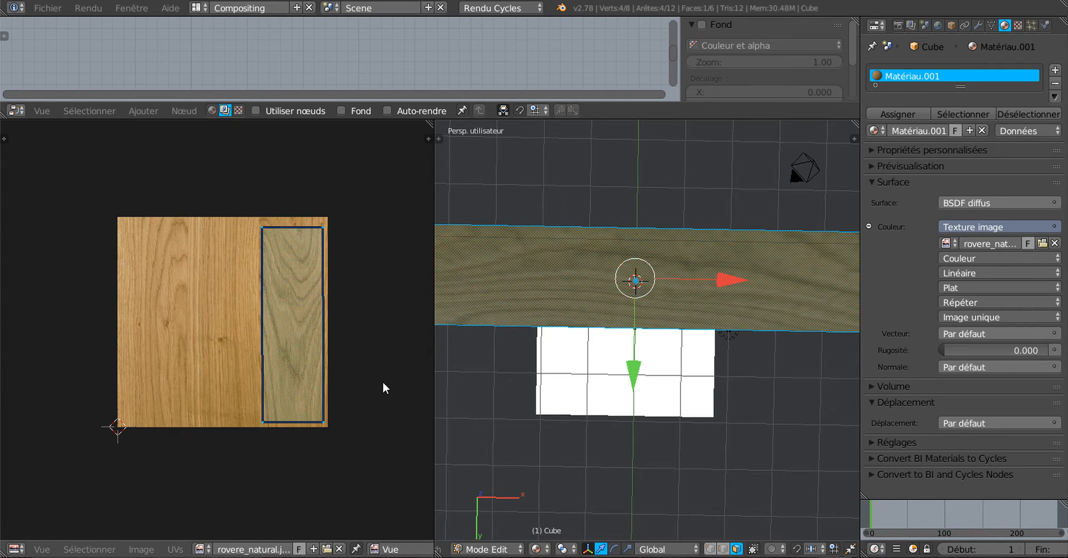
key("r")
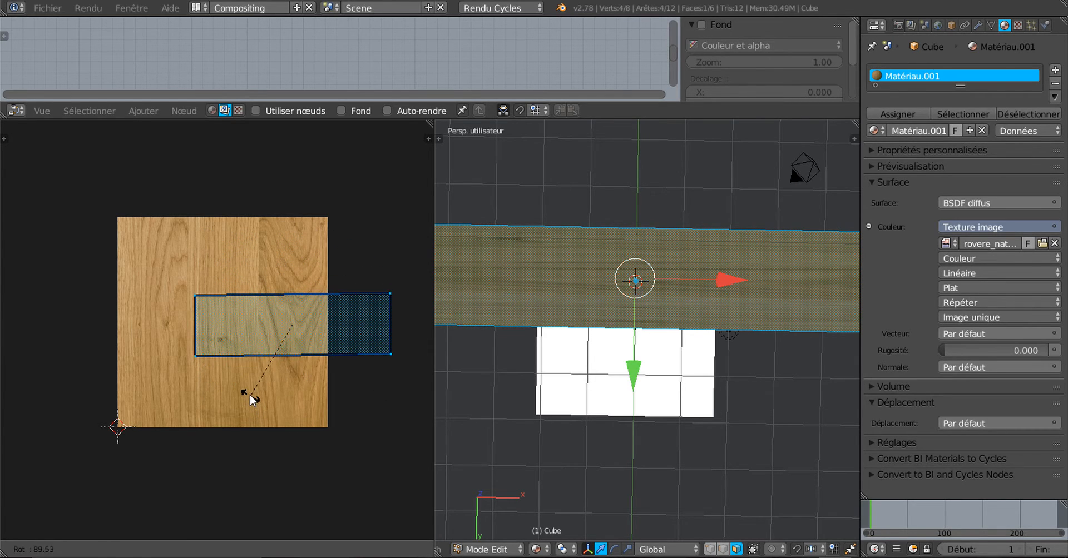
left_click(253, 399)
key("g")
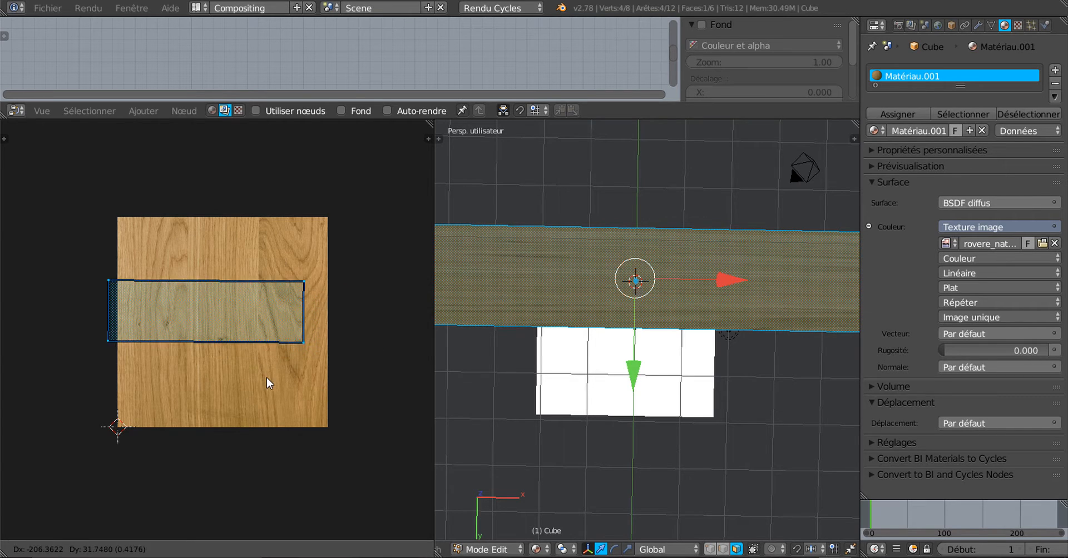
key("Escape")
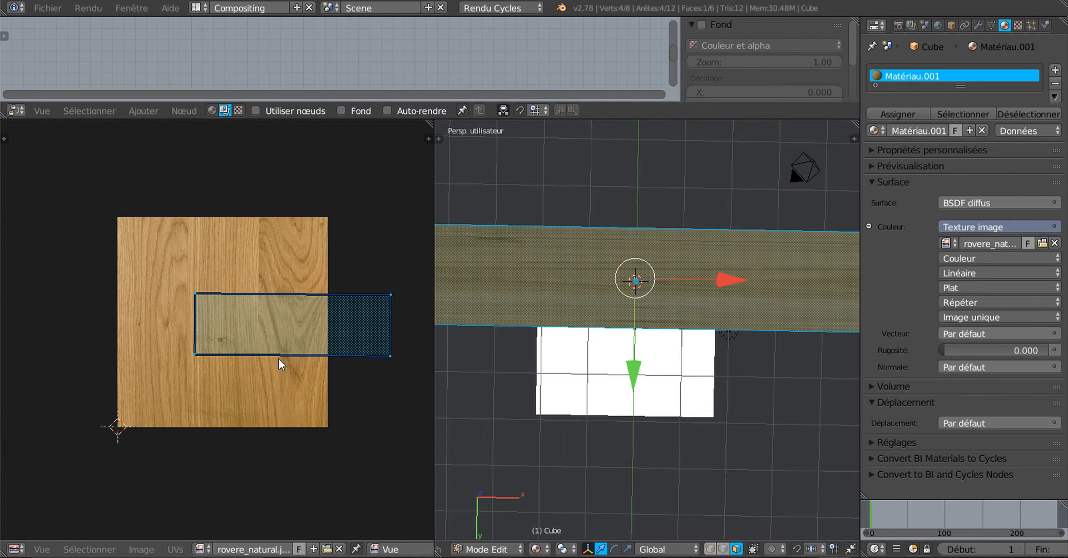
key("r")
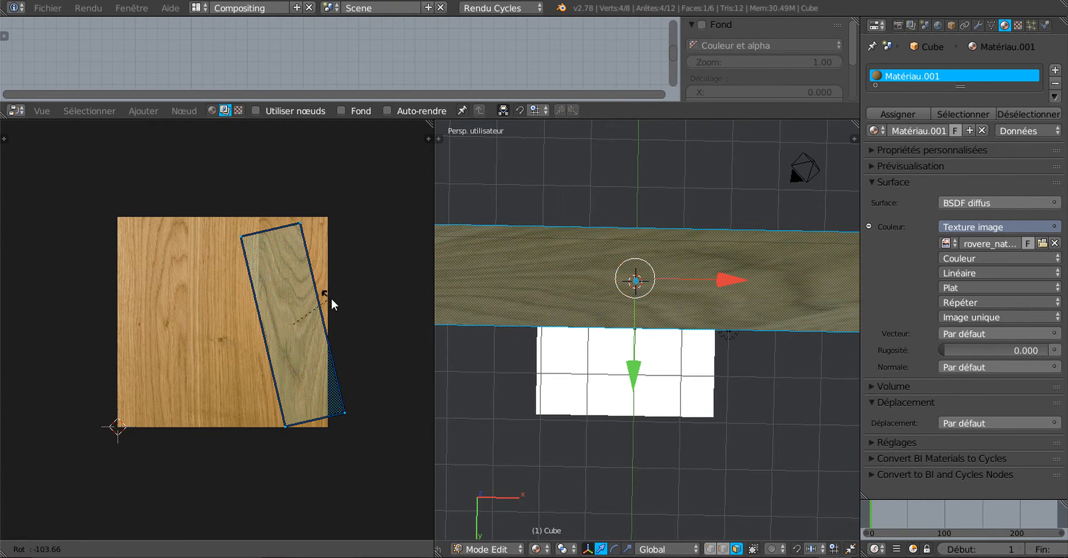
left_click(350, 308)
Move the underside face's UV island onto the left strip of the wood image and return to object mode.
key("g")
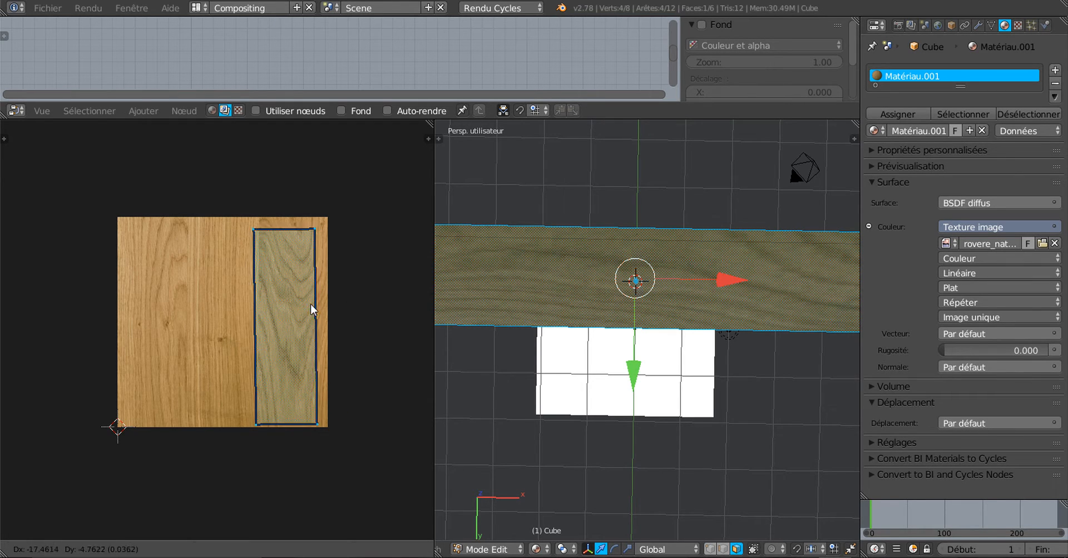
left_click(219, 309)
scroll(461, 332, "down", 4)
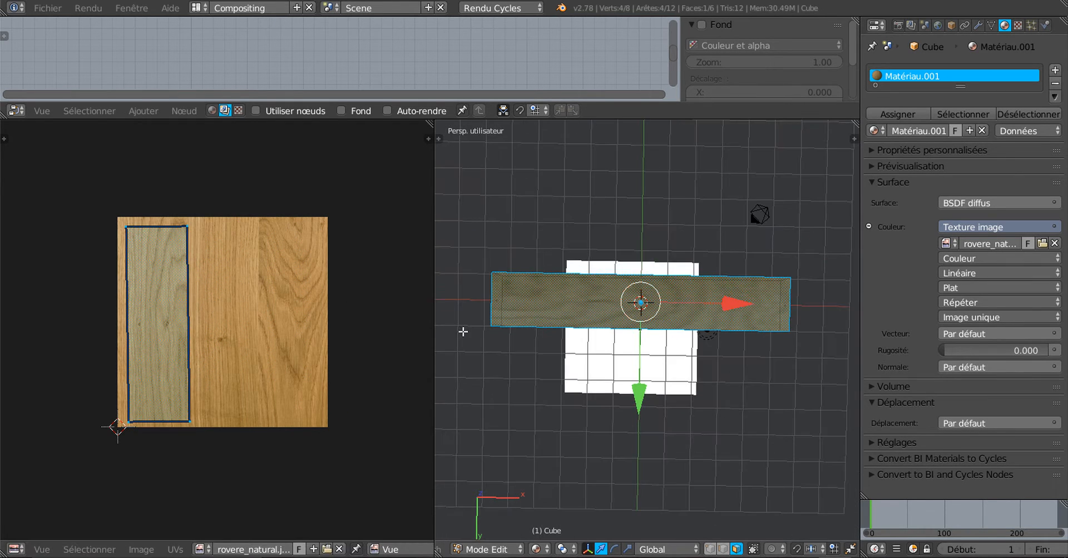
middle_click_drag(551, 365, 503, 427)
key("Tab")
key("Tab")
key("Tab")
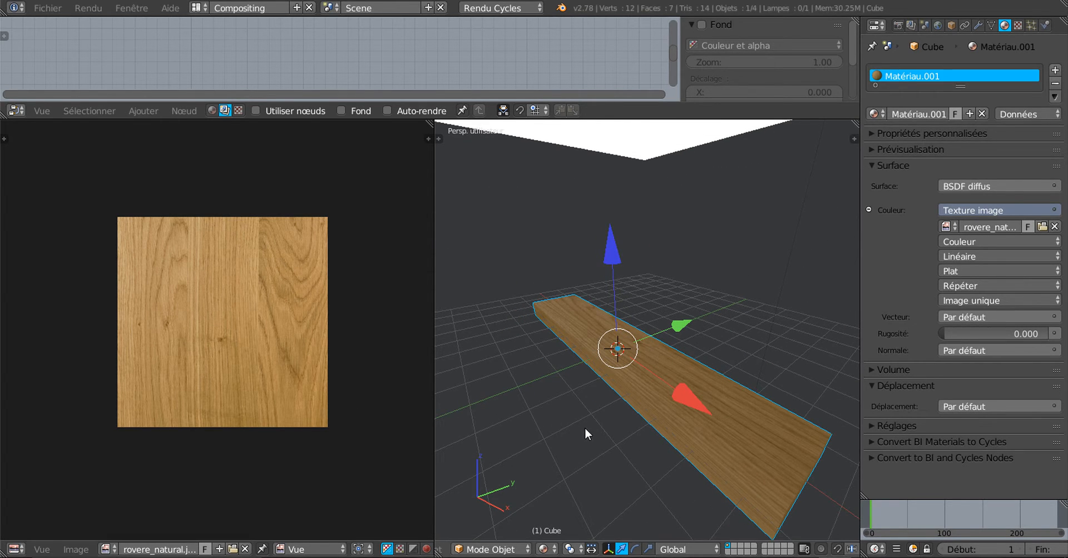
Enter edit mode on the plank and select all of its faces.
middle_click_drag(586, 428, 584, 425)
key("a")
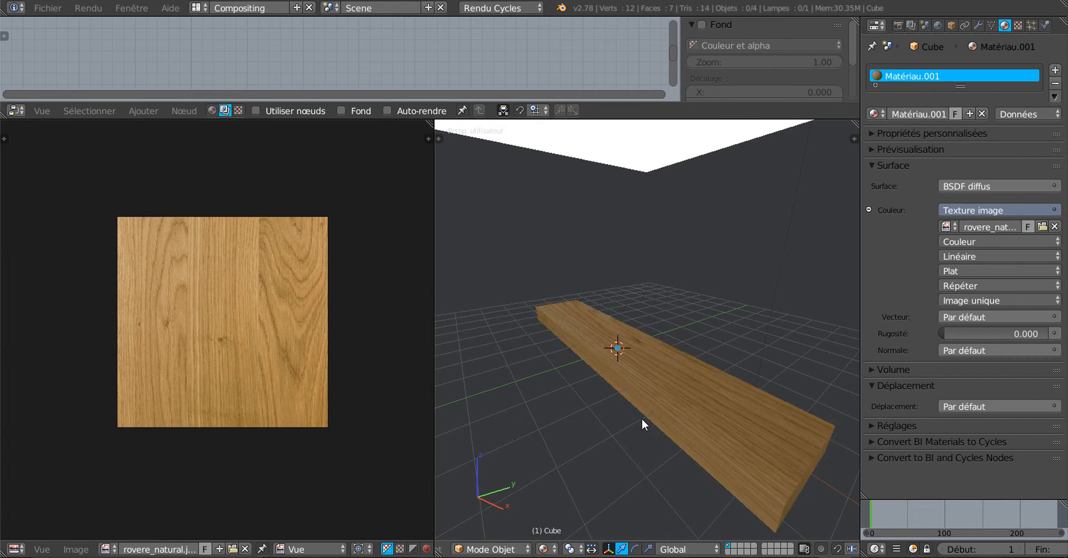
key("a")
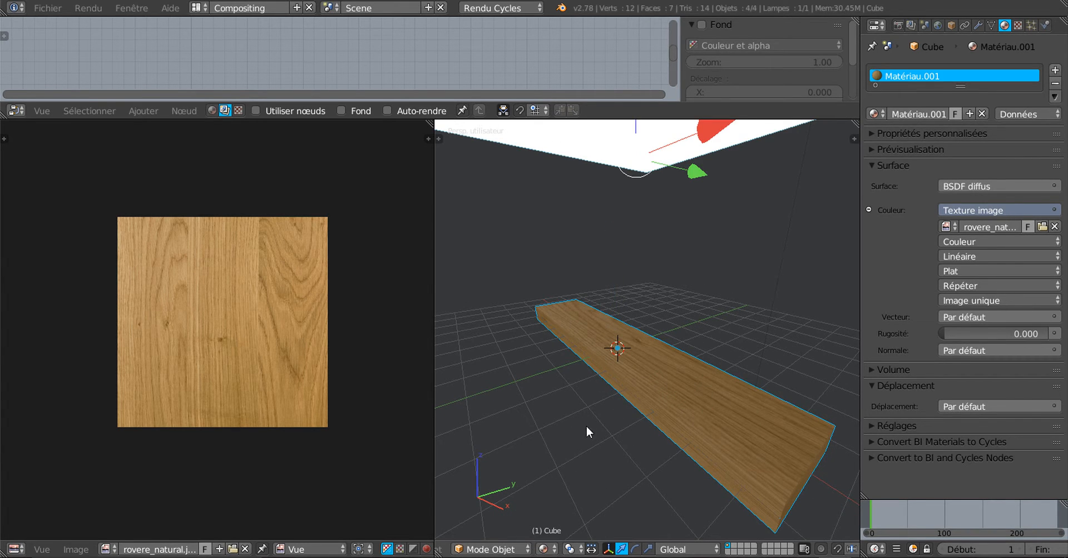
key("Tab")
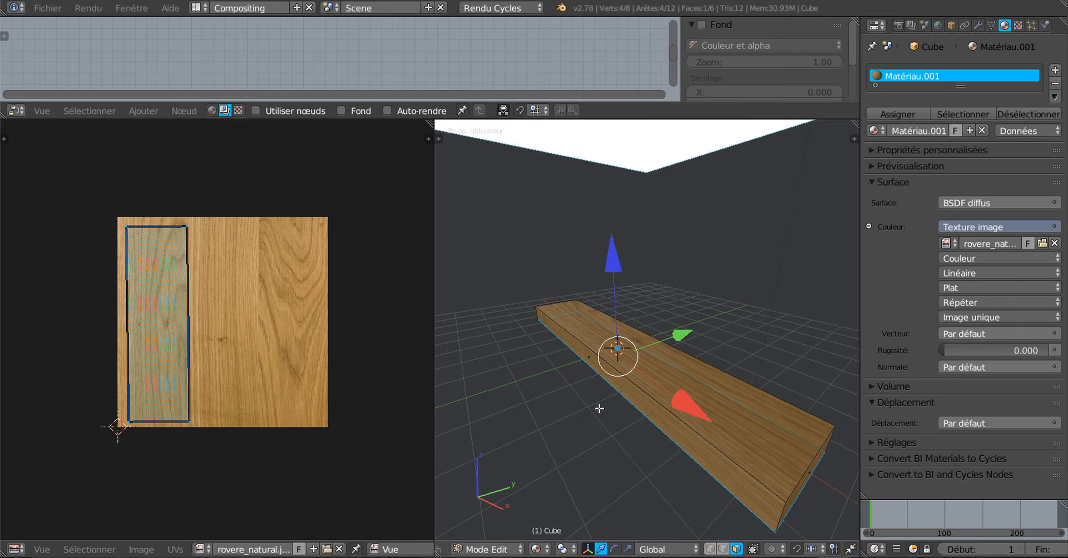
key("a")
key("a")
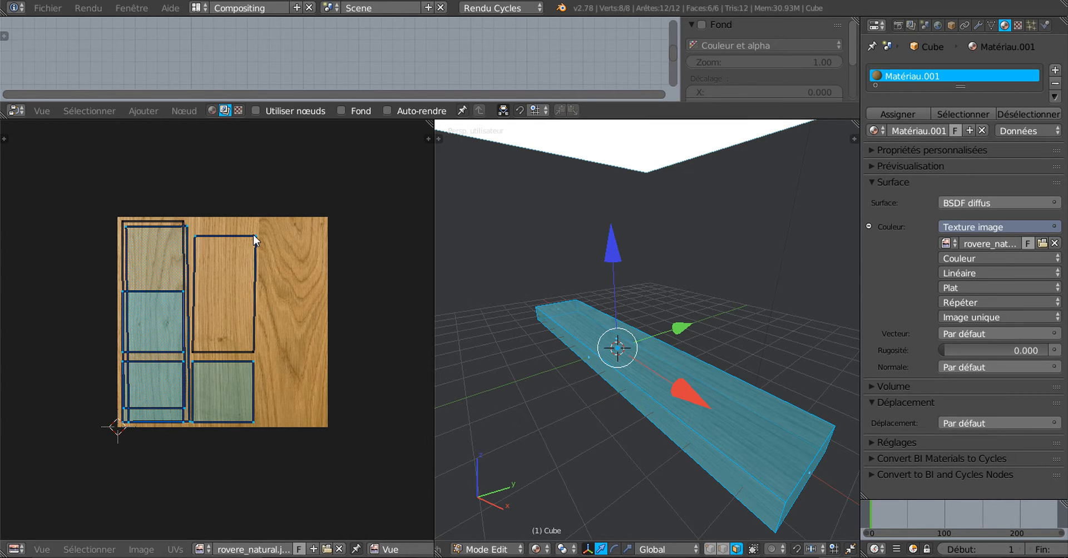
Select all of the plank's UV islands on the wood image.
scroll(220, 322, "up", 1)
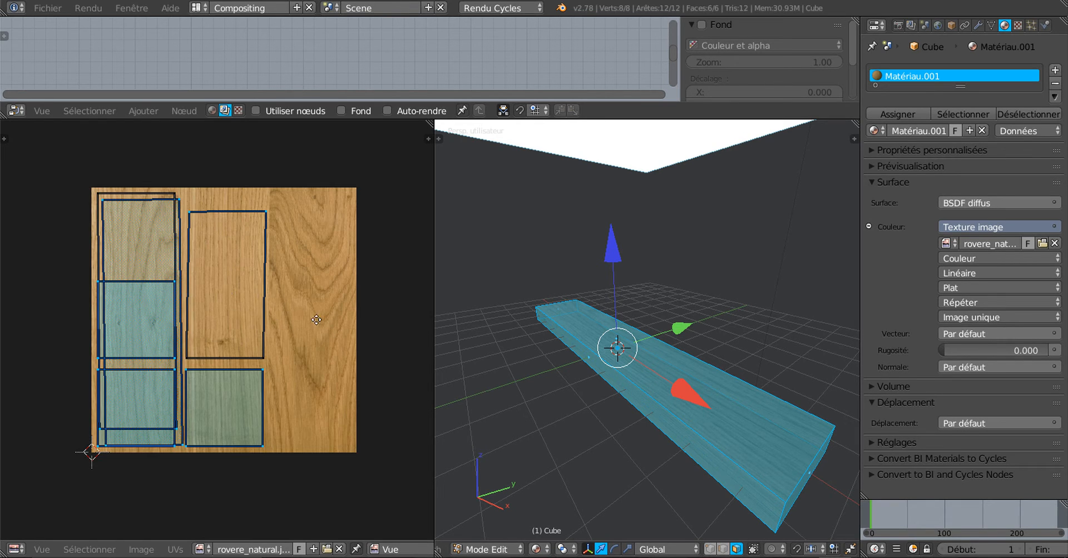
middle_click_drag(316, 320, 386, 321)
middle_click_drag(599, 418, 520, 380)
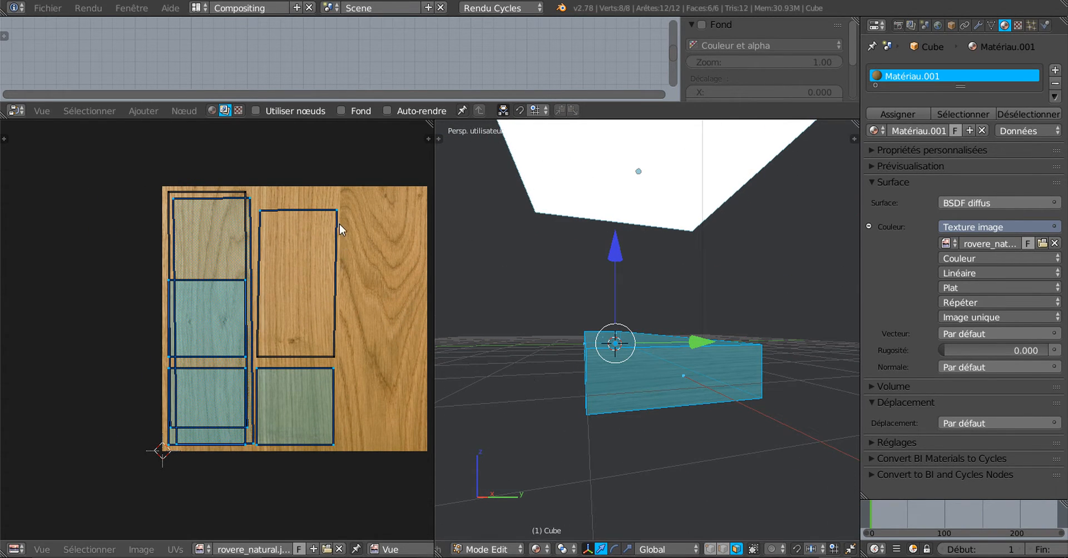
key("a")
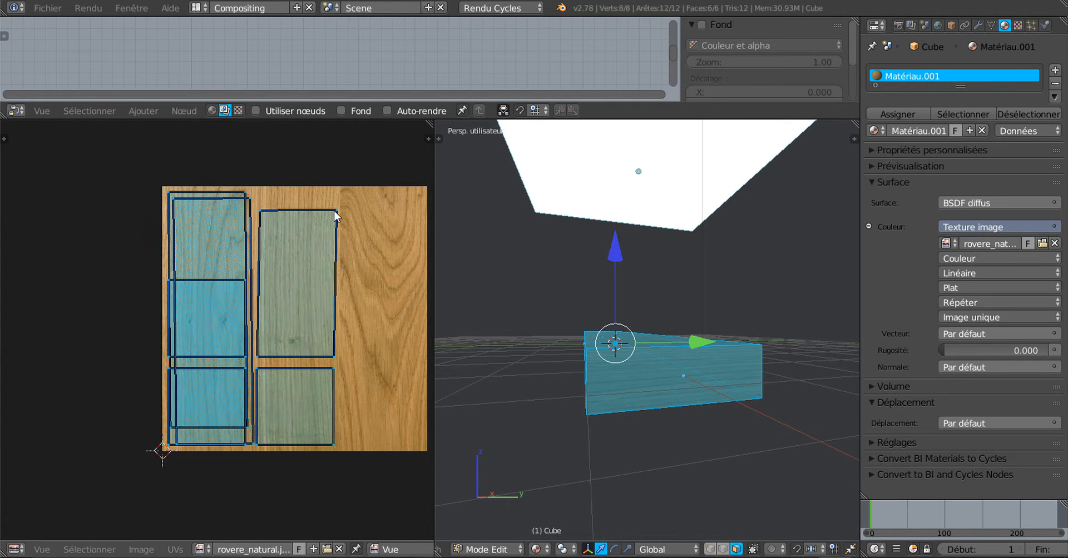
Assign the Matériau.001 material to all of the plank's selected faces.
middle_click_drag(328, 310, 312, 327)
mouse_move(589, 389)
middle_mouse_down()
mouse_move(577, 415)
mouse_move(578, 404)
middle_mouse_up()
scroll(658, 371, "up", 2)
middle_click_drag(659, 371, 702, 369)
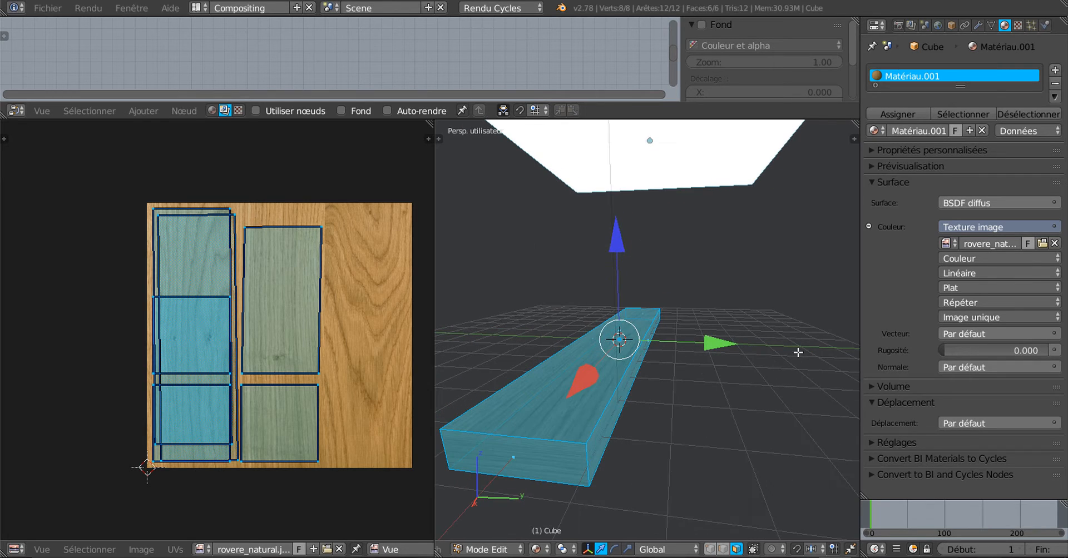
left_click(897, 114)
scroll(719, 337, "down", 4)
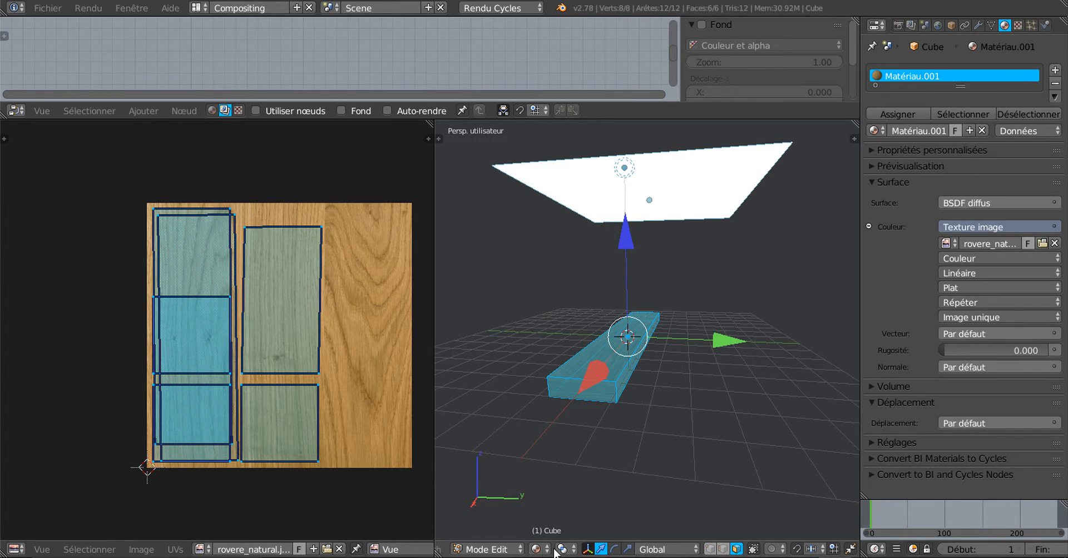
Switch the 3D view to rendered shading and inspect the wood texture on the plank's faces.
left_click(537, 550)
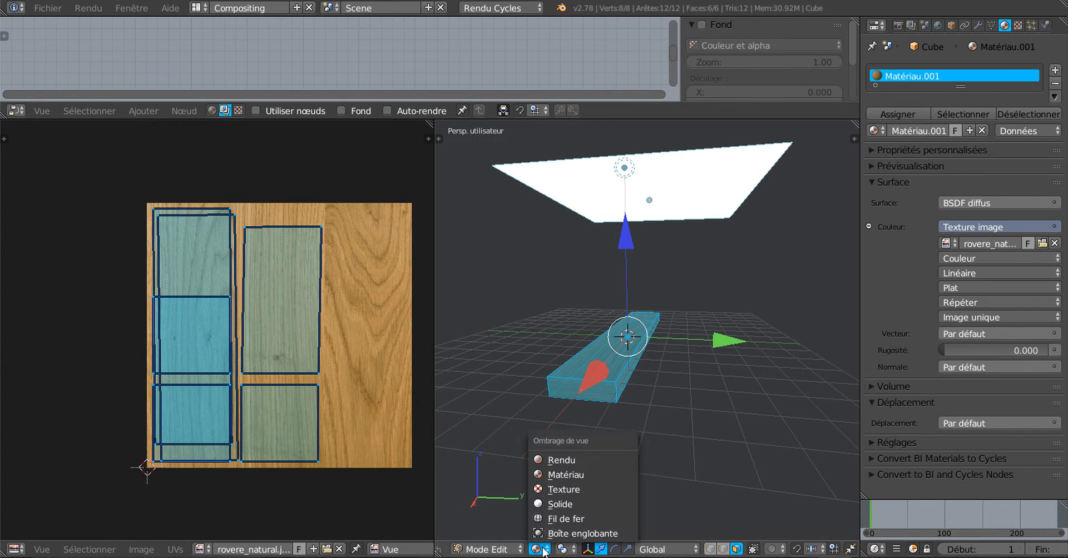
left_click(553, 459)
middle_click_drag(670, 424, 701, 467)
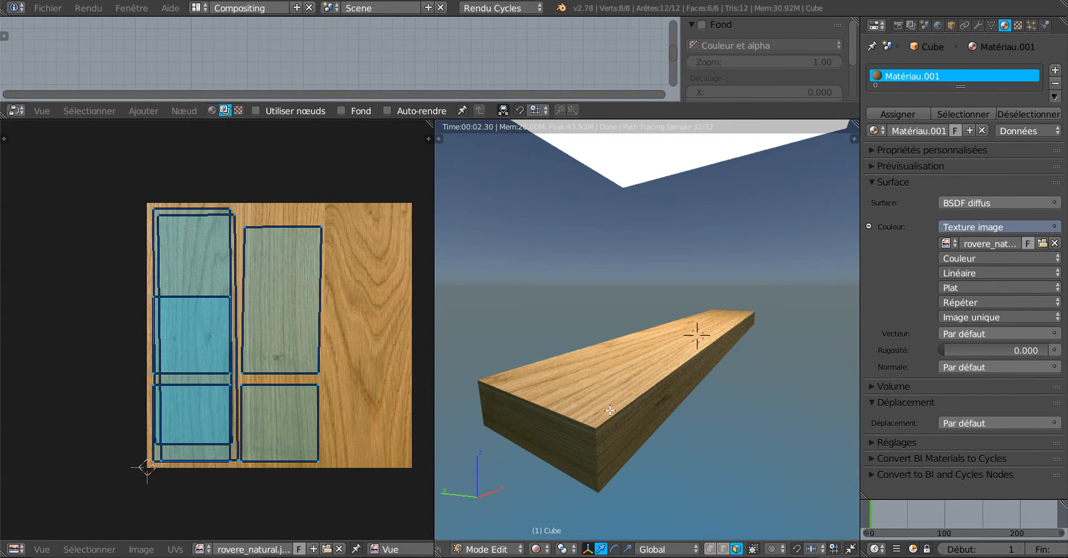
middle_click_drag(628, 422, 609, 427)
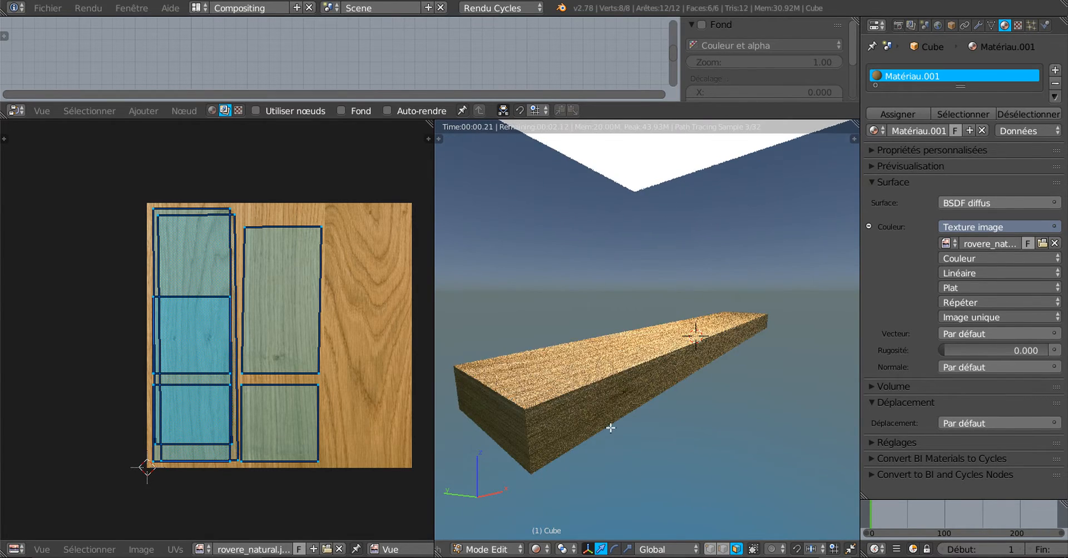
scroll(606, 433, "up", 1)
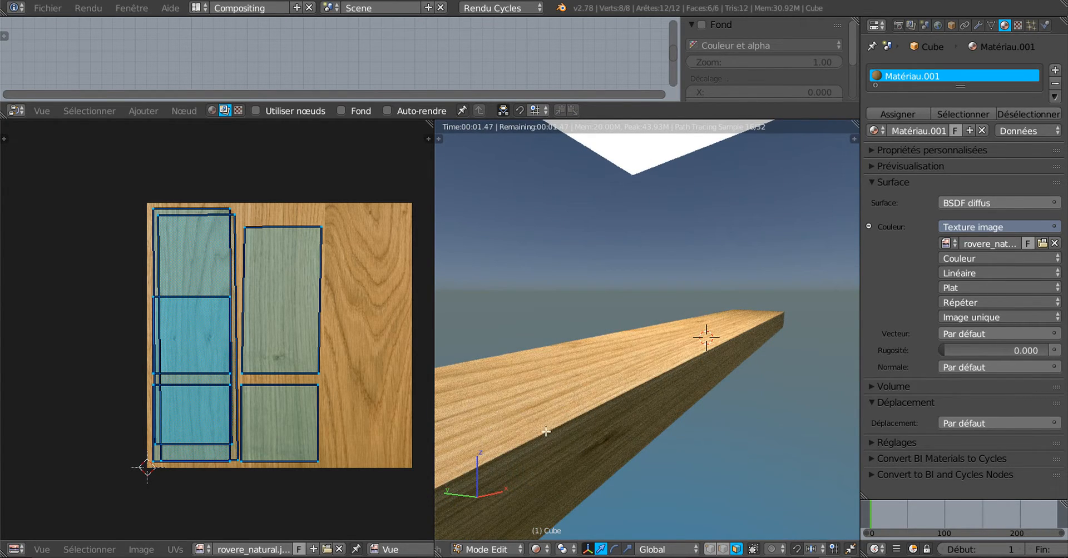
scroll(692, 345, "down", 1)
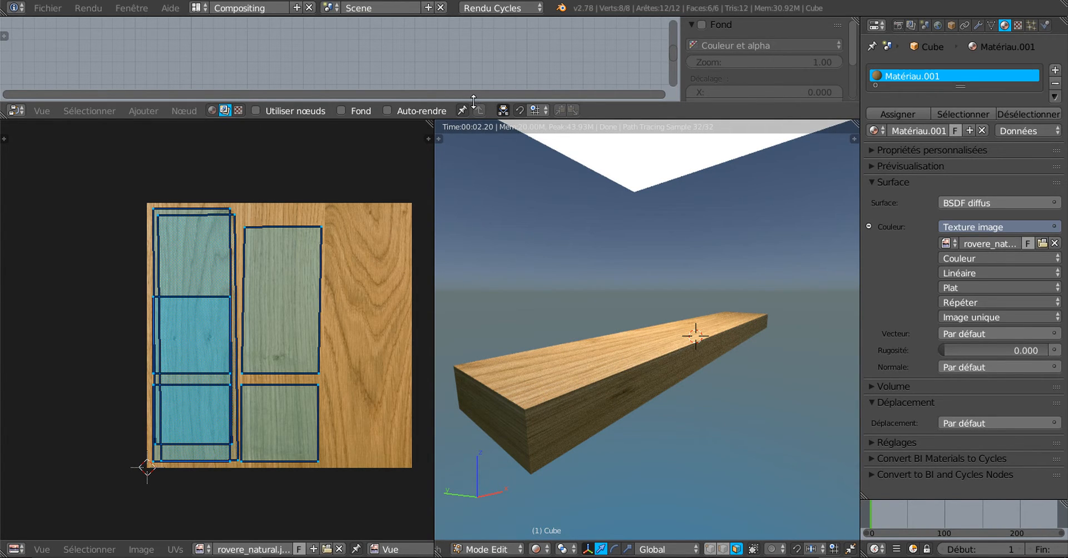
Enlarge the node editor to about half the window height and reveal its header.
left_click_drag(473, 101, 483, 173)
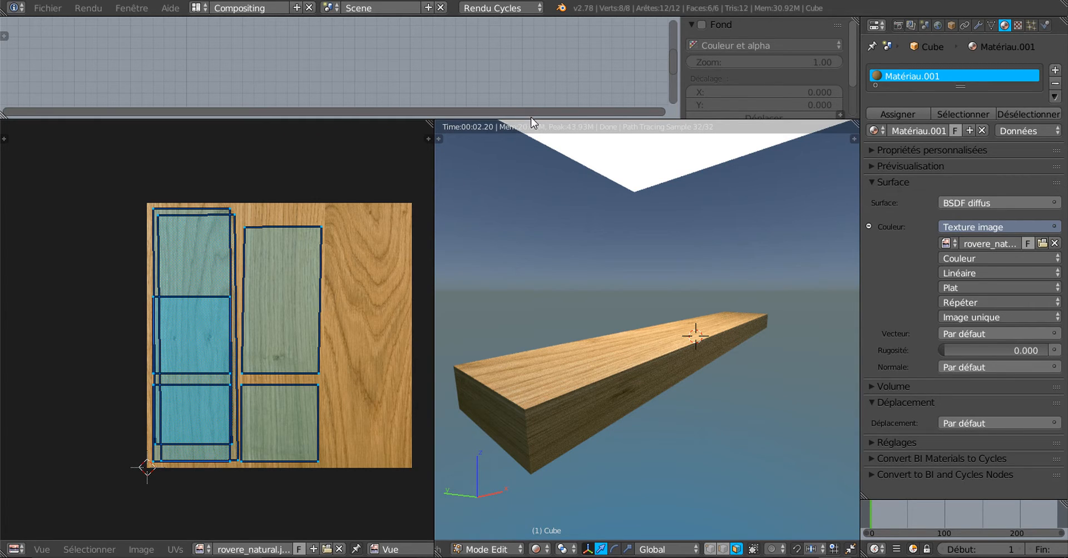
left_click_drag(520, 119, 533, 306)
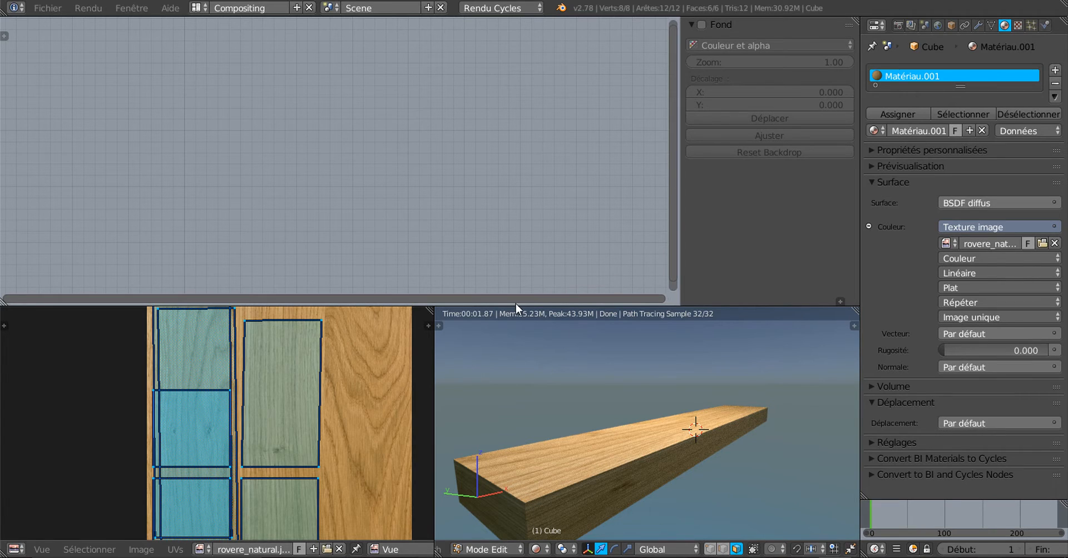
left_click_drag(516, 304, 521, 289)
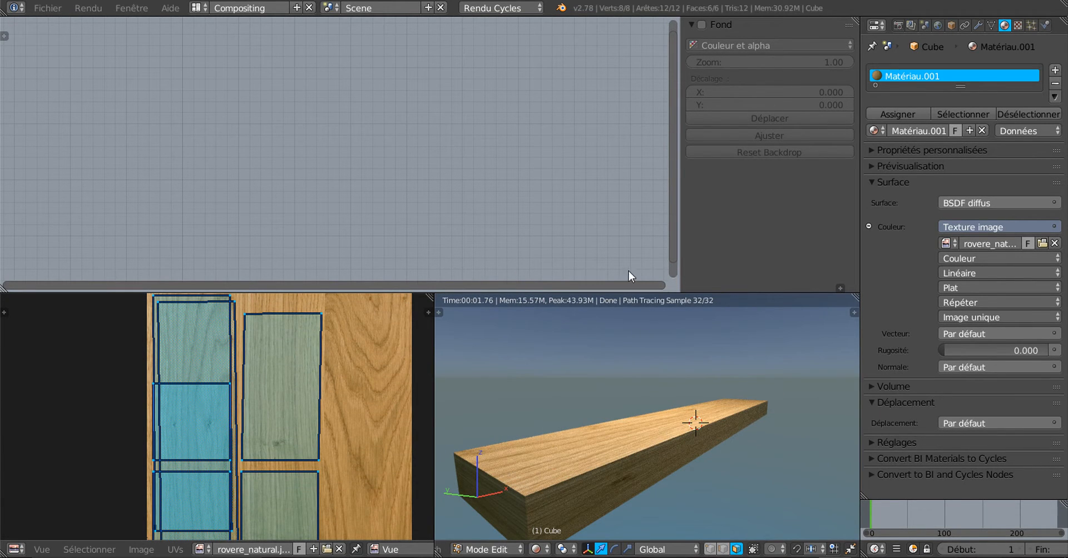
left_click_drag(681, 289, 632, 279)
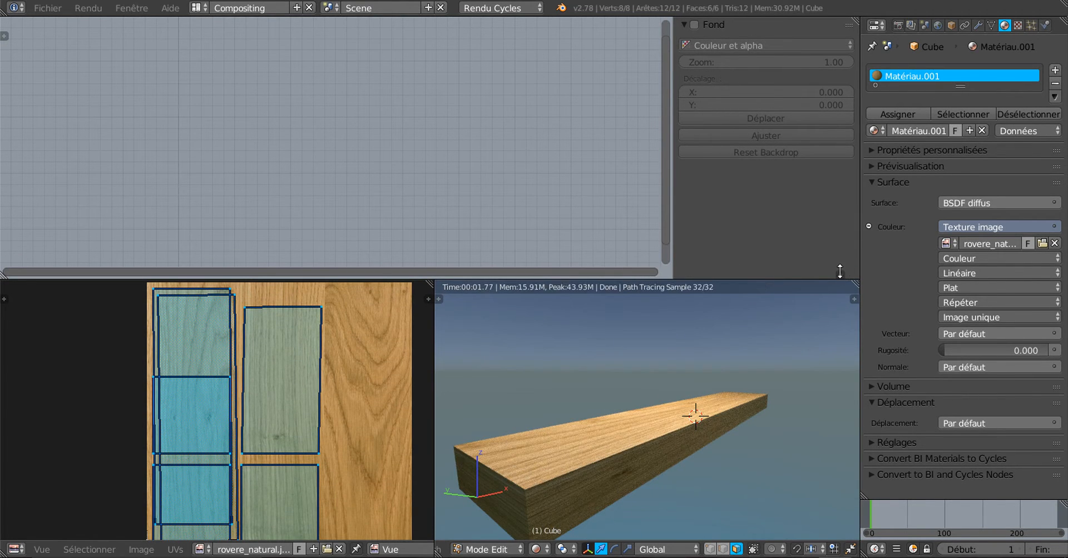
left_click(839, 274)
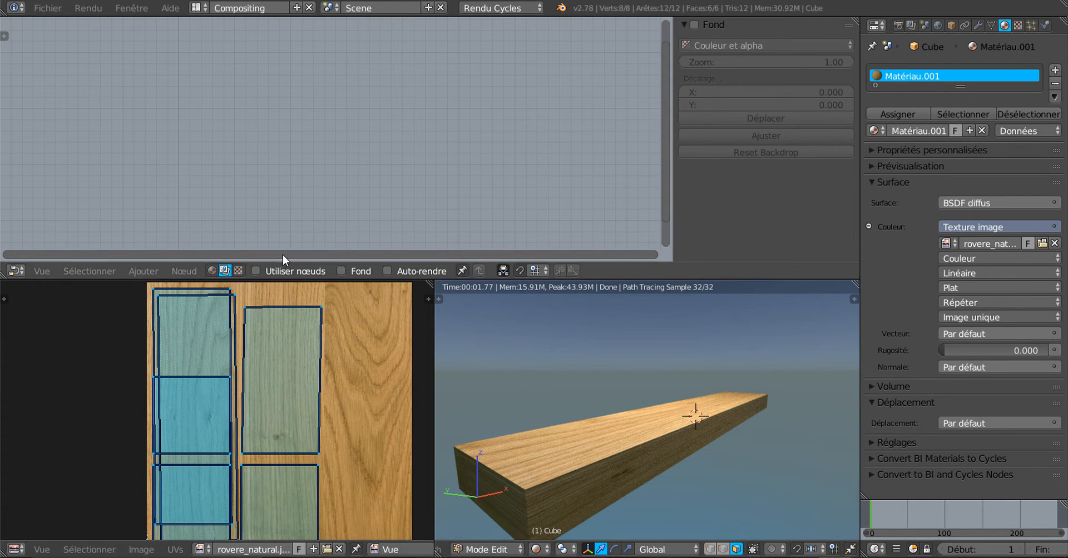
Display the shader nodes of Matériau.001 and move the BSDF diffus node up, clear of the path between image texture and material output.
left_click(212, 271)
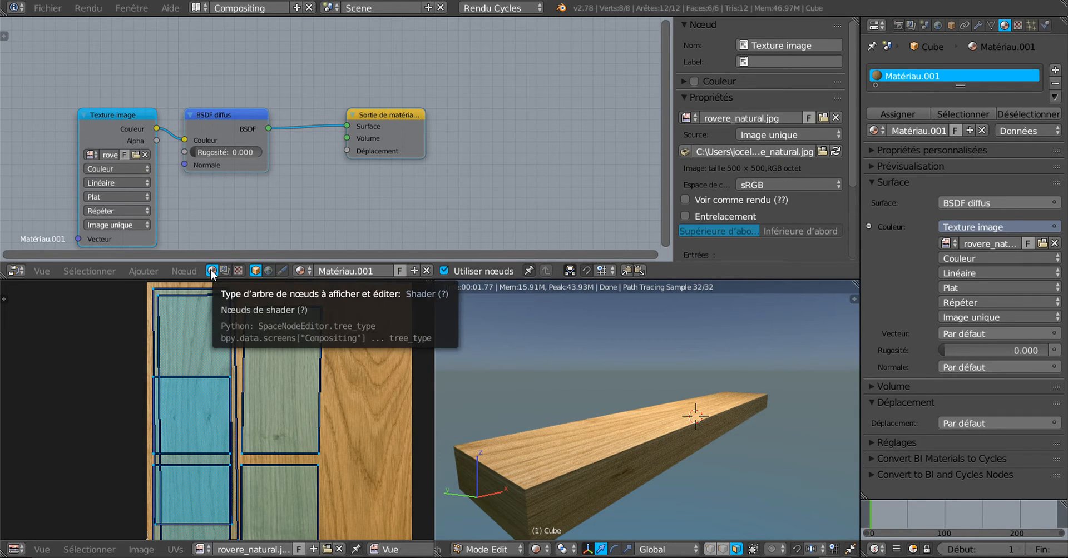
middle_click_drag(244, 228, 390, 189)
scroll(389, 190, "up", 2)
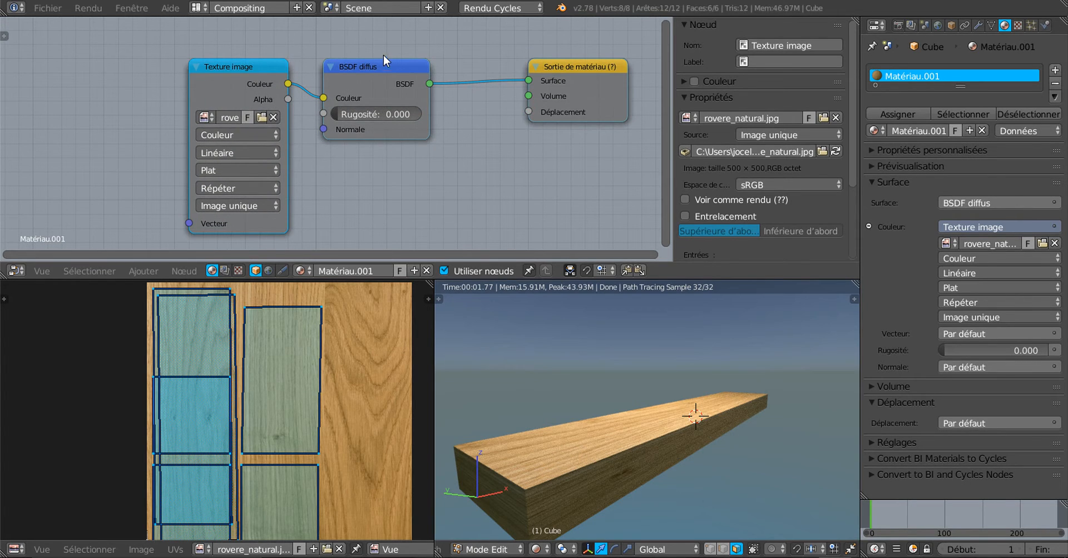
left_click_drag(385, 69, 381, 233)
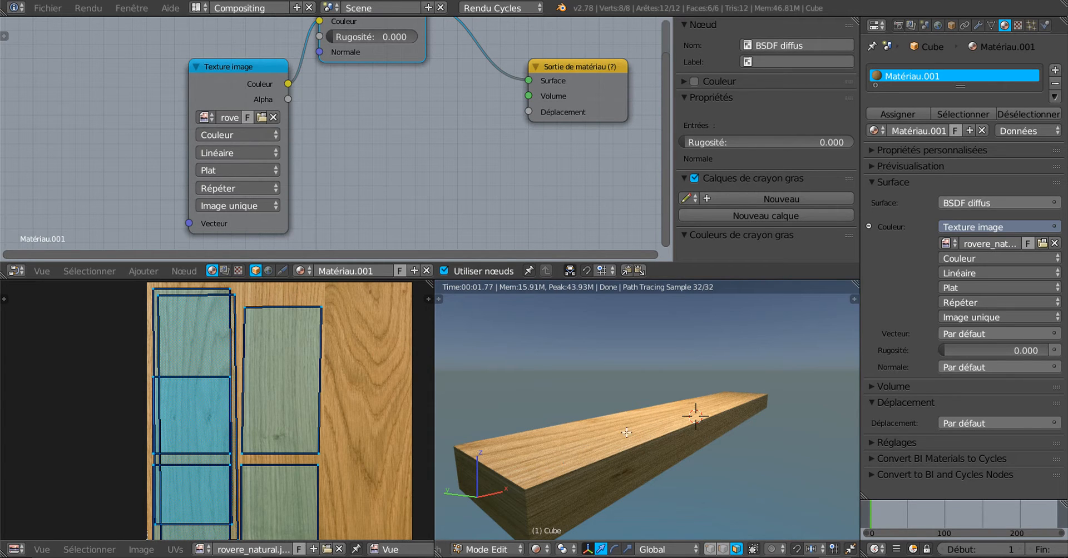
Connect the image texture's Couleur output to the material output's Déplacement input and check the relief on the plank.
mouse_move(619, 446)
middle_mouse_down()
mouse_move(613, 419)
mouse_move(610, 453)
mouse_move(614, 428)
mouse_move(607, 438)
middle_mouse_up()
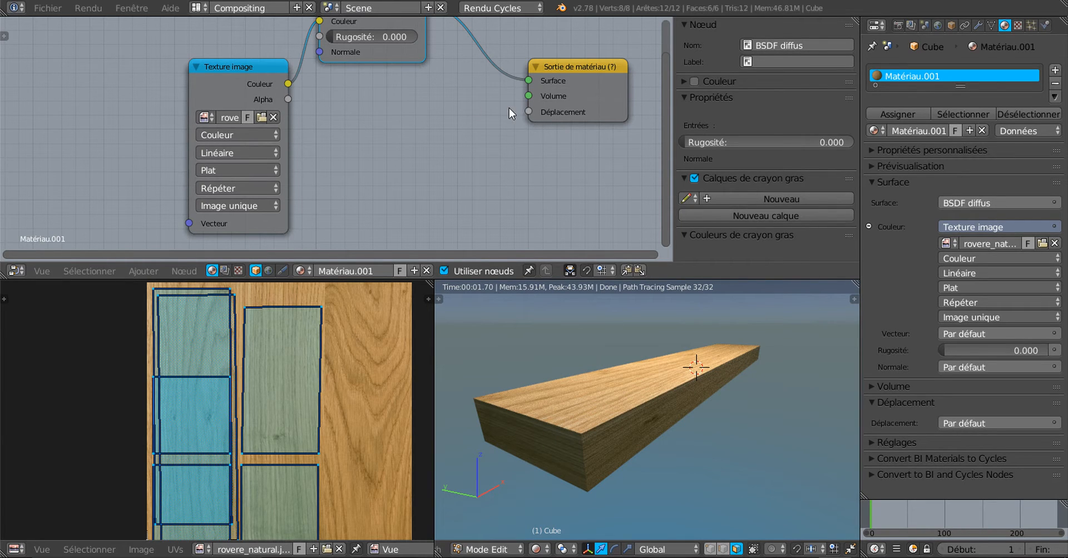
left_click_drag(289, 82, 526, 113)
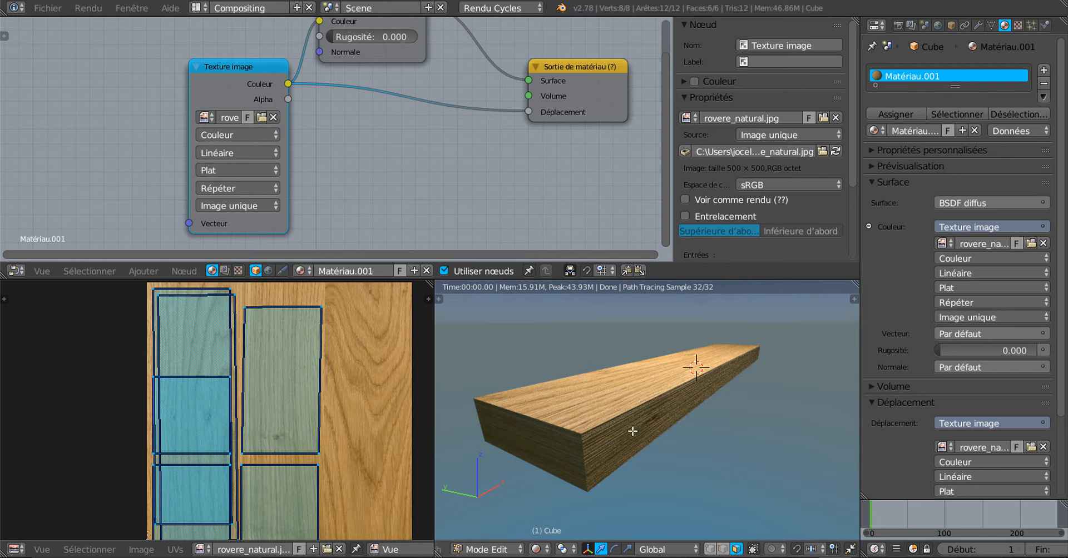
middle_click_drag(689, 417, 677, 390, "shift")
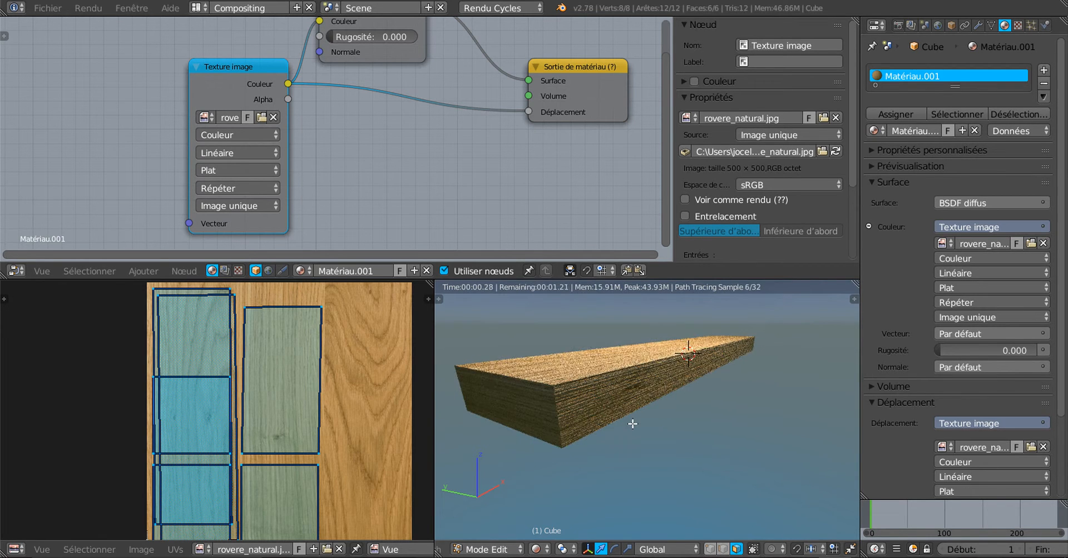
scroll(632, 424, "up", 2)
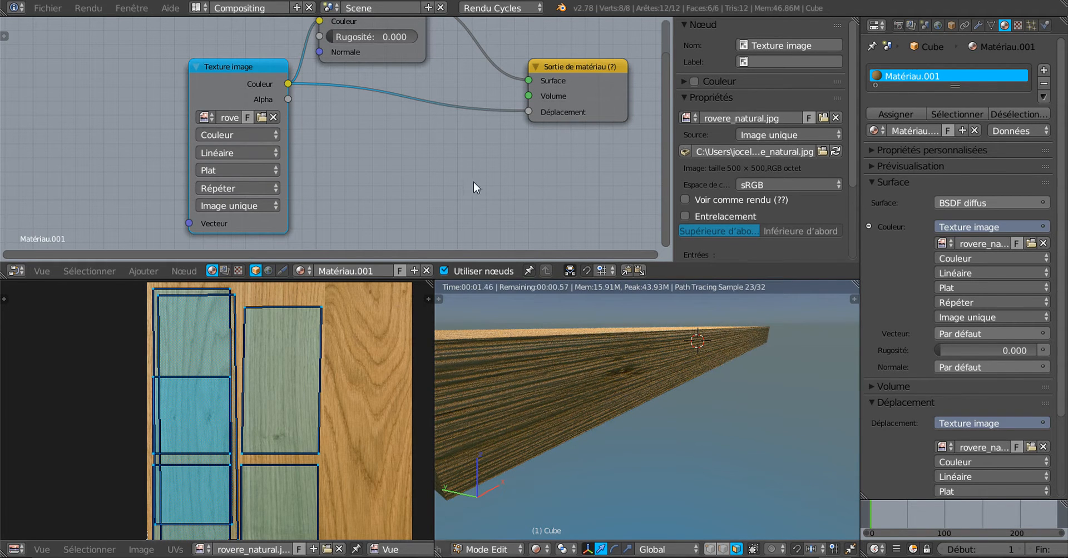
Disconnect the texture from the Déplacement input and reconnect it to compare the plank with and without relief.
left_click_drag(525, 111, 499, 131)
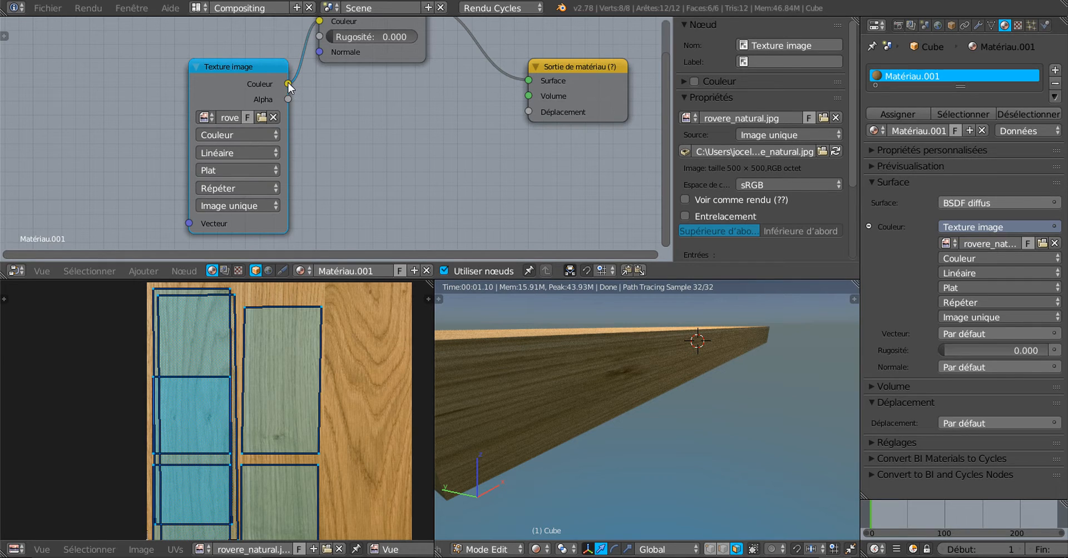
left_click_drag(288, 84, 528, 114)
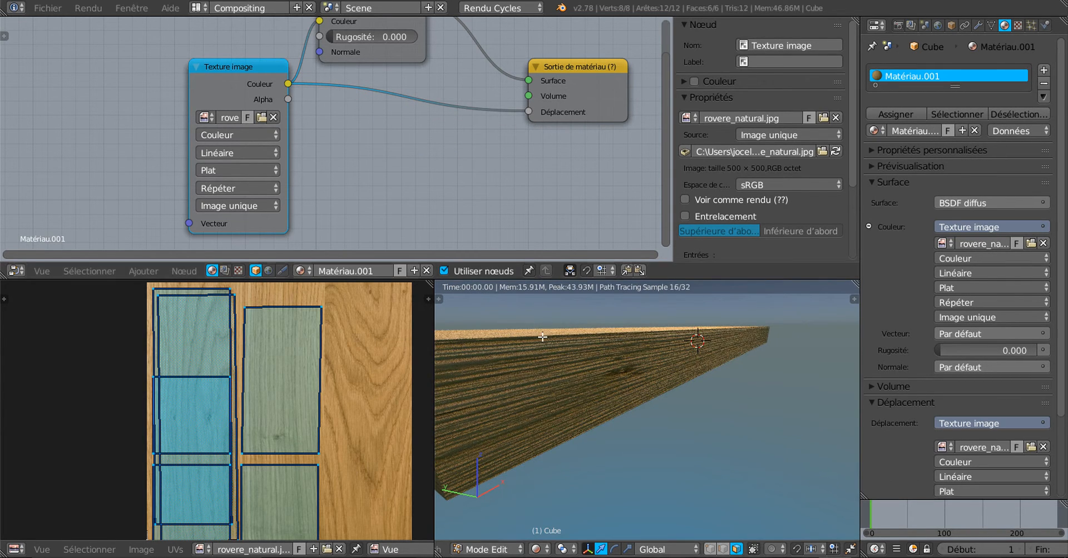
scroll(559, 358, "down", 1)
middle_click_drag(557, 359, 566, 373)
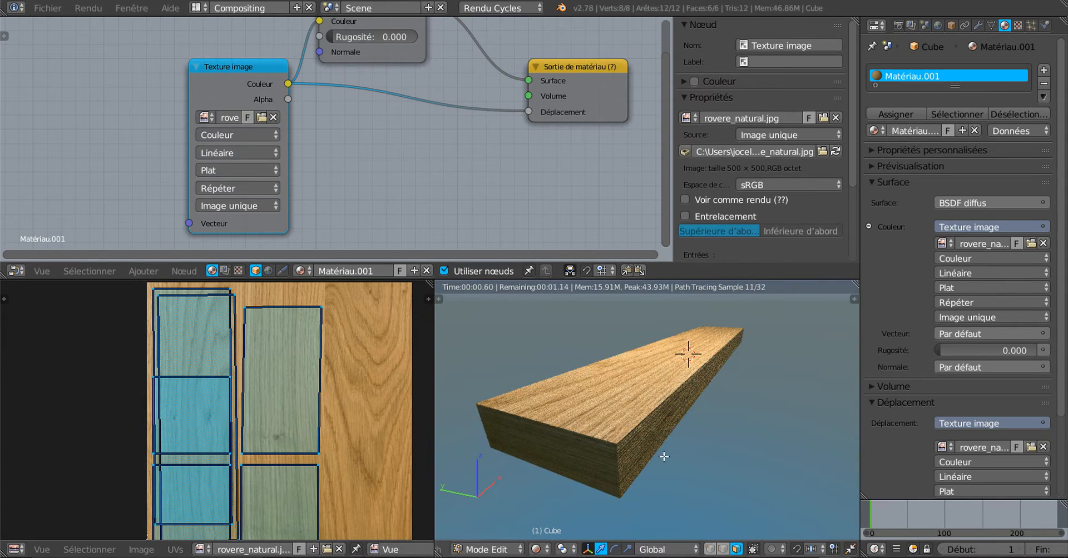
middle_click_drag(568, 457, 604, 452)
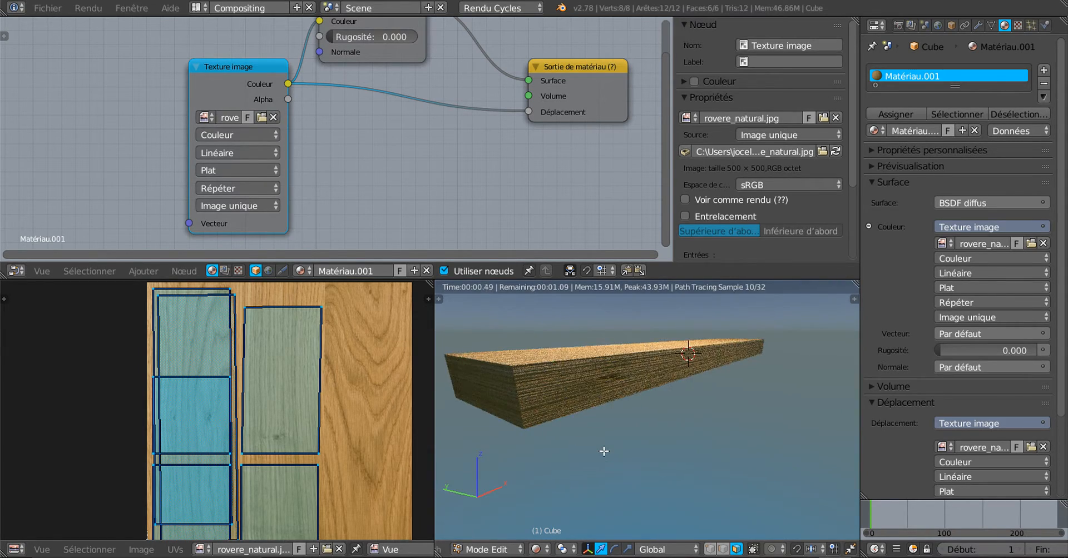
Enlarge the 3D view by narrowing the UV editor and shrinking the node editor, and examine the plank's relief.
left_click_drag(435, 345, 329, 354)
mouse_move(570, 427)
middle_mouse_down()
mouse_move(536, 468)
mouse_move(512, 449)
mouse_move(600, 425)
mouse_move(587, 423)
middle_mouse_up()
scroll(608, 407, "up", 3)
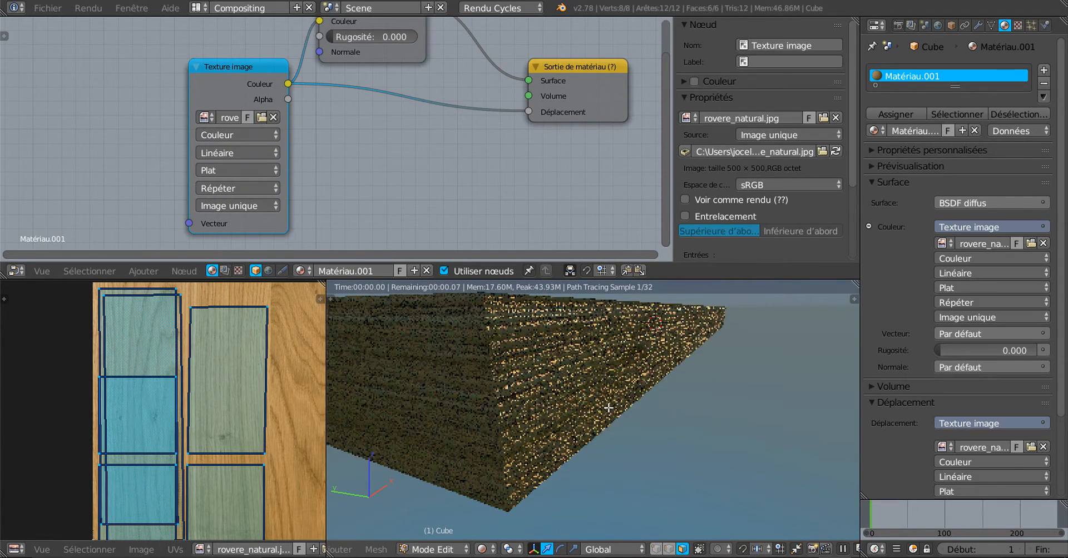
scroll(608, 408, "down", 3)
middle_click_drag(615, 401, 598, 421)
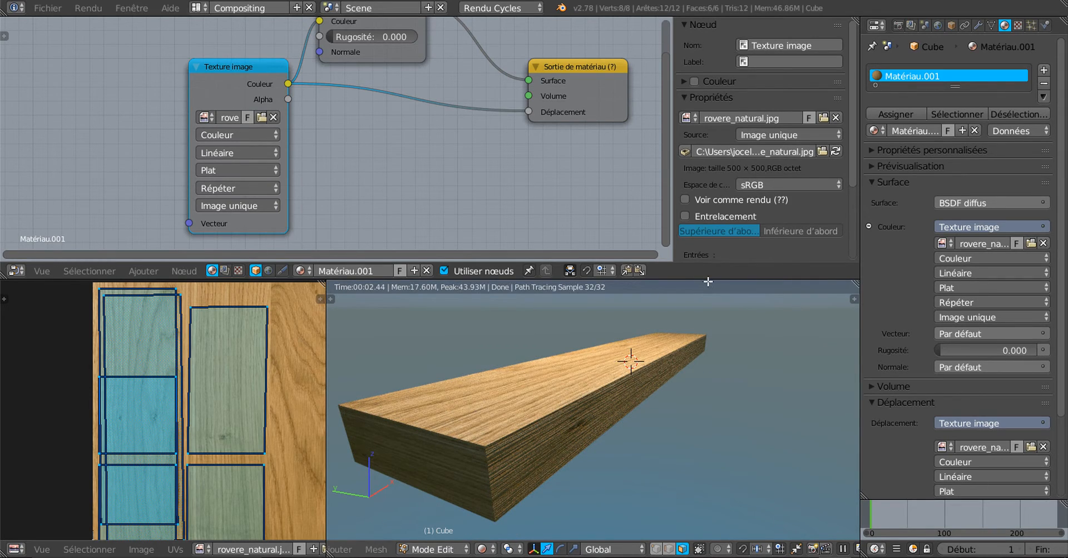
left_click_drag(707, 257, 707, 149)
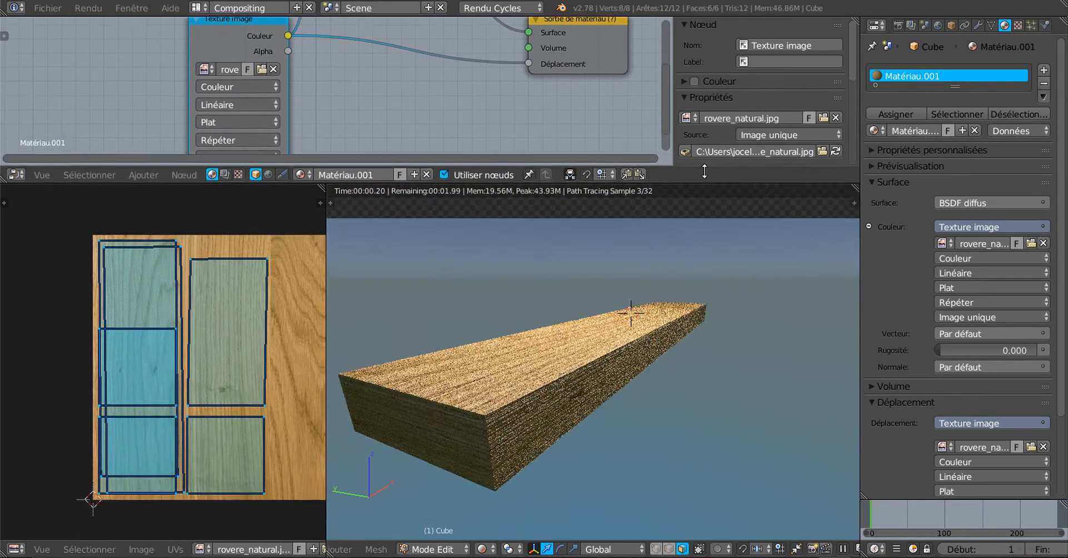
scroll(712, 337, "down", 2)
middle_click_drag(711, 337, 686, 372)
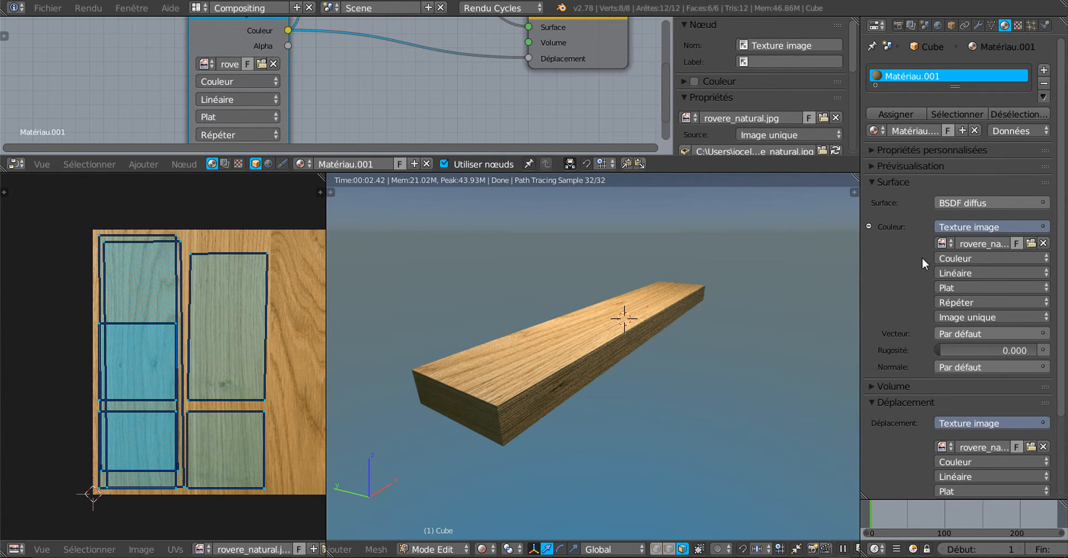
Load Texture Pack Distressed Wood 1 2010_07_10_10.jpg as the material's colour texture, choosing it from the folder's thumbnails.
left_click(943, 243)
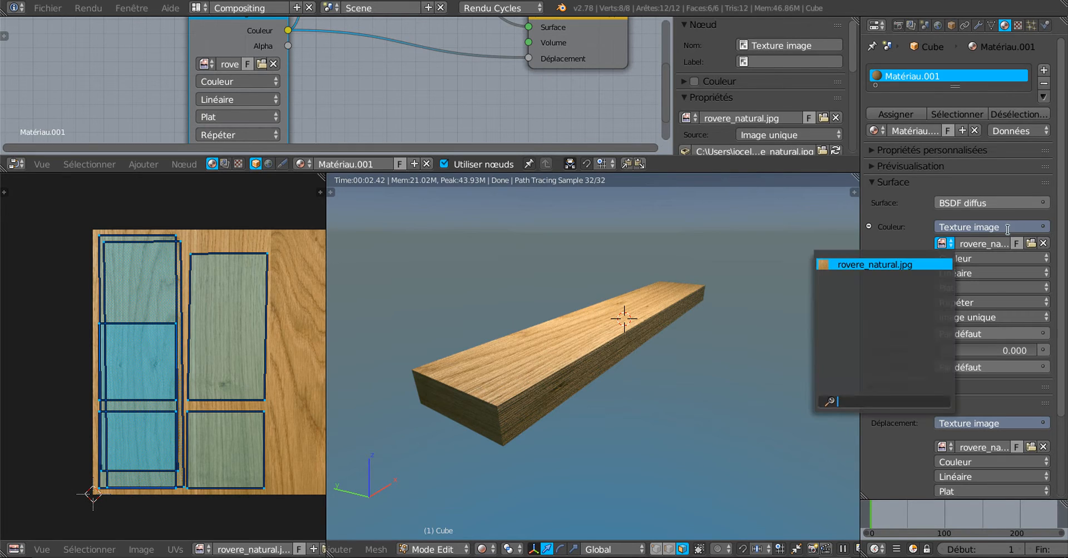
left_click(1032, 243)
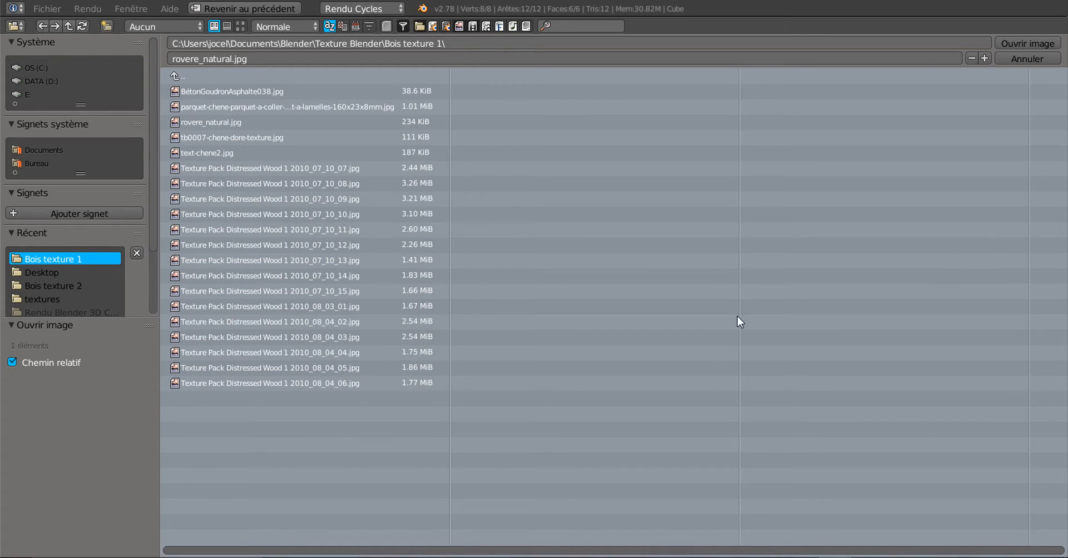
left_click(241, 27)
left_click(313, 220)
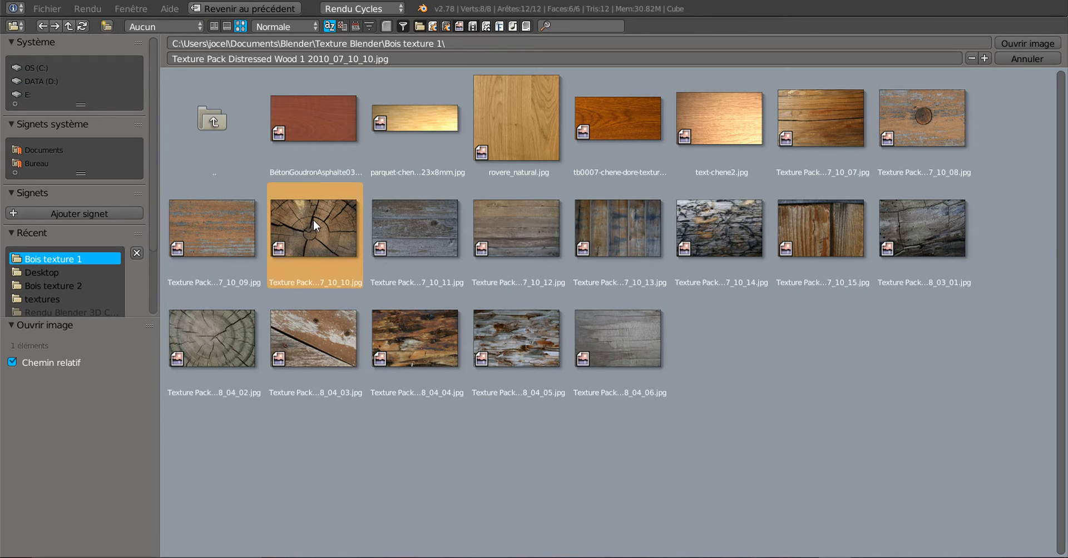
left_click(1022, 45)
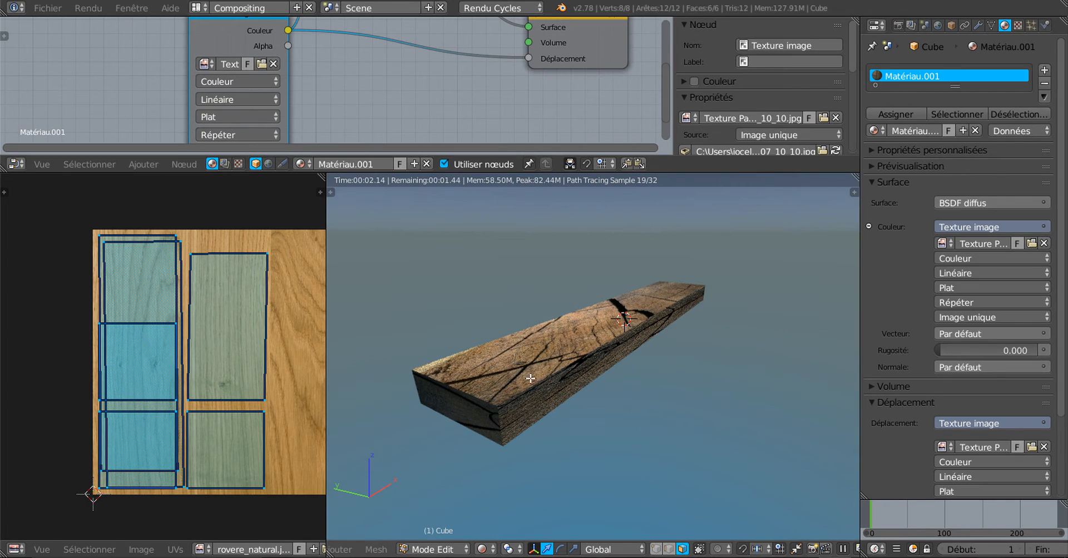
Show the distressed wood image ending in 07_10_10.jpg behind the plank's islands in the UV editor.
left_click(194, 549)
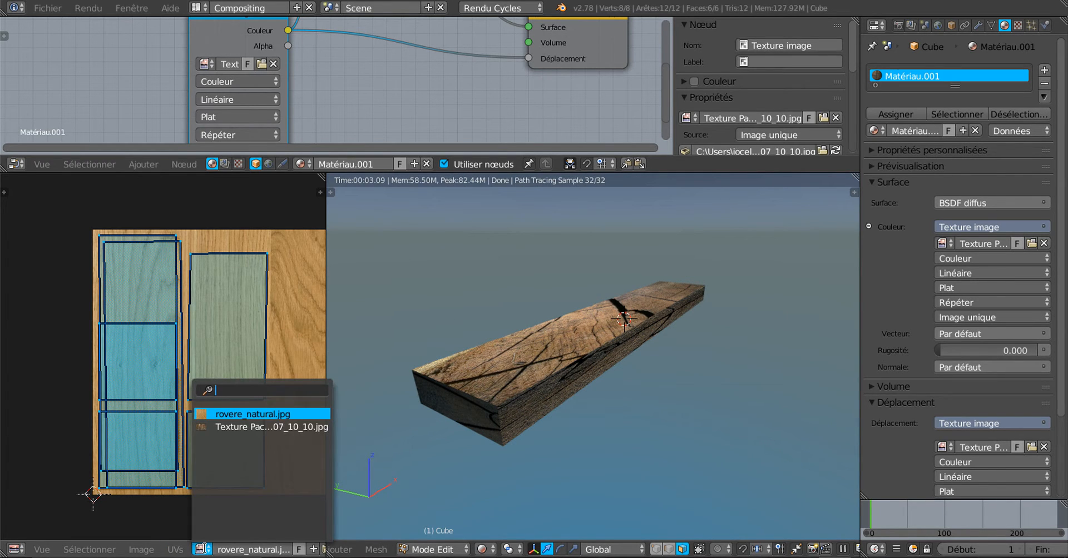
left_click(226, 427)
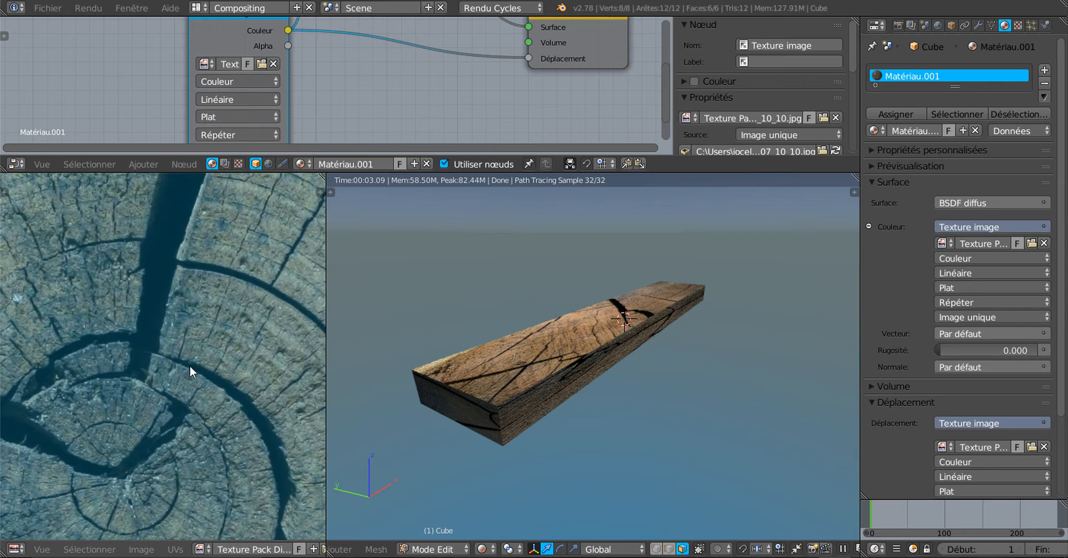
scroll(191, 366, "down", 5)
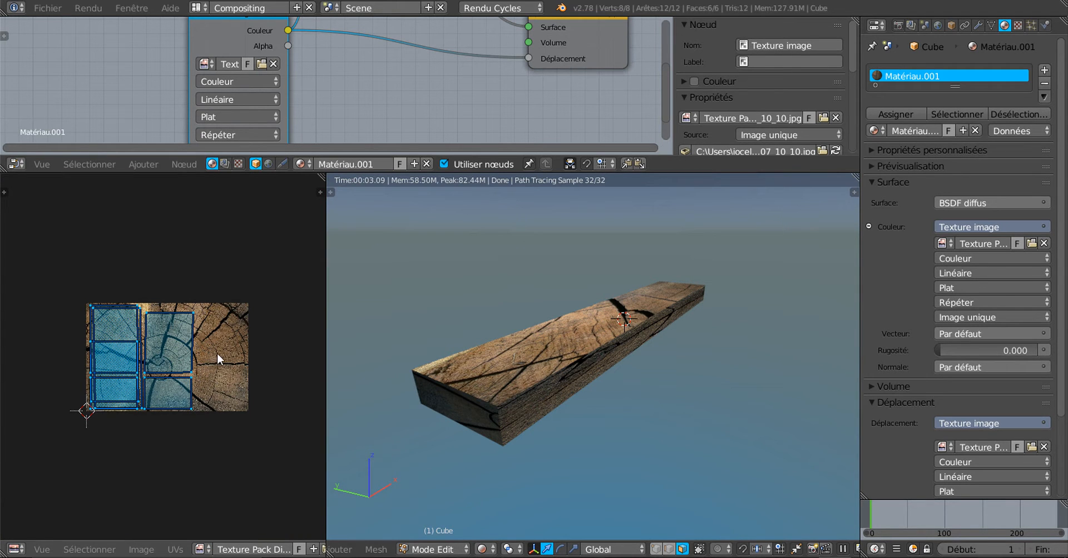
Rotate all of the plank's UV islands about a quarter turn on the distressed wood image and inspect the result.
key("r")
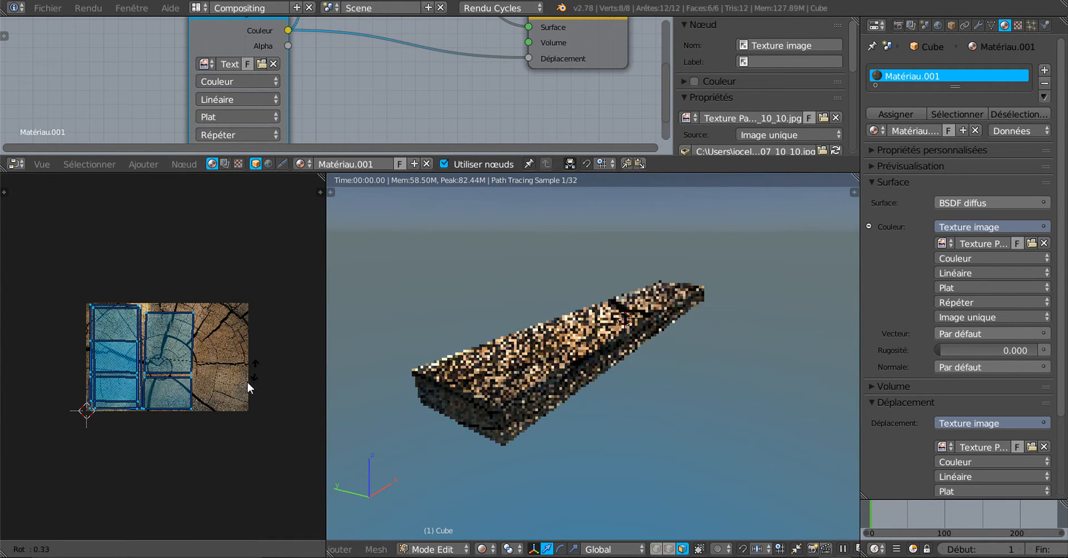
left_click(135, 439)
middle_click_drag(589, 386, 670, 384)
scroll(589, 382, "up", 3)
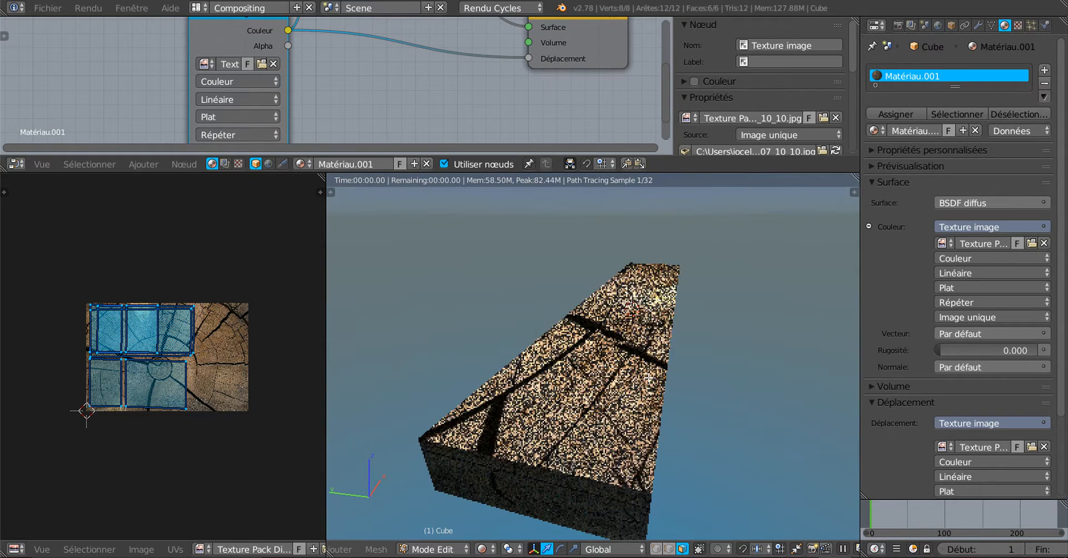
Load Texture Pack Distressed Wood 1 2010_07_10_11.jpg from the folder's thumbnails as the material's colour texture and inspect the plank from several sides.
left_click(941, 243)
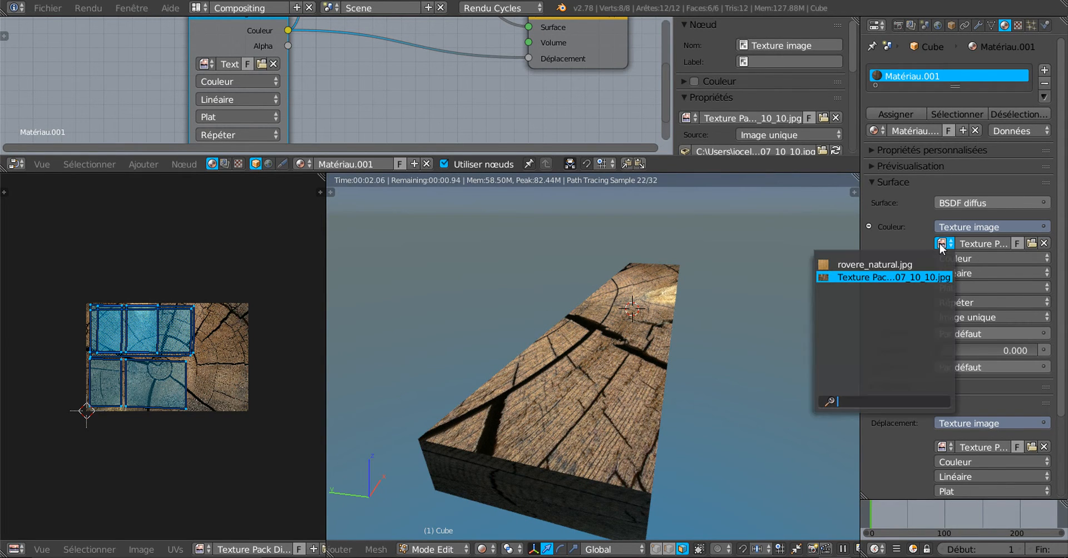
left_click(1031, 243)
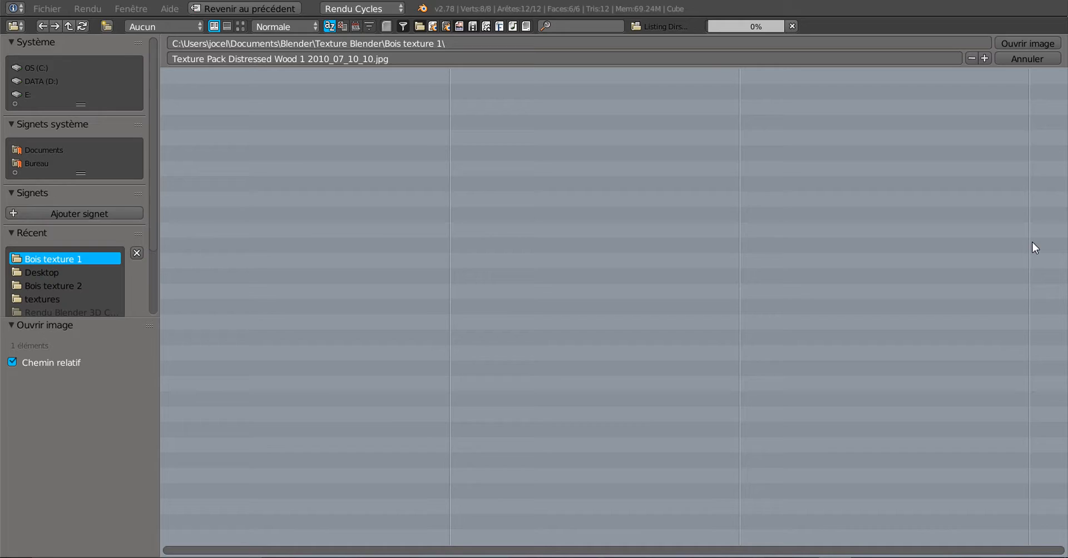
left_click(241, 25)
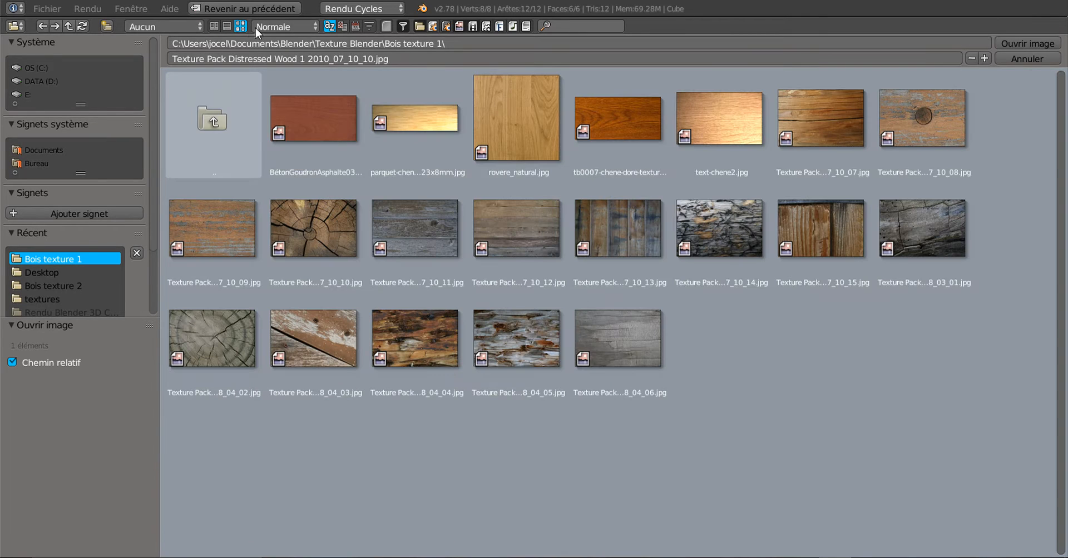
left_click(444, 231)
left_click(1004, 44)
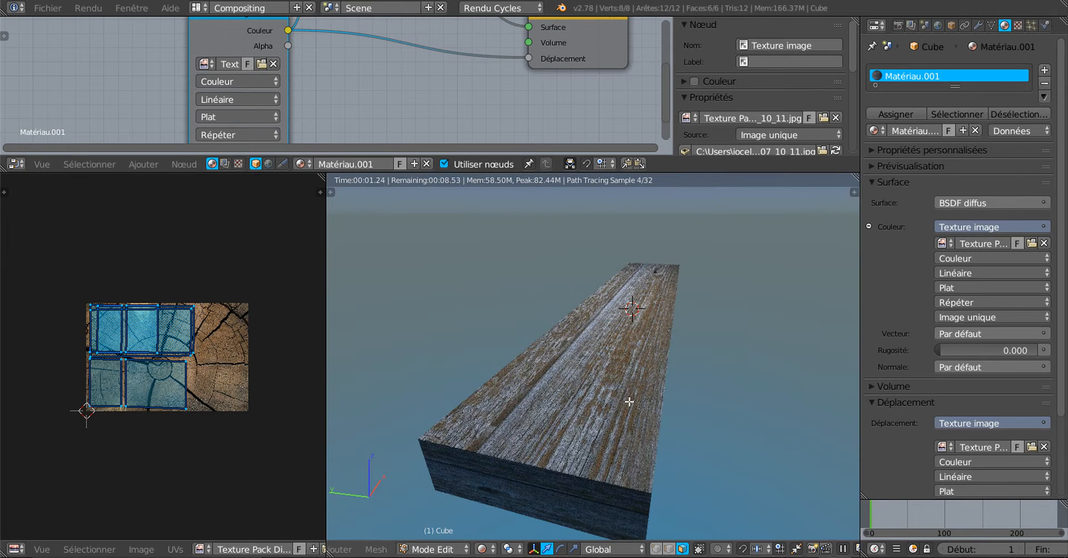
middle_click_drag(629, 402, 558, 401)
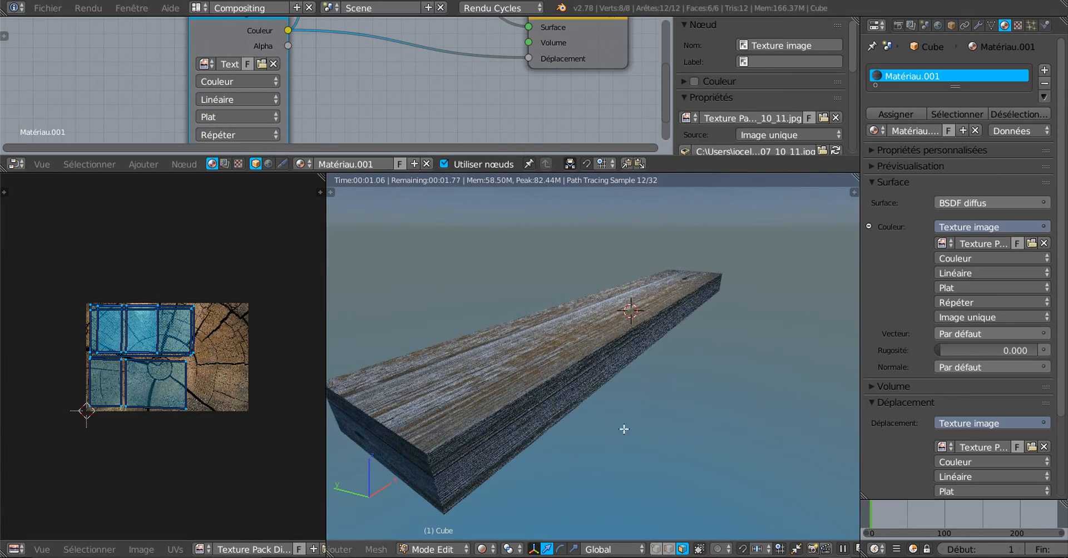
mouse_move(612, 430)
middle_mouse_down()
mouse_move(485, 434)
mouse_move(586, 422)
mouse_move(551, 420)
mouse_move(557, 414)
middle_mouse_up()
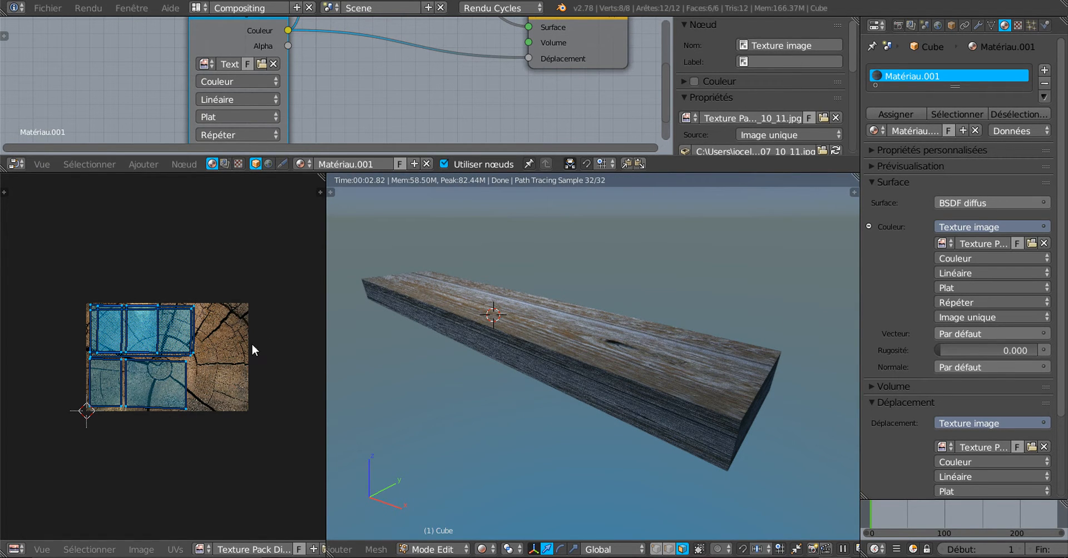
middle_click_drag(645, 411, 627, 341)
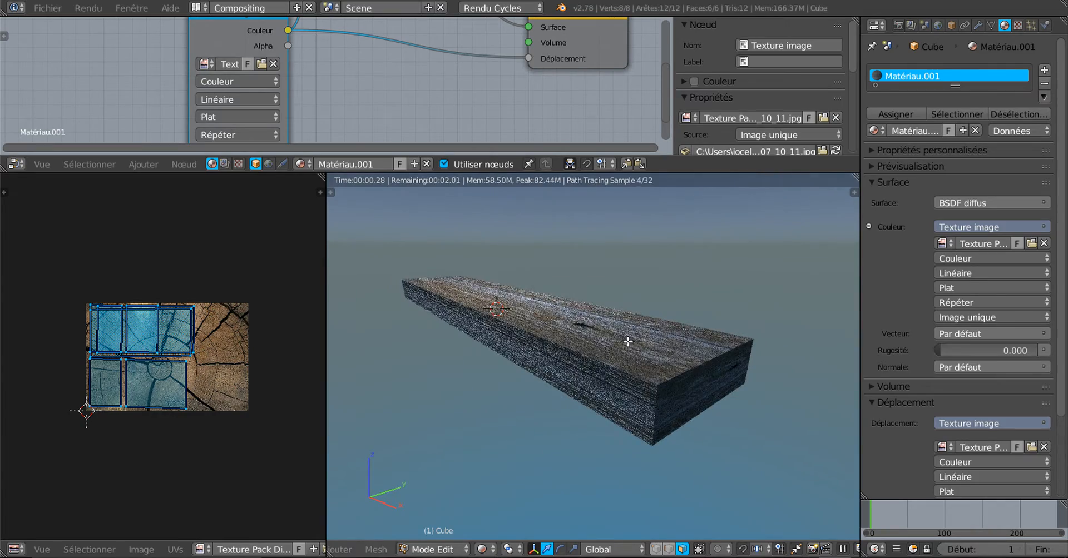
middle_click_drag(624, 379, 753, 390)
scroll(632, 420, "down", 1)
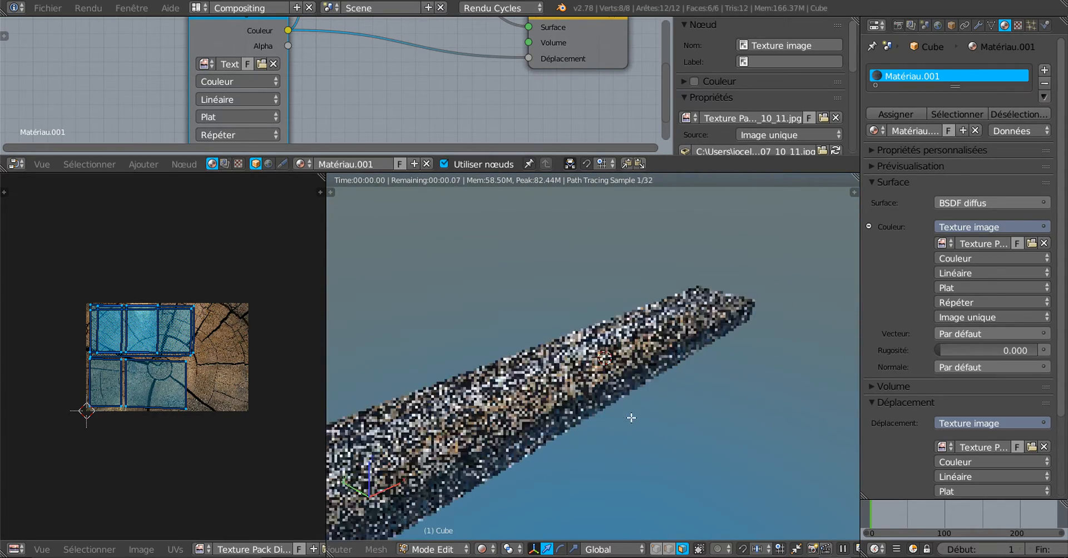
Load Texture Pack Distressed Wood 1 2010_07_10_07.jpg as the material's colour texture and inspect the plank.
left_click(1031, 243)
left_click(242, 25)
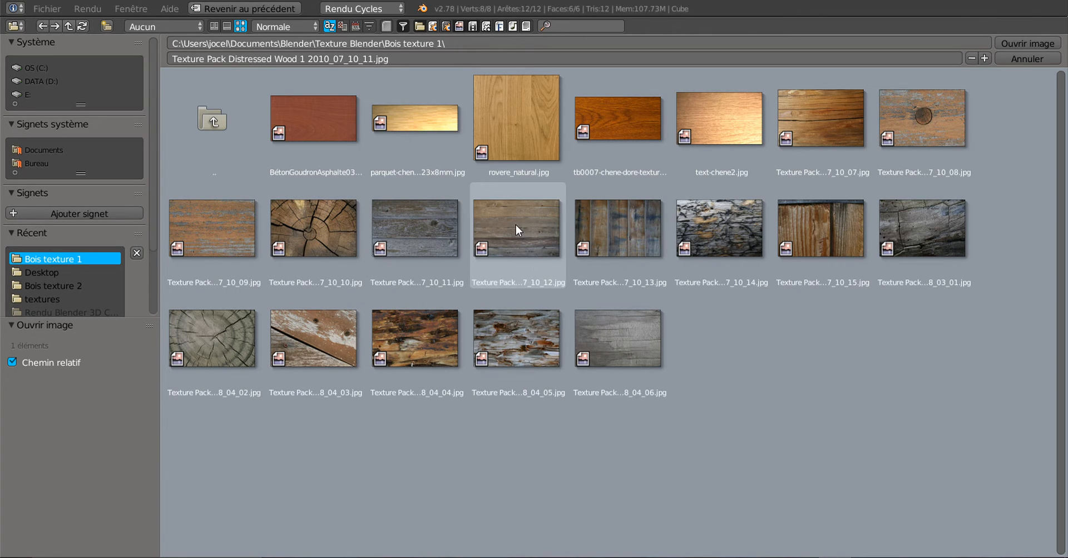
left_click(827, 115)
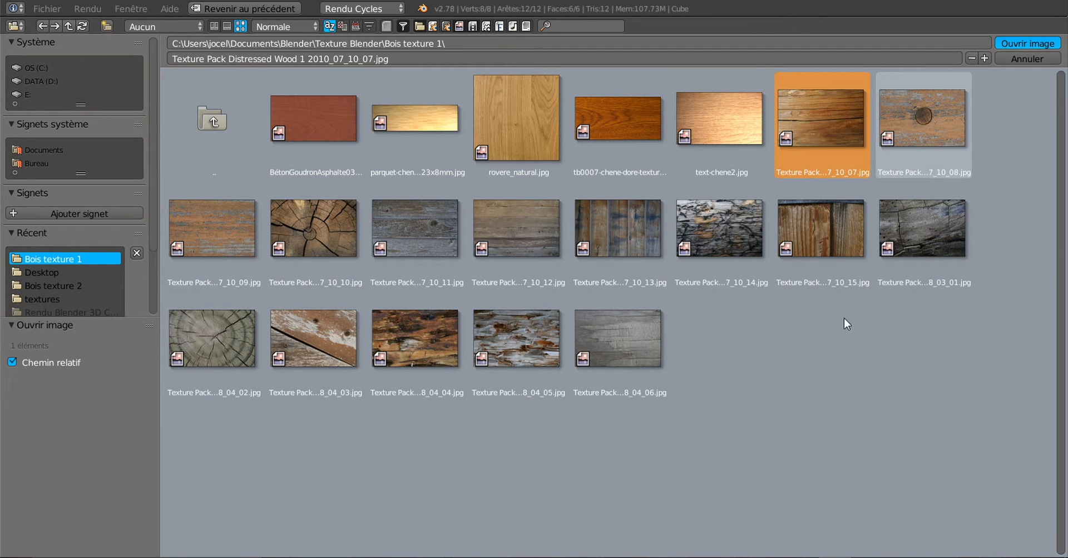
key("Return")
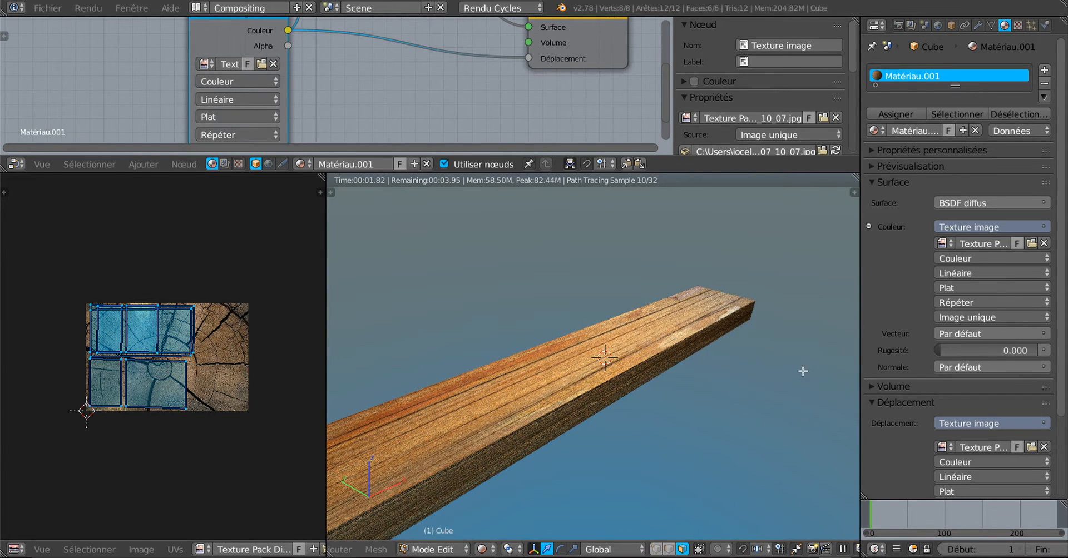
middle_click_drag(802, 371, 586, 399)
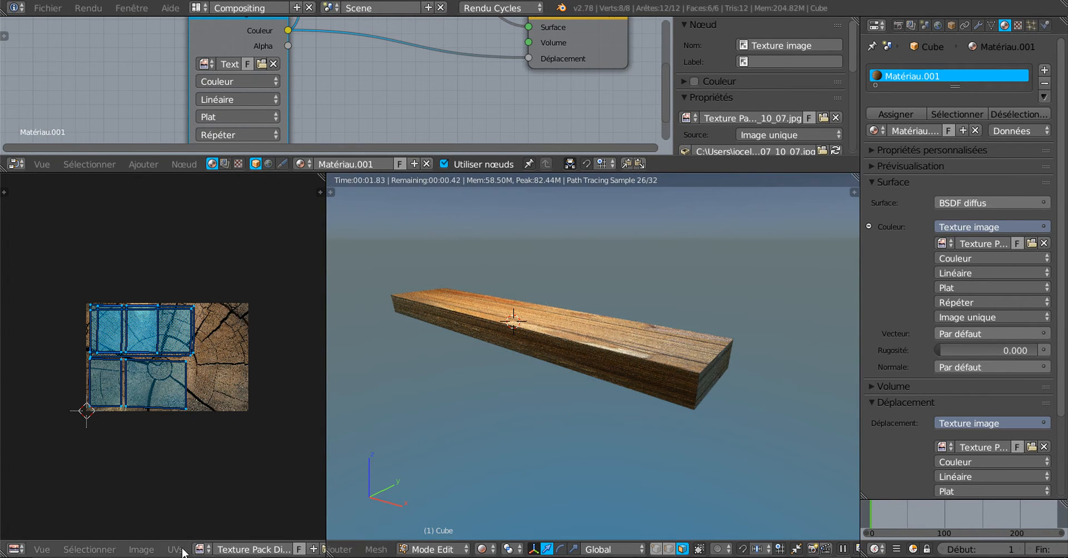
Show rovere_natural.jpg behind the plank's islands in the UV editor and examine how they lie on it.
left_click(142, 549)
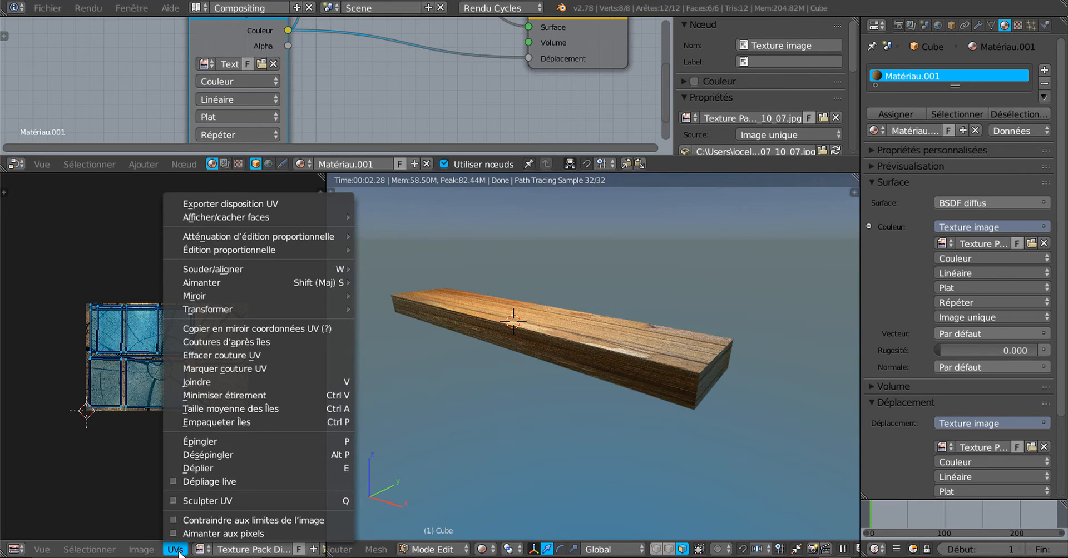
left_click(199, 549)
left_click(199, 550)
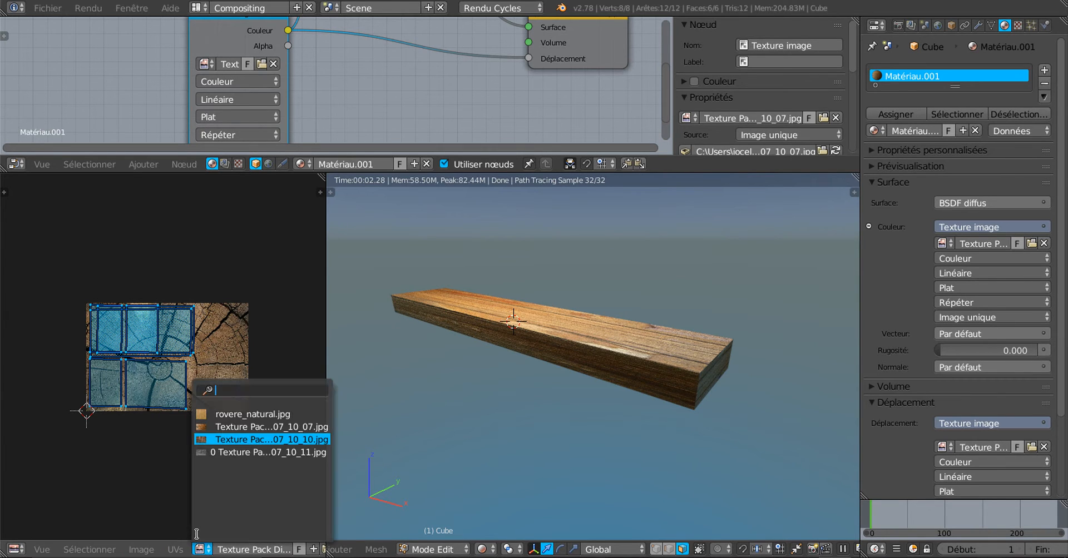
left_click(213, 414)
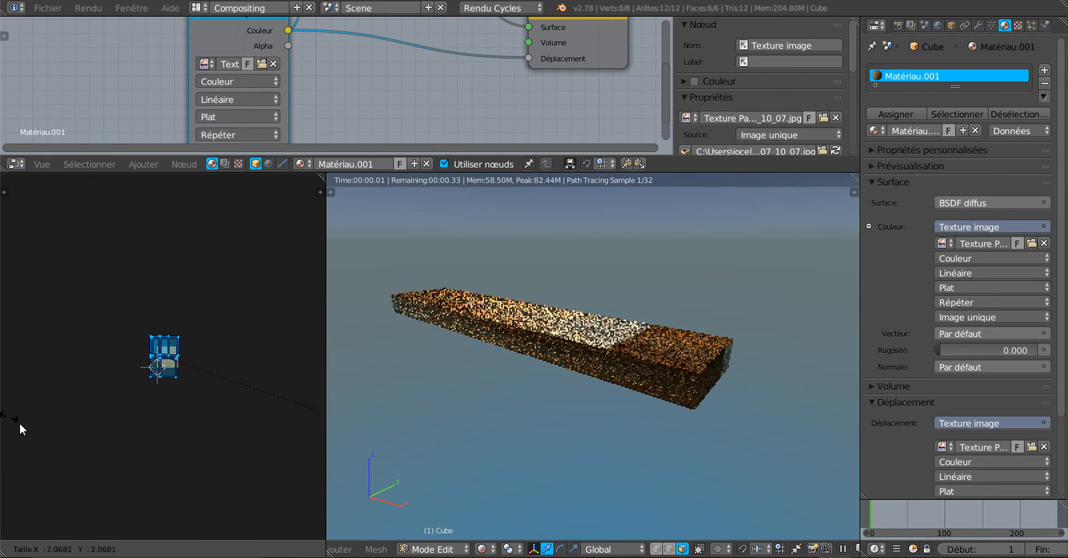
scroll(231, 423, "up", 9)
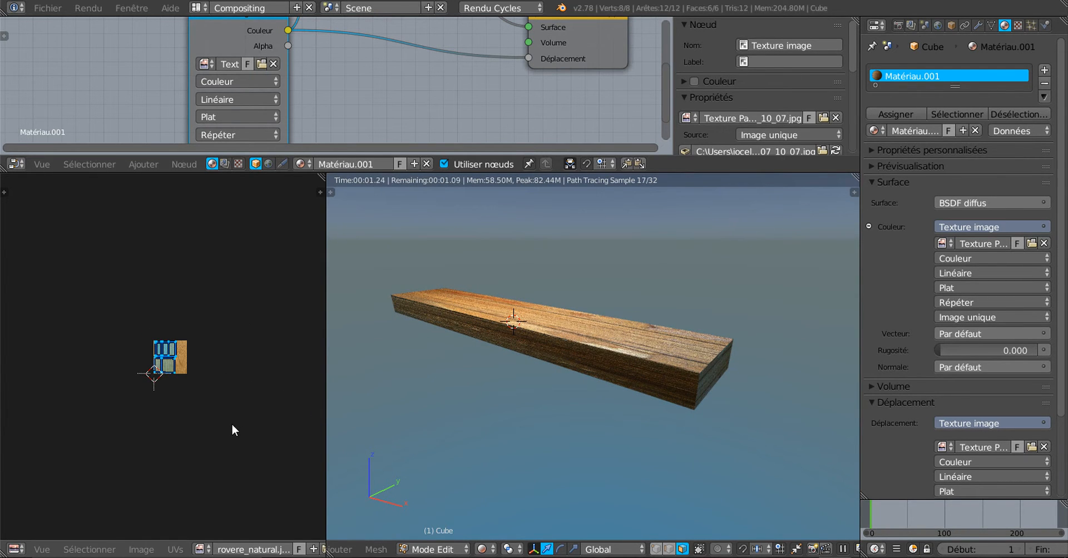
left_click(188, 549)
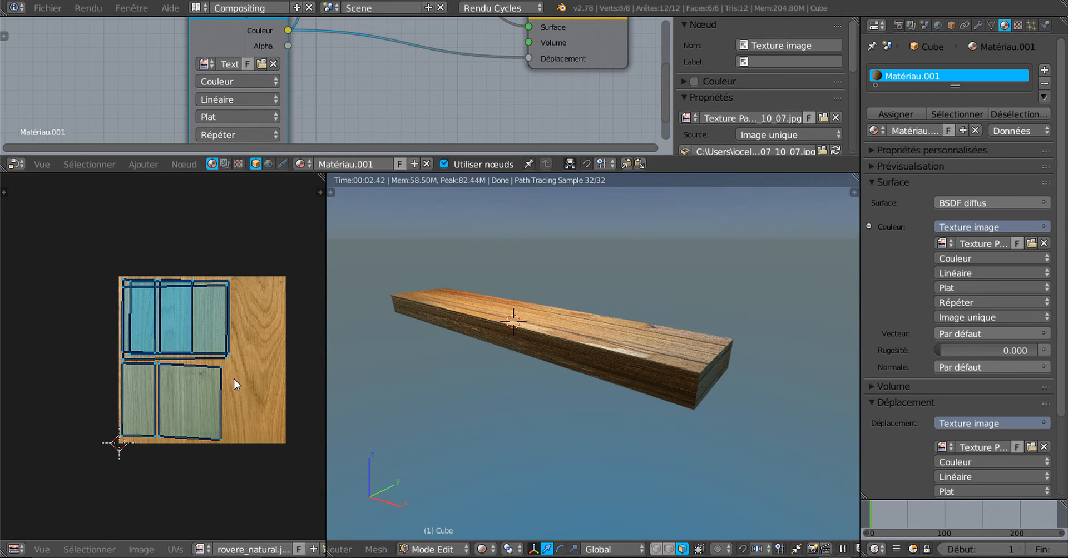
scroll(236, 384, "up", 3)
middle_click_drag(255, 408, 206, 392)
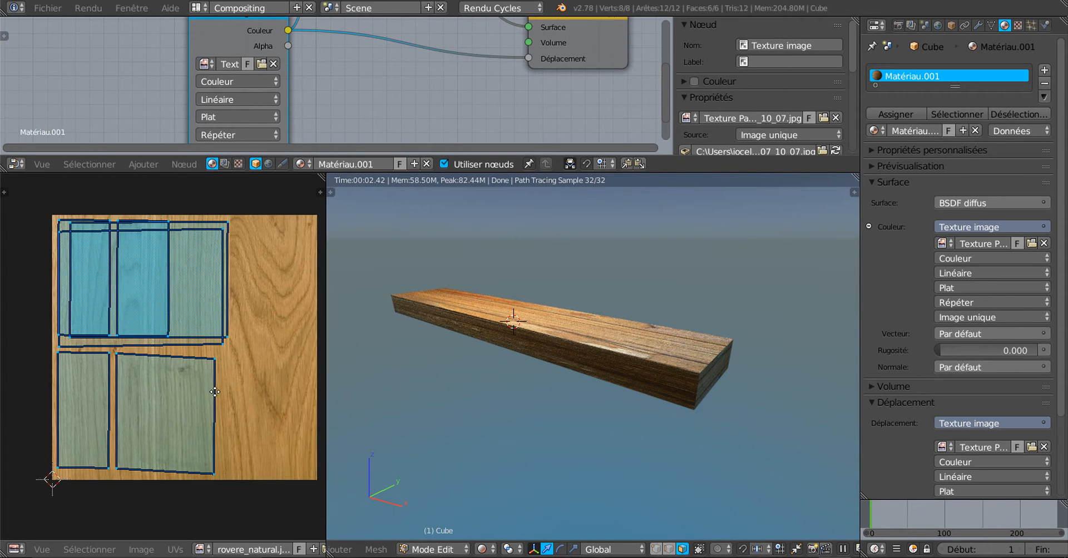
Show the distressed wood images ending in 07_10_11.jpg and 07_10_10.jpg in turn behind the UV islands.
left_click(201, 550)
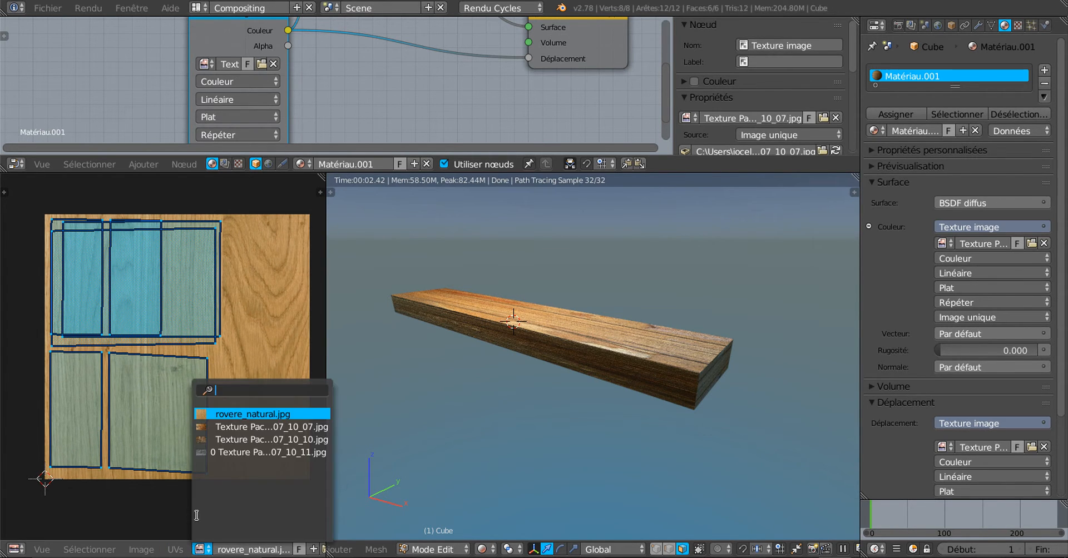
left_click(246, 450)
scroll(247, 448, "down", 5)
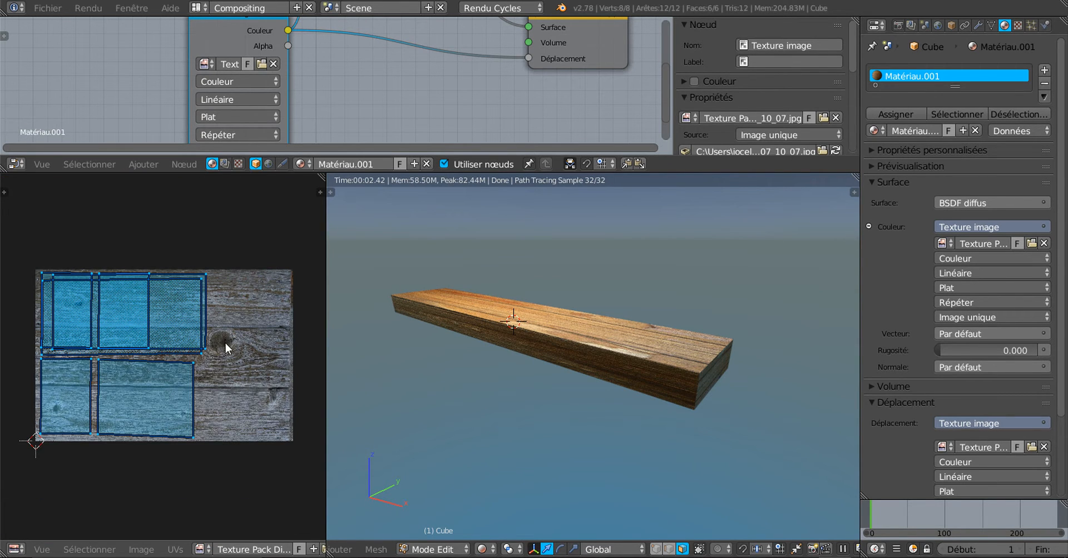
scroll(225, 348, "up", 1)
left_click(208, 550)
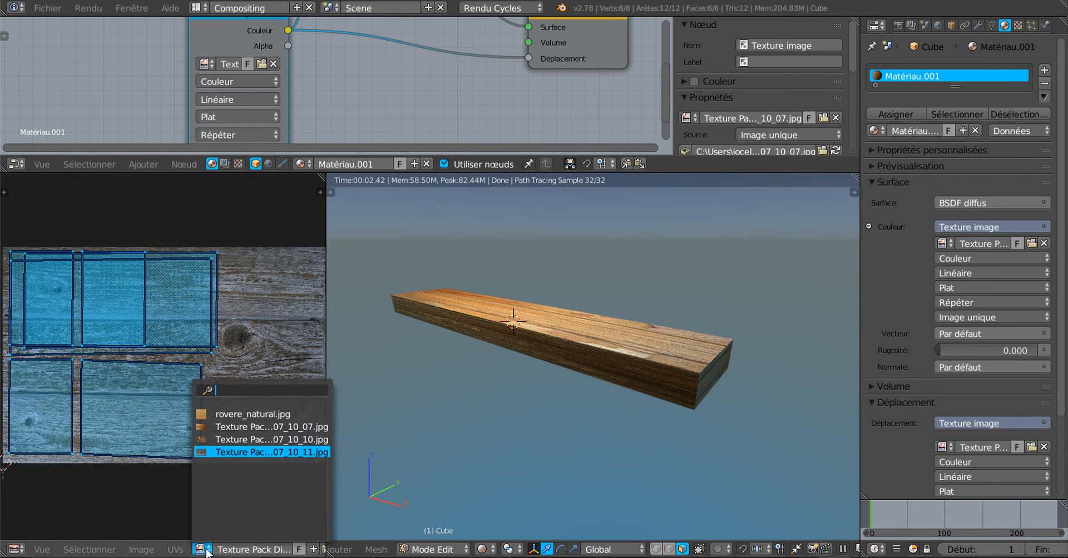
left_click(213, 439)
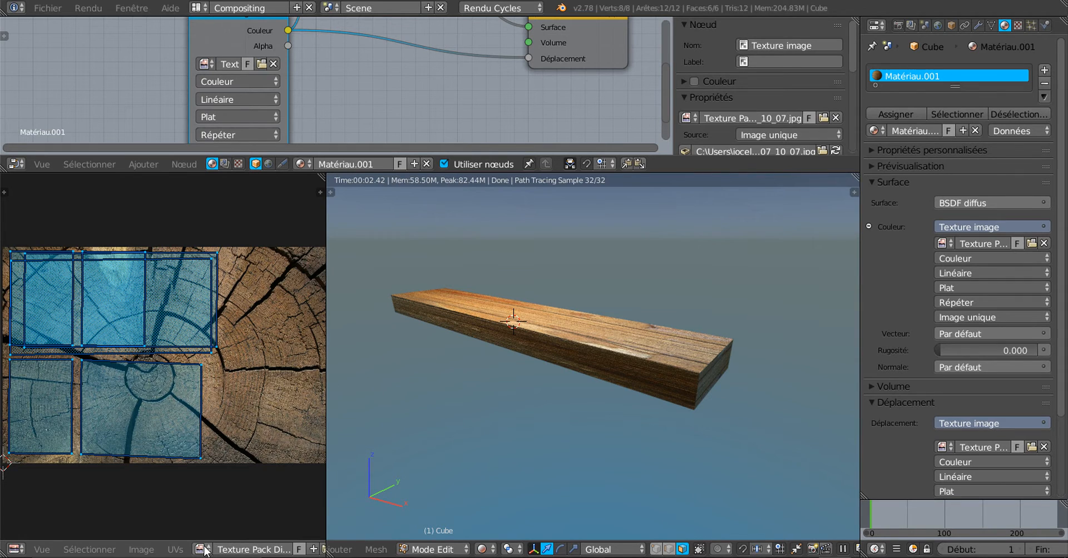
Show the distressed wood image ending in 07_10_07.jpg behind the plank's islands in the UV editor.
left_click(203, 549)
left_click(225, 429)
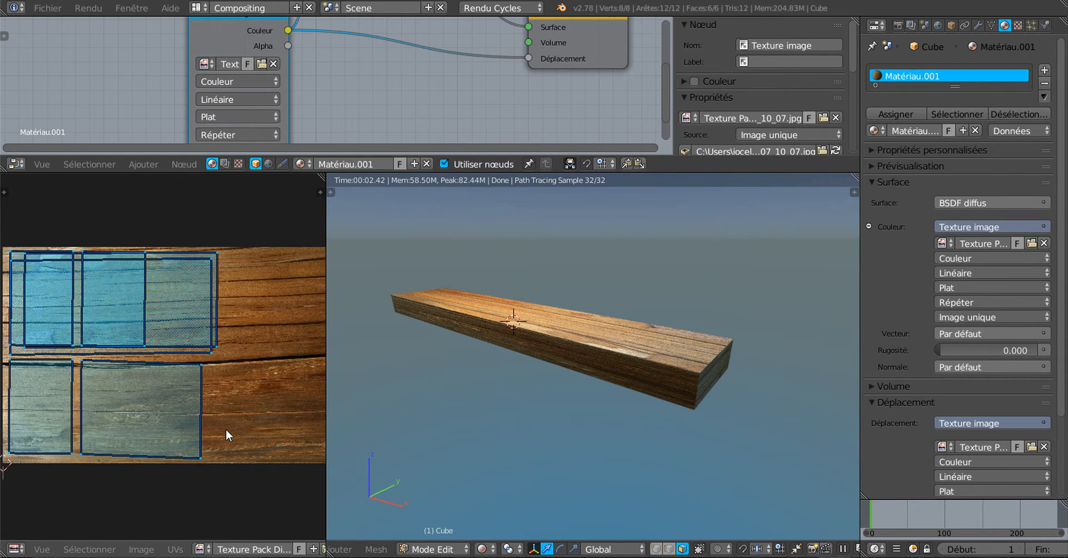
scroll(225, 429, "down", 2)
scroll(576, 401, "up", 2)
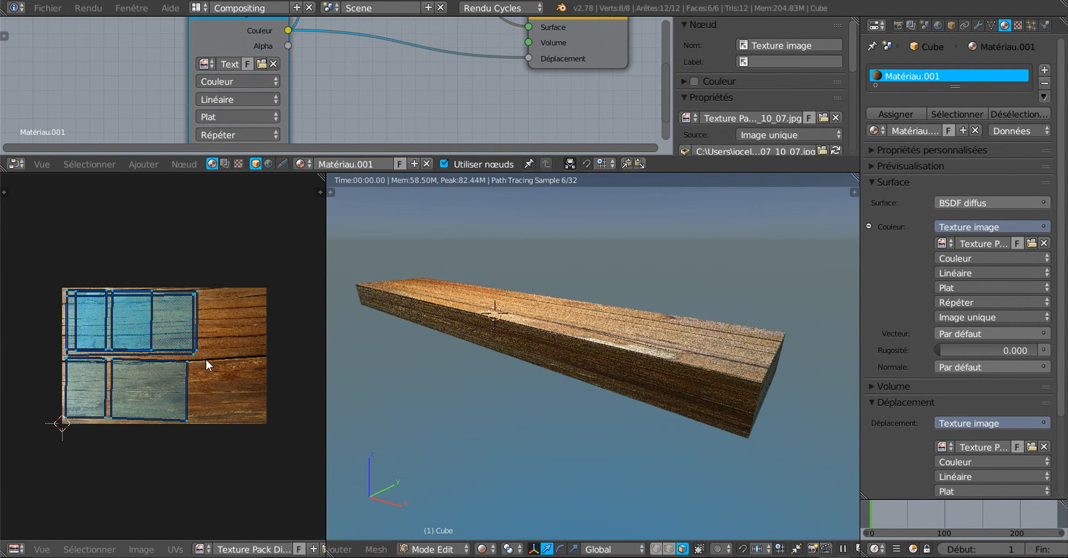
Try moving and scaling all of the plank's UV islands over the wood image, cancelling both transforms.
key("g")
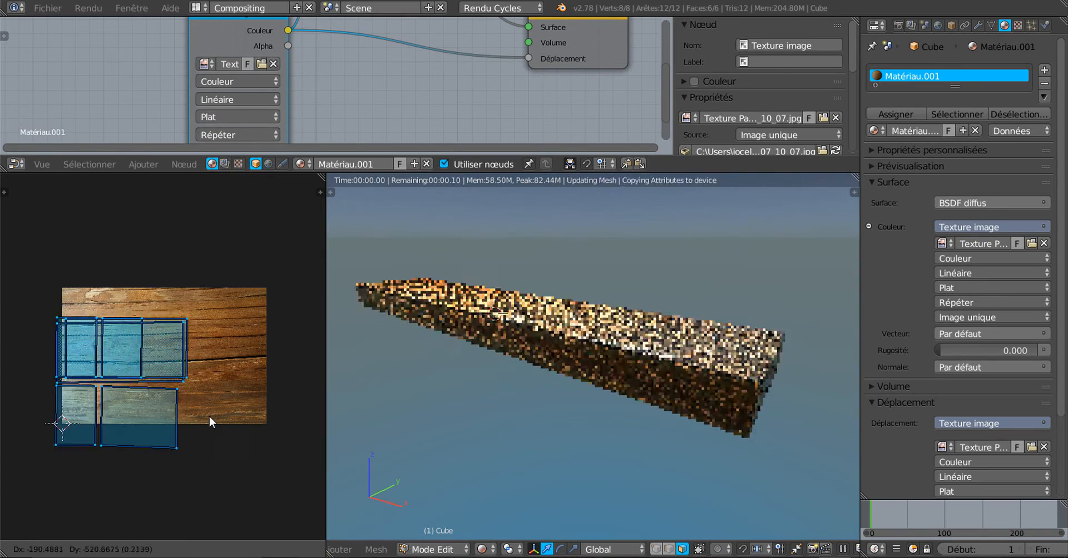
right_click(253, 375)
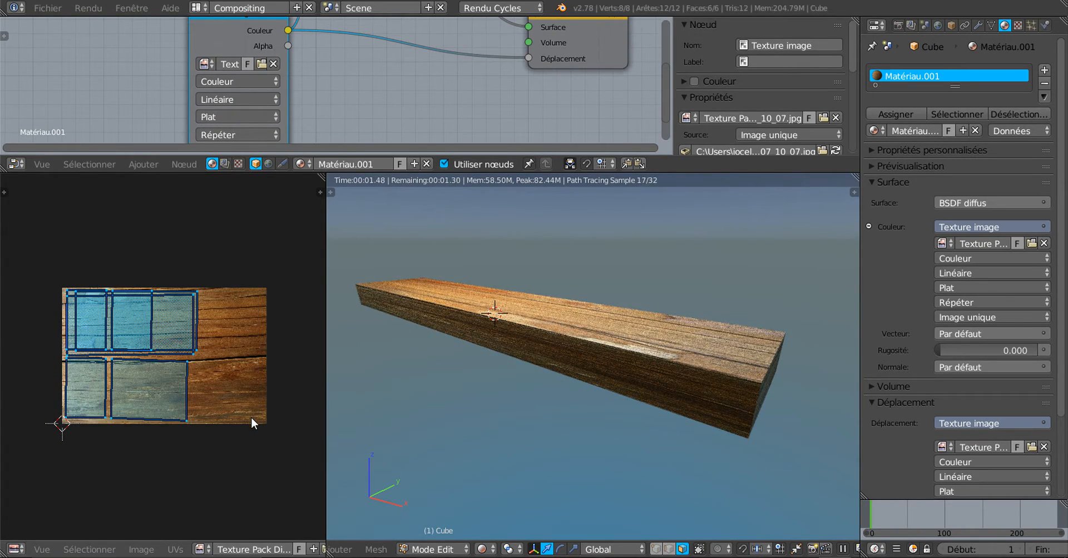
key("s")
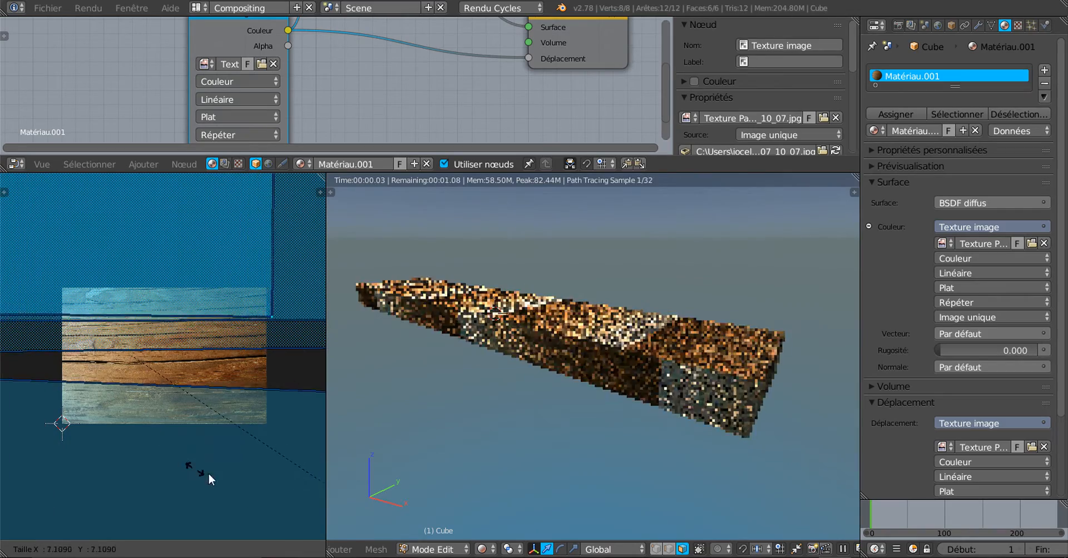
right_click(126, 206)
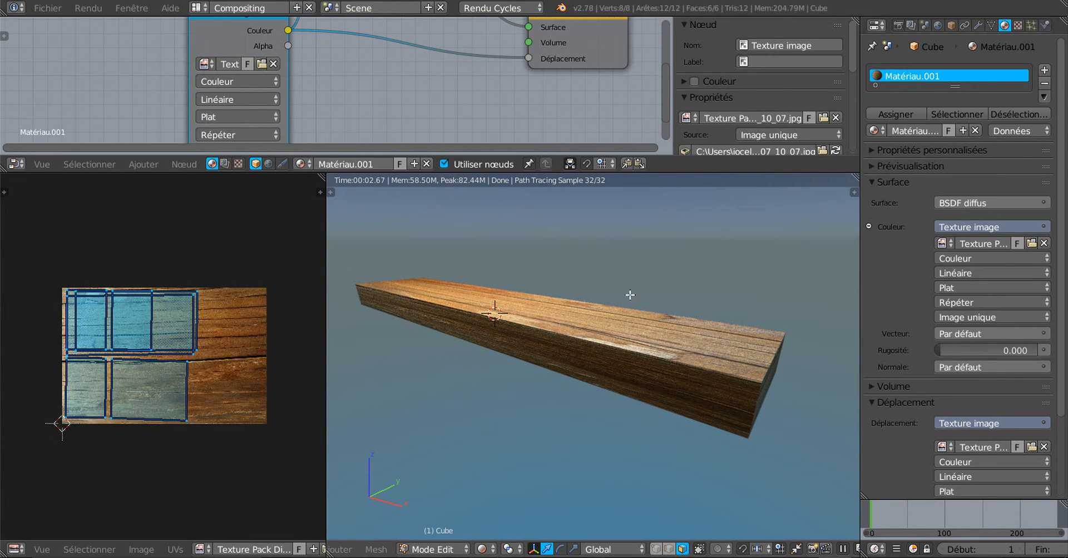
Load Texture Pack Distressed Wood 1 2010_08_04_05.jpg as the material's colour texture and inspect the plank from another side.
middle_click_drag(620, 342, 670, 384)
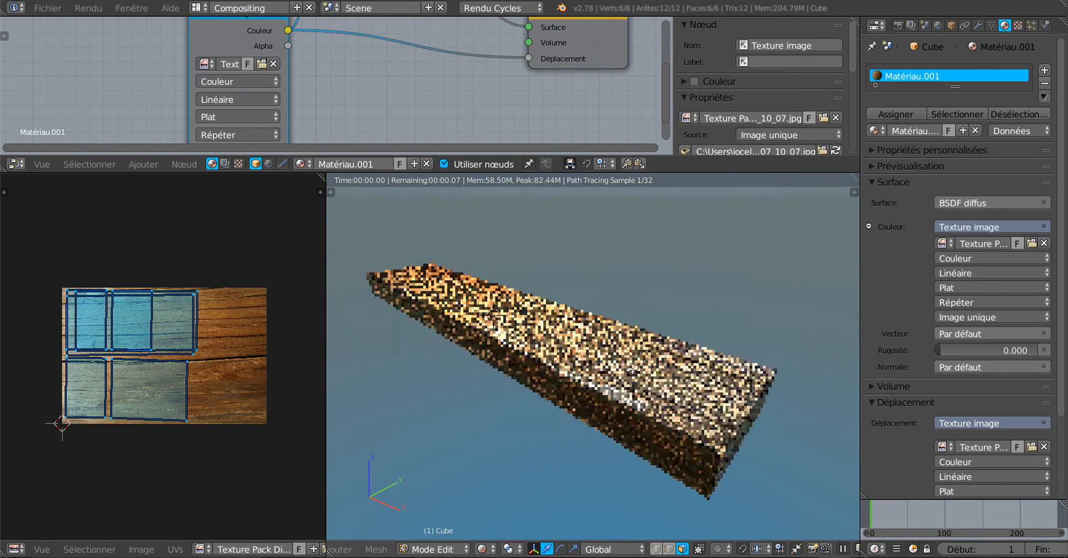
left_click(1032, 244)
left_click(239, 26)
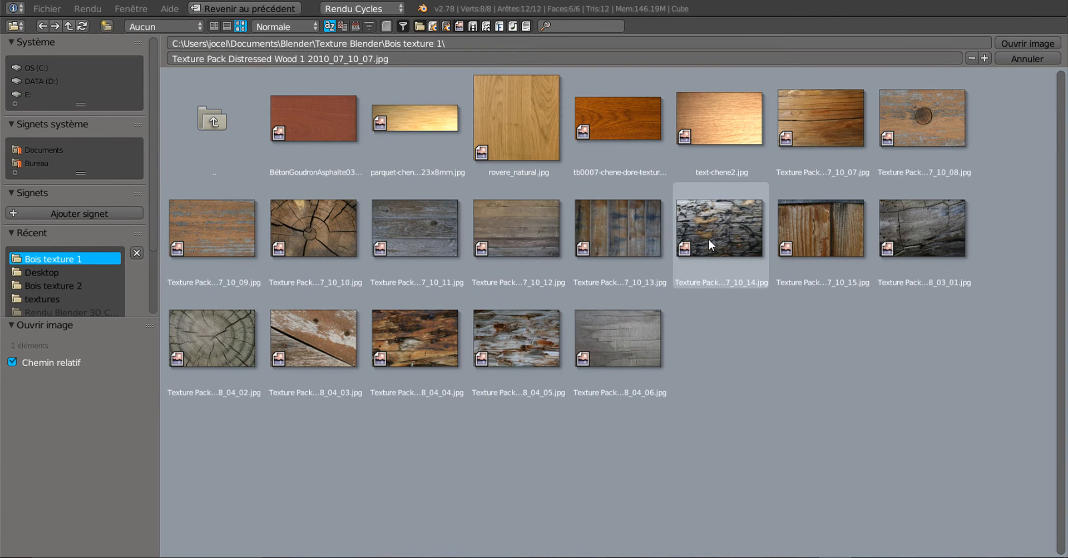
left_click(516, 336)
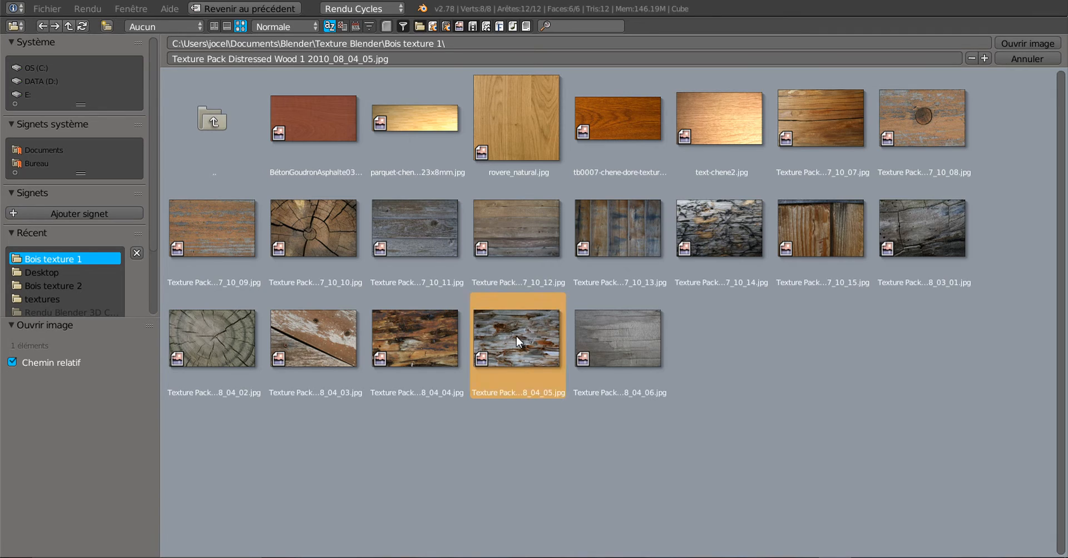
left_click(1023, 41)
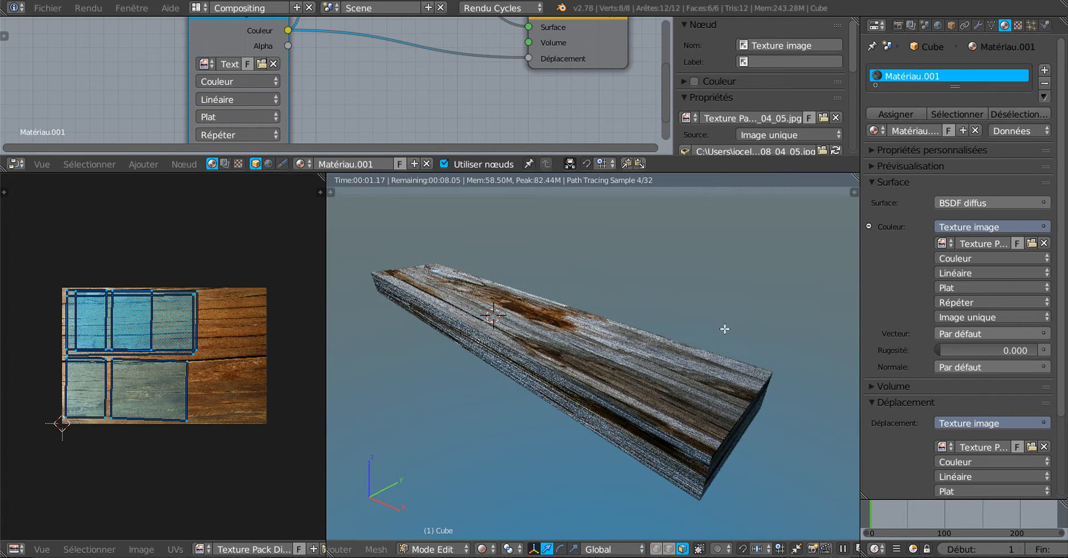
middle_click_drag(710, 347, 739, 371)
scroll(739, 371, "down", 3)
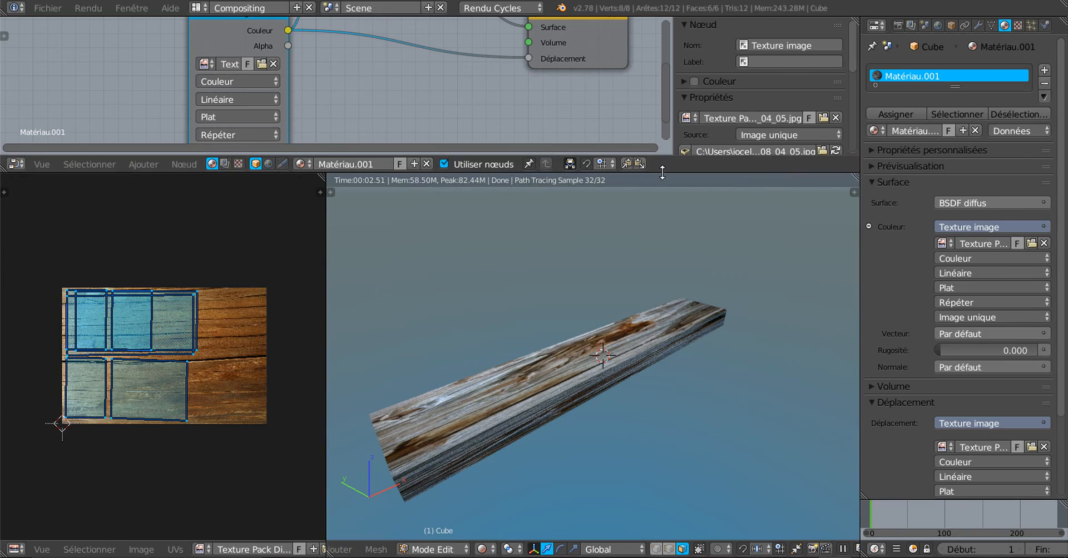
Make the node editor taller and widen the properties editor so the material's nodes and settings have more room.
left_click_drag(662, 173, 679, 298)
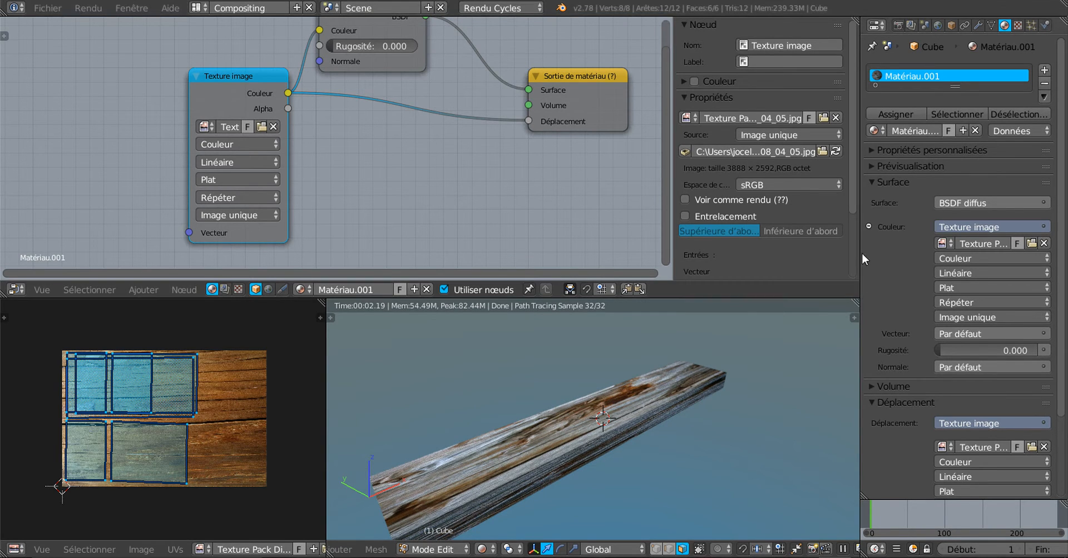
left_click_drag(859, 219, 822, 219)
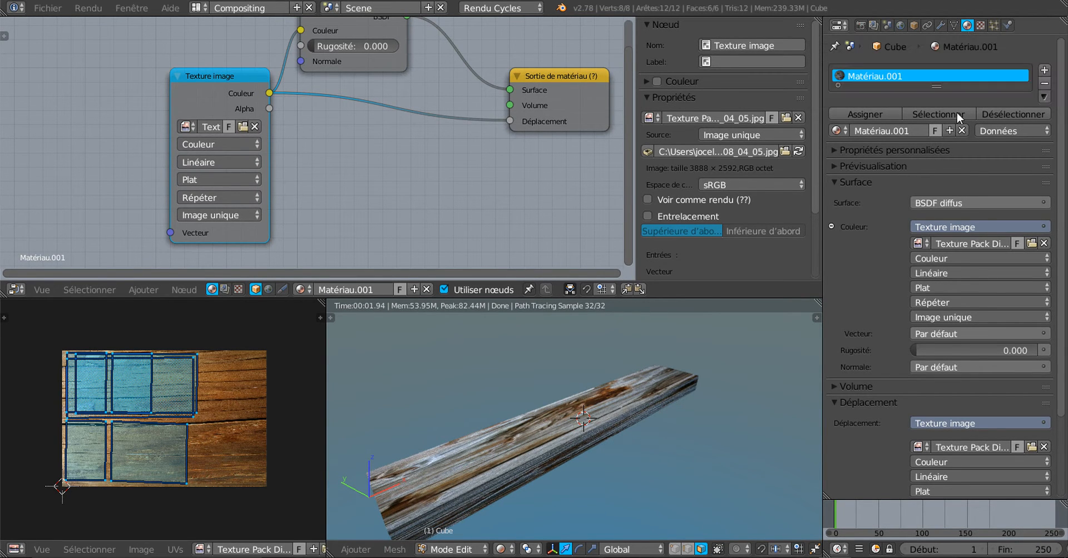
Add a second material slot with a new diffuse material whose colour comes from an Image Texture node, placed clear of the shader node.
left_click(1044, 71)
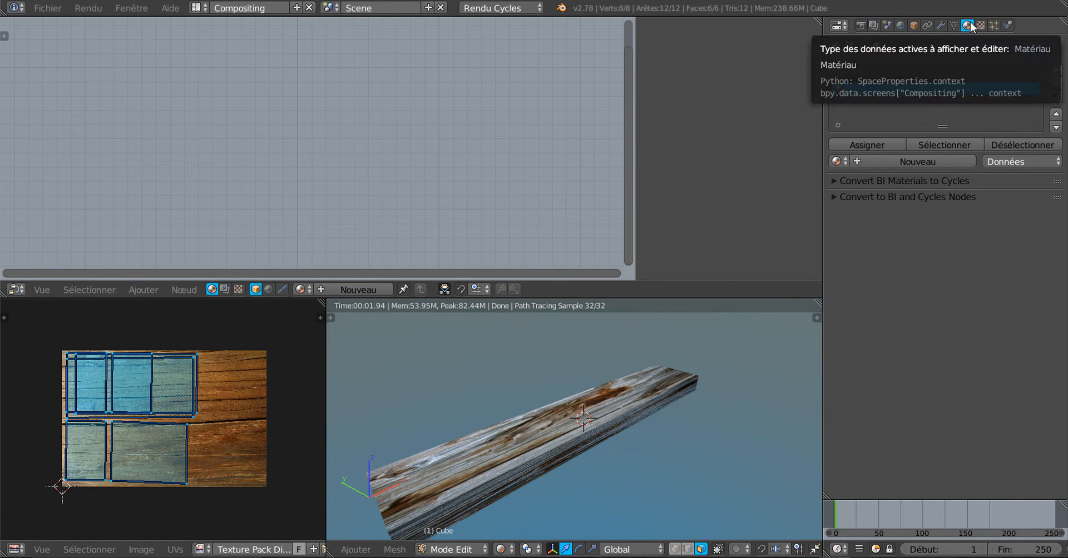
left_click(917, 161)
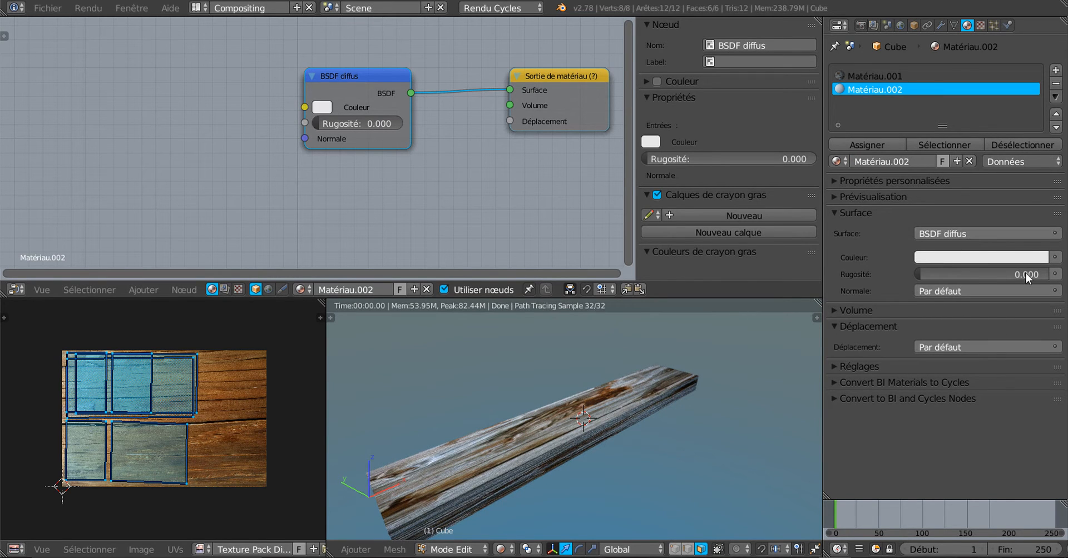
left_click(1054, 258)
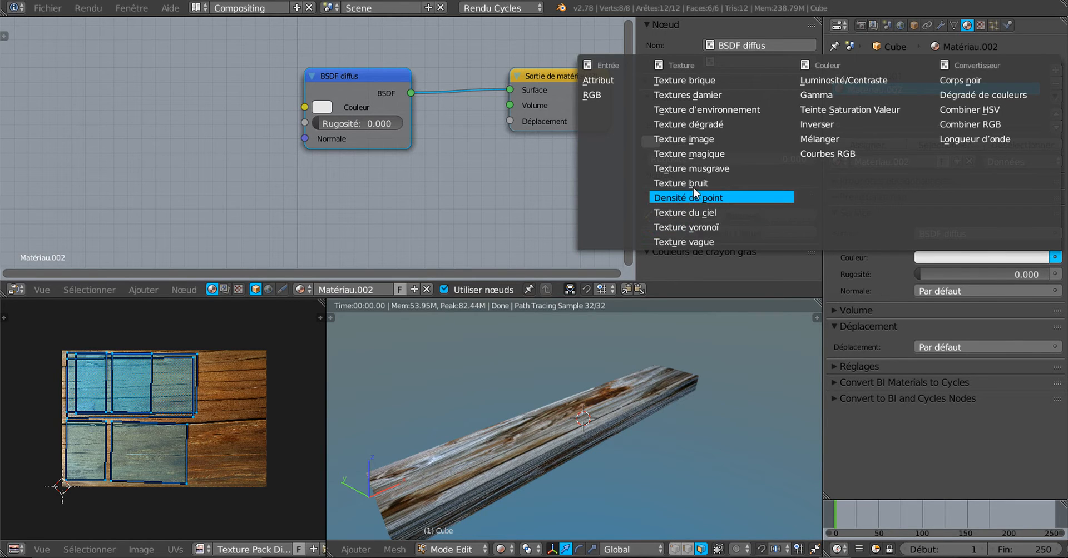
left_click(691, 139)
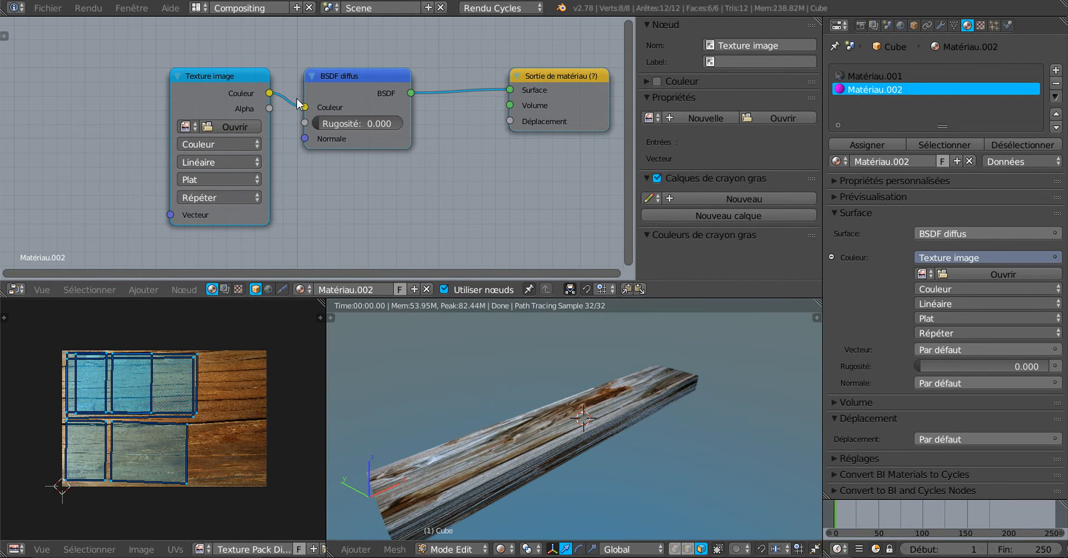
left_click_drag(235, 74, 204, 63)
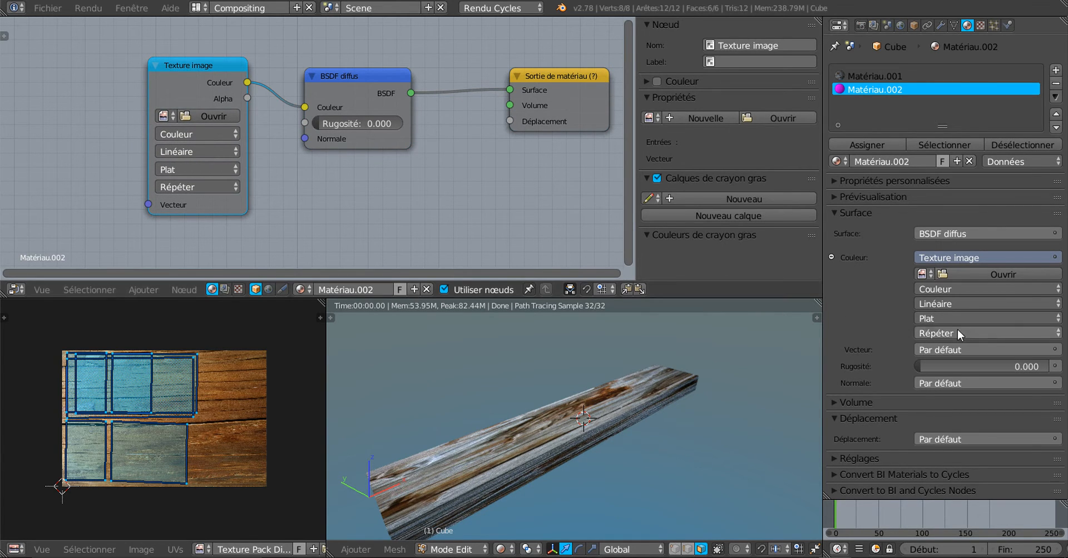
Load Texture Pack Distressed Wood 2 2010_08_01_13.jpg from the Bois texture 2 folder as the new material's colour image.
left_click(956, 272)
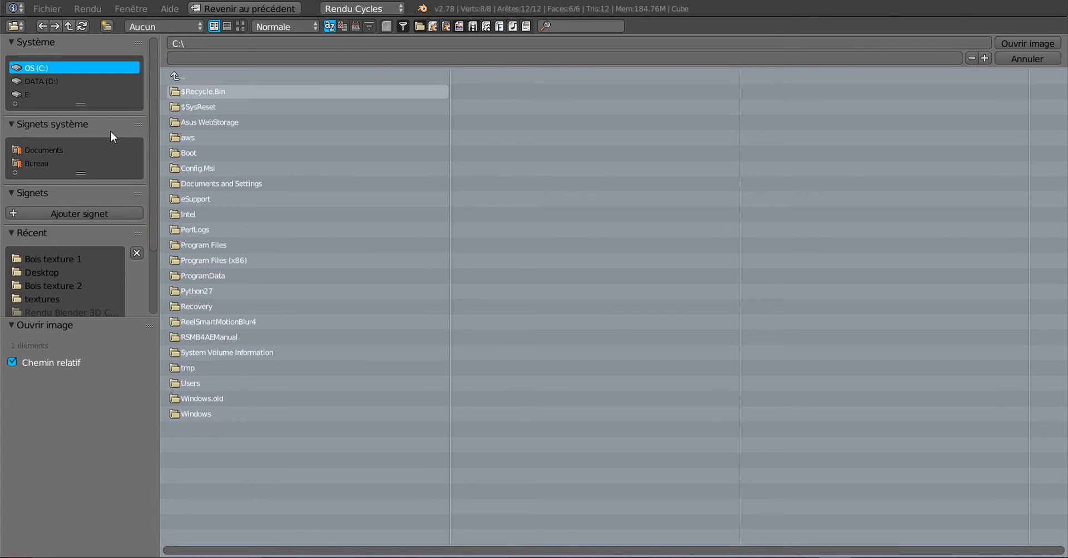
left_click(40, 150)
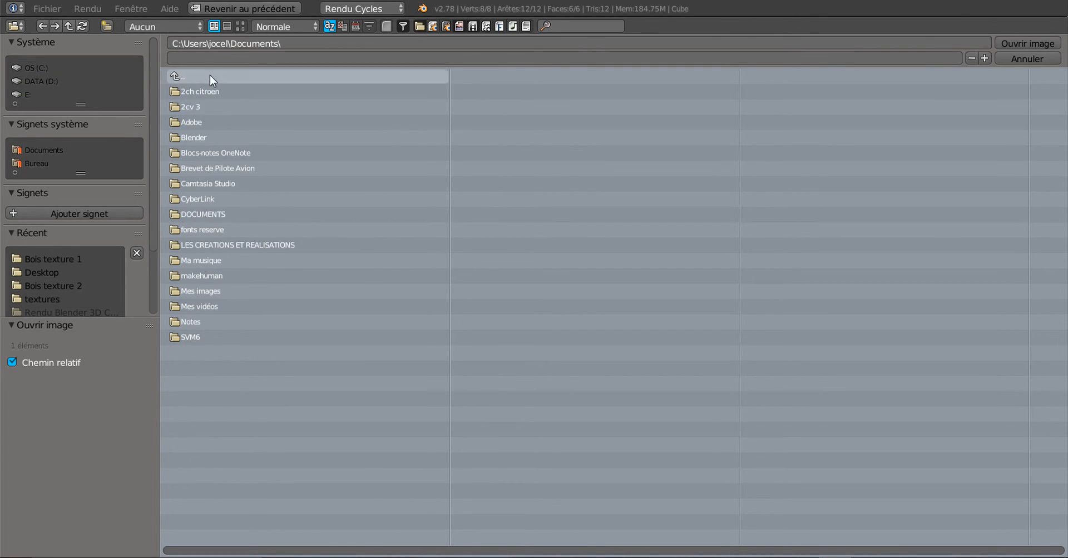
double_click(198, 137)
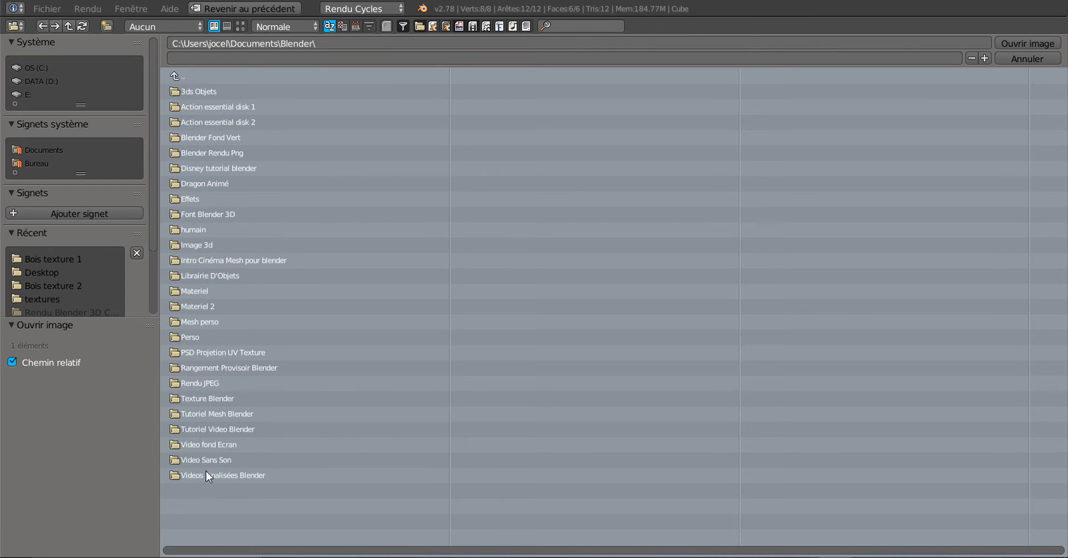
double_click(203, 413)
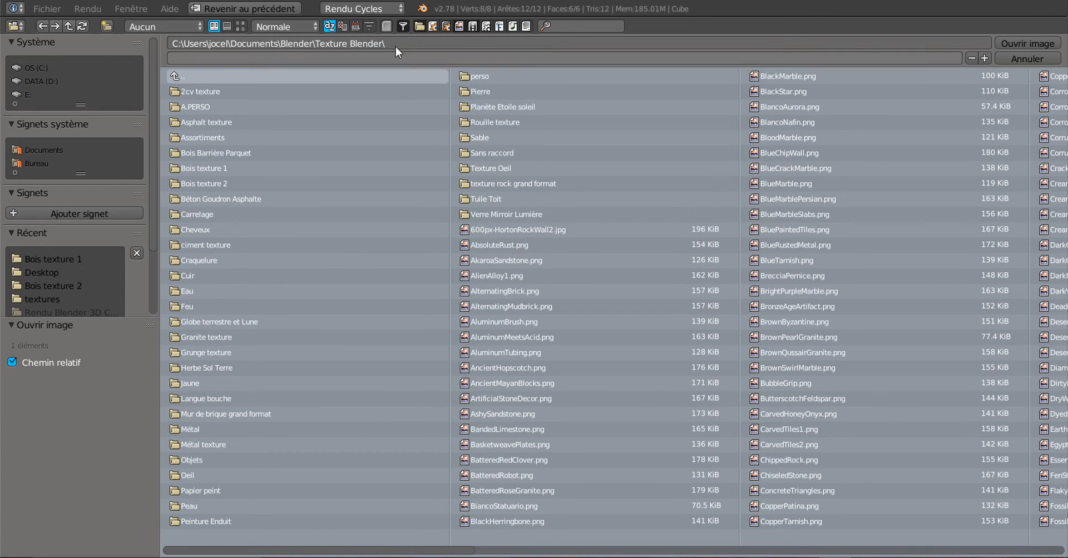
left_click(244, 23)
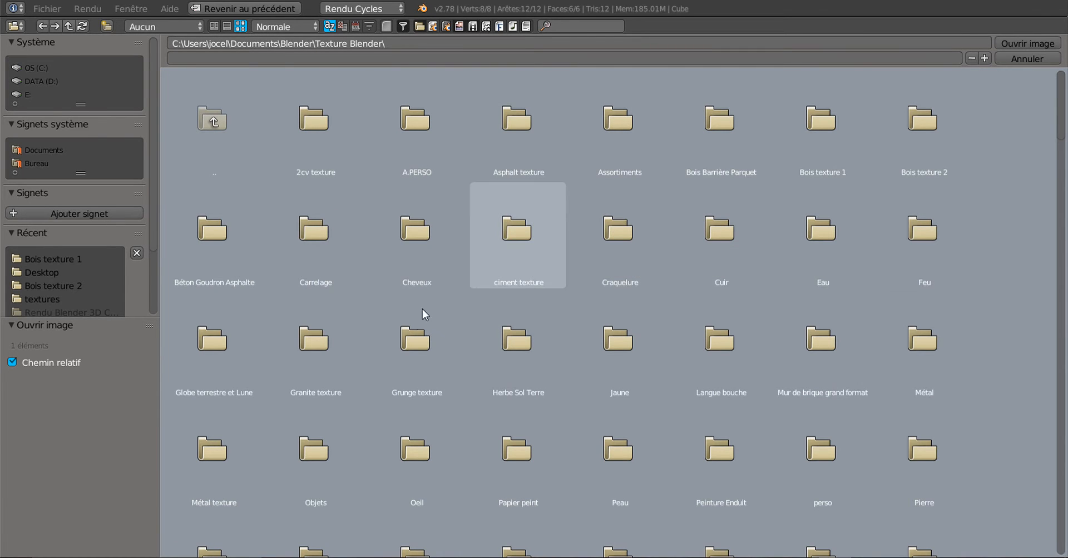
scroll(1019, 340, "down", 2)
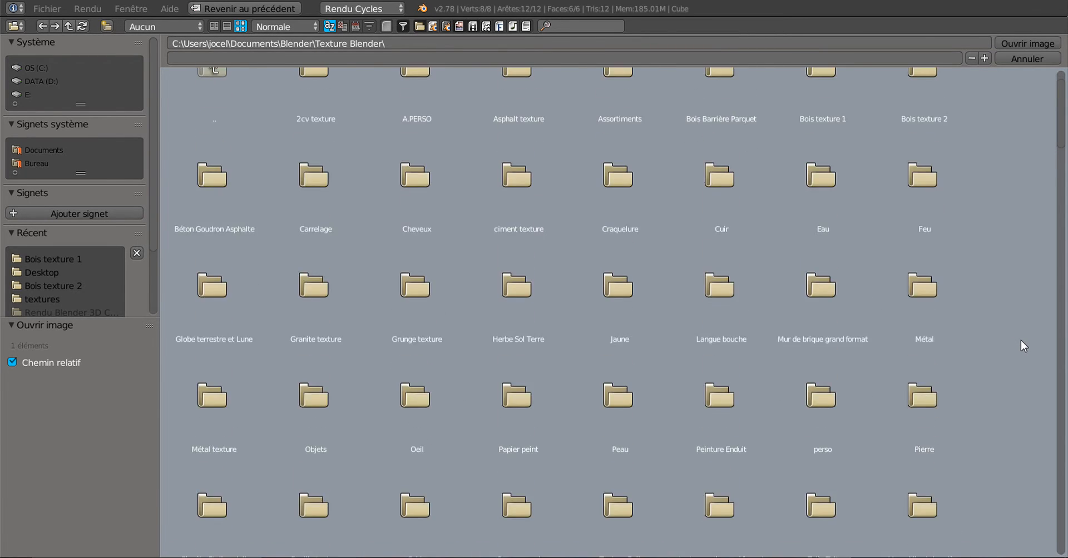
scroll(1020, 341, "up", 2)
left_click(928, 113)
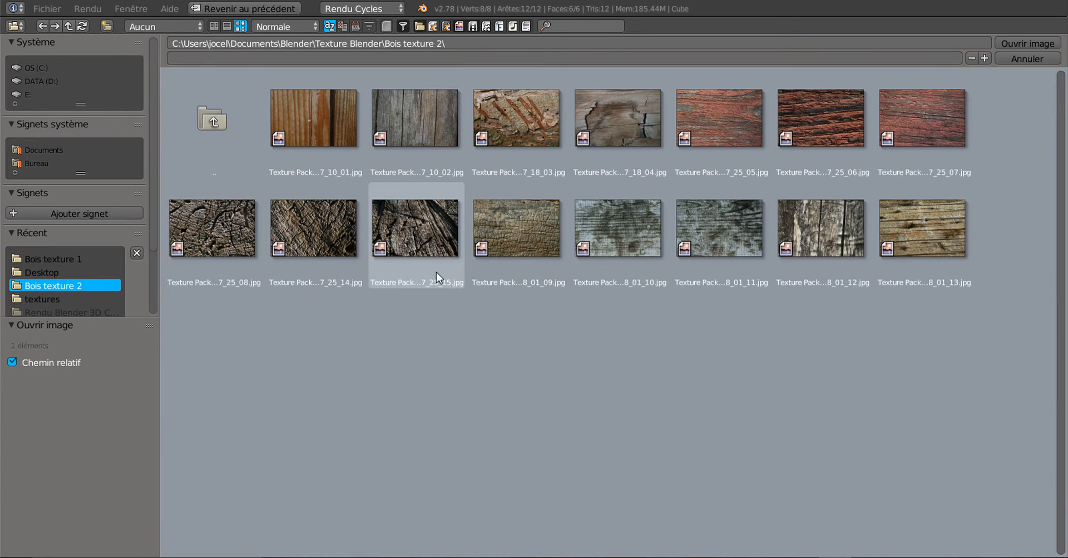
left_click(925, 221)
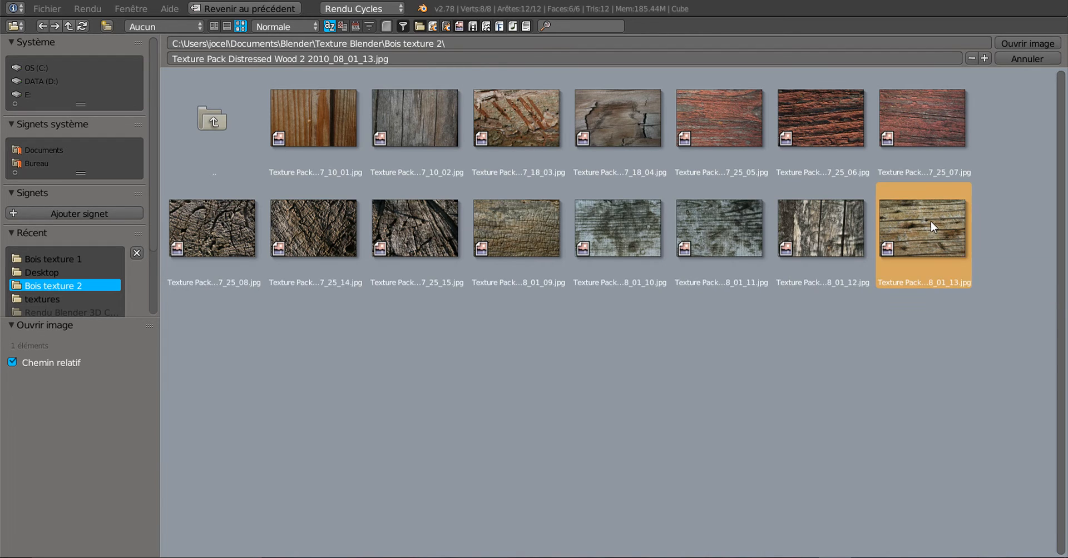
left_click(1023, 43)
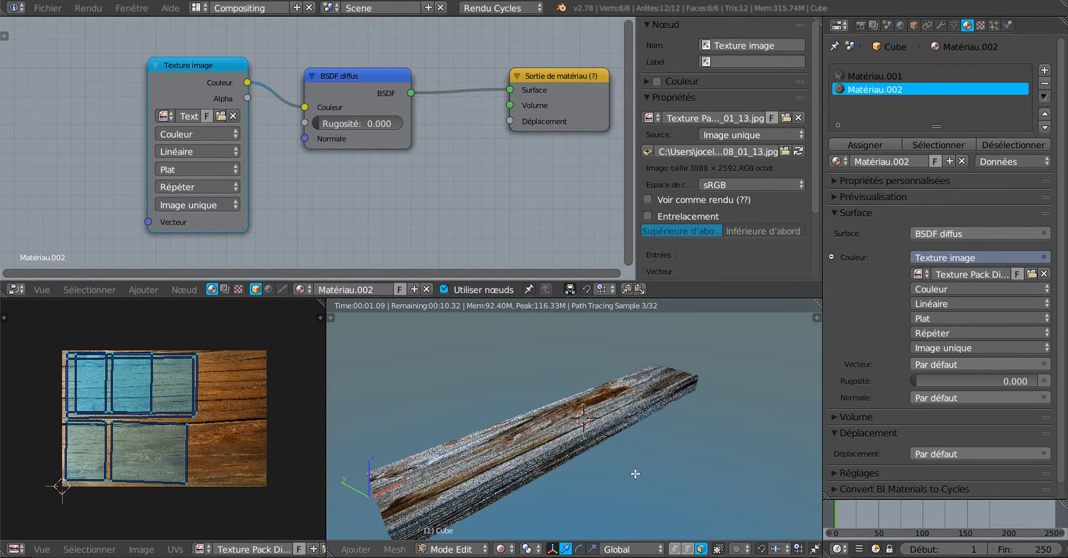
Show the distressed wood image ending in 08_01_13.jpg behind the UV islands and assign the second material to the plank's faces.
middle_click_drag(633, 475, 627, 473)
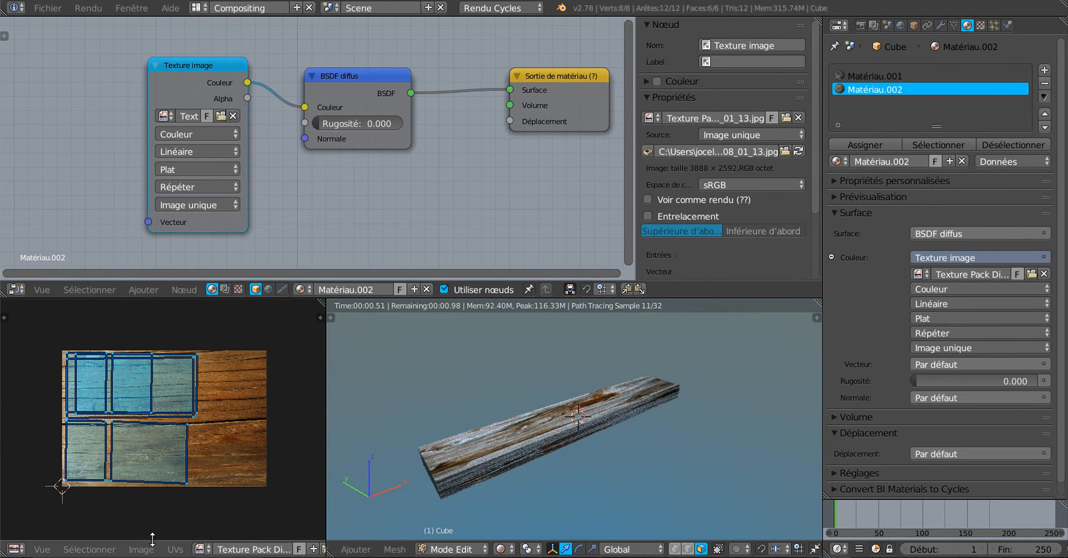
left_click(199, 550)
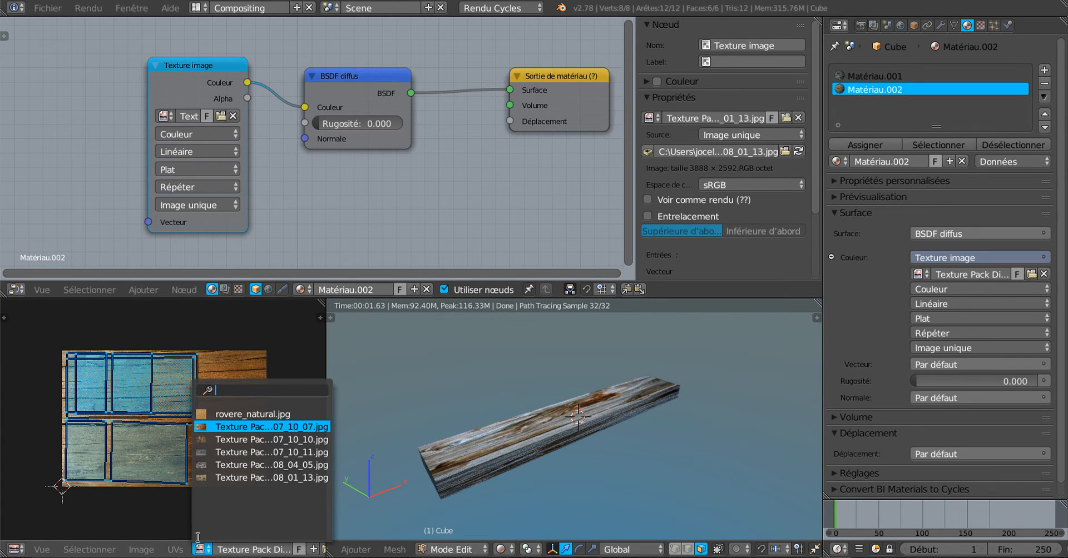
left_click(211, 480)
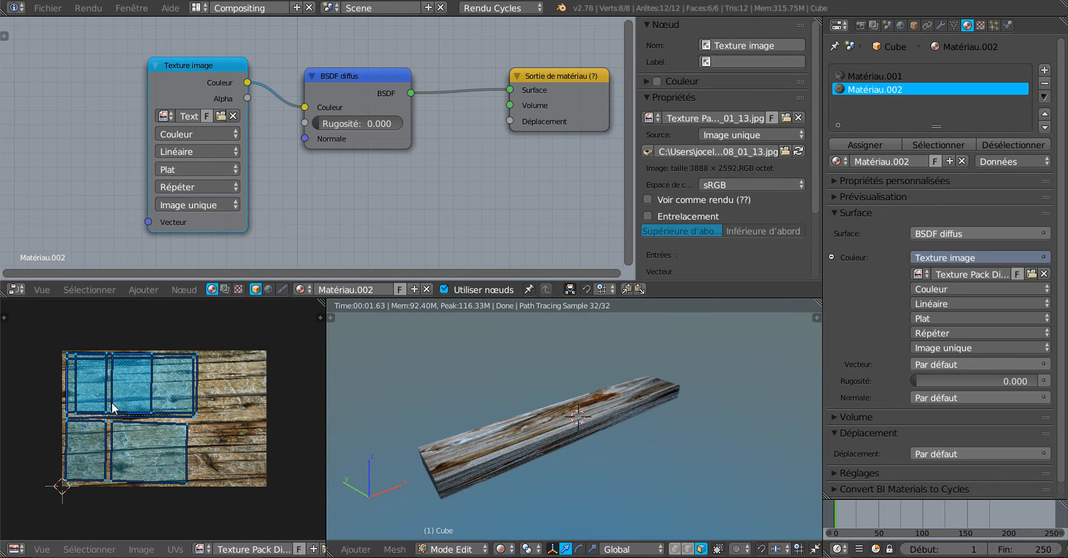
left_click(873, 143)
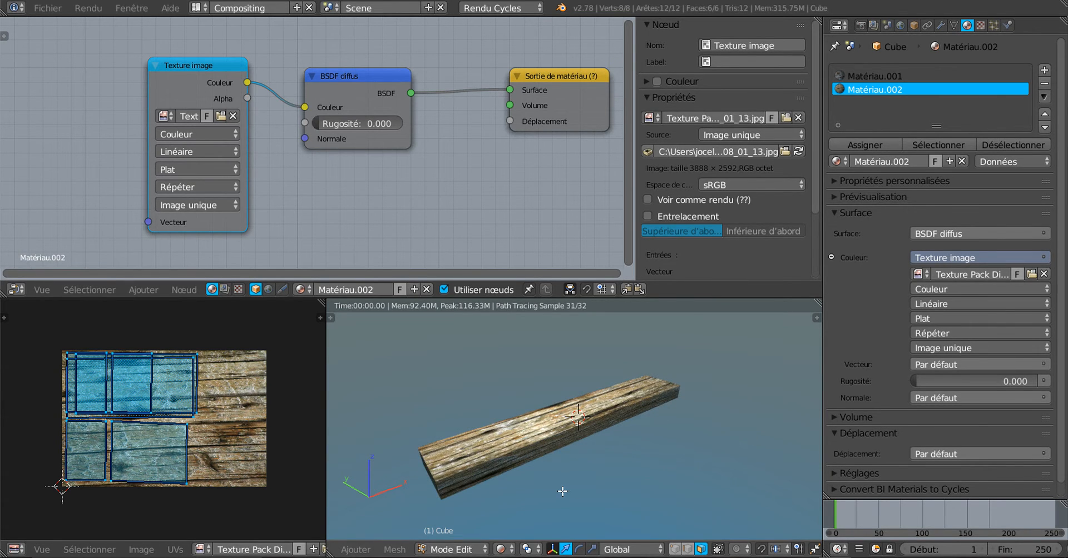
middle_click_drag(563, 492, 554, 476)
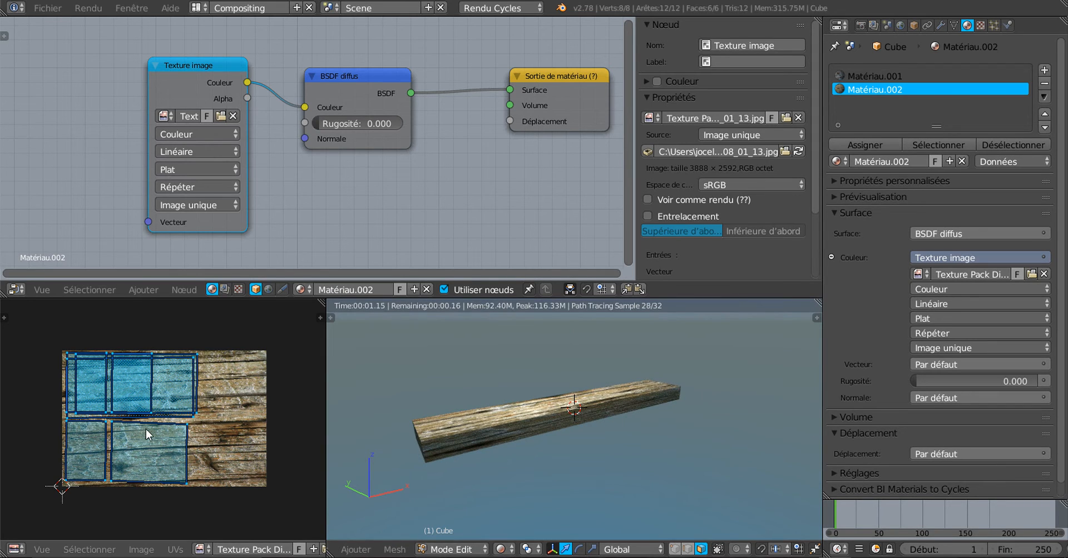
scroll(198, 453, "up", 1)
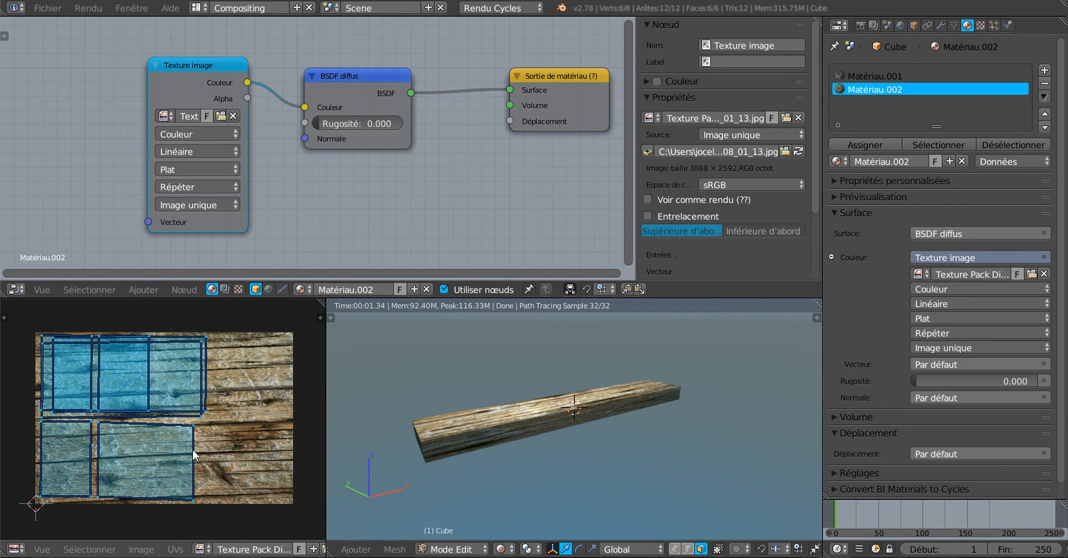
middle_click_drag(548, 474, 628, 455)
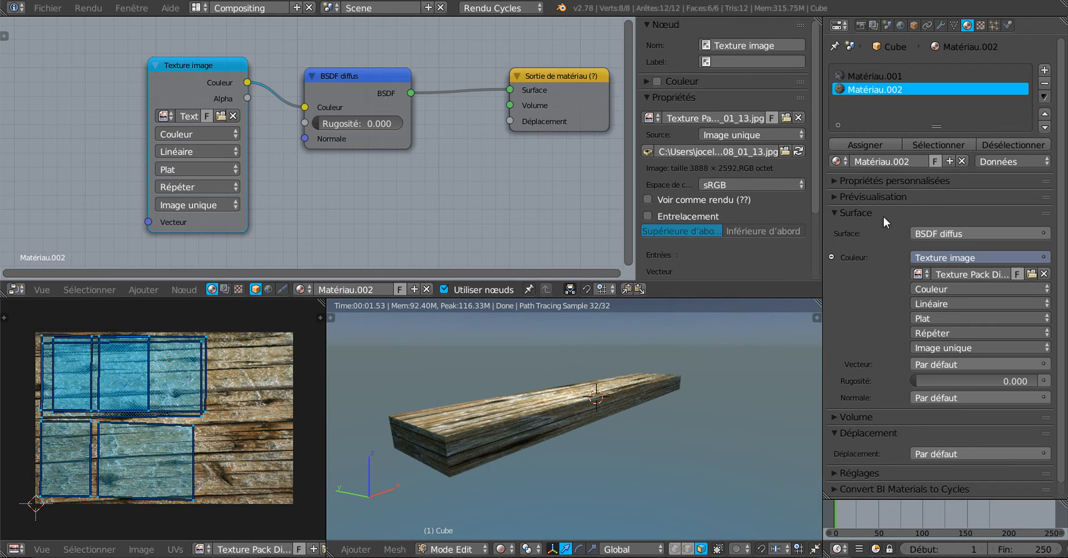
scroll(664, 449, "up", 3)
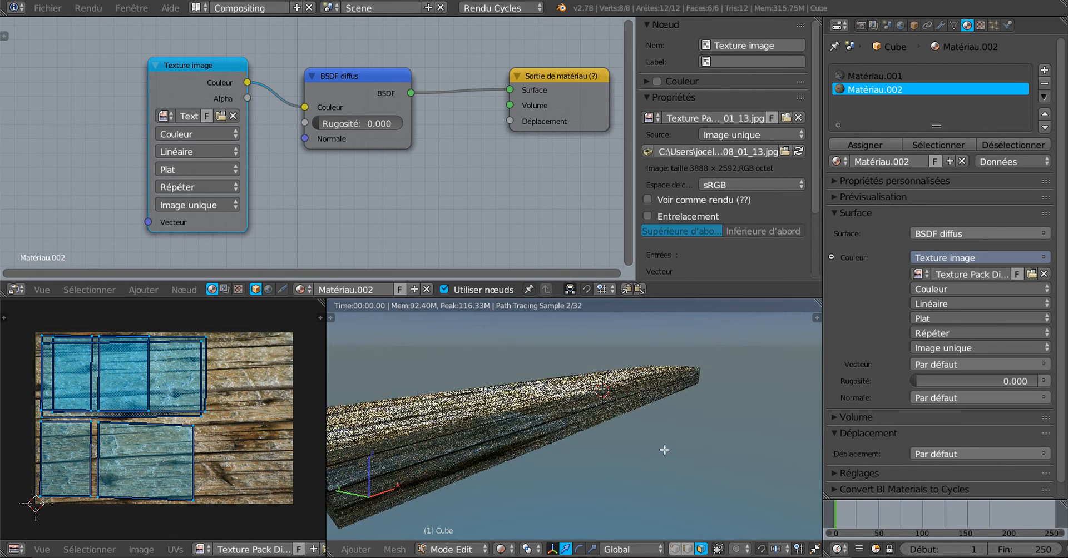
middle_click_drag(665, 448, 614, 446)
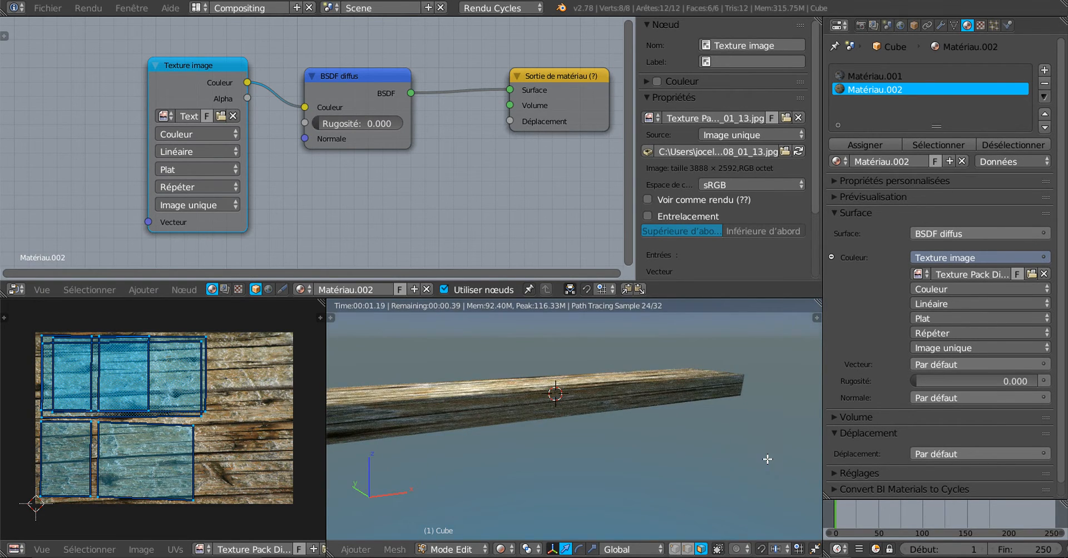
middle_click_drag(776, 462, 714, 473)
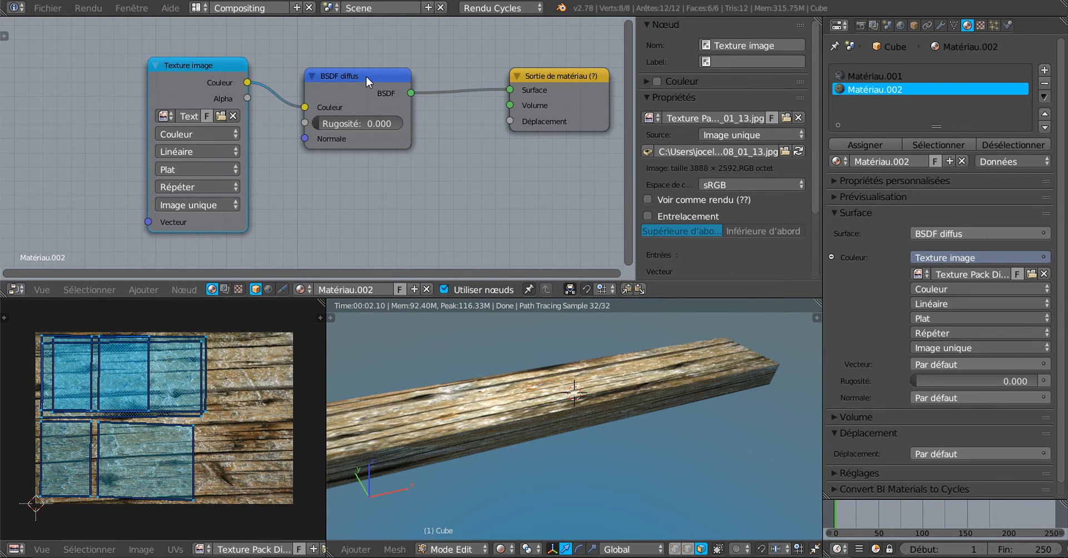
Link the image texture's colour to the second material's displacement output and inspect the plank's relief up close.
left_click_drag(366, 76, 354, 32)
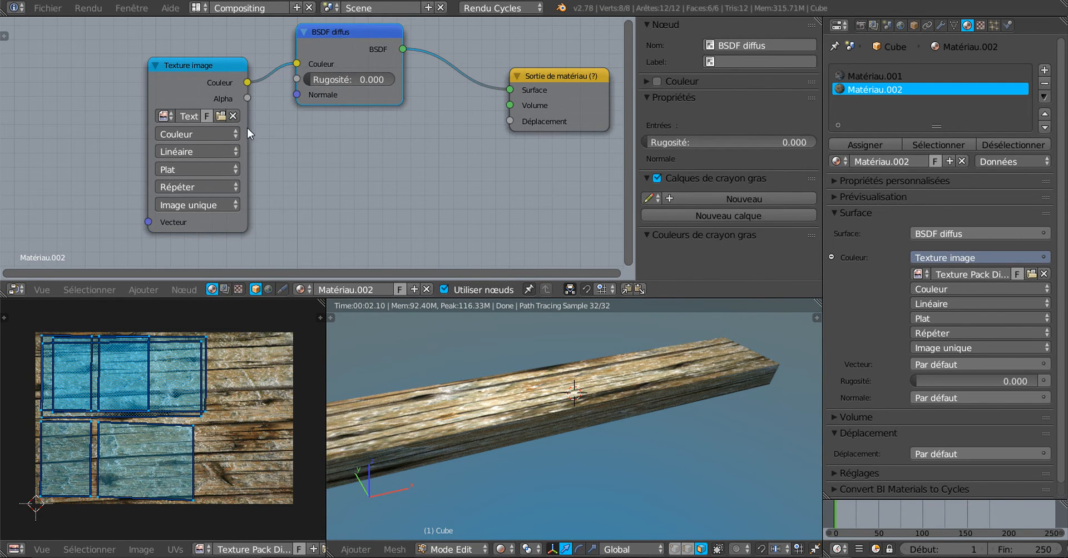
left_click_drag(249, 82, 510, 121)
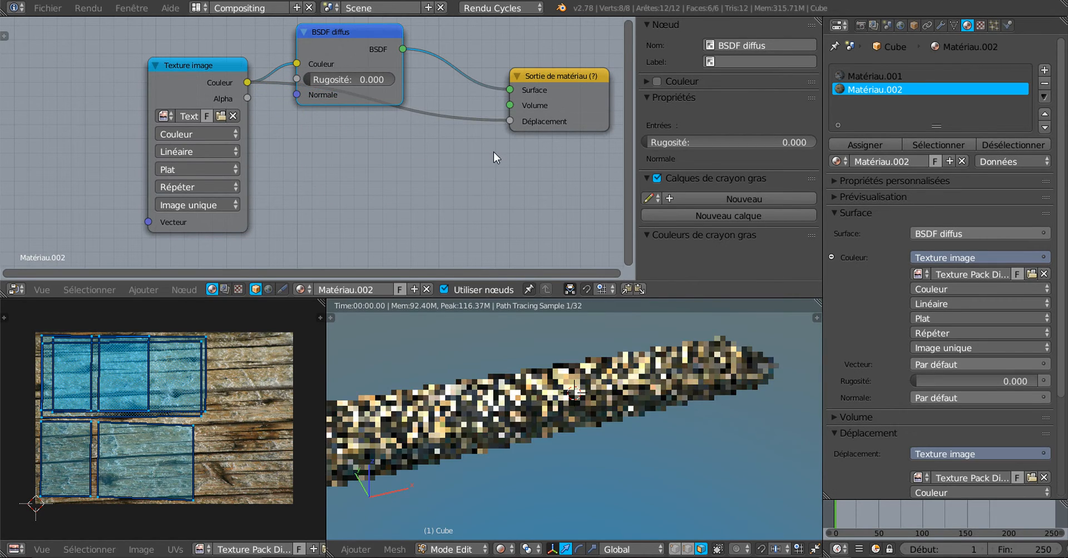
middle_click_drag(616, 413, 608, 471)
scroll(619, 421, "up", 1)
scroll(646, 420, "down", 1)
scroll(647, 418, "up", 3)
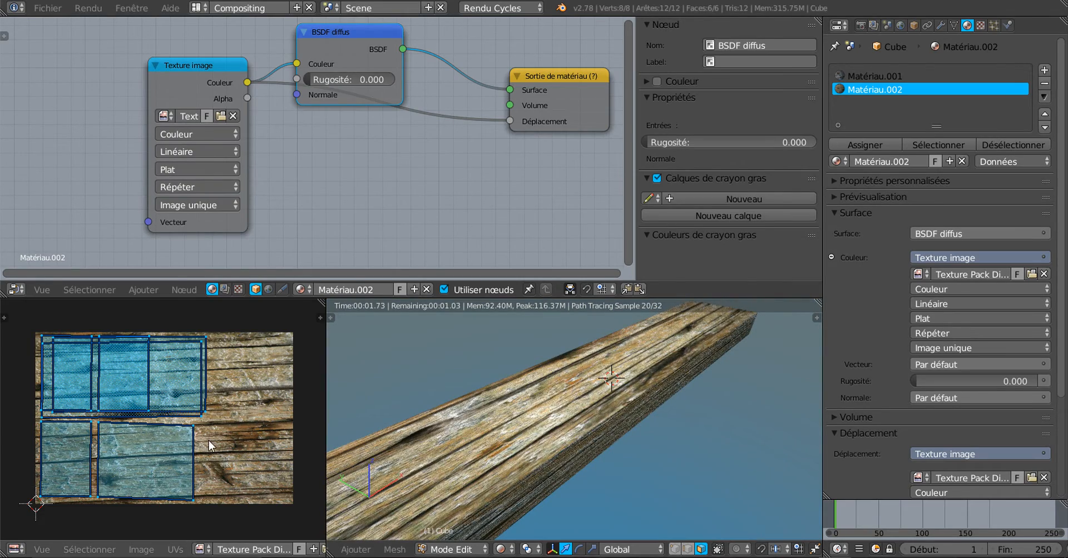
Switch both the UV editor image and the second material's texture to the distressed wood image ending in 08_04_05.jpg.
left_click(200, 551)
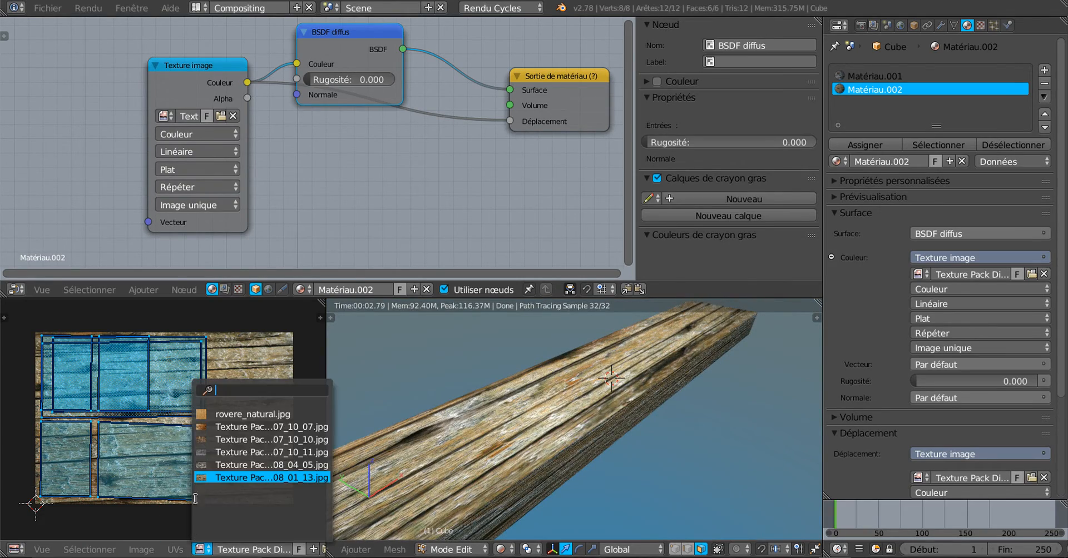
left_click(213, 467)
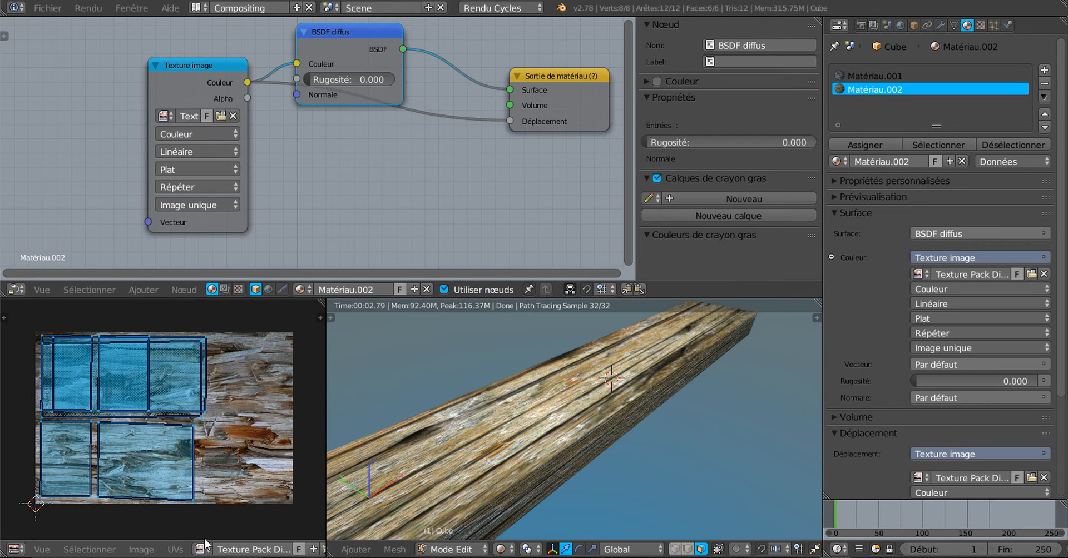
scroll(701, 456, "down", 2)
scroll(701, 456, "up", 2)
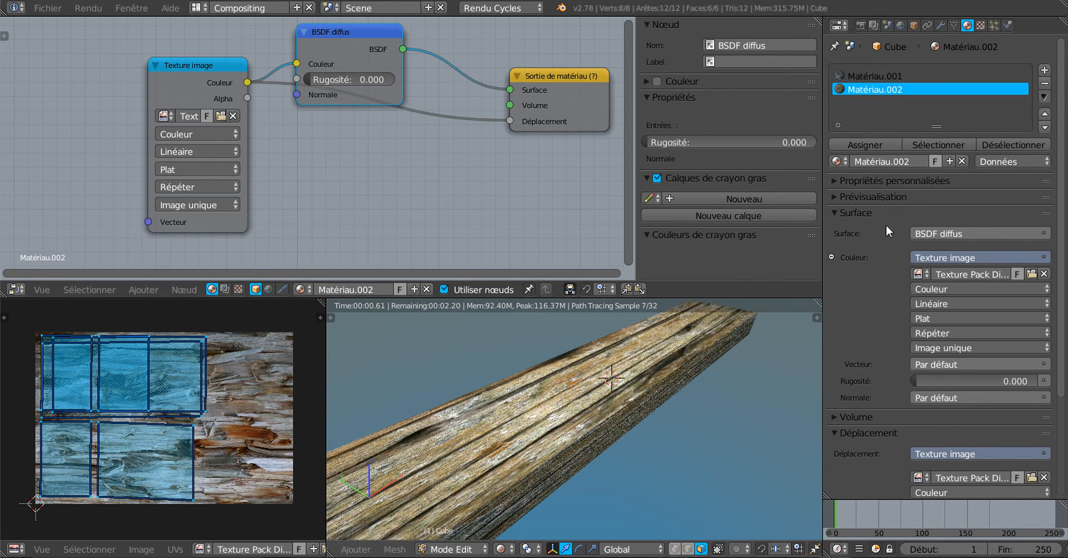
left_click(919, 271)
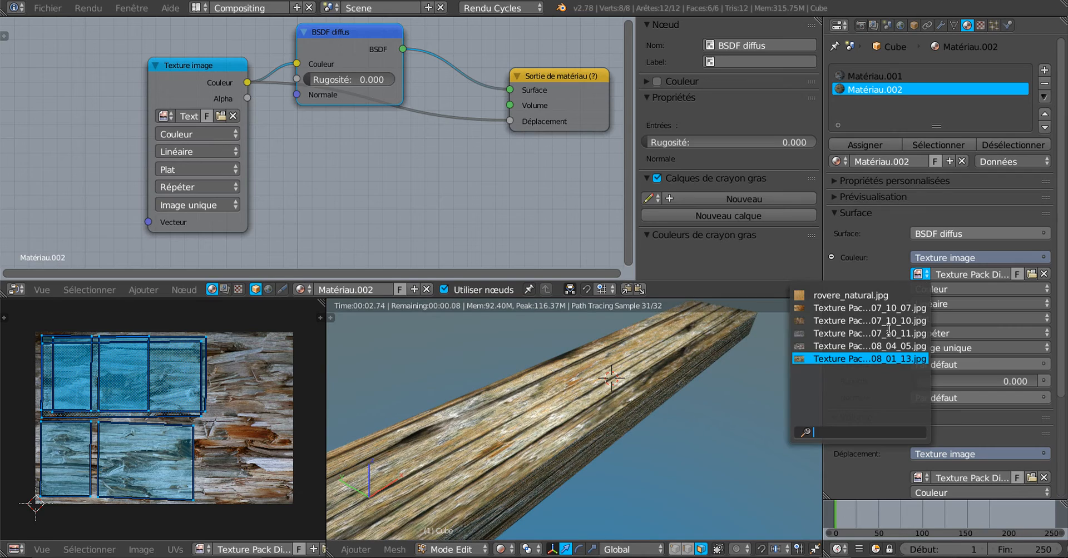
left_click(875, 349)
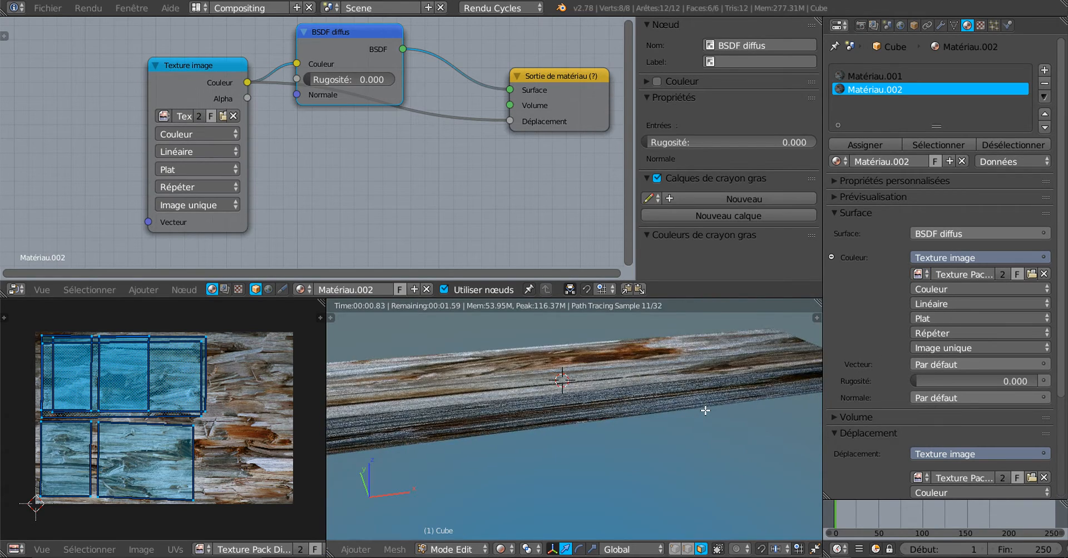
Load the parquet-chene-parquet-a-coller image from the Bois texture 1 folder into the second material and inspect the plank from several sides.
left_click(1028, 272)
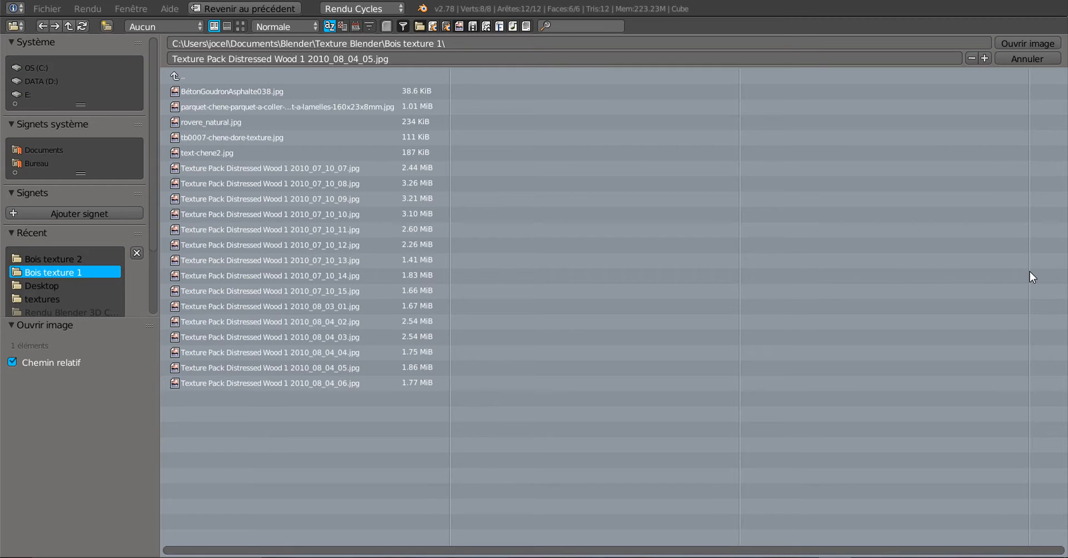
left_click(241, 26)
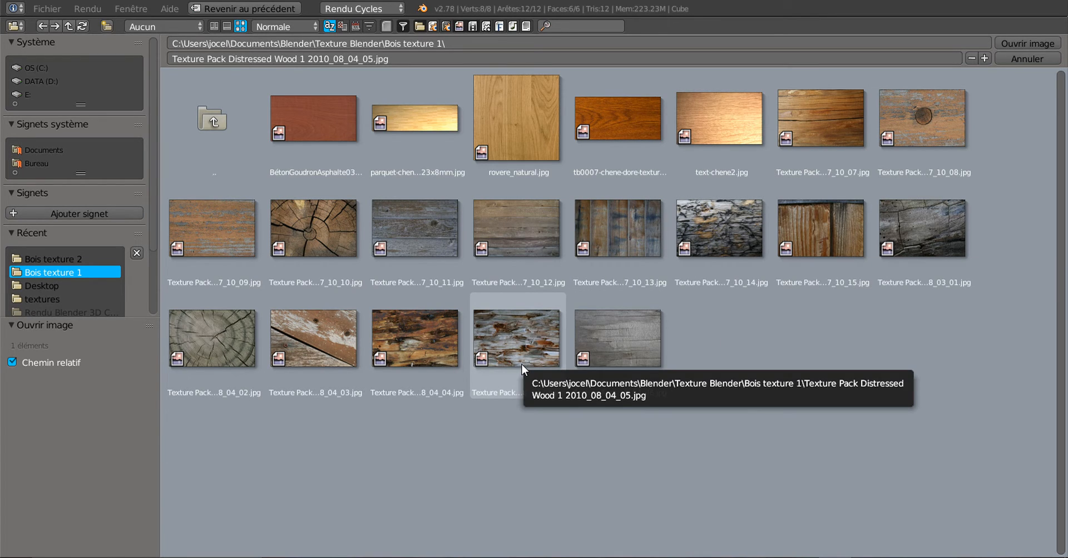
left_click(316, 131)
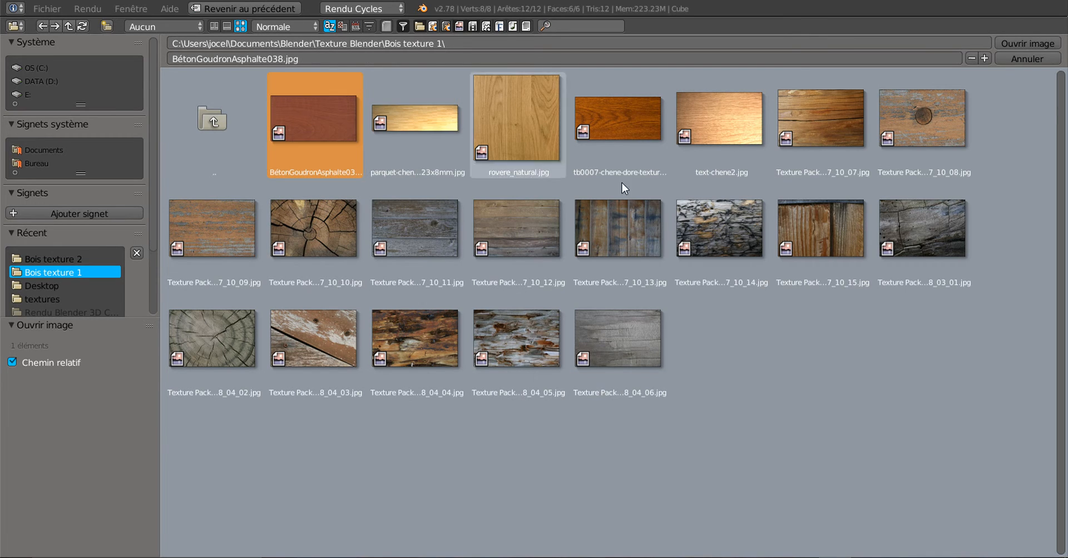
left_click(410, 134)
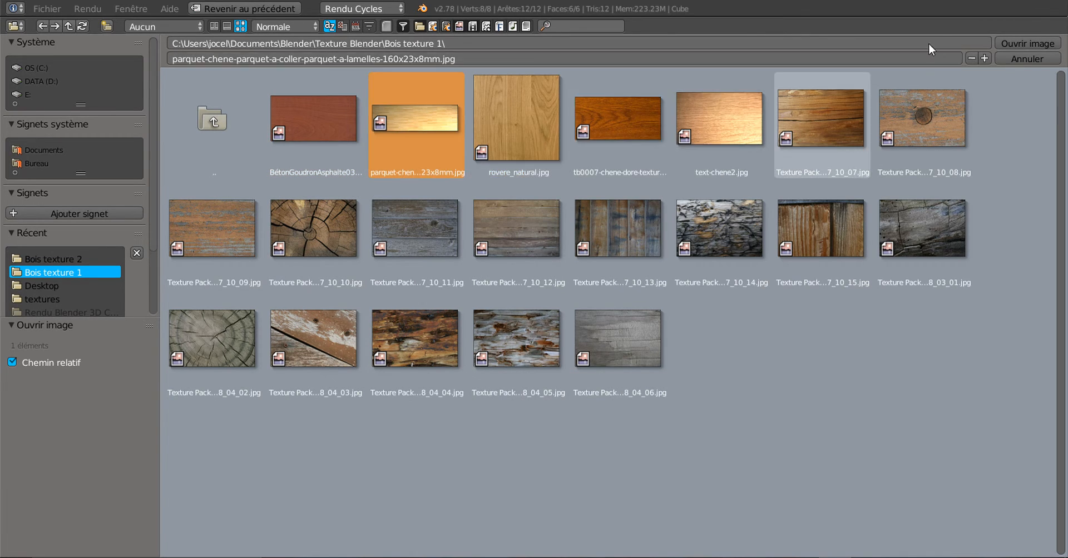
left_click(1012, 45)
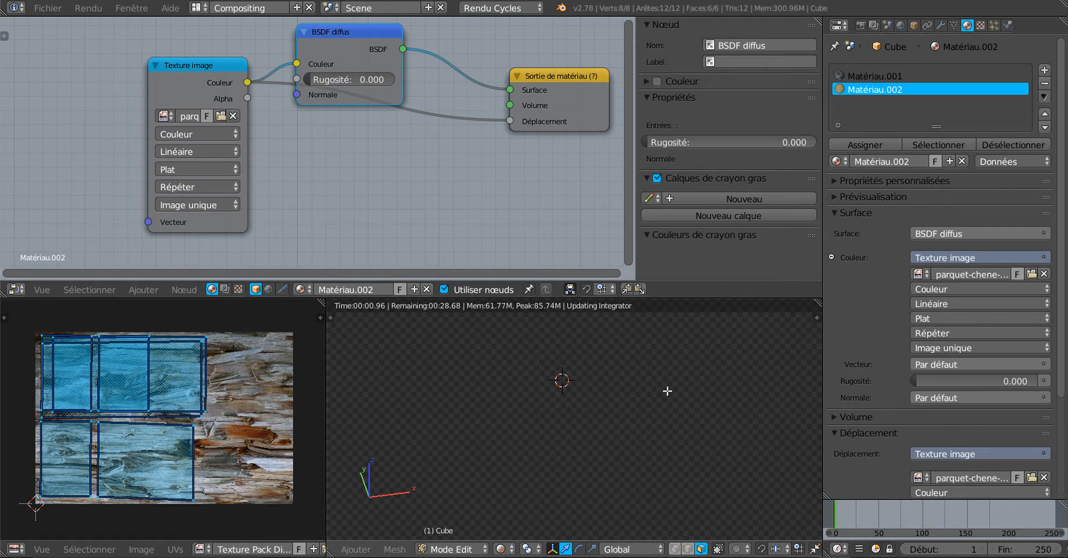
middle_click_drag(656, 436, 535, 418)
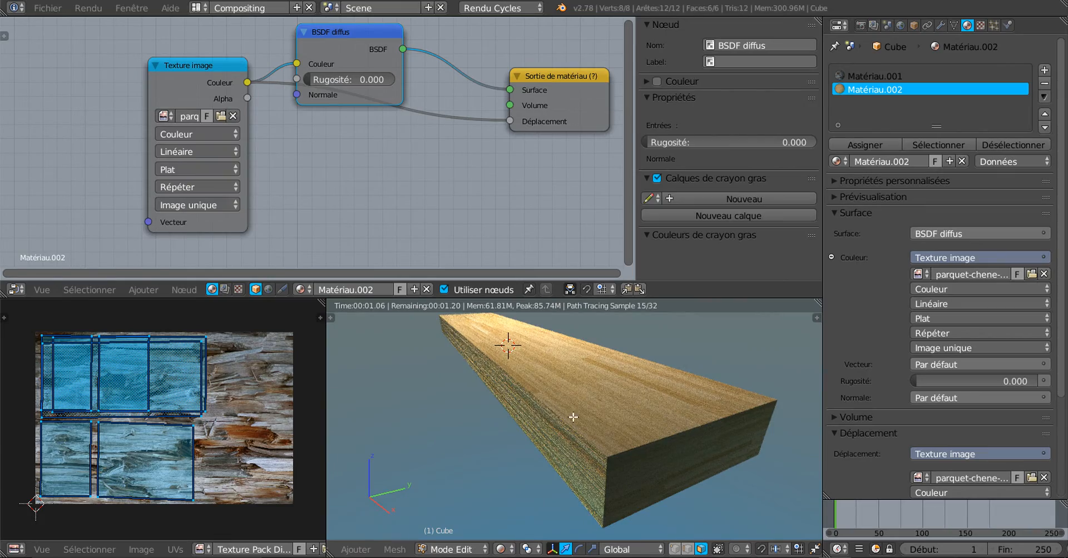
middle_click_drag(536, 419, 709, 435)
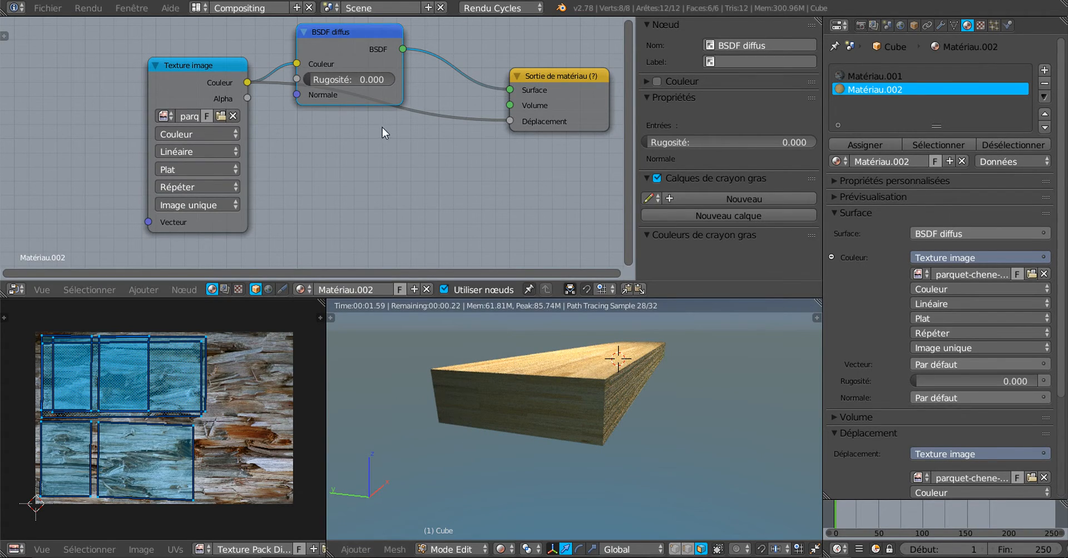
scroll(378, 344, "down", 2)
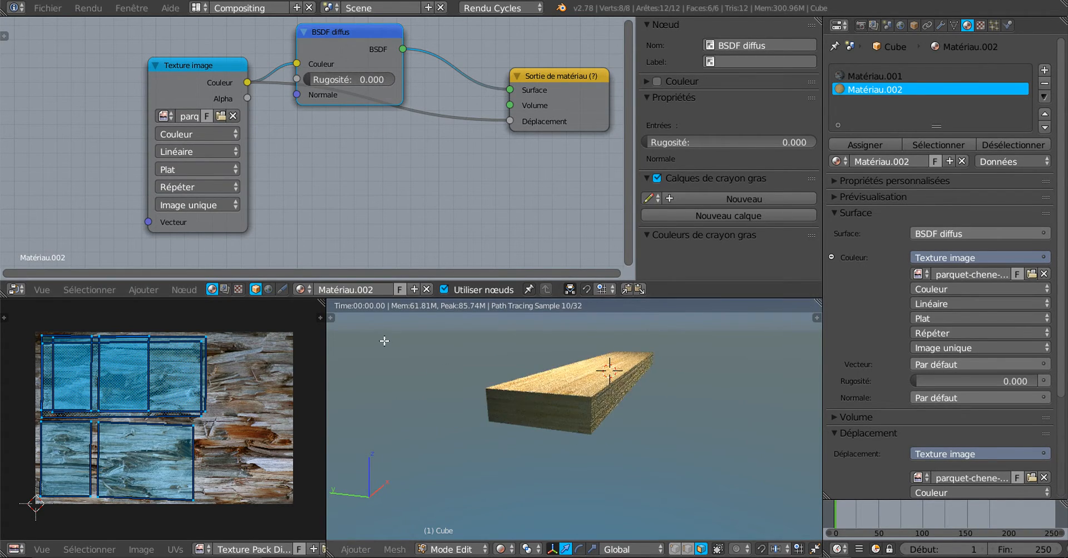
Move the diffuse BSDF node higher above the displacement link and collapse the node editor's properties sidebar.
middle_click_drag(418, 196, 412, 239)
left_click_drag(362, 82, 377, 29)
scroll(395, 164, "down", 2)
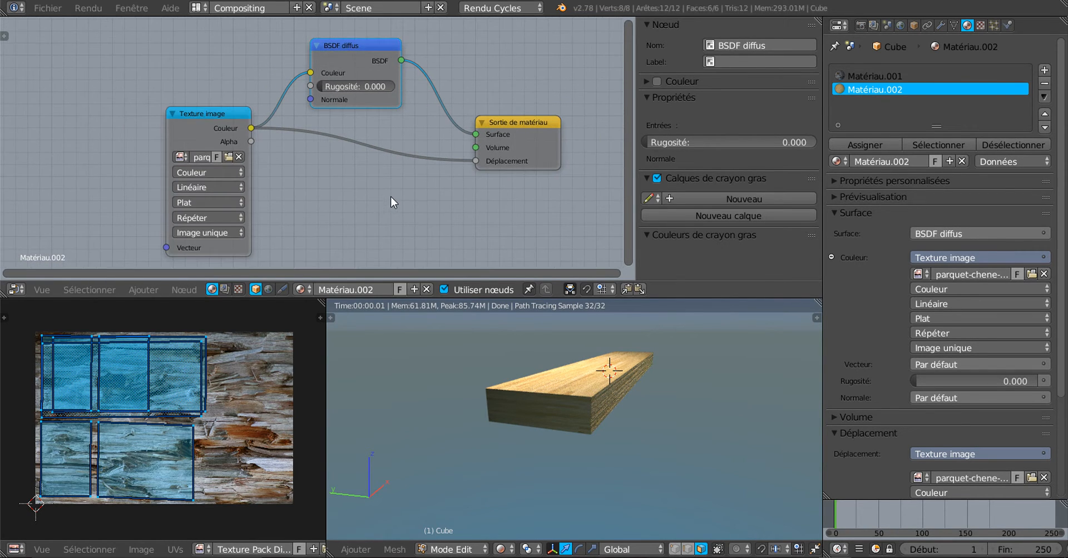
middle_click_drag(384, 207, 381, 187)
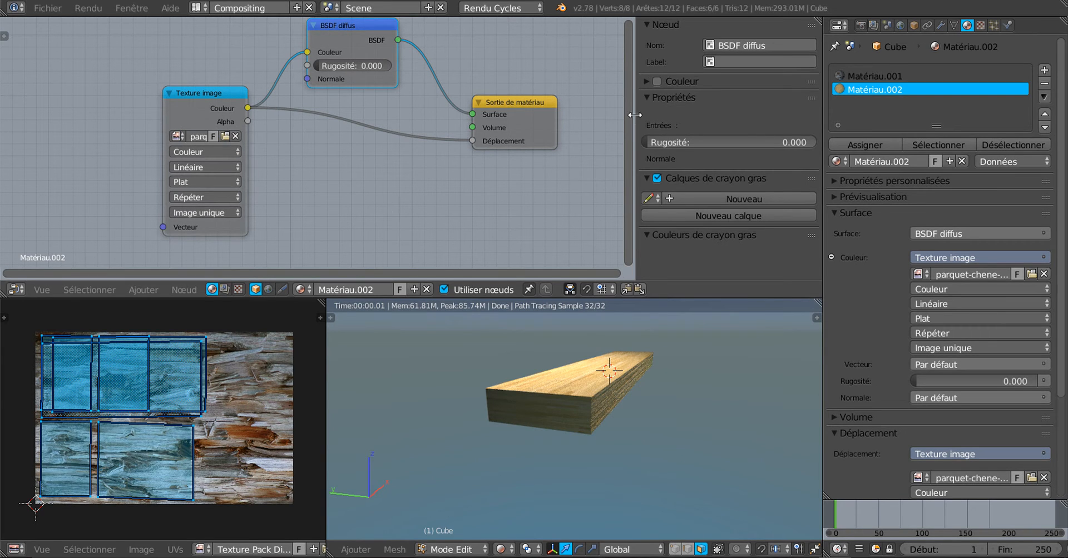
left_click_drag(634, 115, 815, 119)
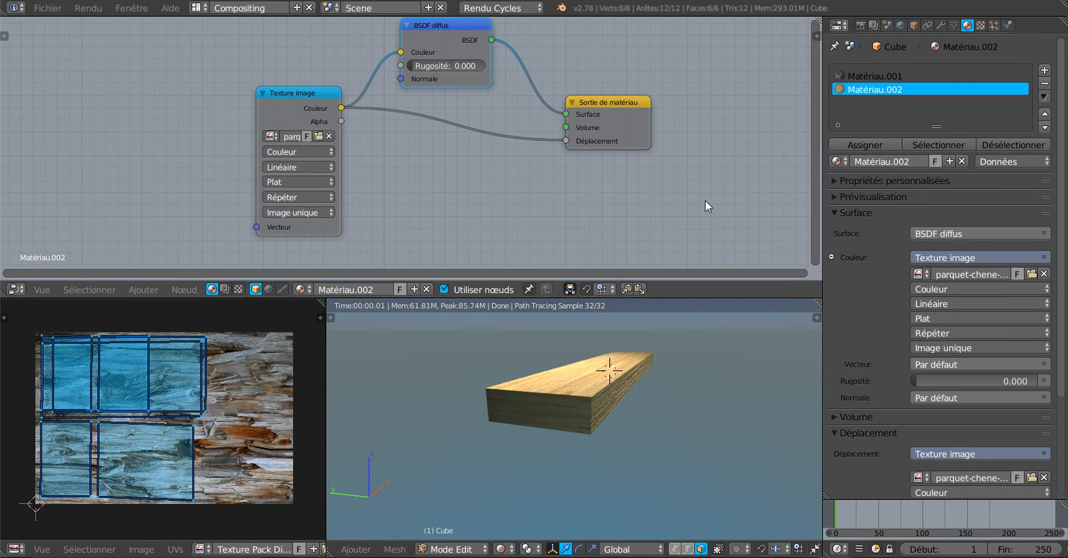
Load Free Metal Texture 24_10_2010 016.jpg from the Métal texture folder into the second material and inspect the plank up close.
left_click(1032, 274)
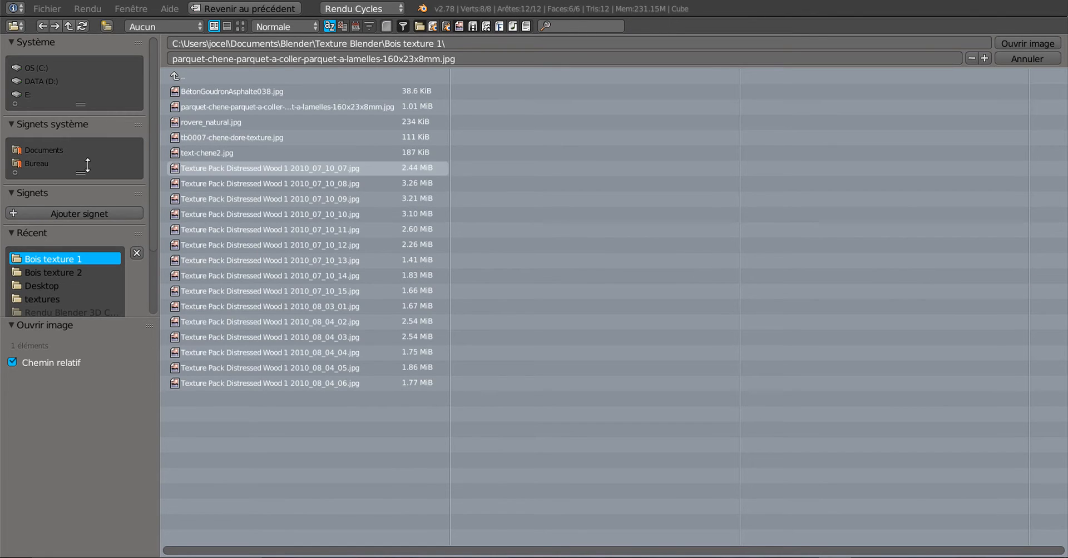
left_click(178, 77)
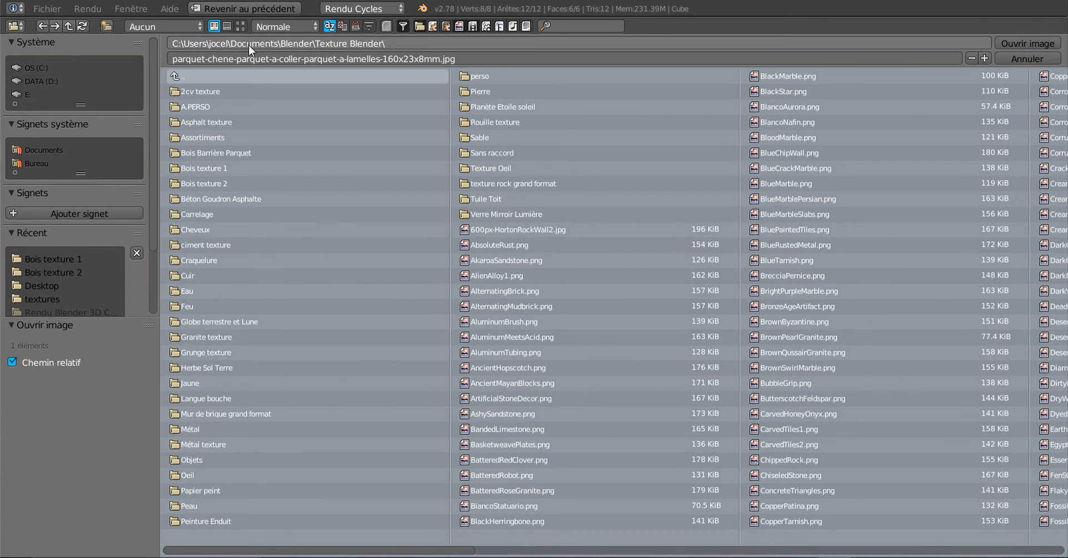
left_click(240, 26)
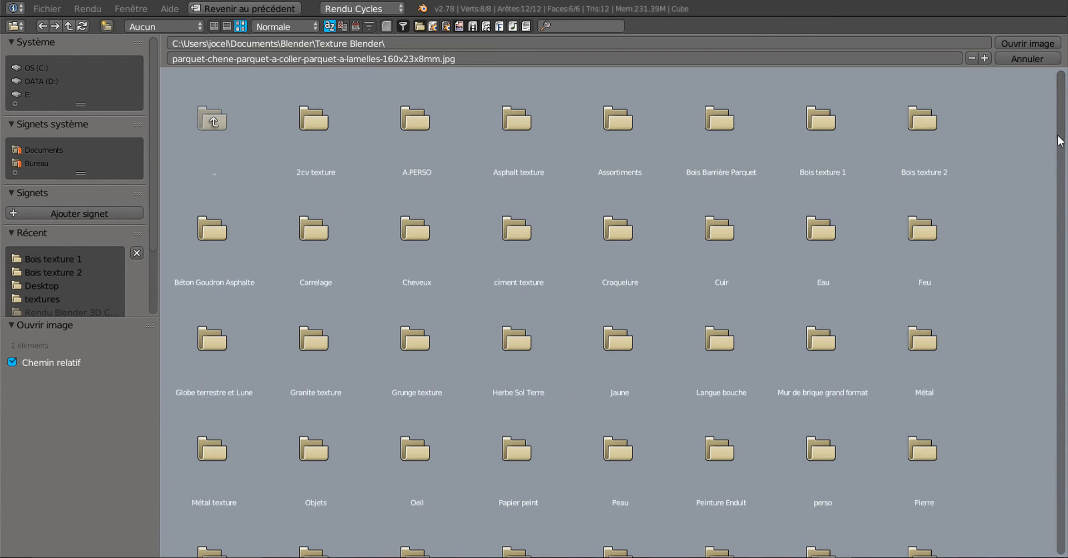
left_click_drag(1062, 131, 1062, 167)
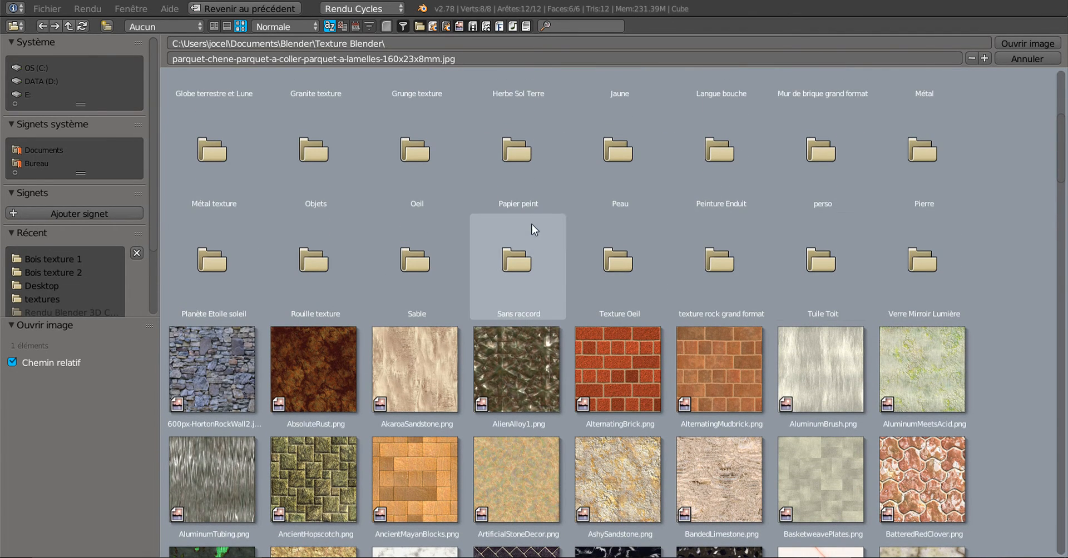
scroll(366, 239, "up", 1)
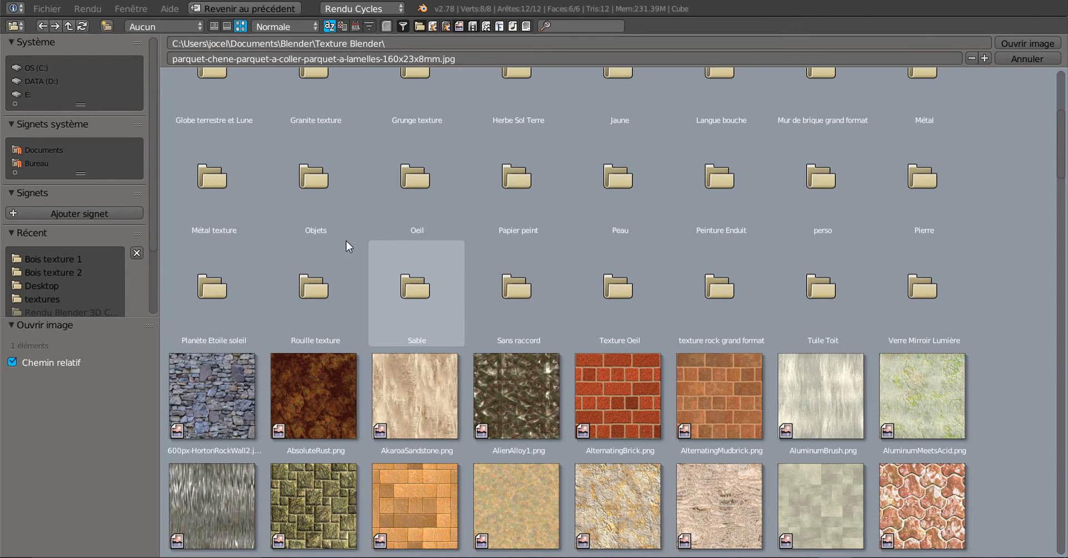
left_click(218, 176)
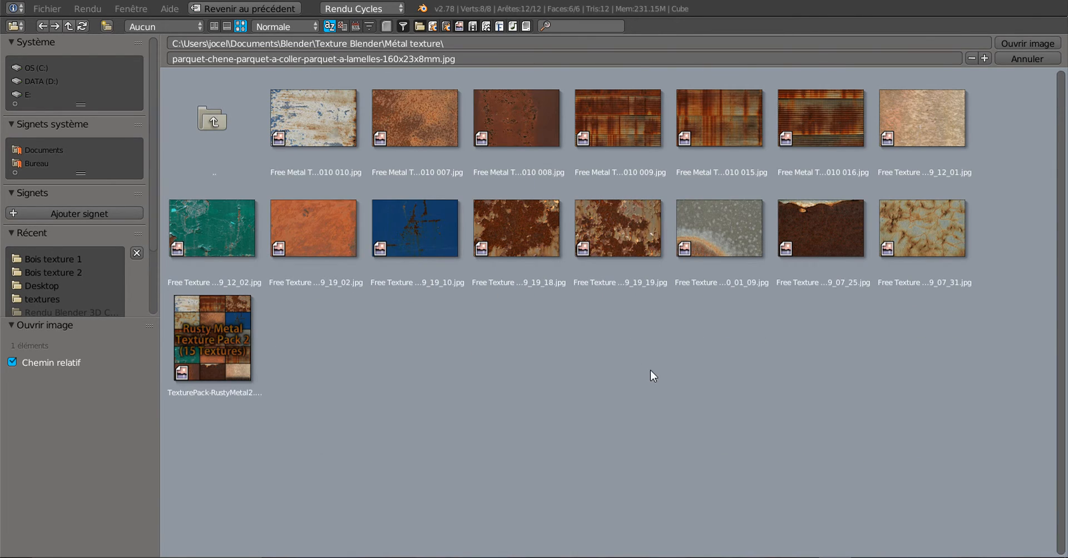
left_click(829, 119)
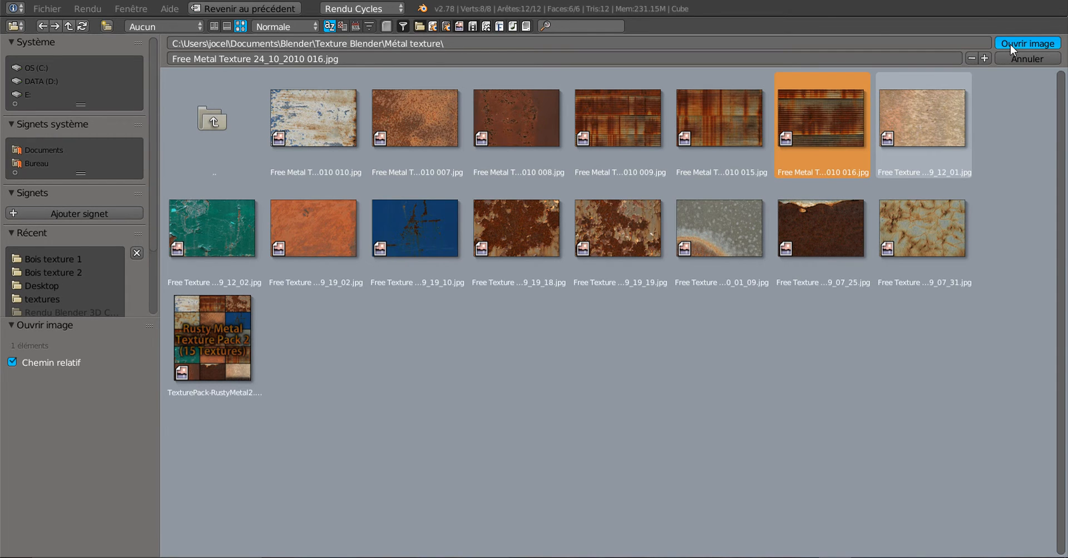
left_click(1010, 44)
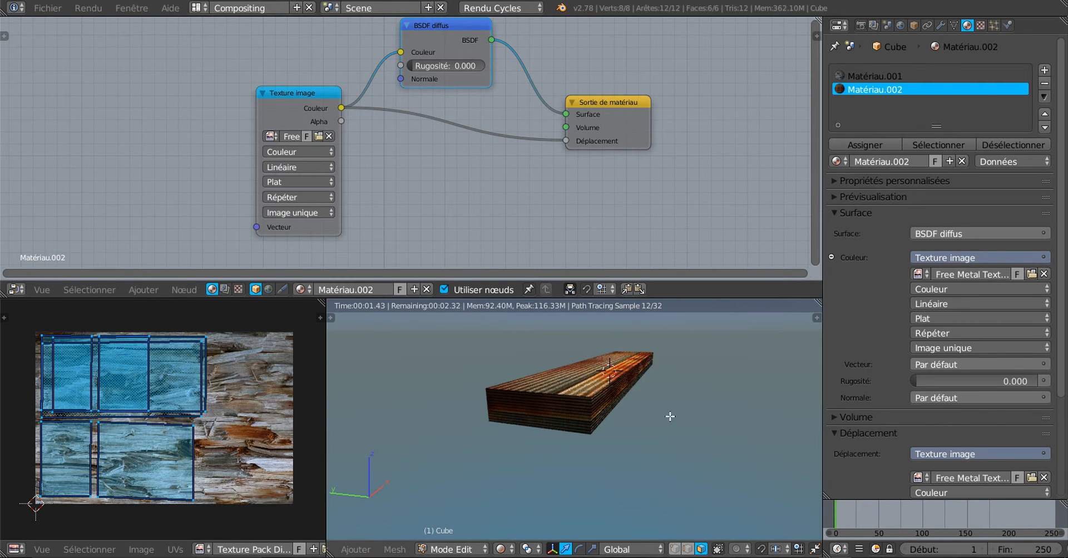
middle_click_drag(594, 461, 573, 446)
scroll(569, 443, "up", 3)
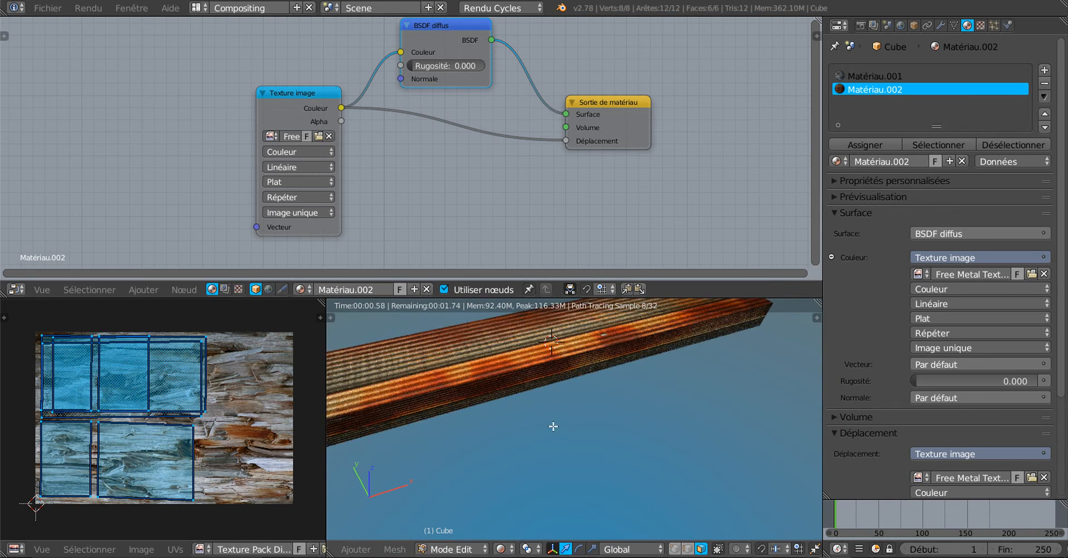
Show the Free Metal Texture image ending in 2010 016.jpg behind the UV islands.
left_click(141, 549)
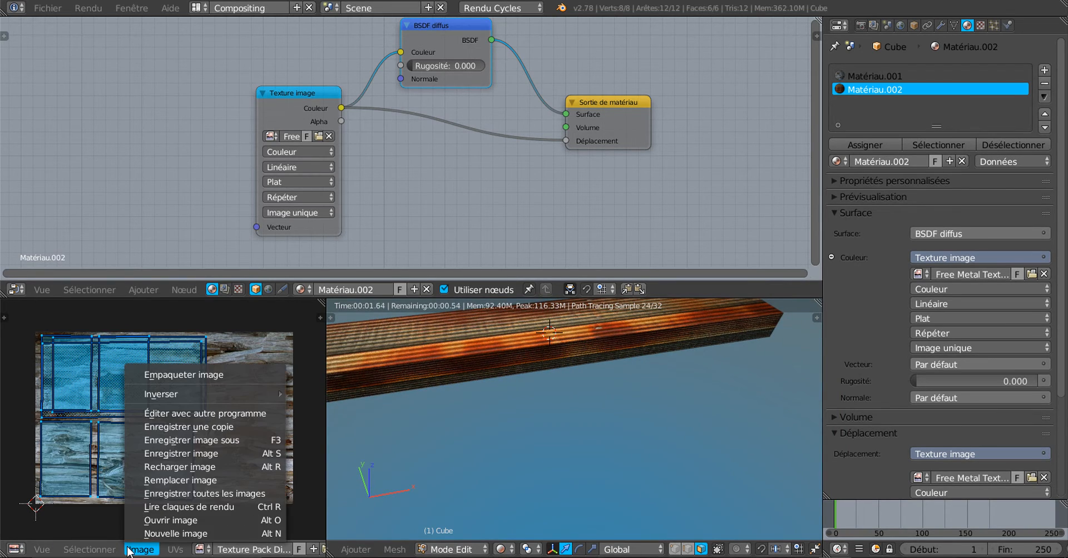
mouse_move(169, 550)
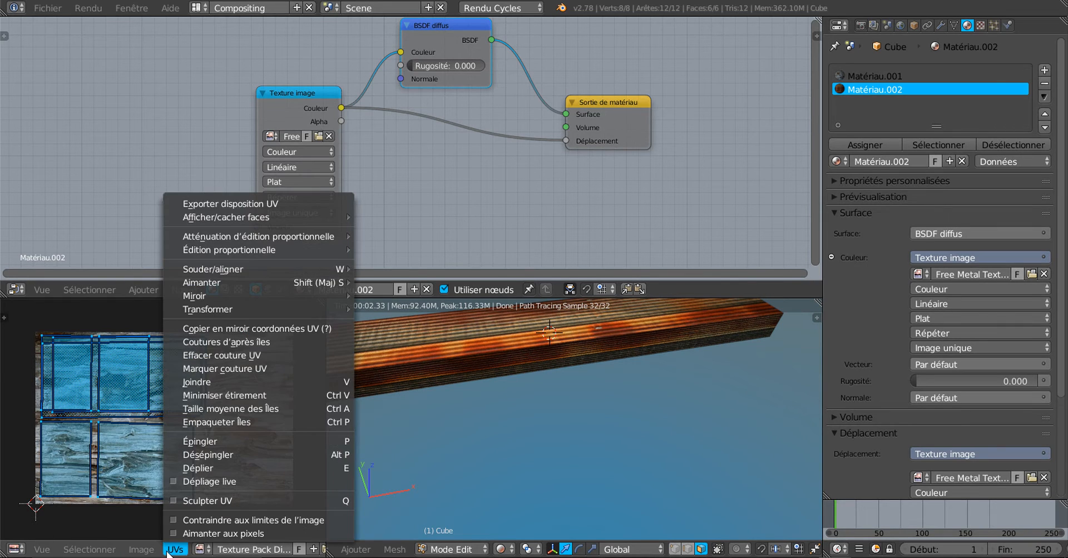
left_click(199, 550)
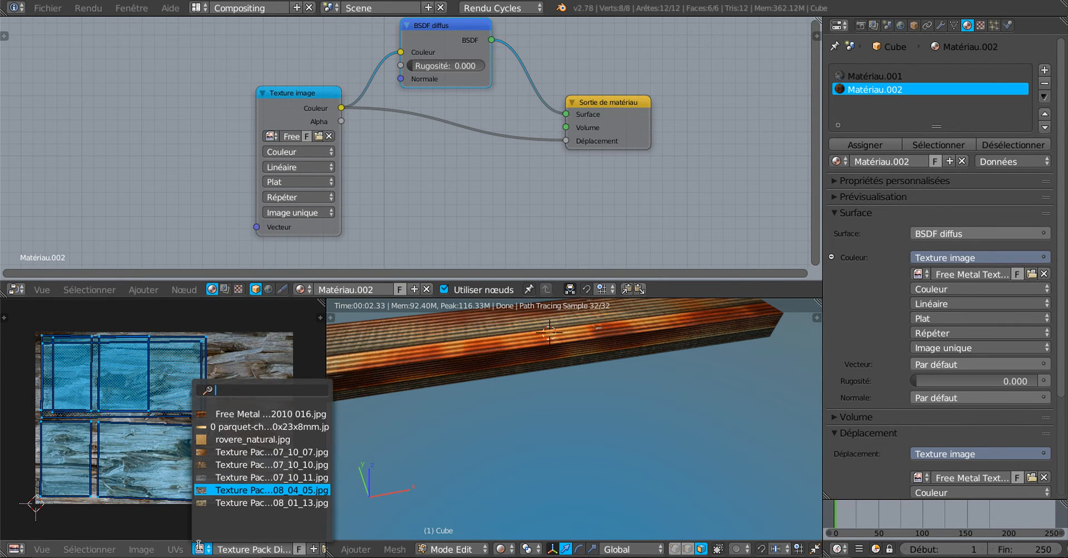
left_click(232, 414)
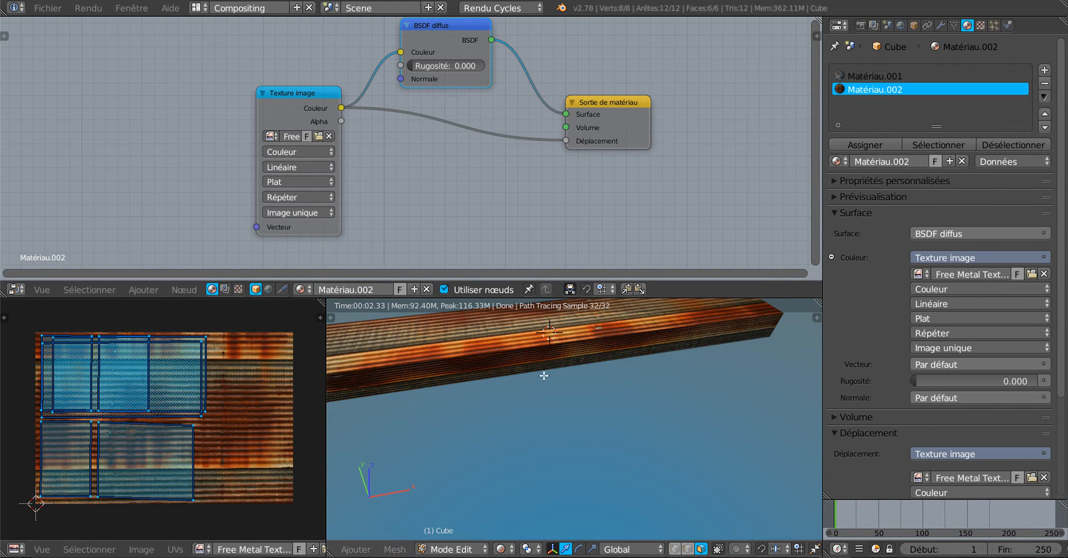
middle_click_drag(601, 419, 632, 442)
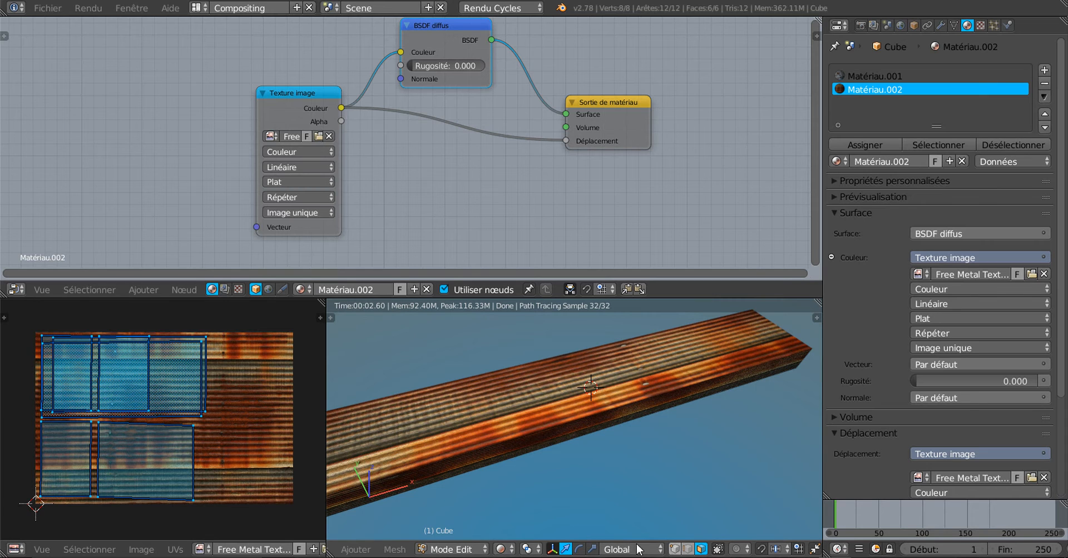
Set the 3D view to Material shading and select only the plank's top face.
left_click(509, 550)
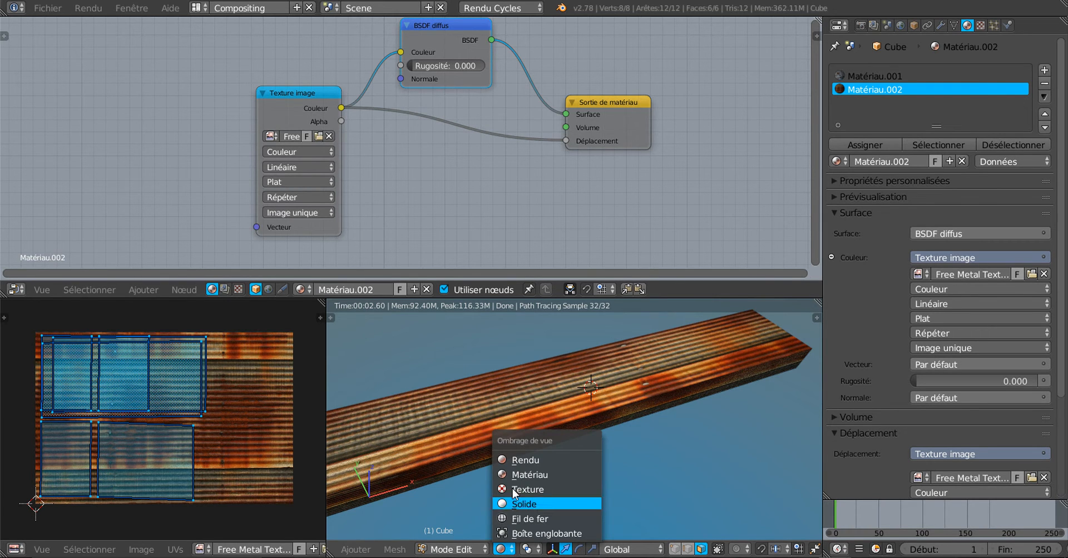
left_click(527, 470)
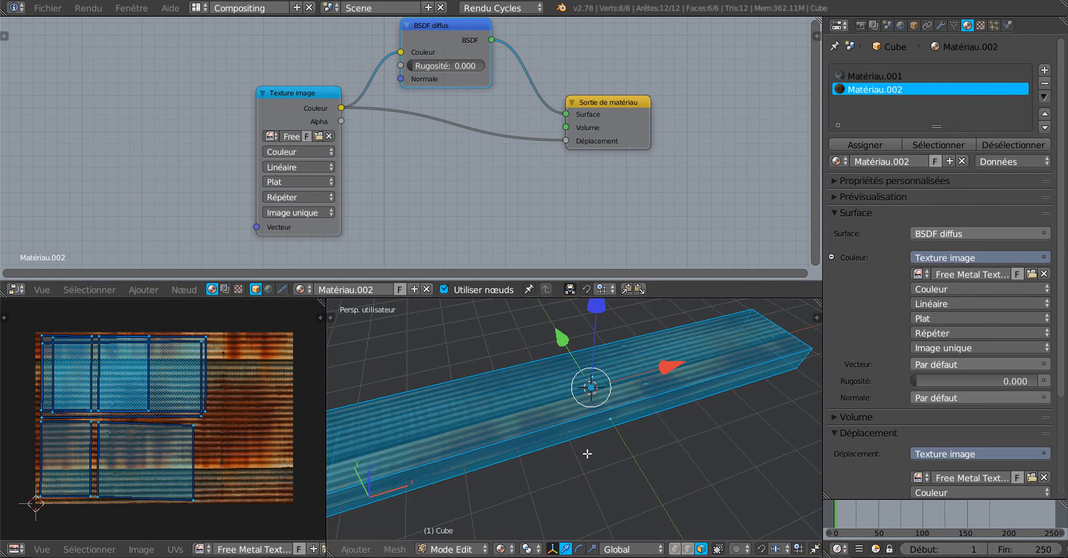
middle_click_drag(582, 482, 535, 501)
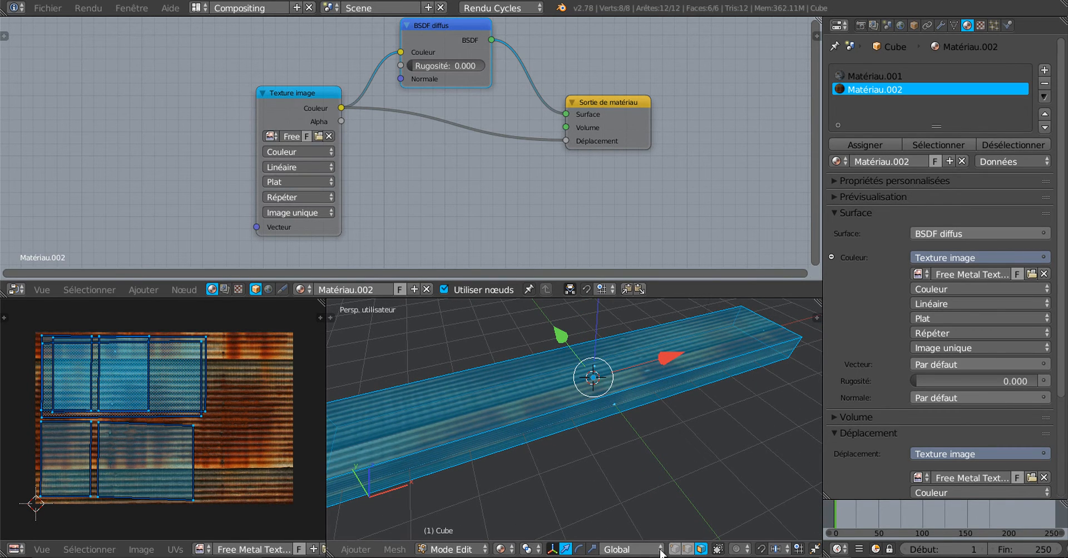
right_click(551, 369)
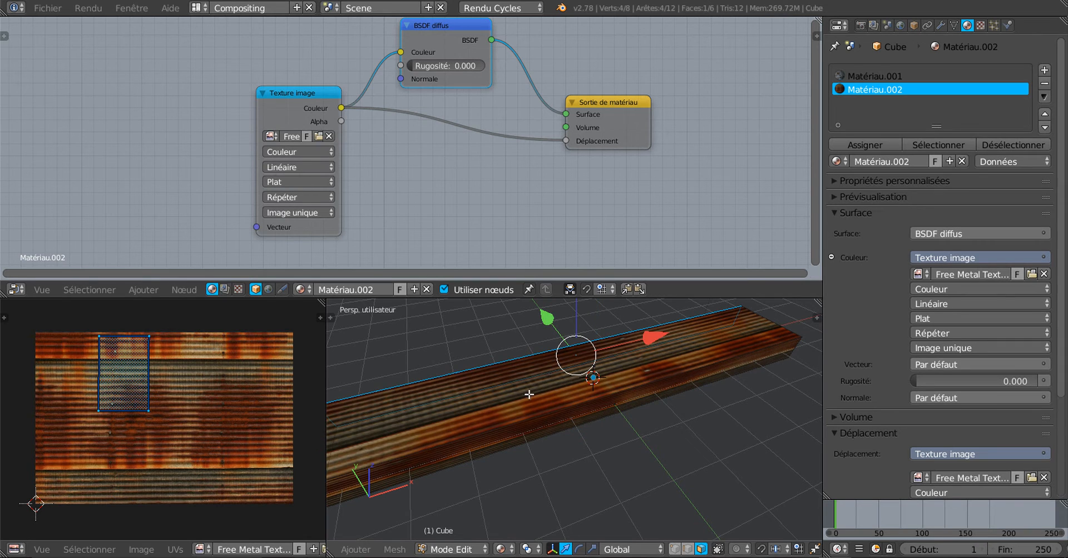
right_click(582, 370)
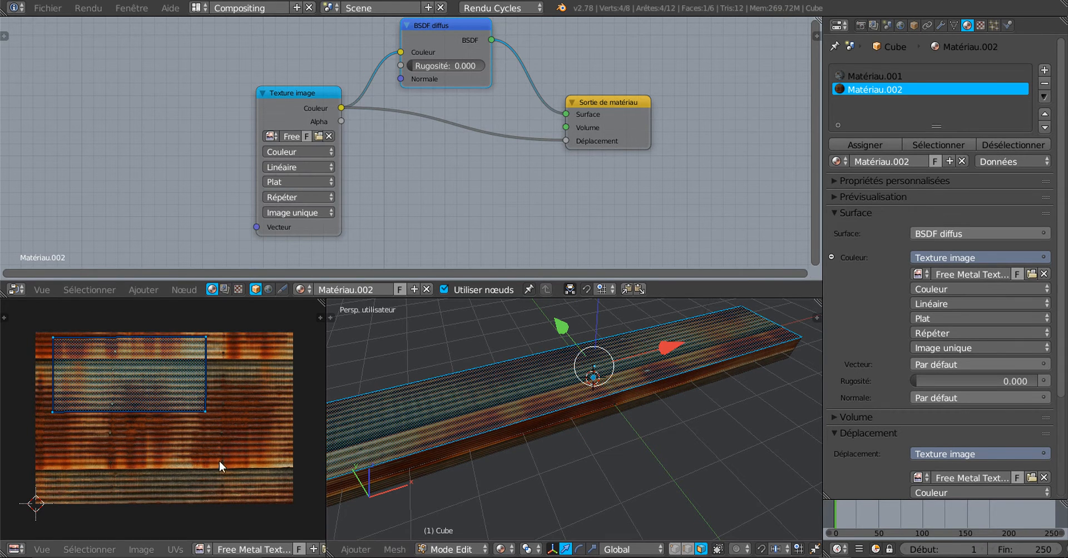
Move the top face's UV island toward the centre of the corrugated metal image.
middle_click_drag(377, 465, 352, 459)
key("g")
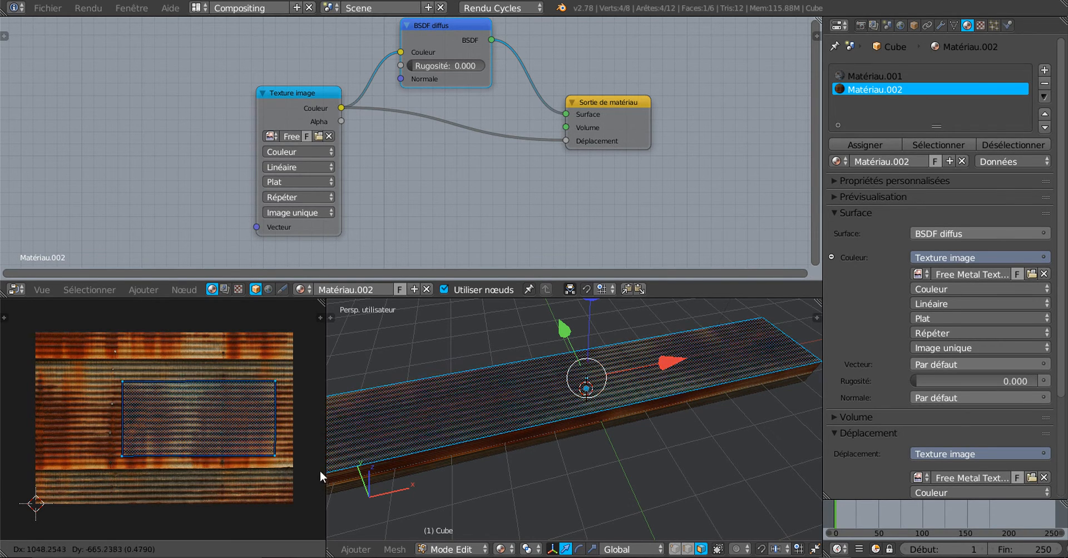
left_click(285, 463)
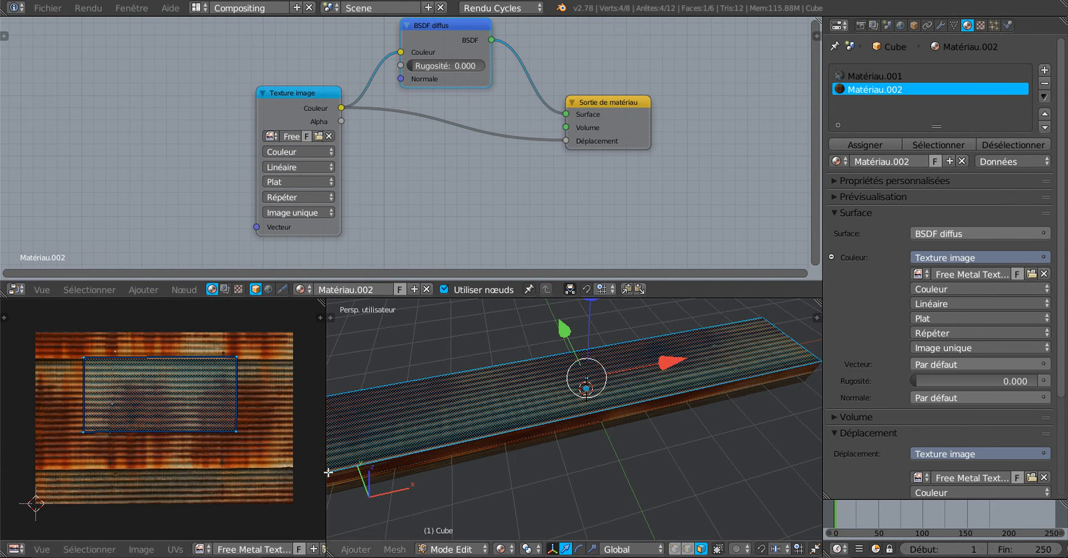
Scale up the plank's top face in the 3D view and shrink its UV island on the metal image.
key("s")
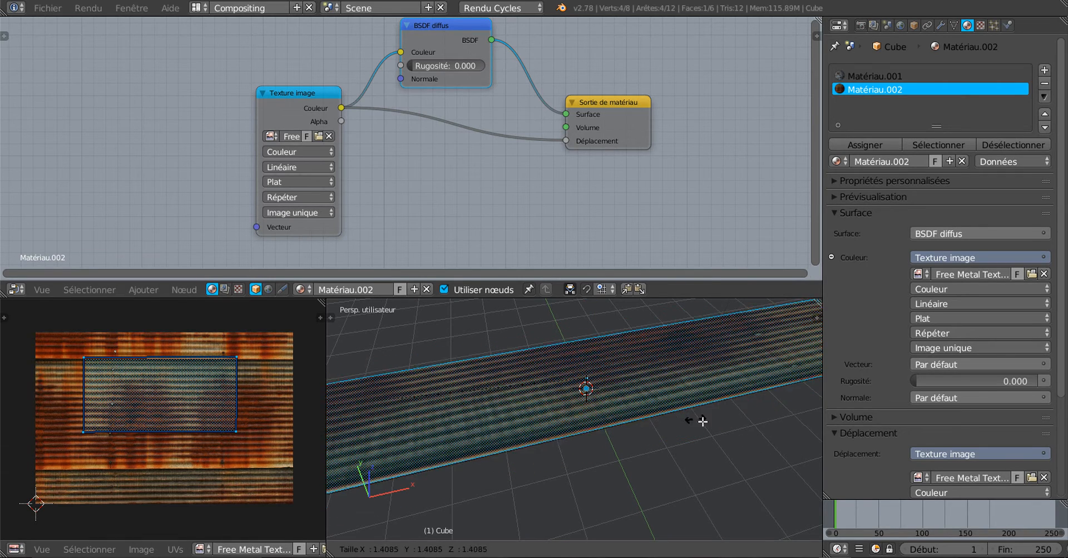
left_click(407, 407)
key("s")
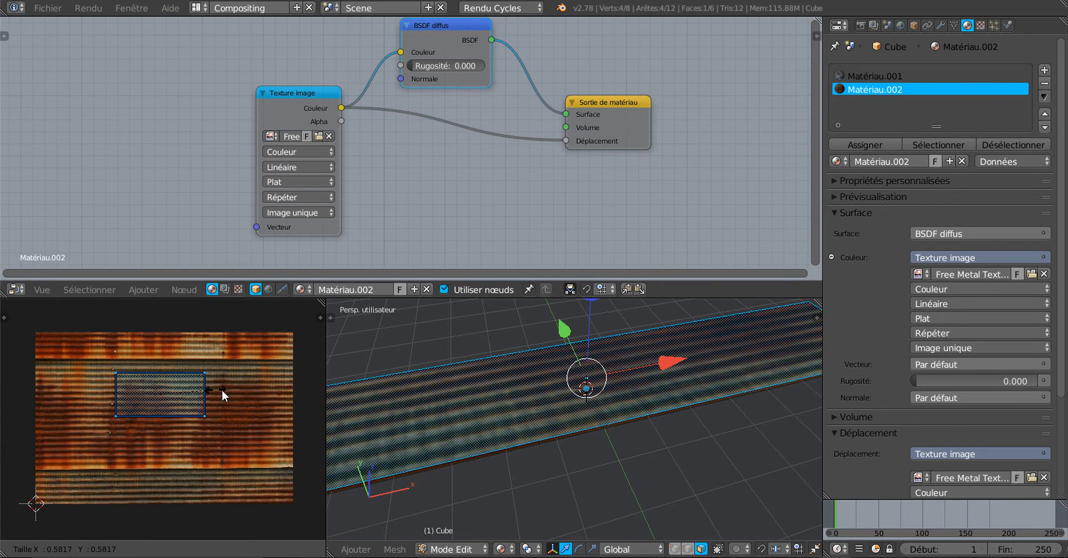
left_click(225, 392)
scroll(225, 391, "down", 1)
scroll(201, 427, "up", 2)
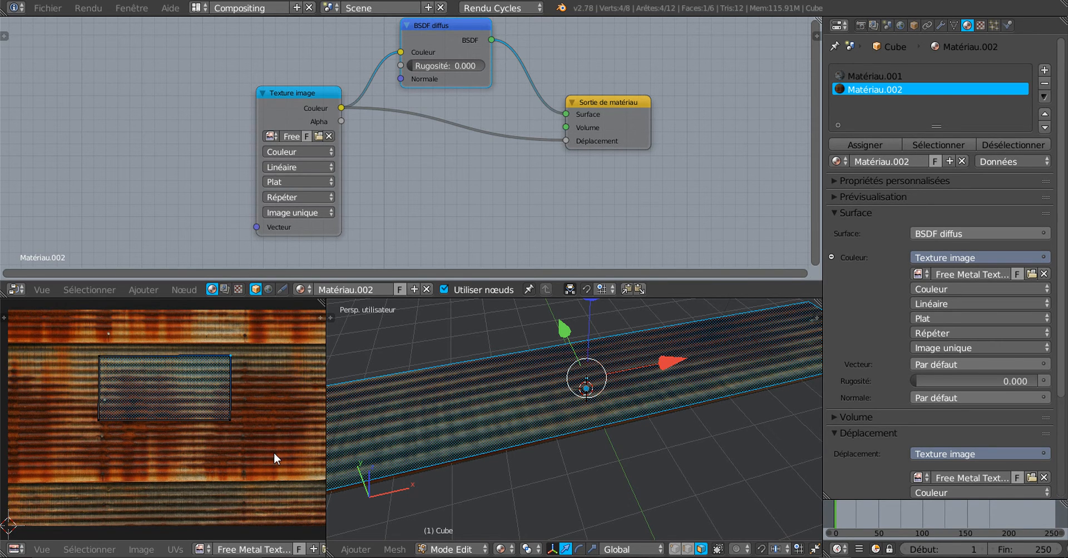
key("g")
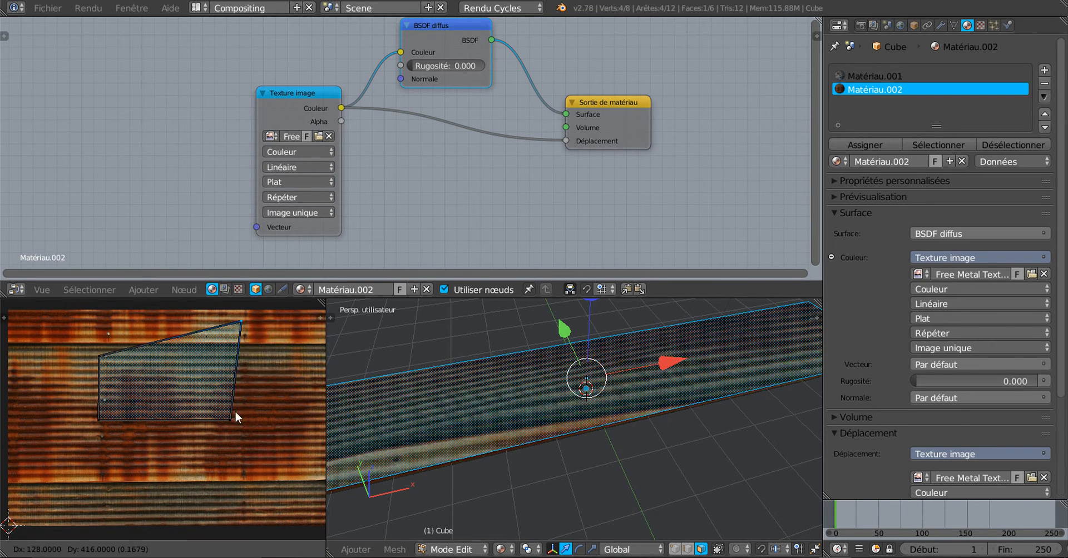
key("Escape")
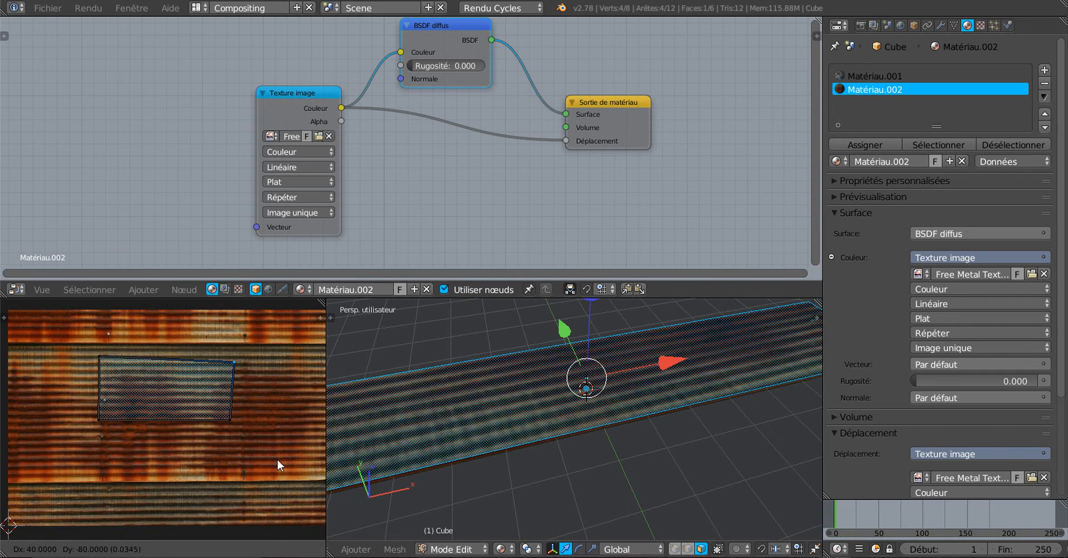
scroll(224, 447, "down", 1)
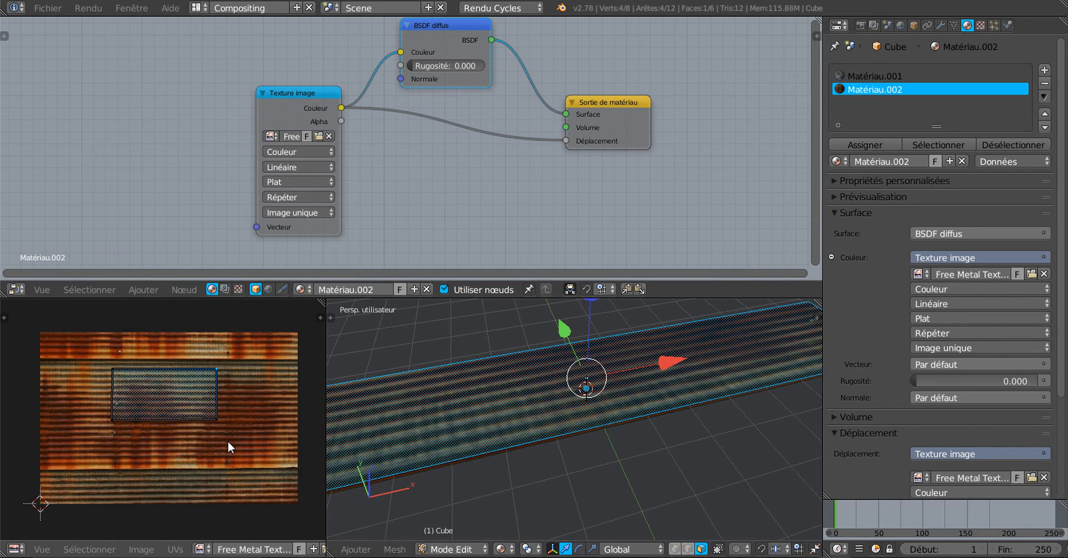
Select only the plank's long front side face in the 3D view.
middle_click_drag(549, 509, 545, 464)
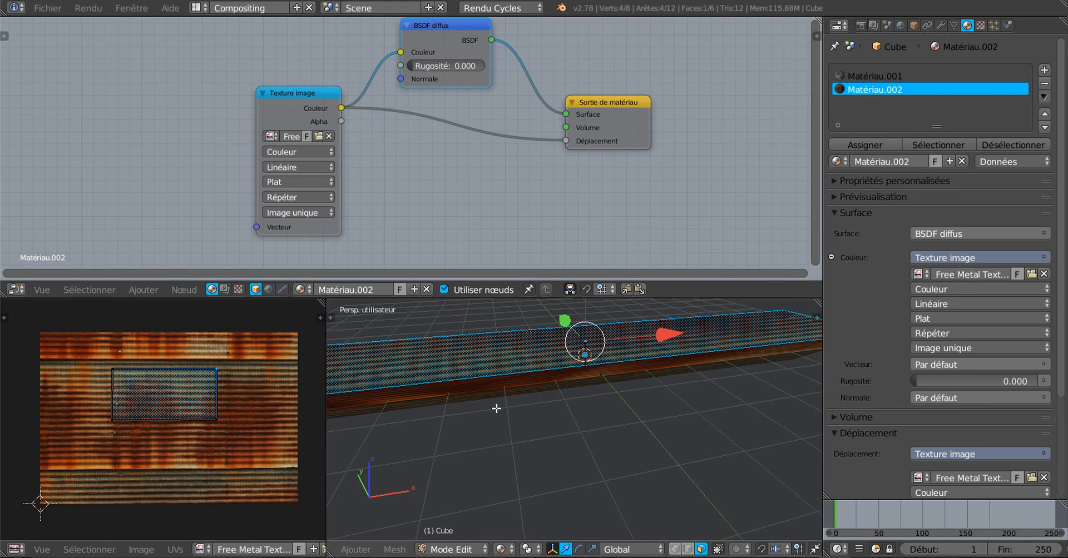
middle_click_drag(496, 409, 517, 414)
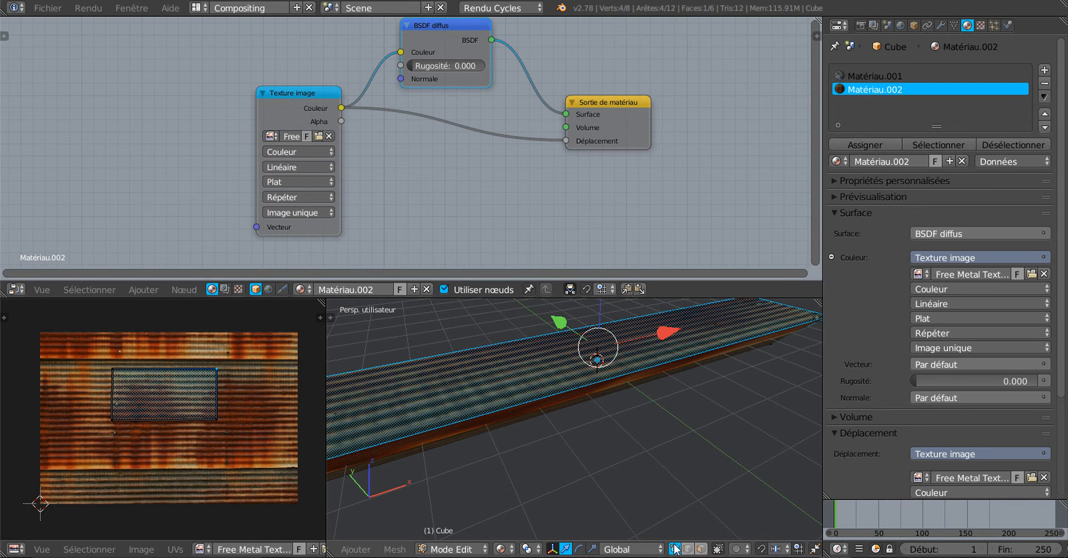
right_click(604, 391)
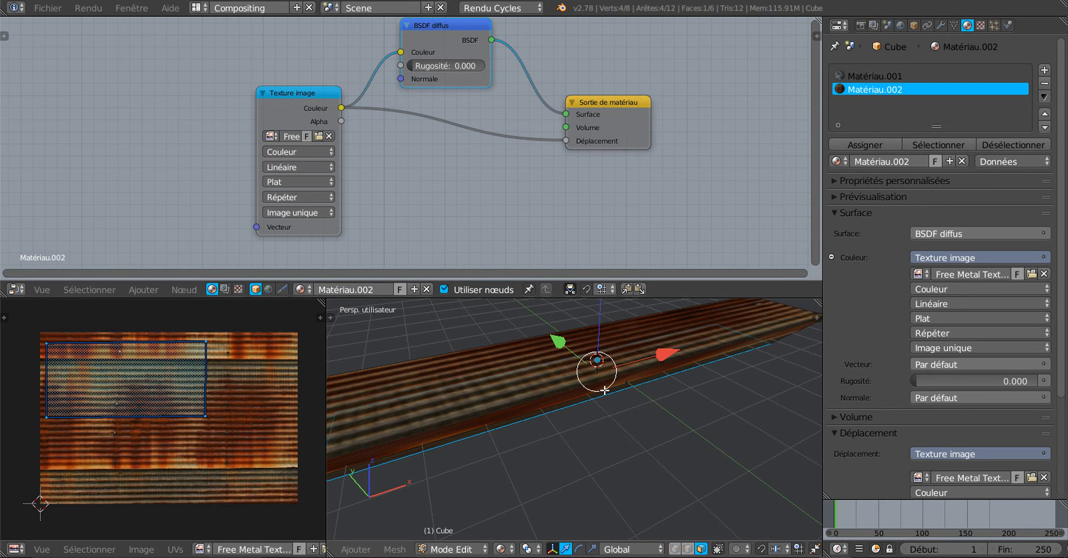
right_click(620, 381)
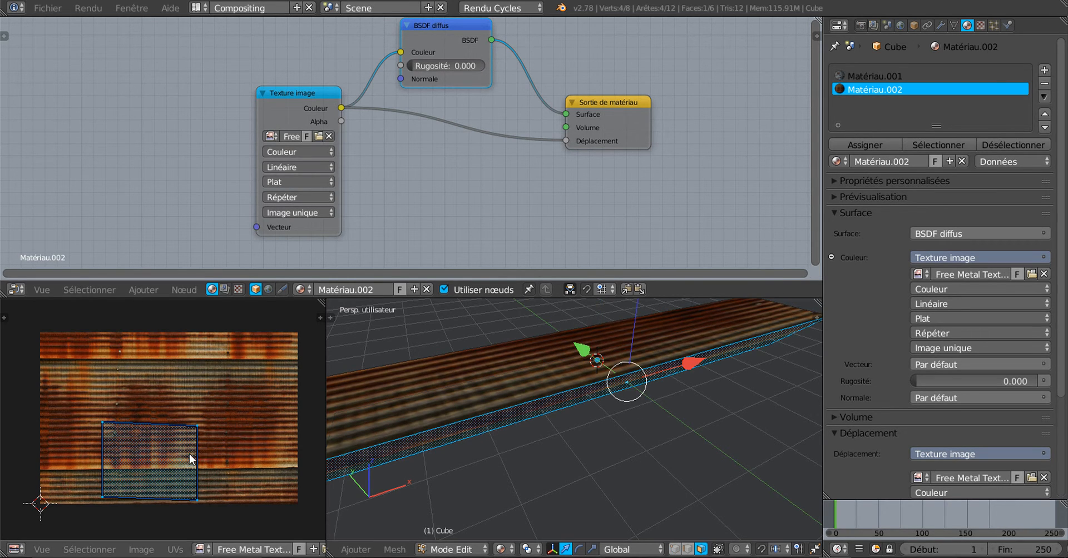
middle_click_drag(374, 473, 599, 501)
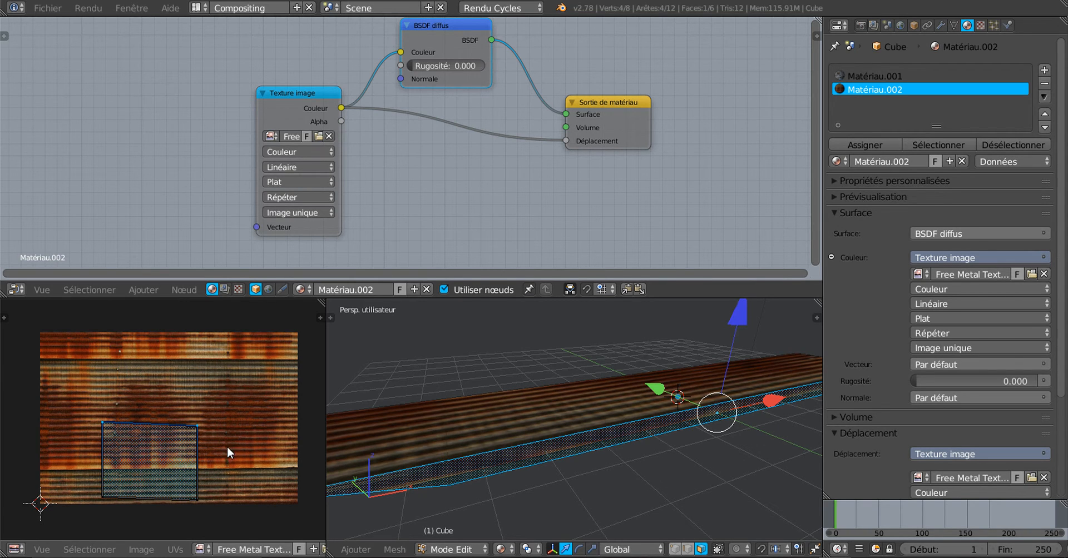
Nudge the upper-right corner of the side face's UV island, and move the whole island up to the centre of the metal image.
key("g")
right_click(225, 388)
key("g")
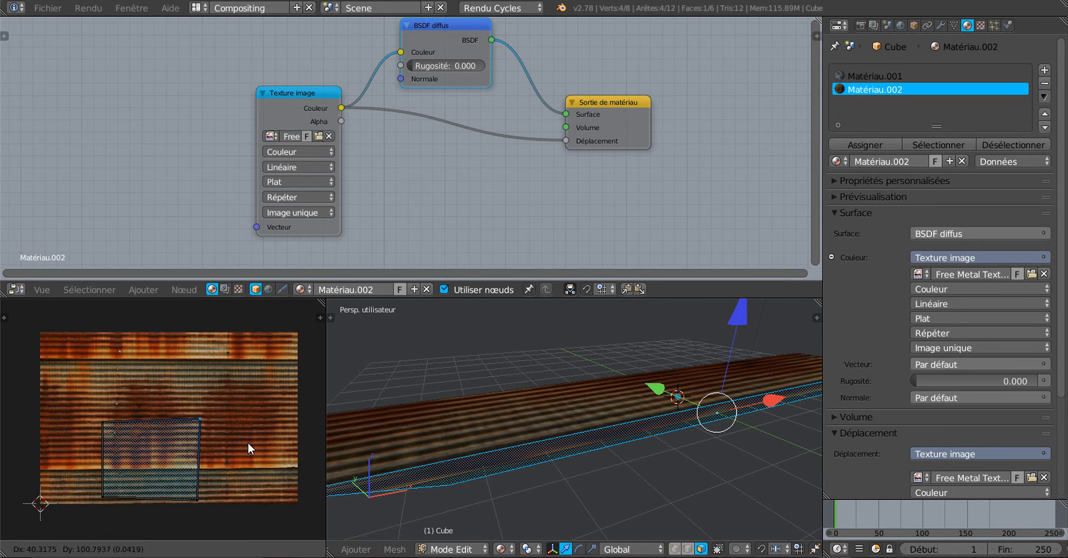
left_click(245, 445)
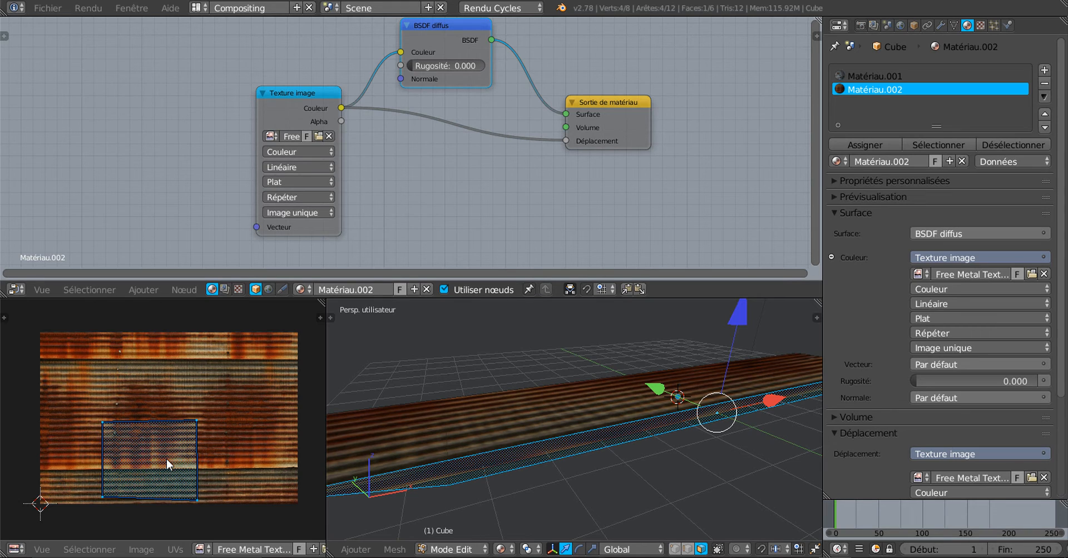
key("g")
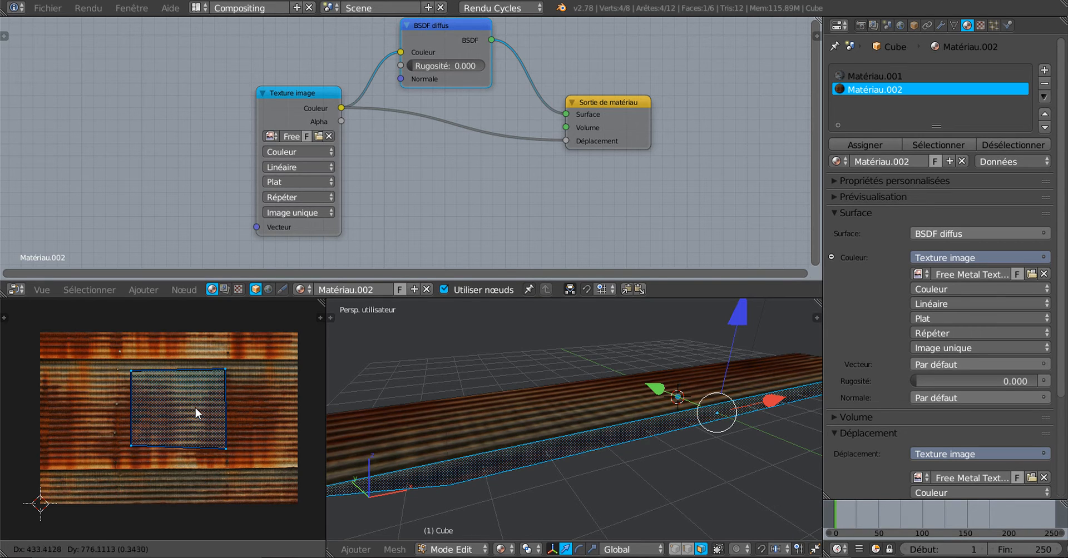
left_click(195, 407)
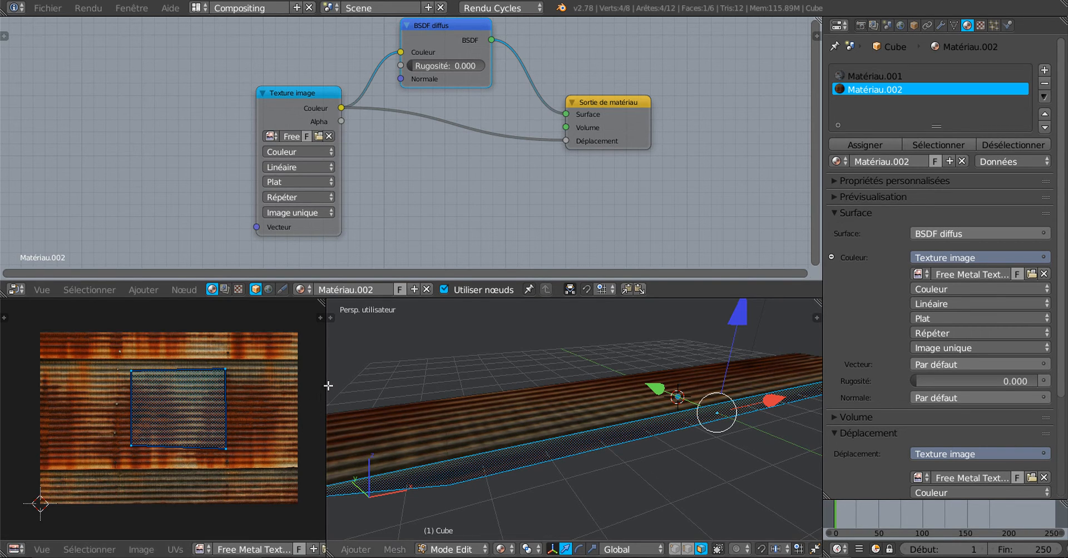
Enlarge the UV editor at the expense of the 3D view and node editor for a closer look at the island.
left_click_drag(325, 388, 728, 422)
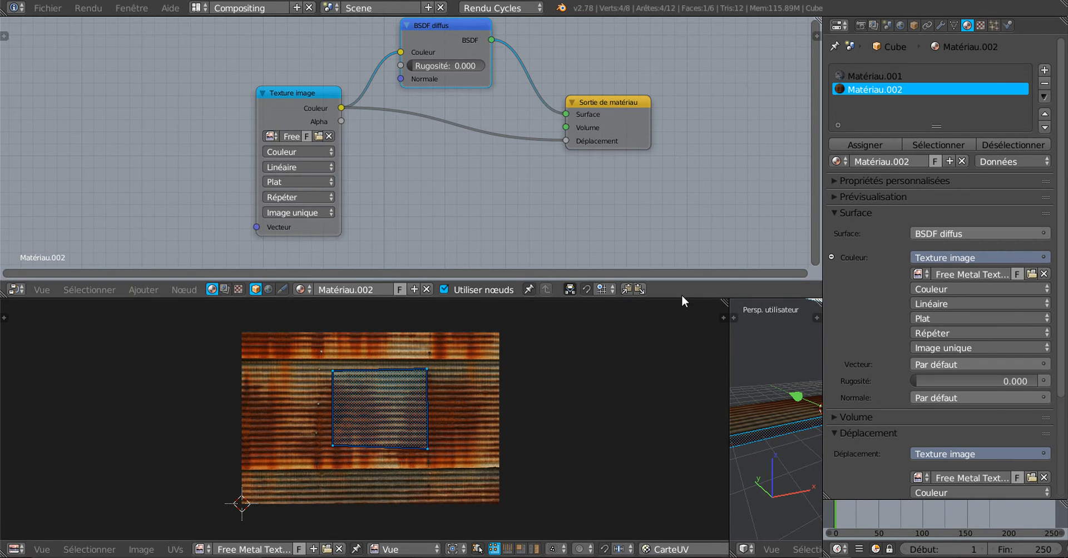
left_click_drag(682, 300, 444, 80)
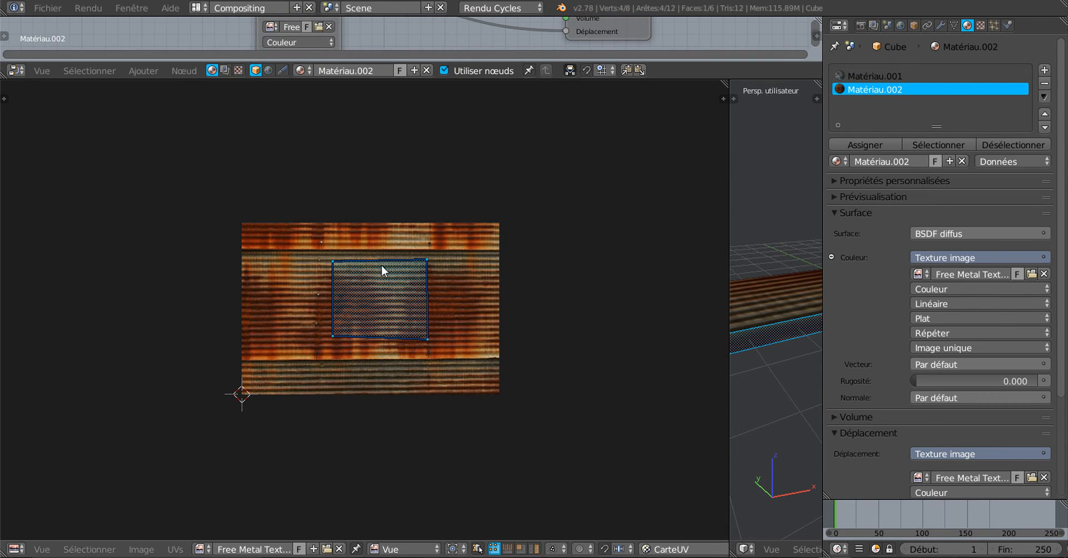
scroll(375, 271, "up", 3)
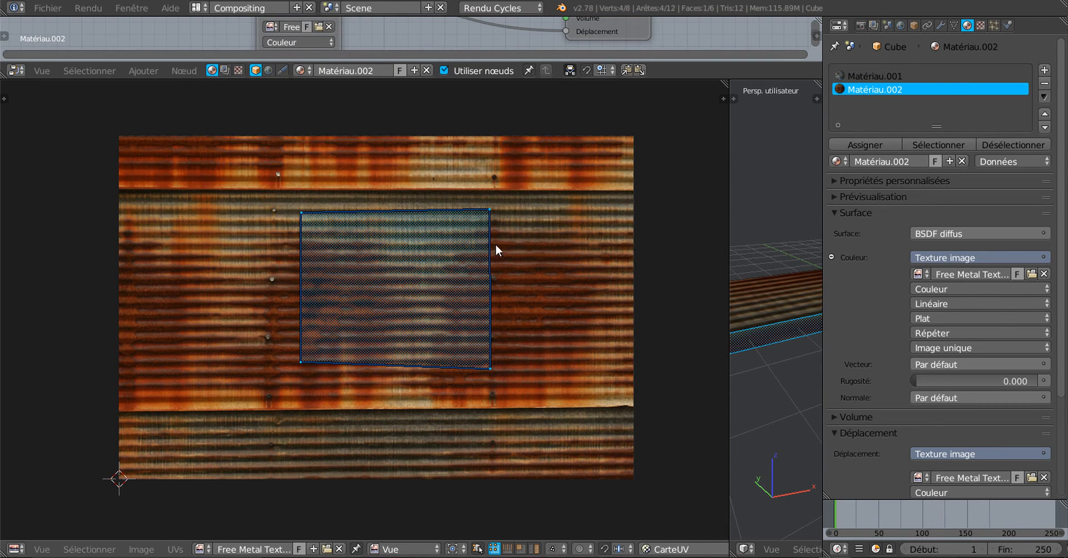
Try pulling the upper-right corner of the side face's UV island up and outward.
key("g")
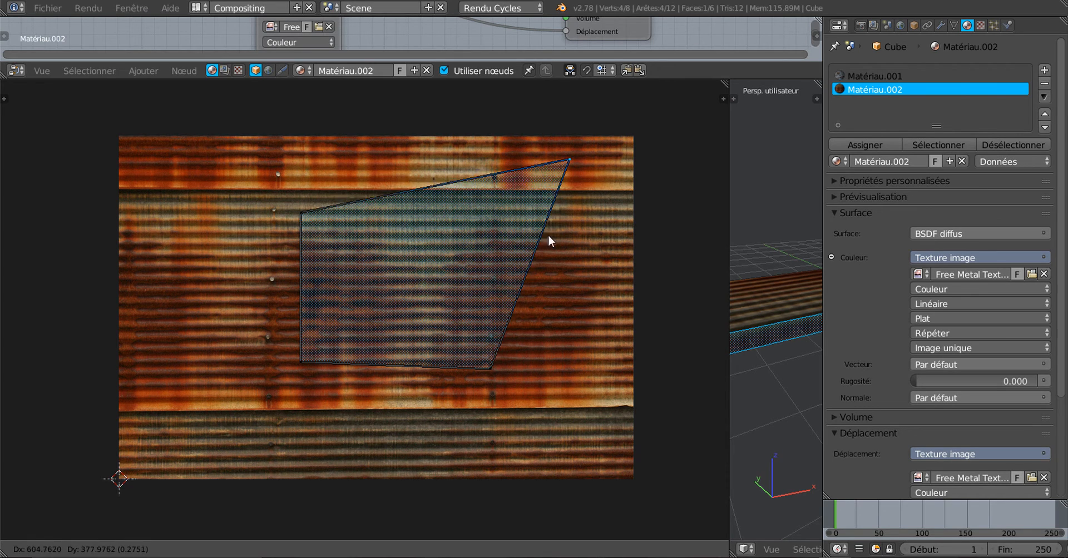
right_click(512, 215)
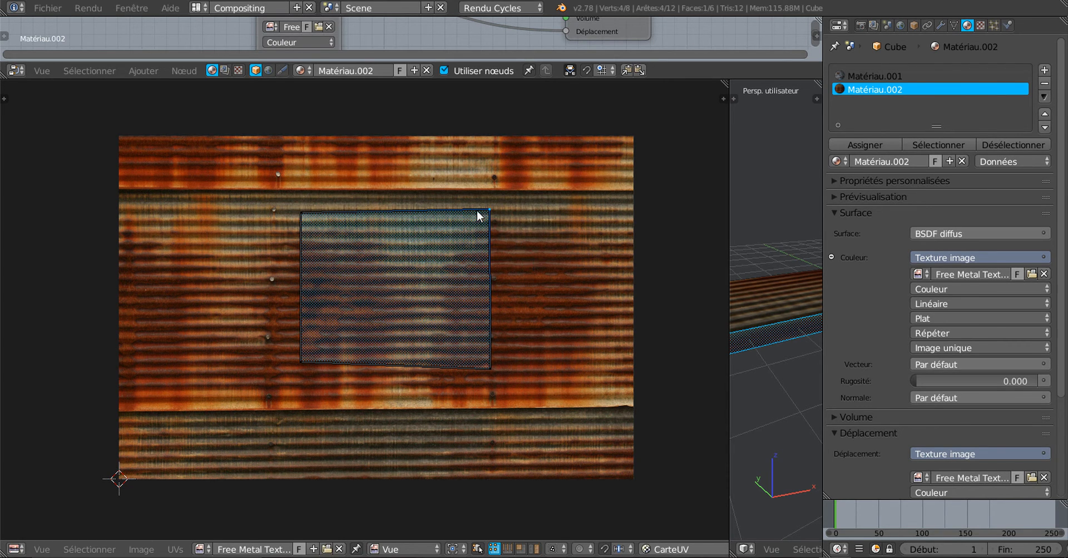
key("g")
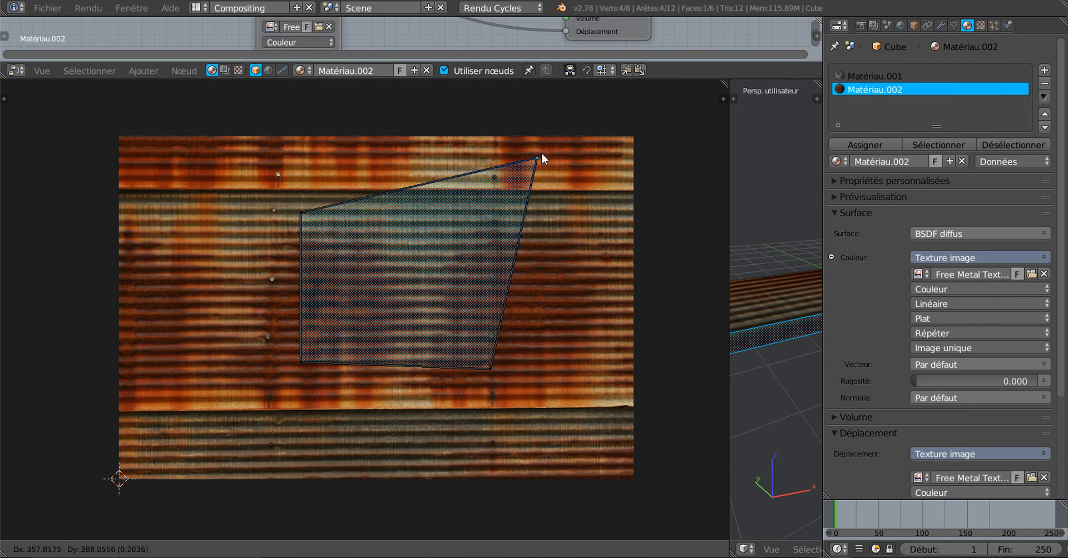
left_click(492, 208)
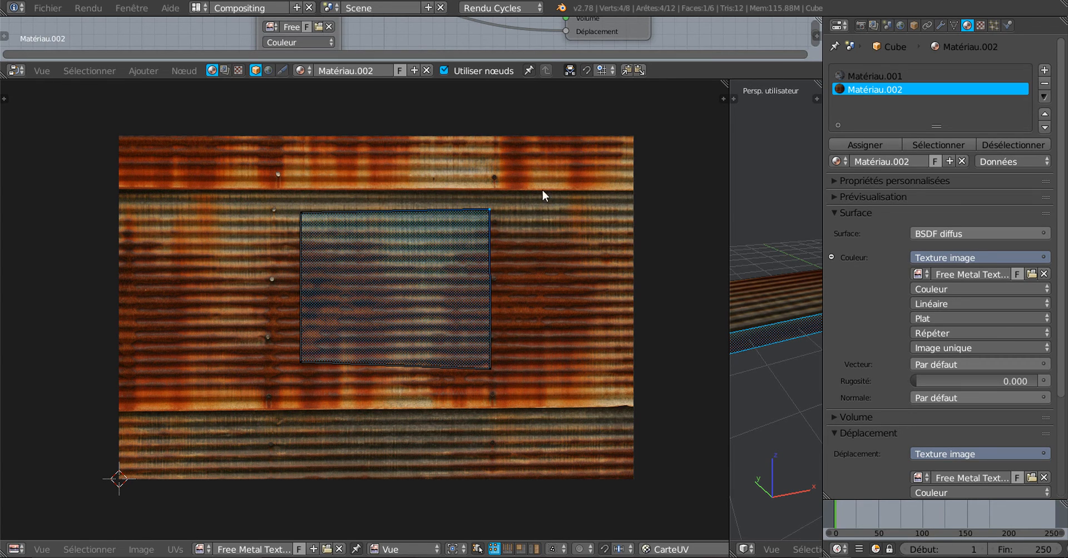
key("g")
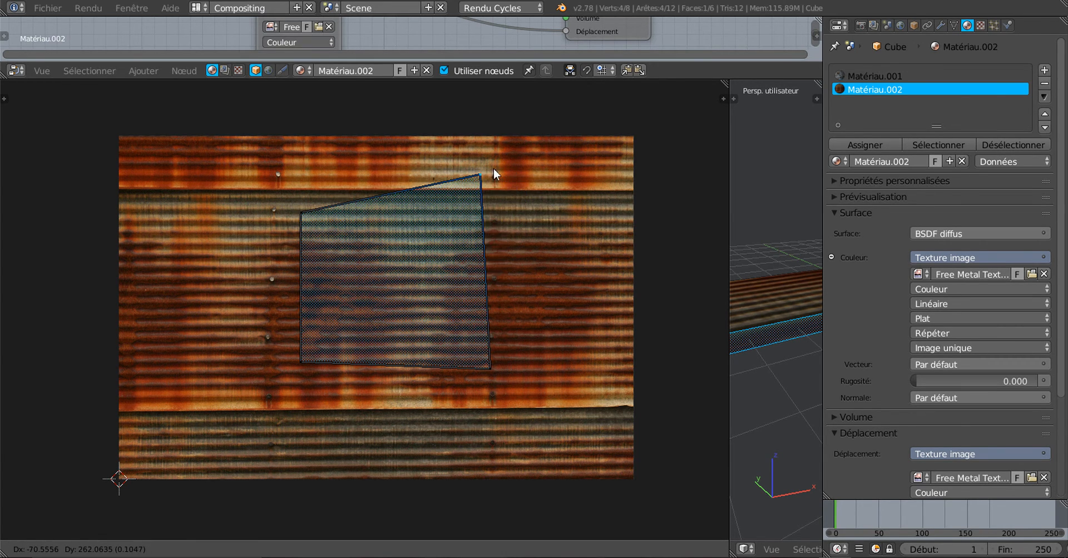
left_click(546, 159)
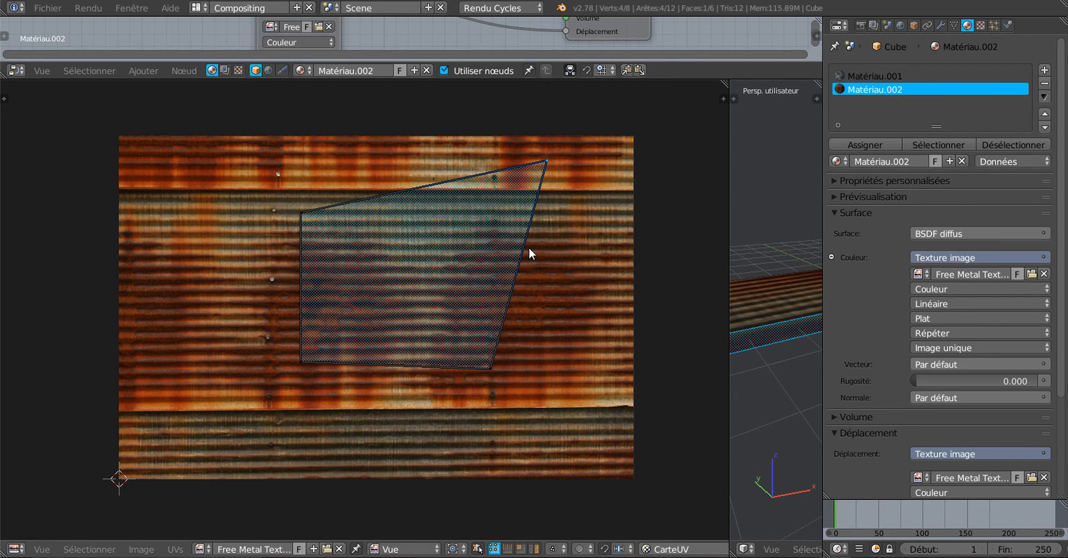
key("ctrl+z")
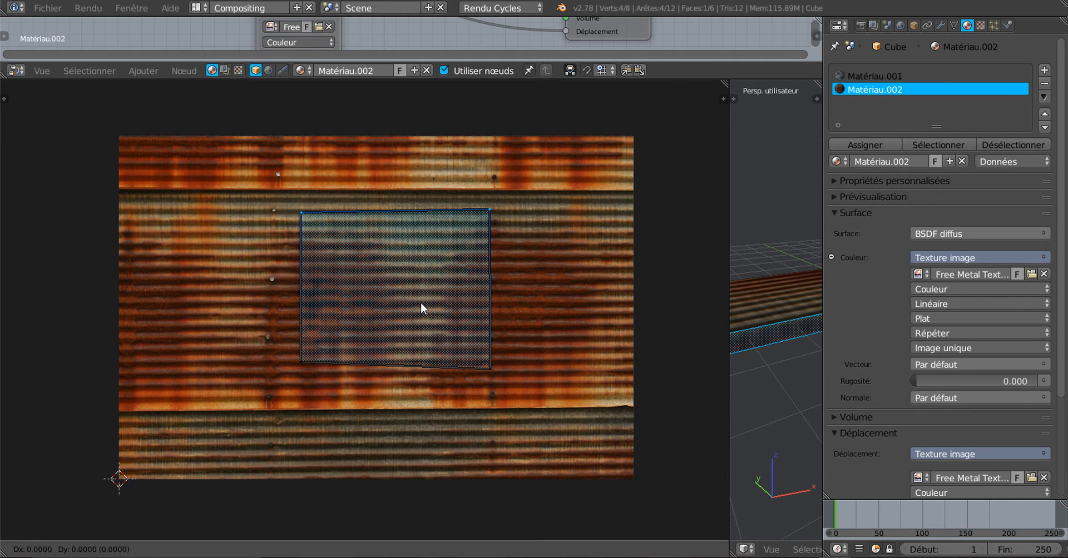
key("g")
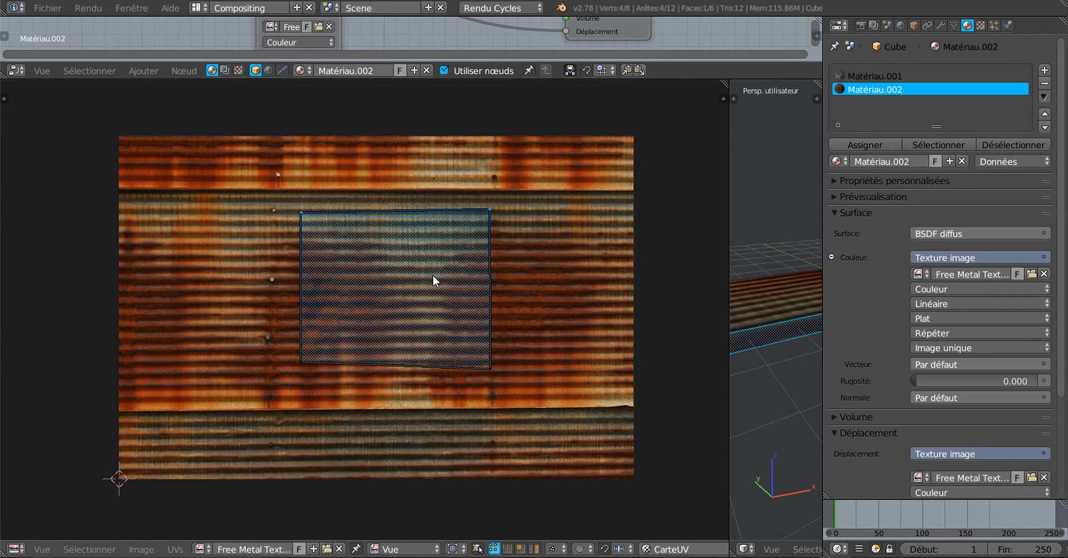
Scale the side face's UV island up slightly and lower its upper-right corner to level the top edge.
middle_click_drag(532, 329, 535, 349)
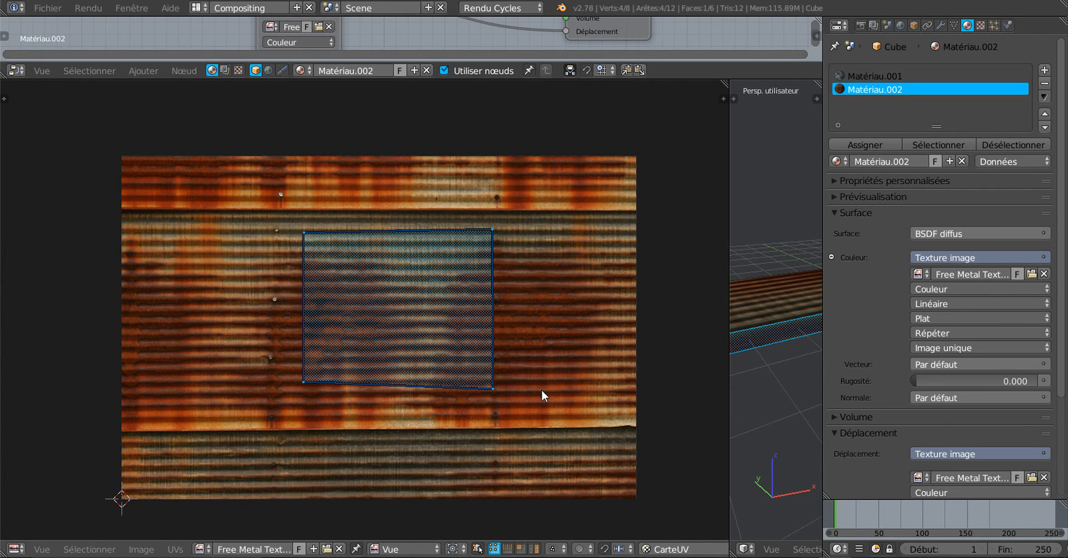
key("s")
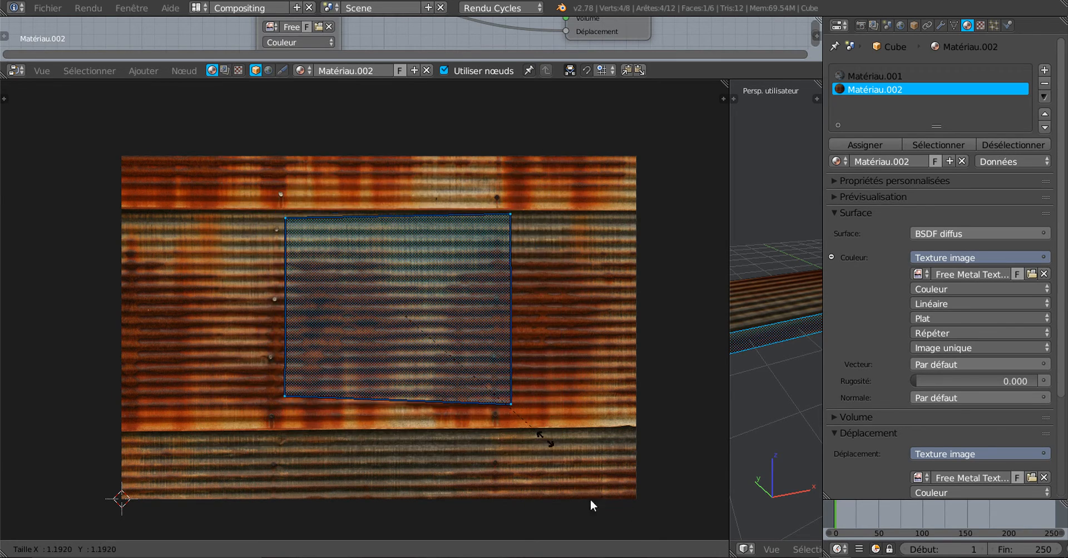
left_click(527, 423)
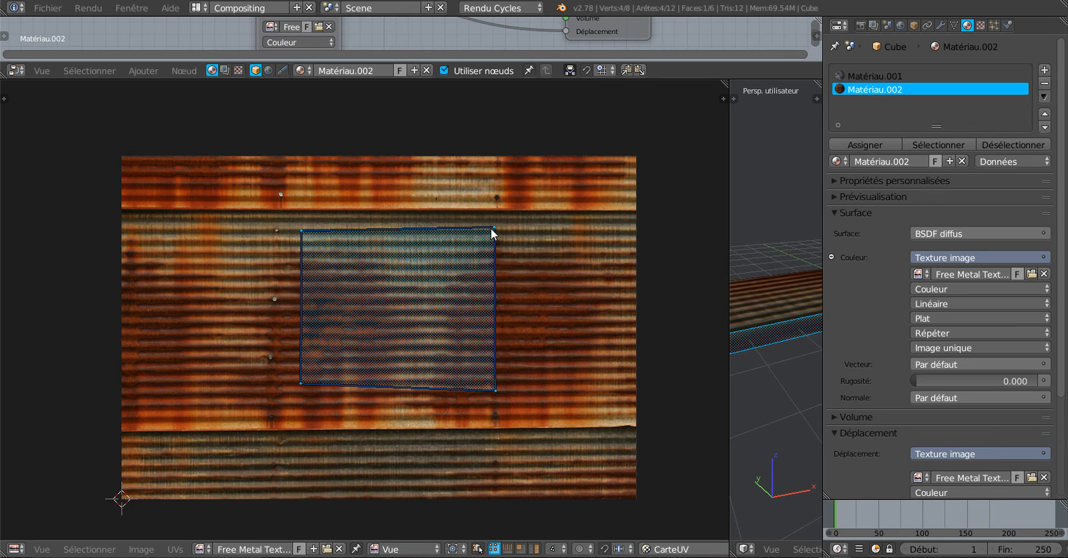
key("g")
left_click(530, 306)
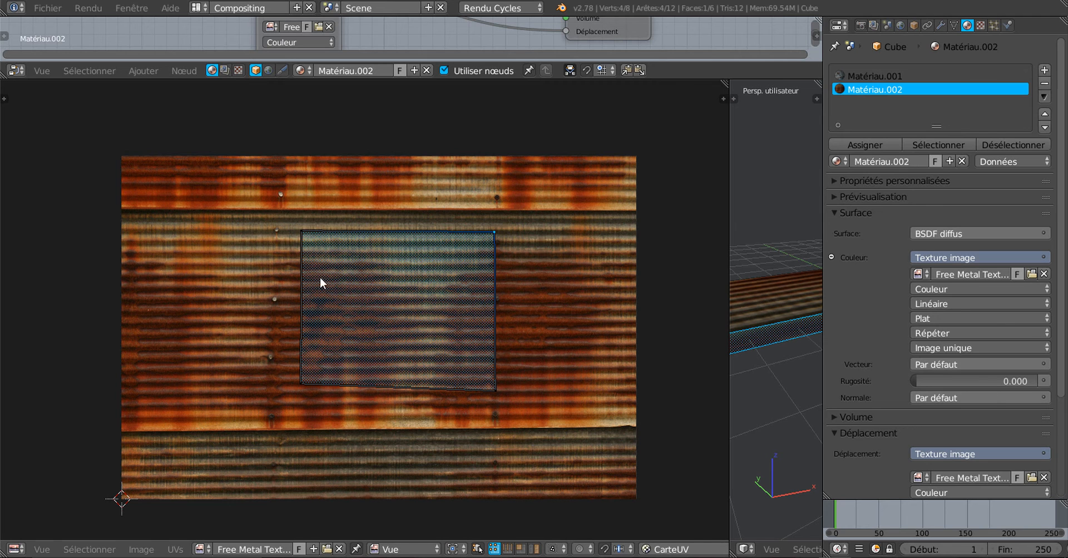
Try moving the top edge of the UV island along the X axis only.
scroll(319, 269, "up", 1)
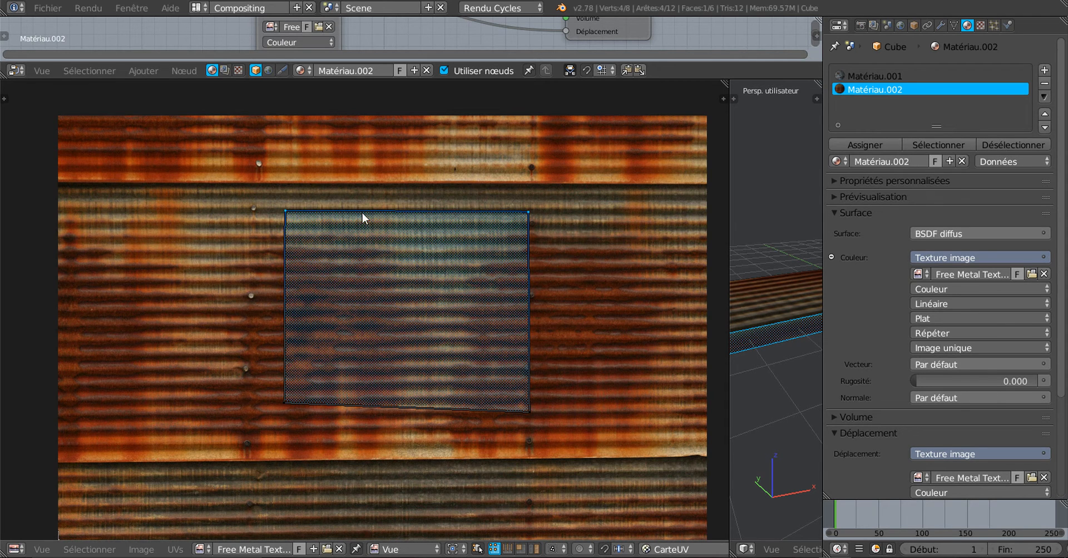
scroll(399, 304, "down", 2)
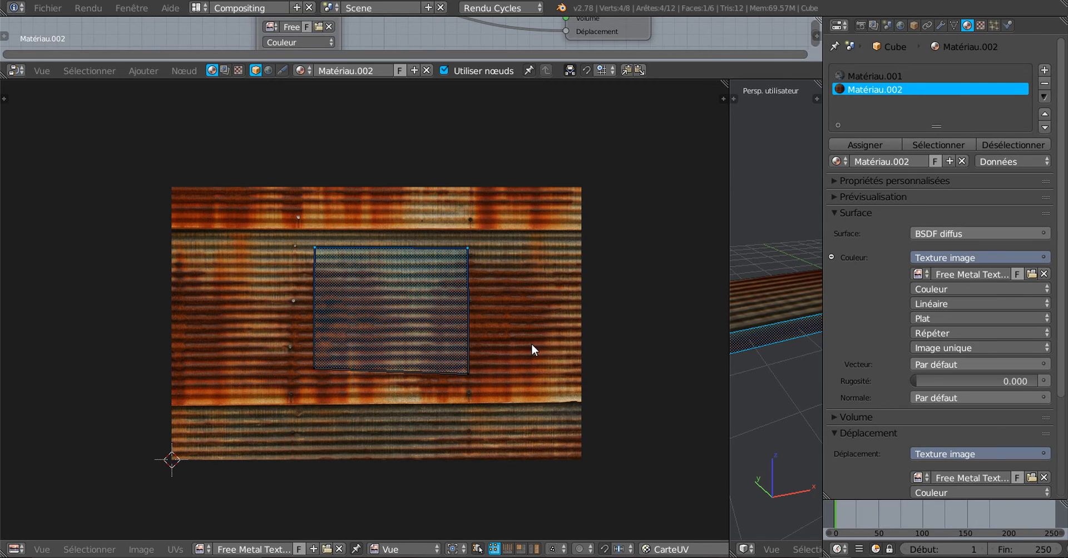
key("g")
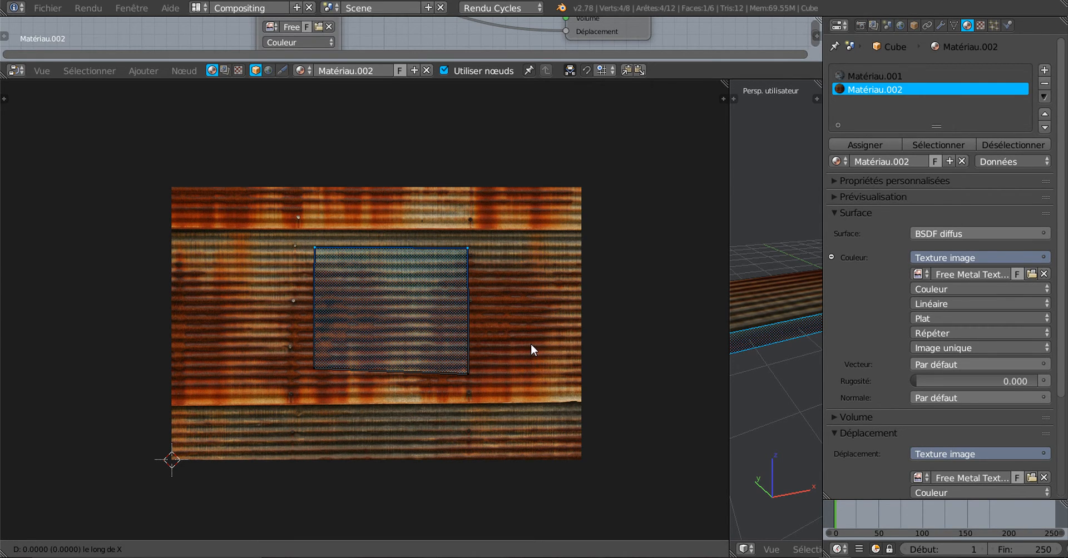
key("x")
right_click(531, 294)
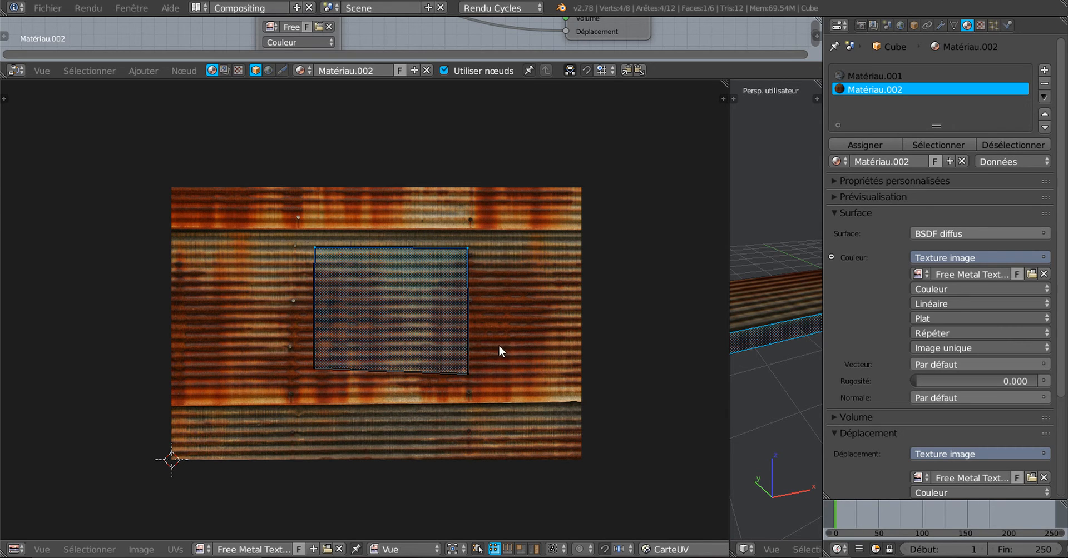
key("g")
key("x")
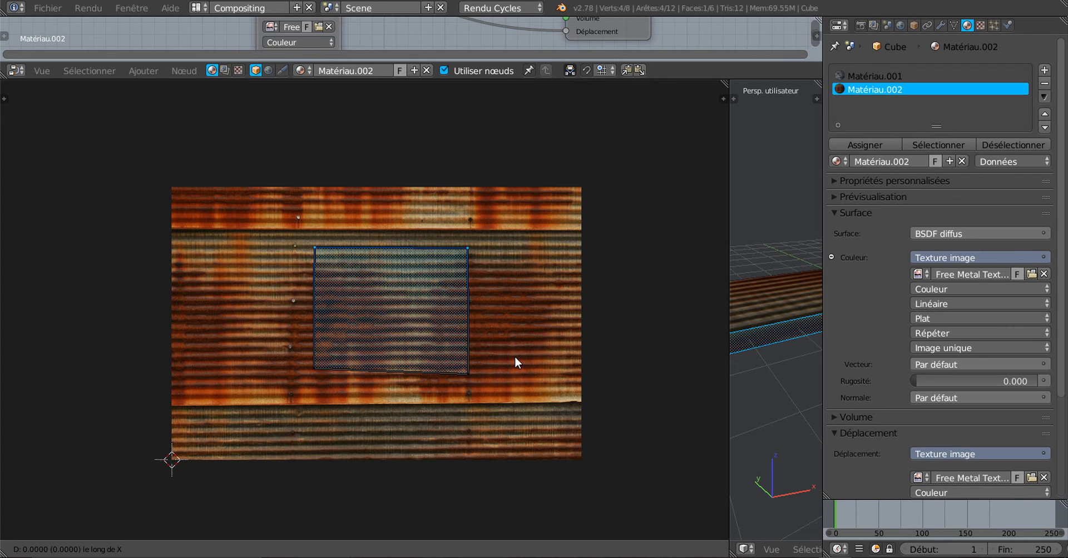
left_click(481, 284)
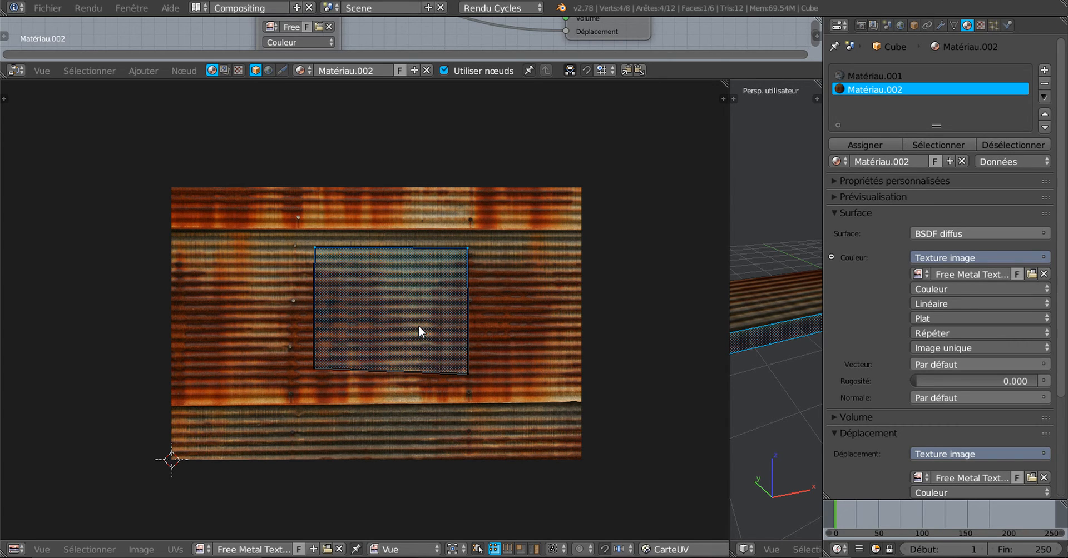
Move the top edge of the UV island down along the Y axis by about 216 pixels.
key("g")
key("y")
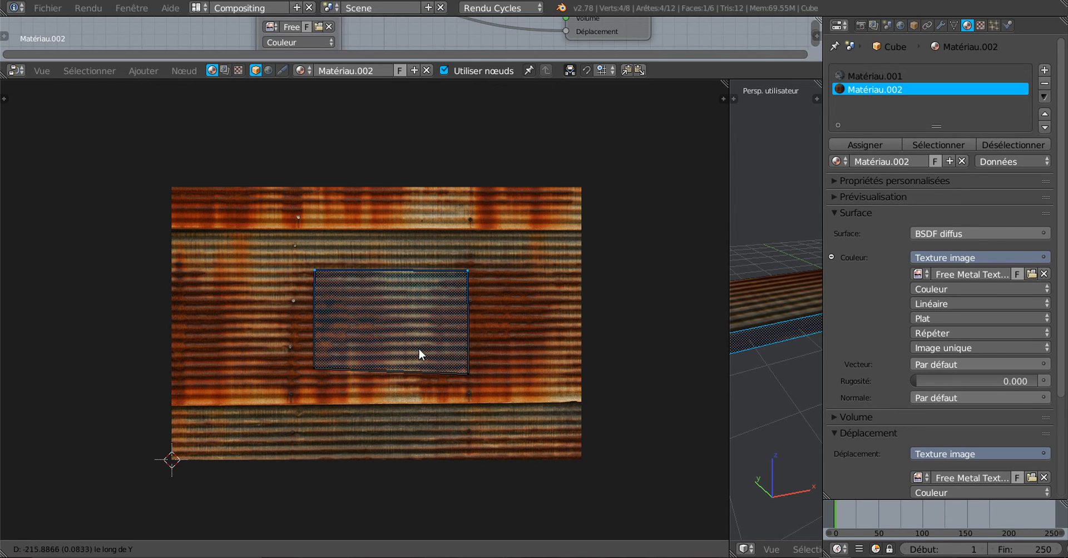
left_click(419, 349)
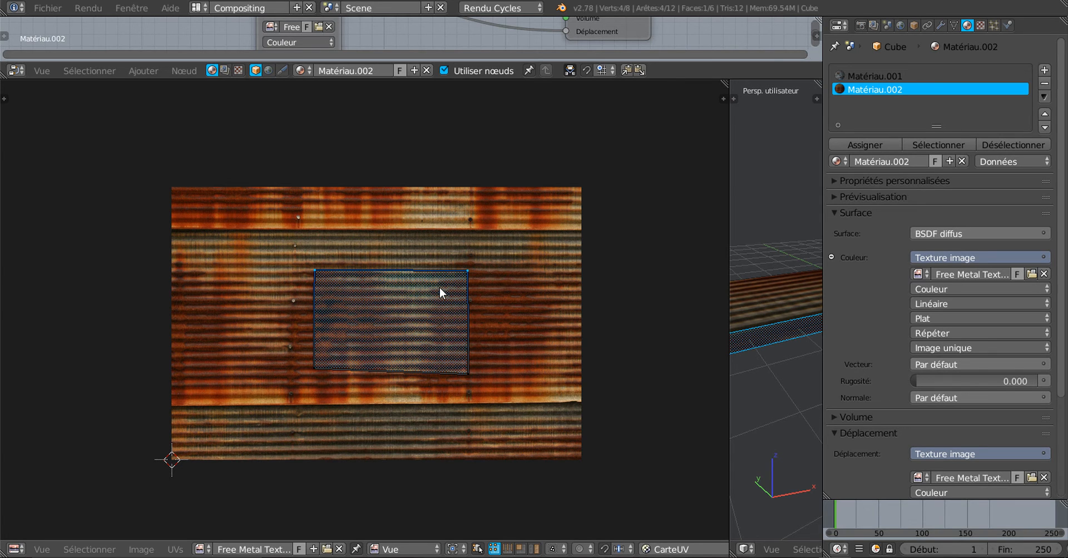
scroll(441, 293, "up", 2)
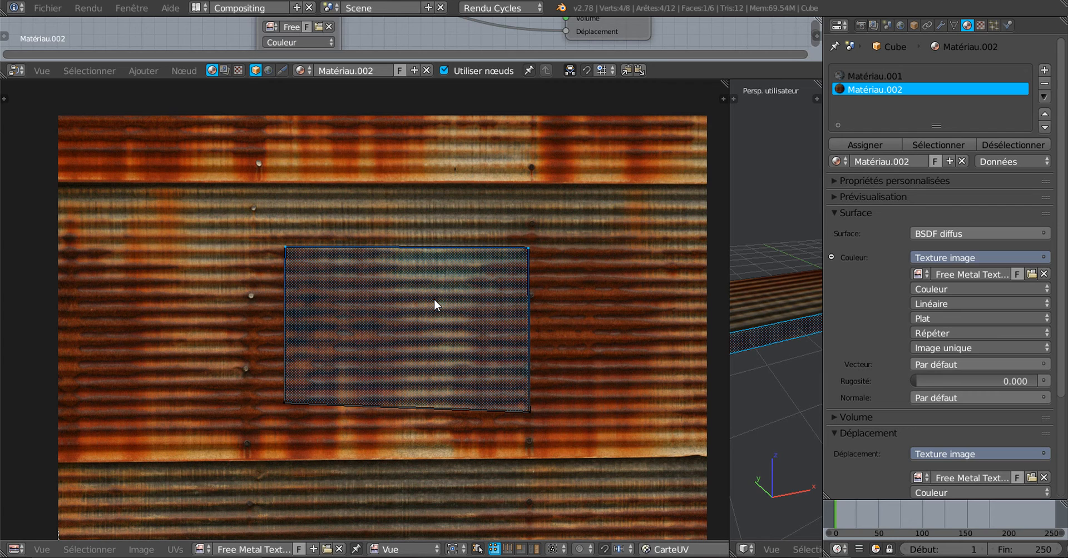
key("g")
key("y")
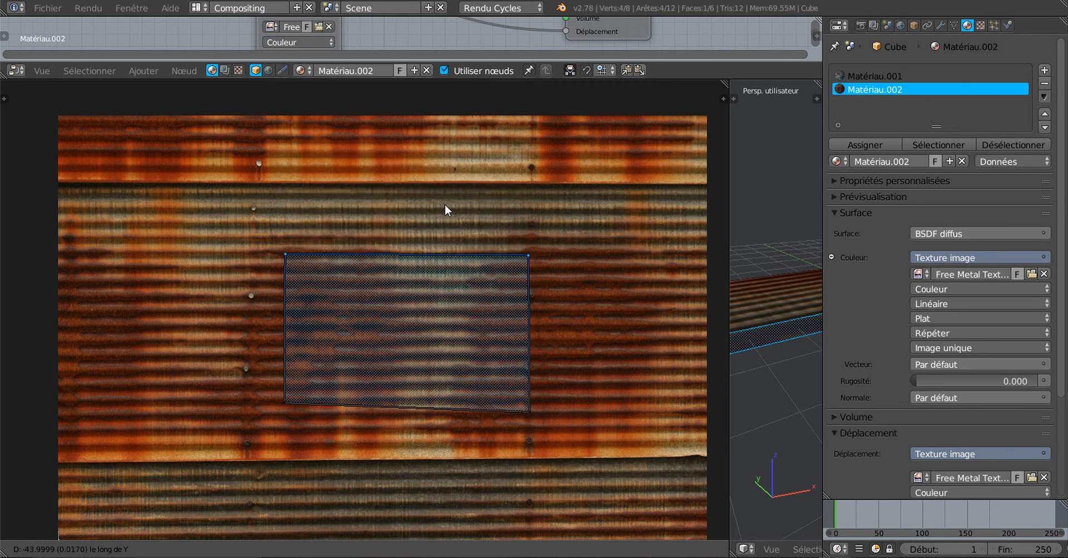
right_click(529, 205)
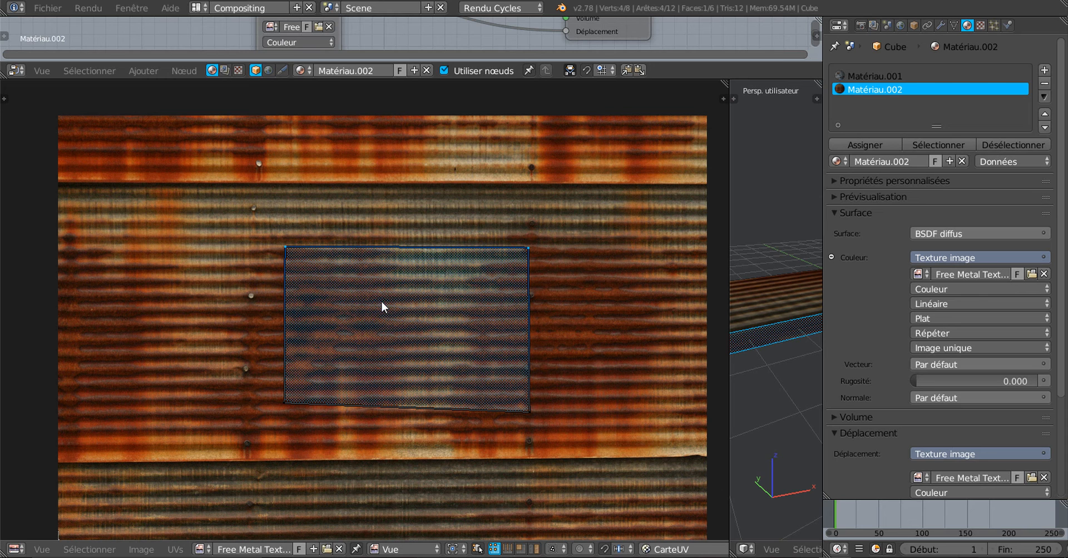
Move the top edge of the side face's UV island up along the Y axis to the metal image's upper border.
key("g")
key("y")
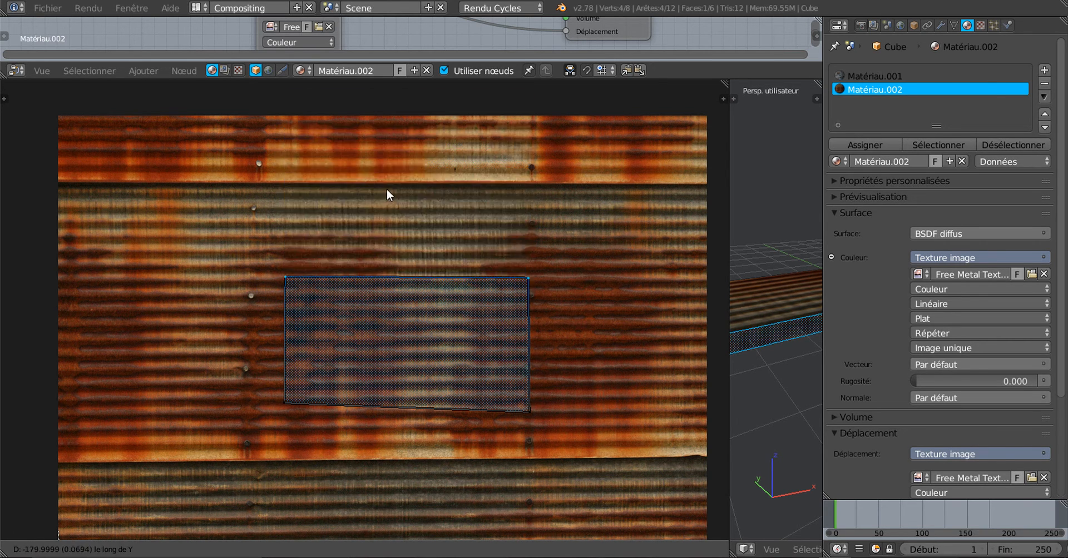
left_click(429, 178)
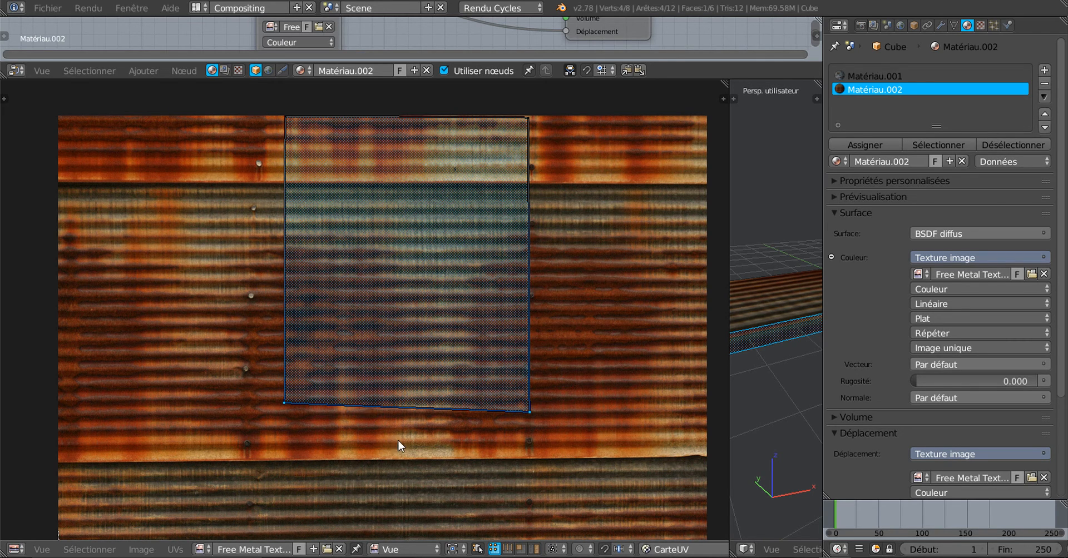
Lower the UV island's bottom edge along Y toward the lower sheet seam and level it by lowering its bottom-left corner.
key("g")
key("y")
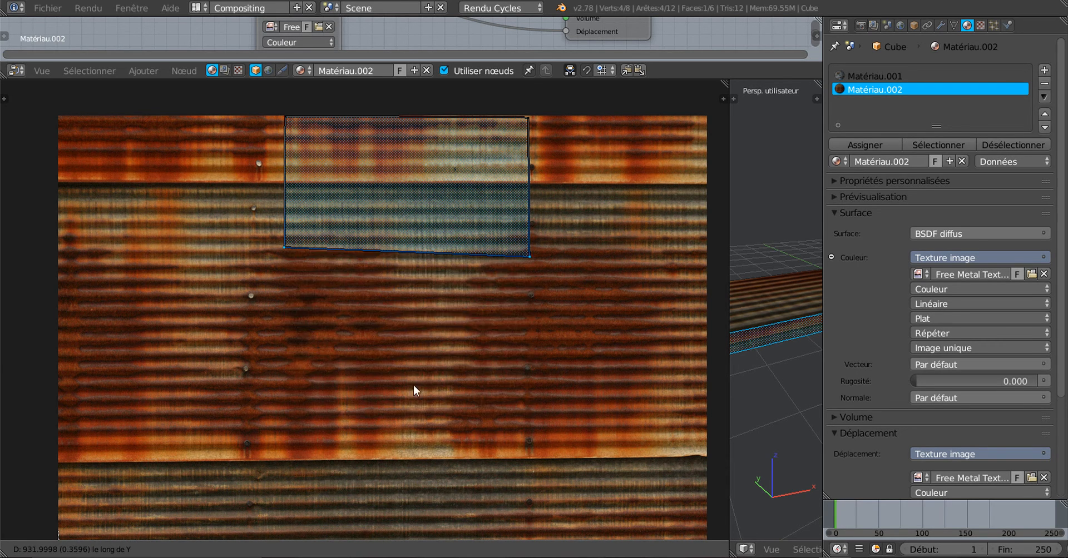
left_click(419, 478)
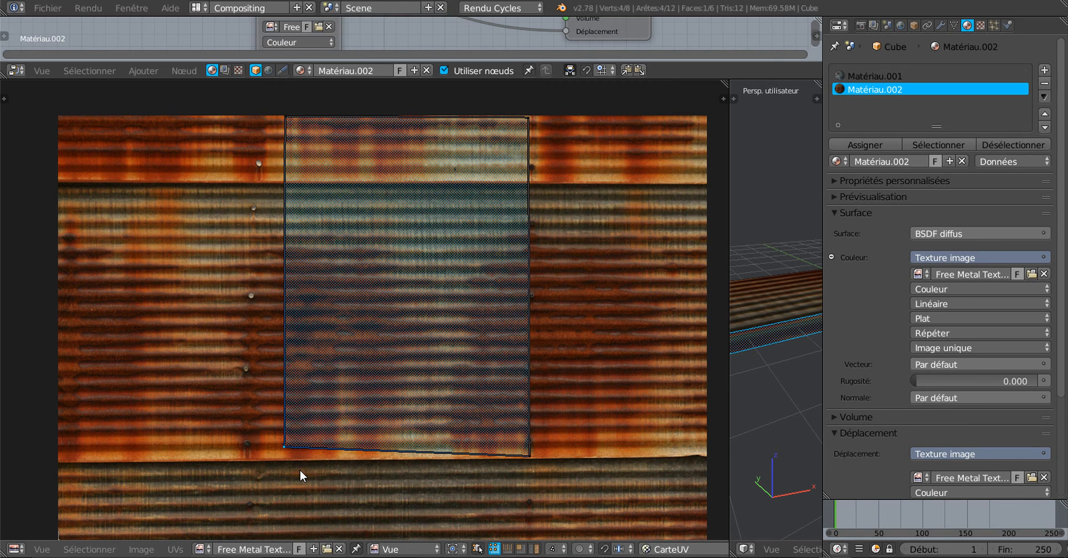
key("g")
key("y")
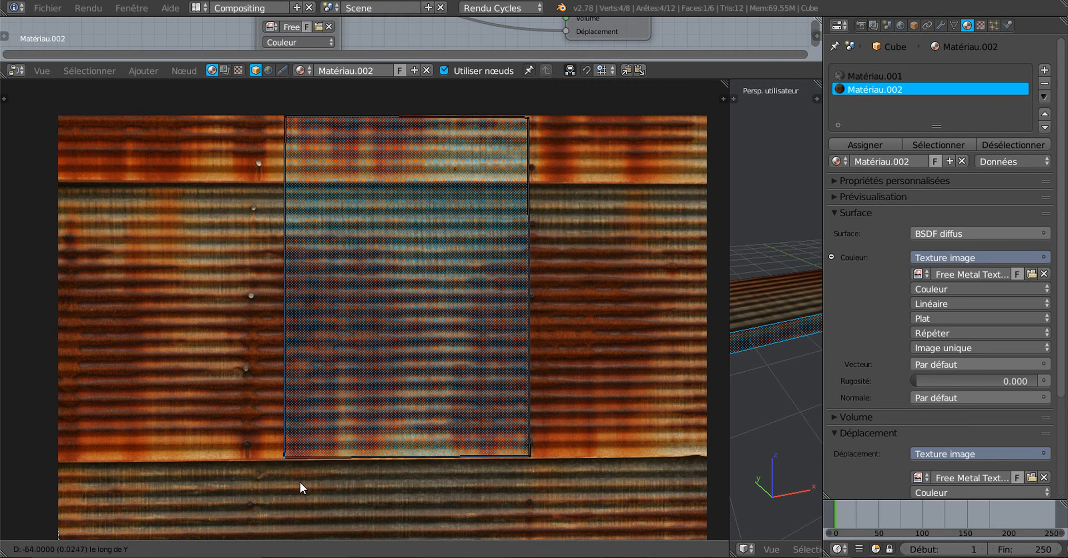
left_click(300, 484)
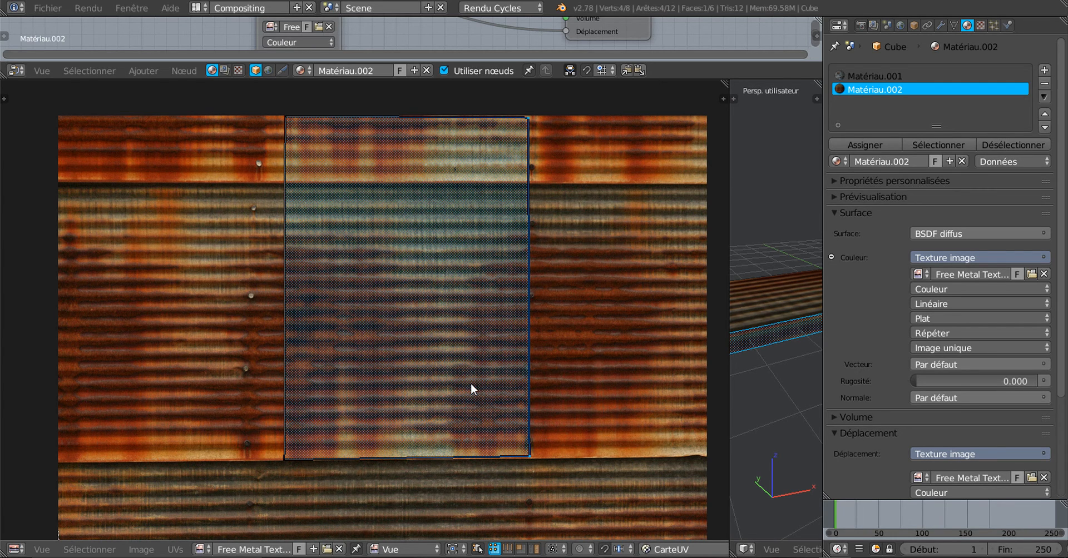
Stretch the UV island along the X axis, moving its right and left edges out to the metal image's side borders.
key("g")
key("x")
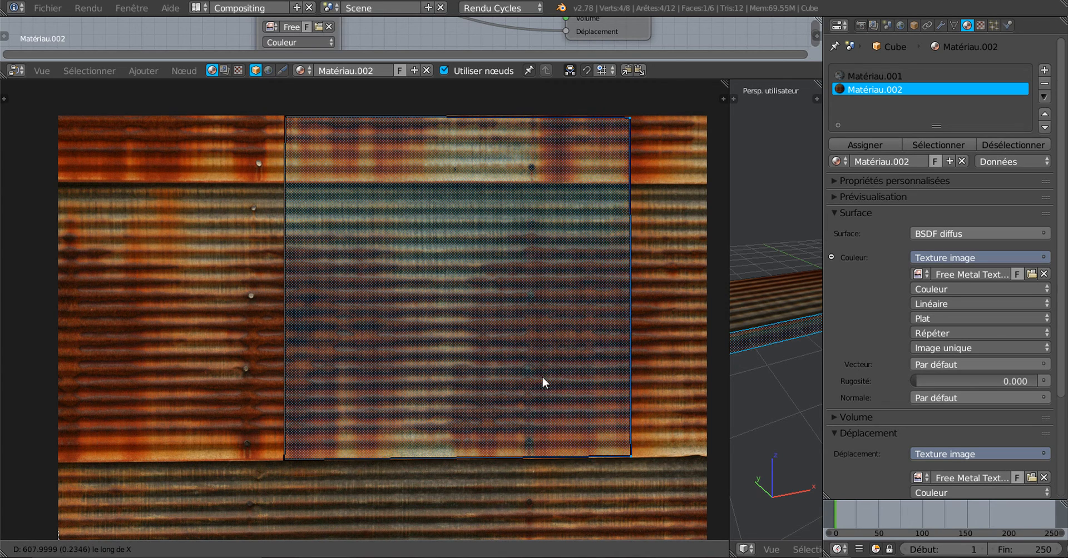
left_click(644, 358)
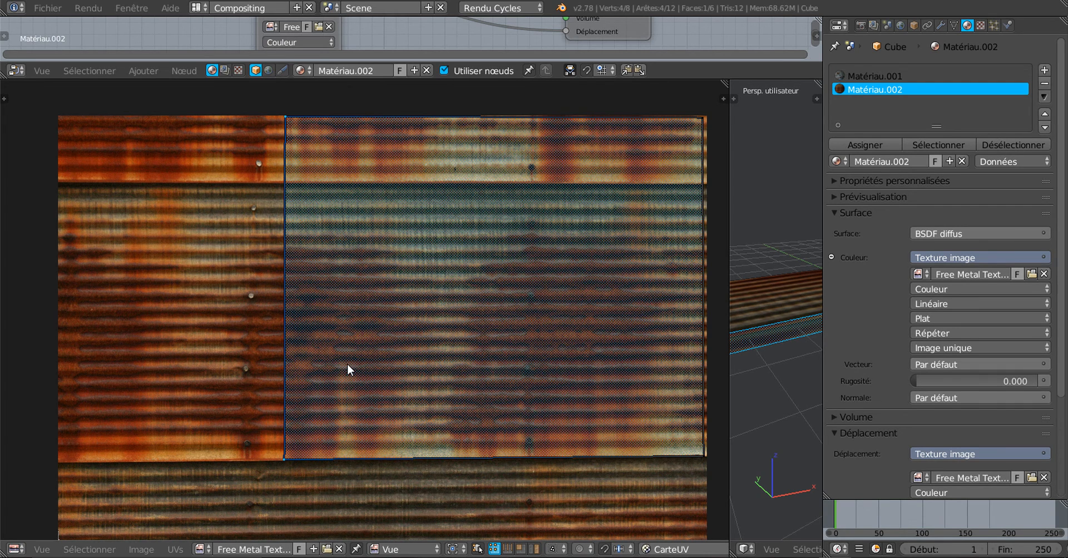
key("g")
key("x")
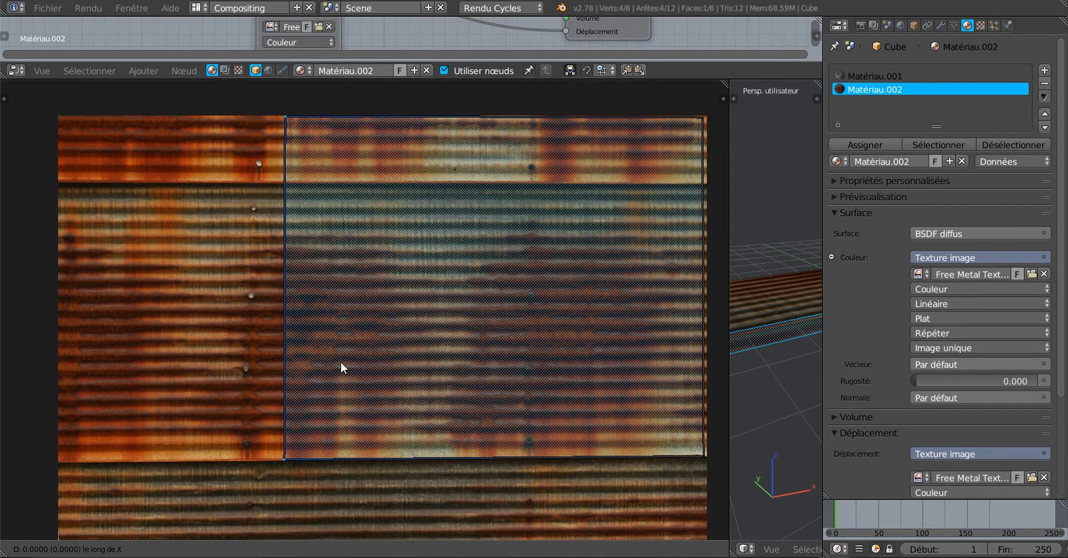
left_click(121, 346)
Pull the upper-left corner of the UV island freely down and inward, to just below the upper sheet seam.
right_click(66, 127)
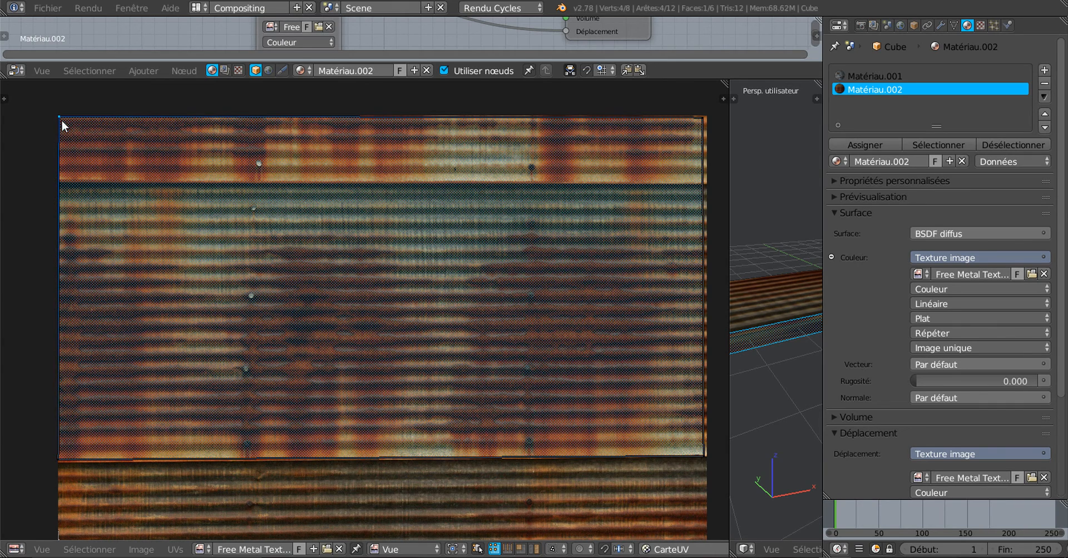
key("g")
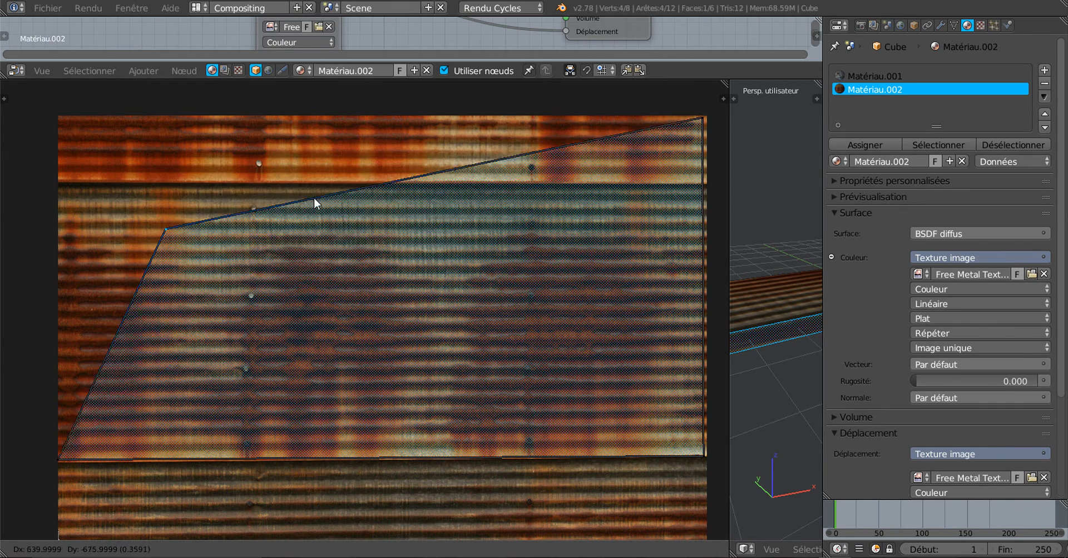
left_click(88, 145)
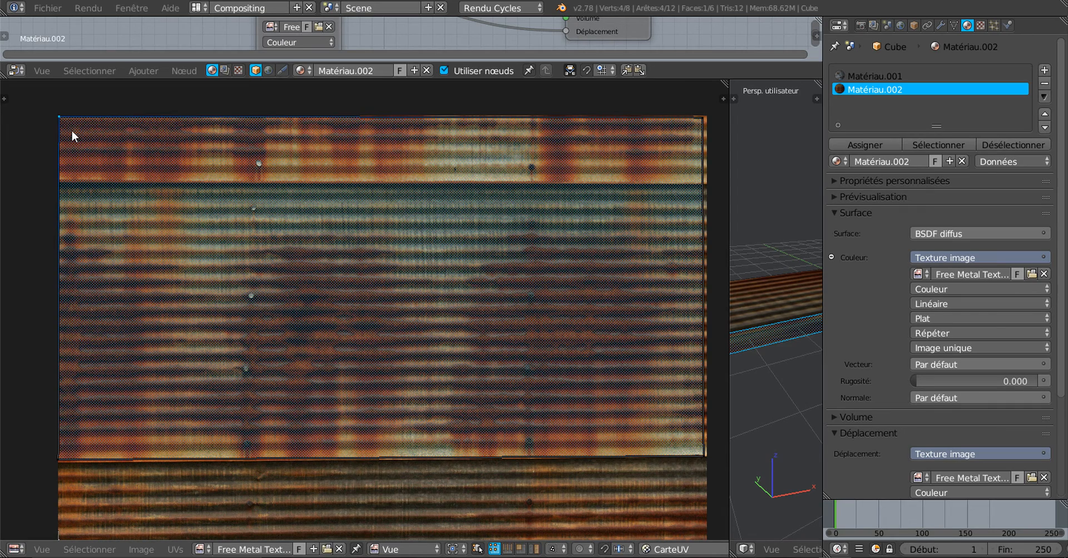
key("g")
right_click(205, 165)
key("g")
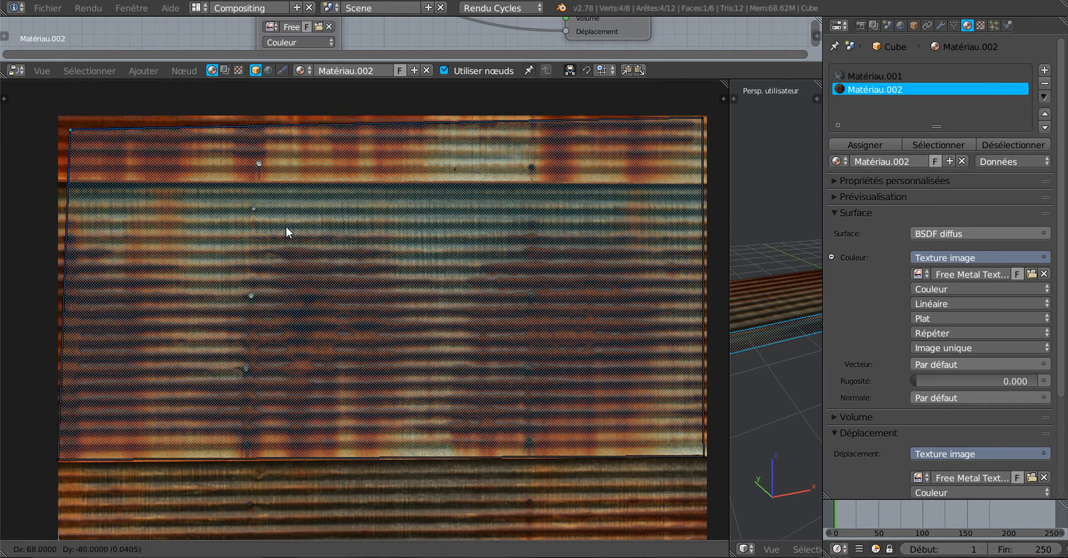
left_click(300, 208)
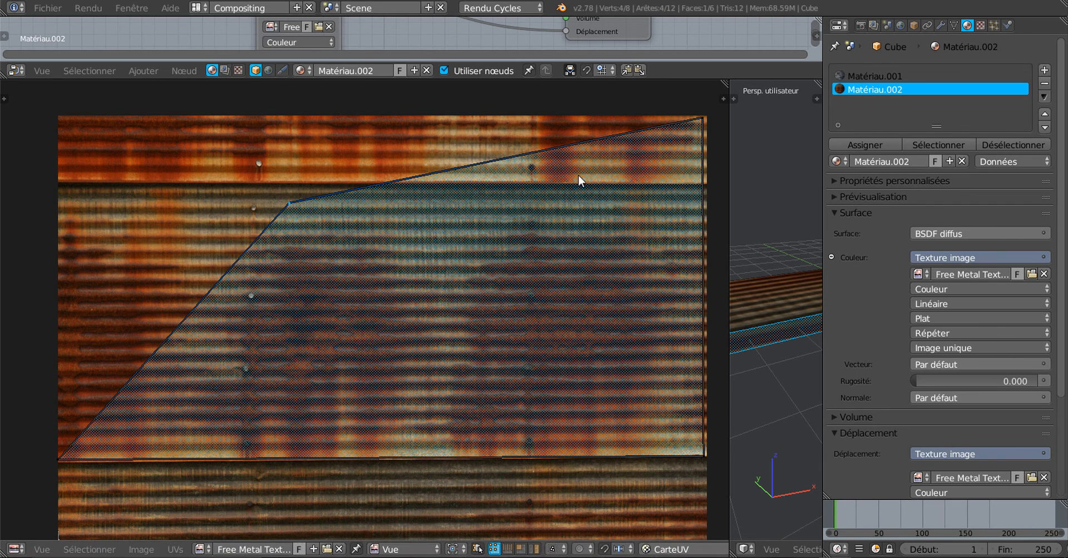
Move the upper-right corner of the UV island across to the left, past the upper-left corner, so the island crosses itself.
right_click(703, 119)
key("g")
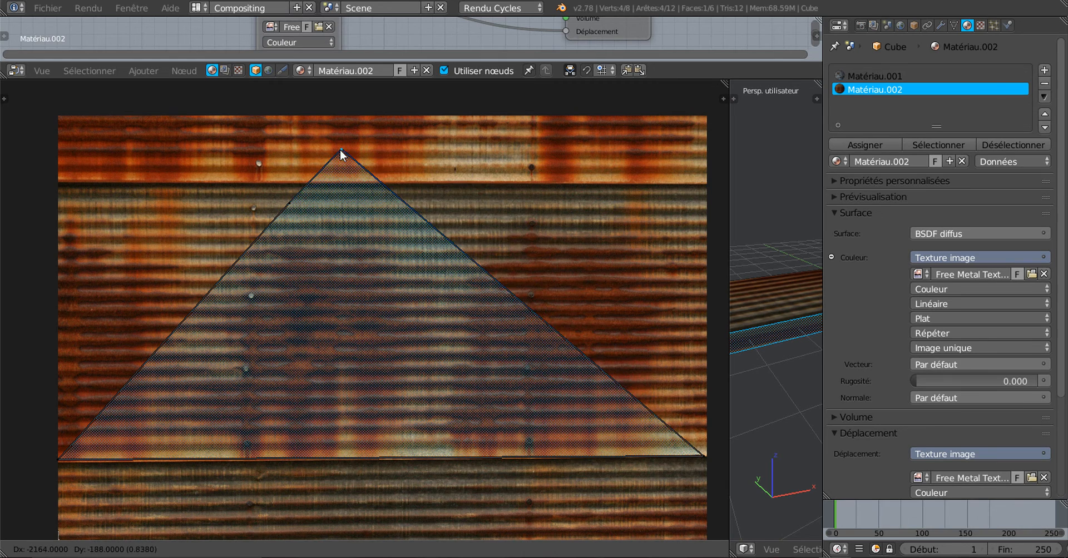
left_click(107, 205)
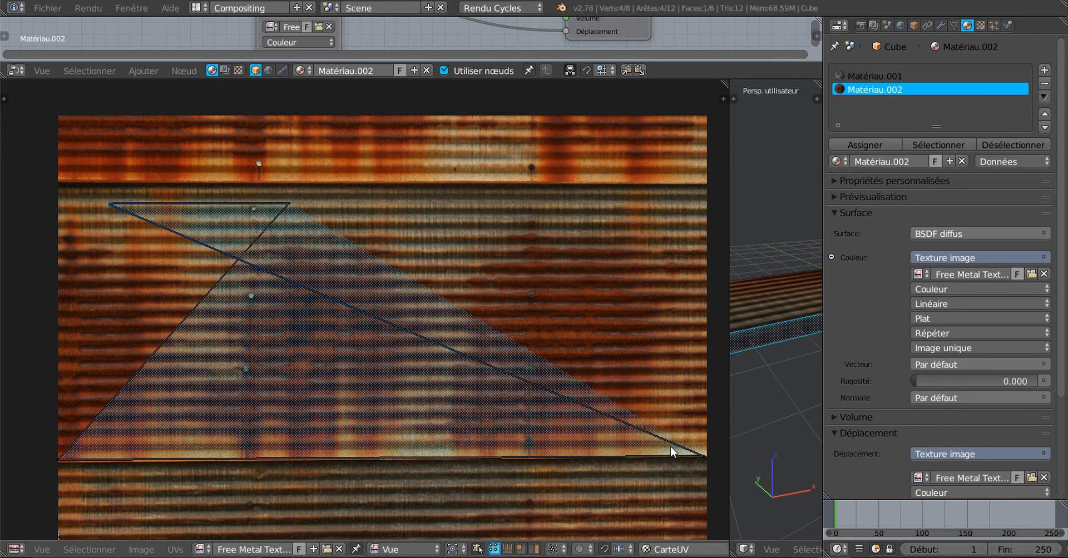
scroll(668, 455, "down", 1)
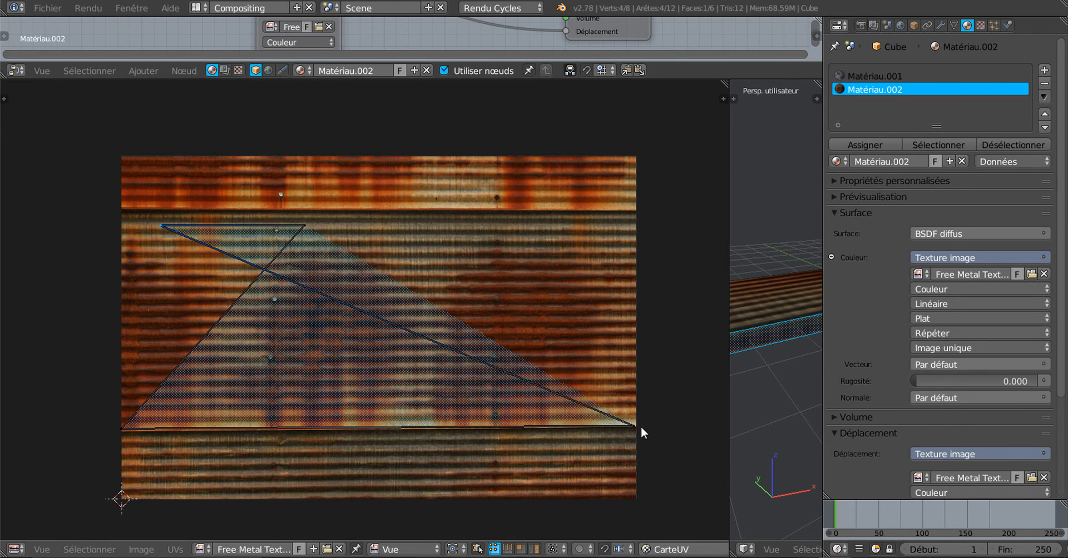
key("g")
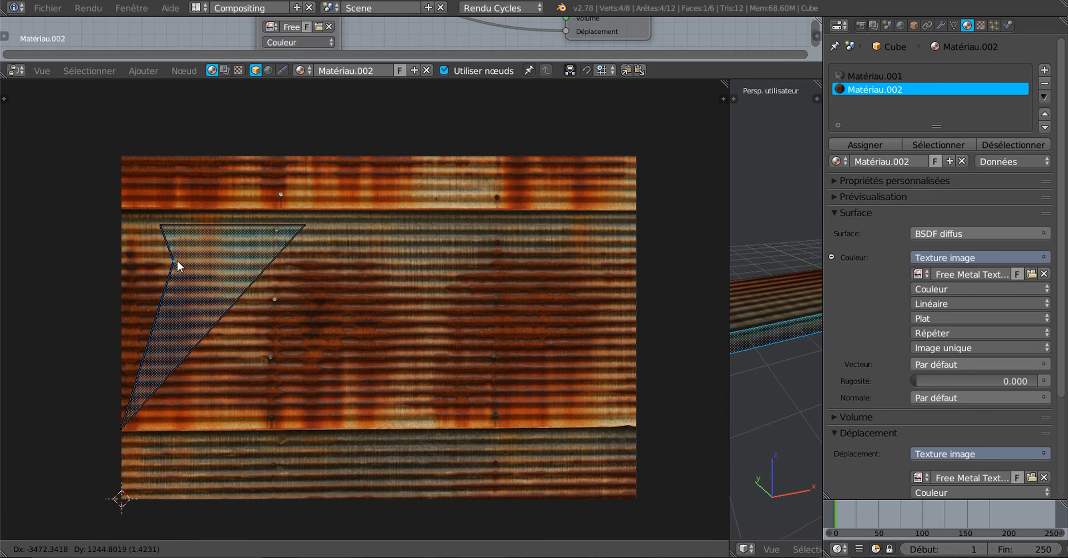
right_click(178, 260)
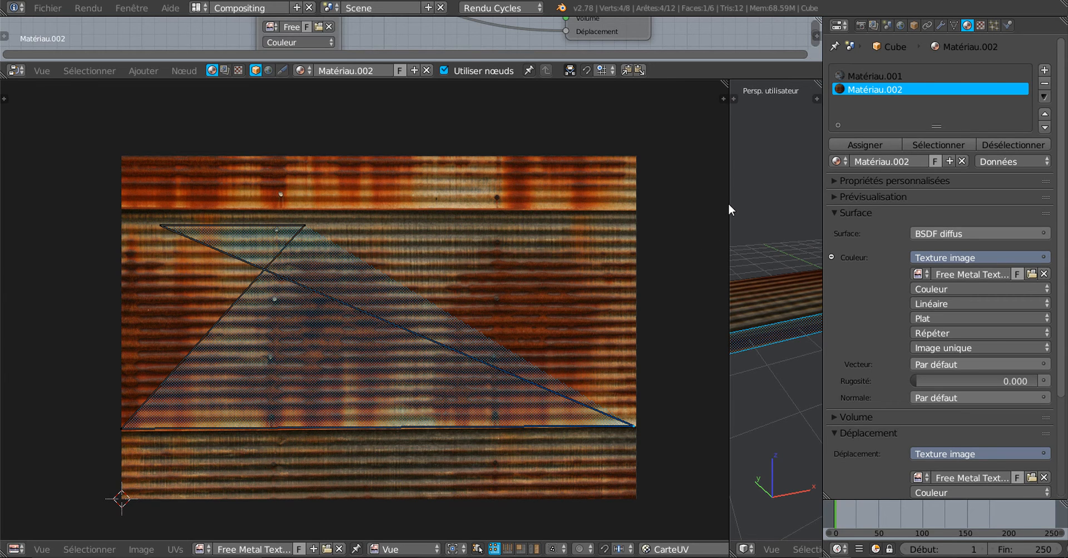
Bring the crossed-over corner of the UV island back to the upper right and pull its bottom-left corner up toward the right edge.
left_click_drag(728, 202, 693, 278)
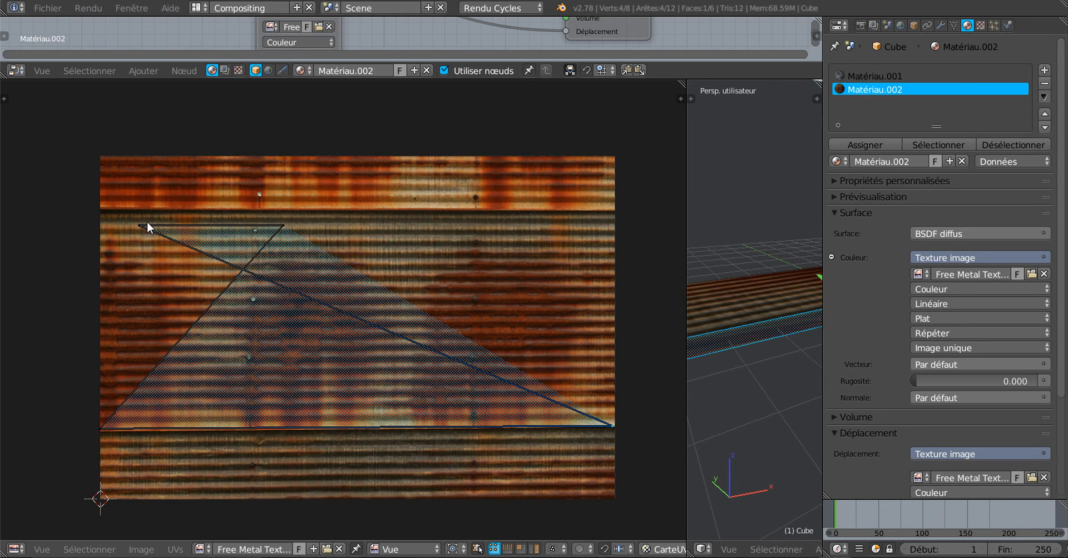
right_click_drag(151, 225, 425, 193)
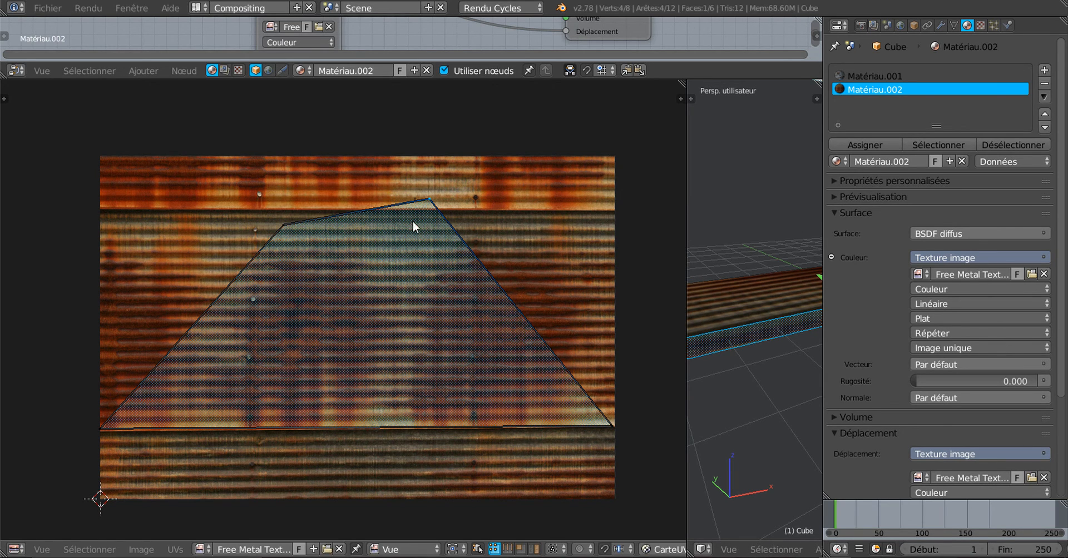
scroll(238, 255, "down", 2)
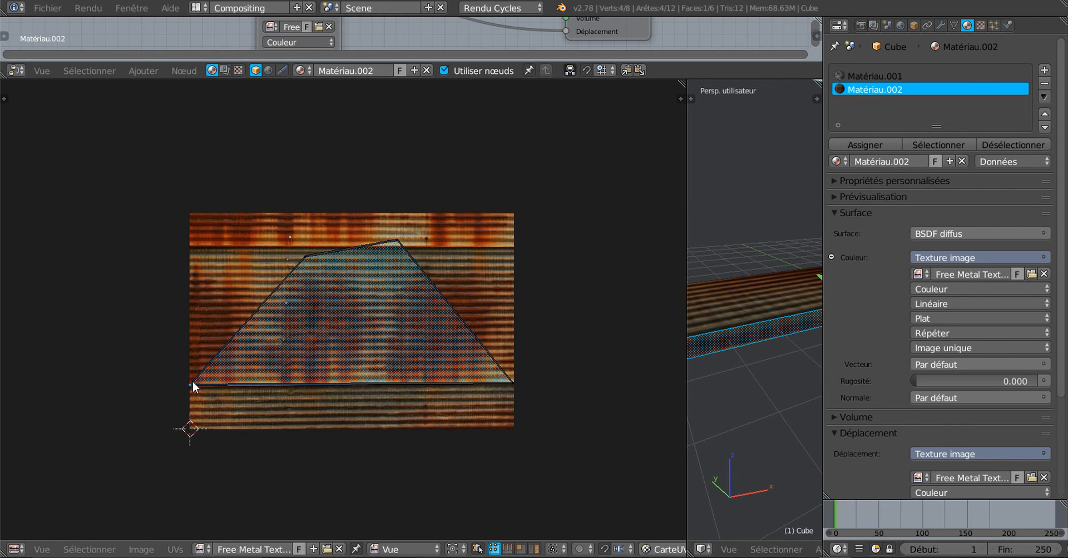
right_click_drag(192, 383, 459, 285)
middle_click_drag(465, 355, 395, 365)
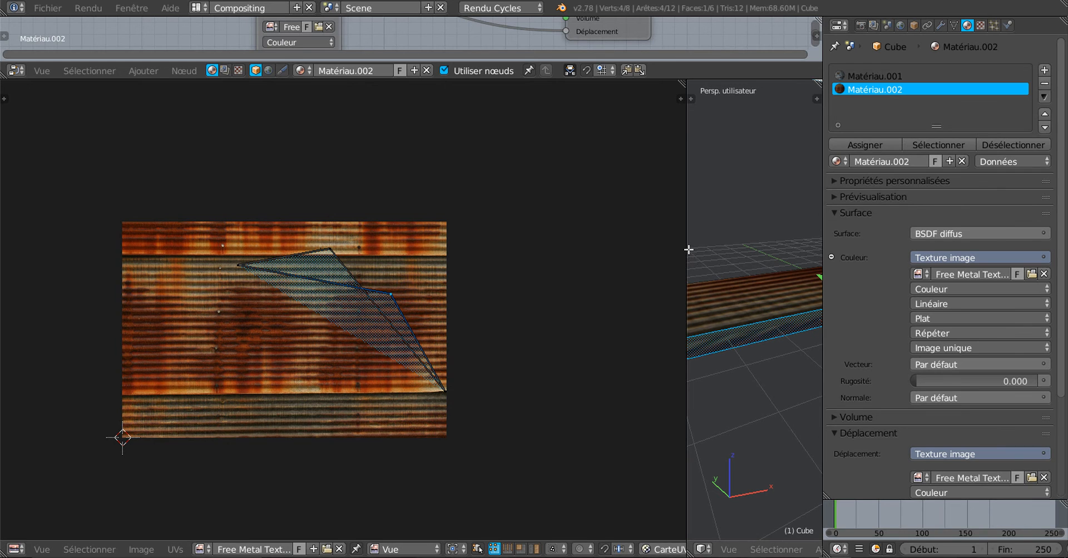
Enlarge the 3D view around the plank's side face and display it in rendered shading.
left_click_drag(689, 243, 492, 289)
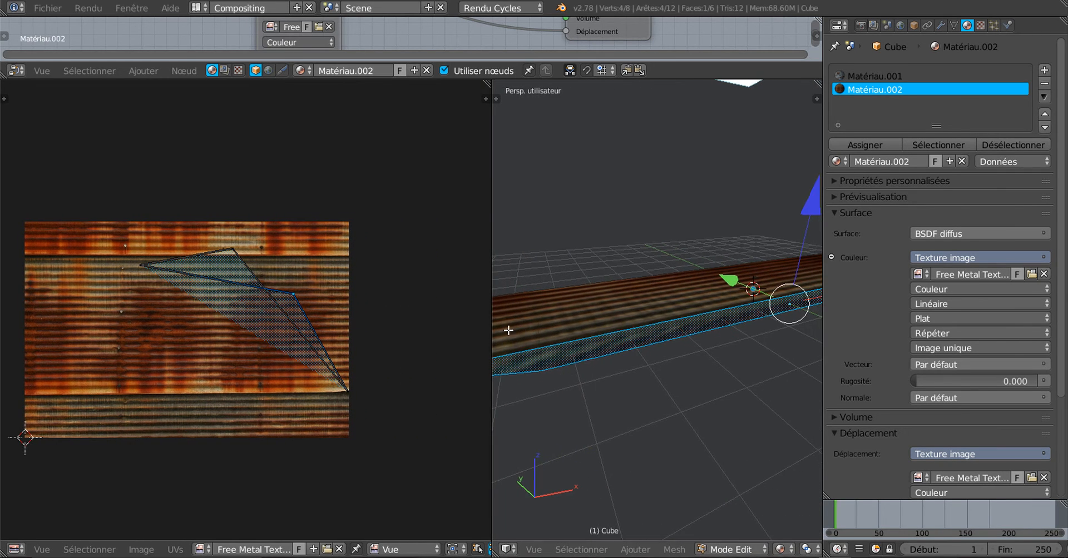
middle_click_drag(508, 330, 570, 367)
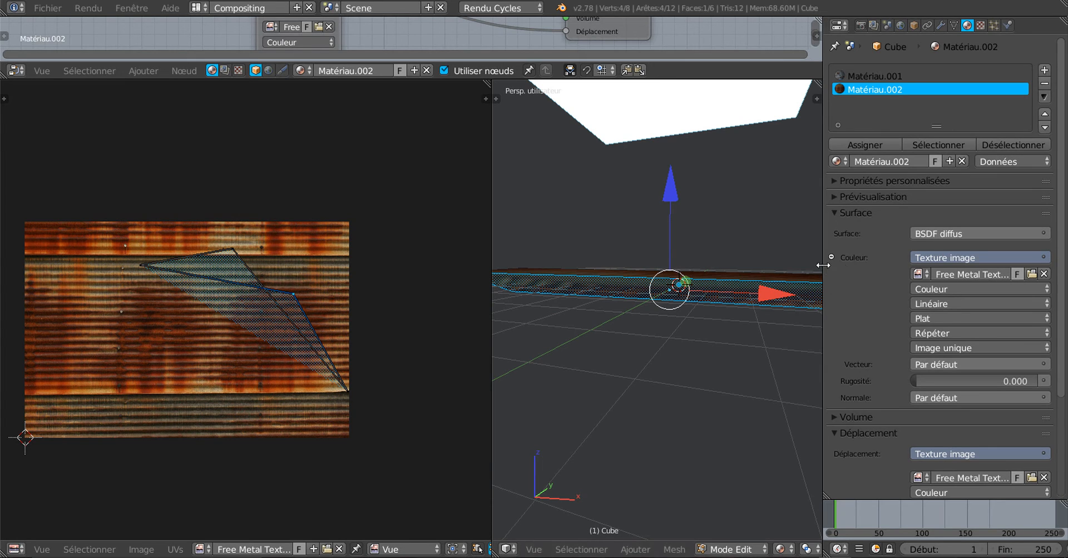
left_click_drag(822, 266, 932, 278)
middle_click_drag(822, 350, 769, 352)
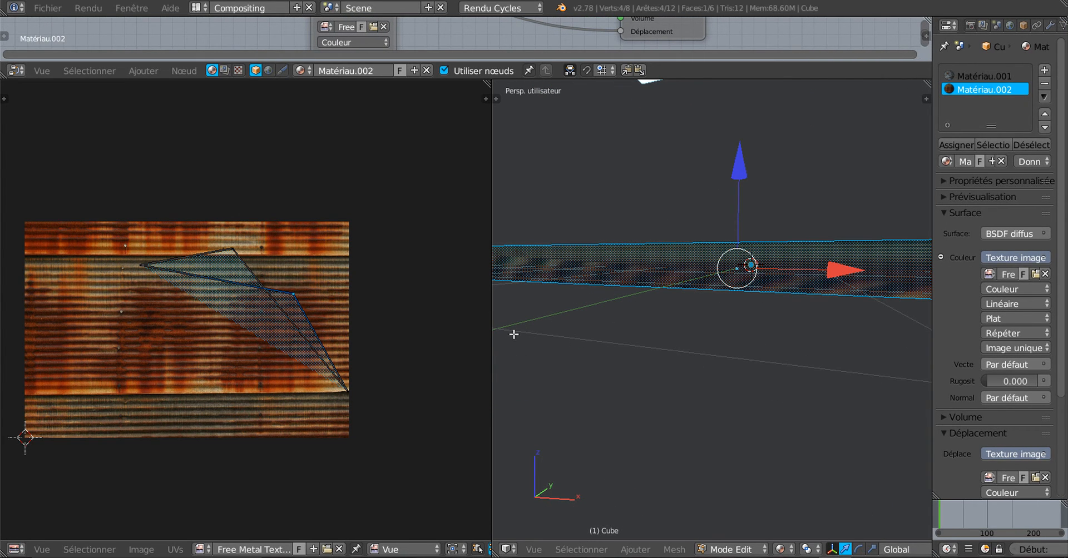
left_click_drag(489, 333, 406, 334)
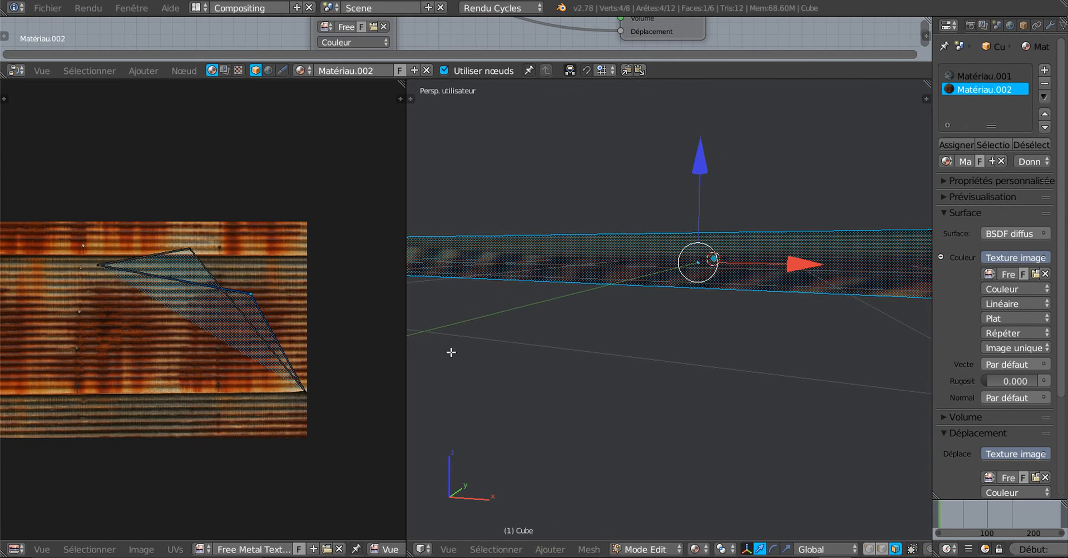
left_click(642, 550)
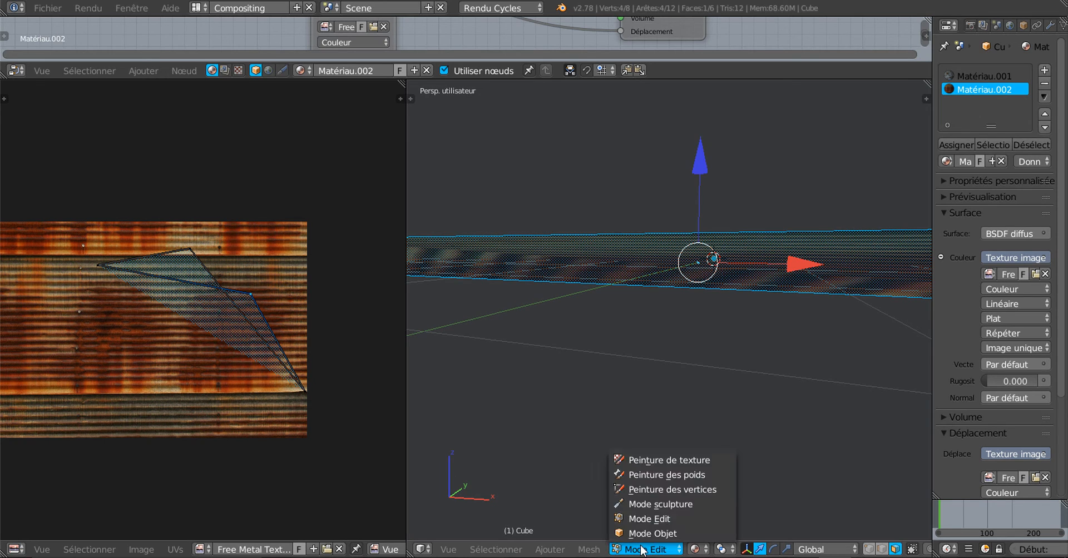
left_click(695, 549)
left_click(713, 460)
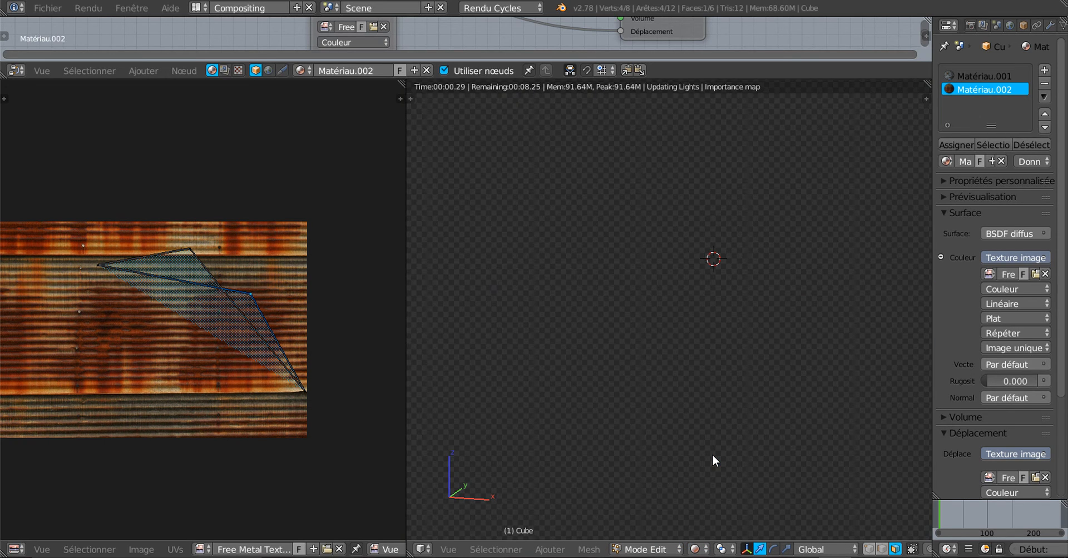
Check the rendered plank and move the misplaced corner of the UV island back to the lower left of the metal image.
middle_click_drag(695, 411, 674, 424)
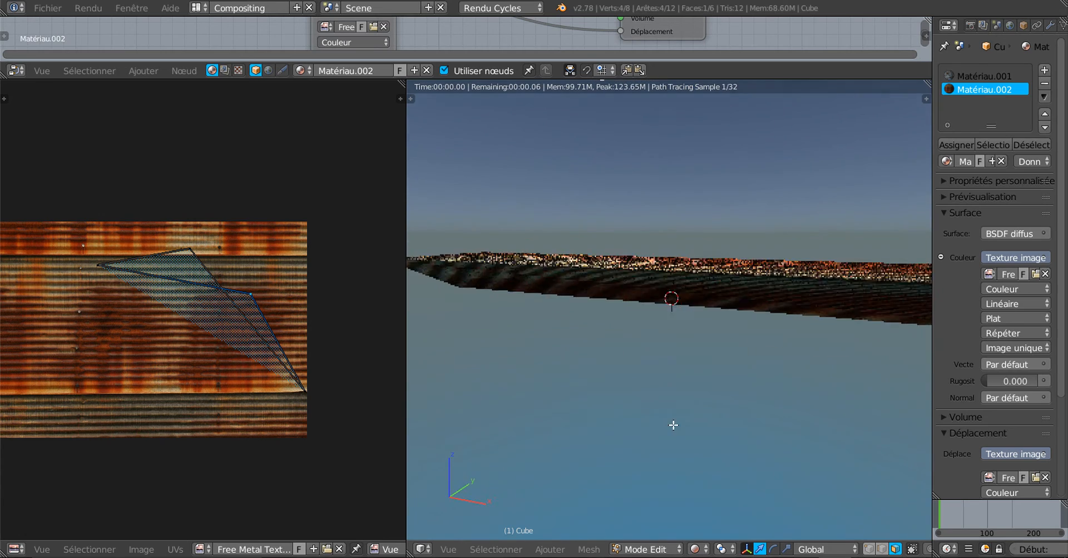
scroll(490, 356, "up", 1)
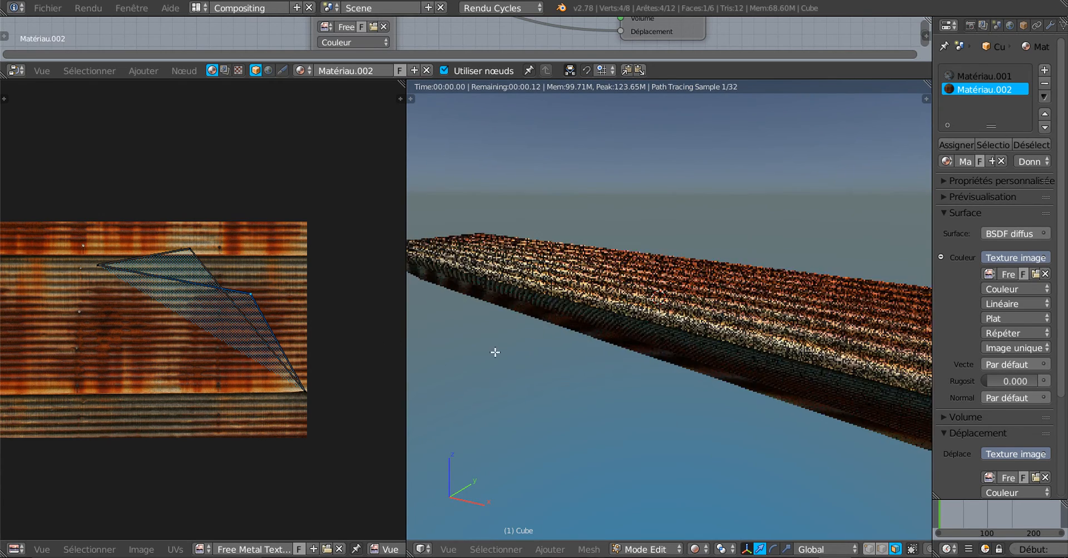
middle_click_drag(496, 353, 517, 333)
right_click_drag(248, 295, 76, 364)
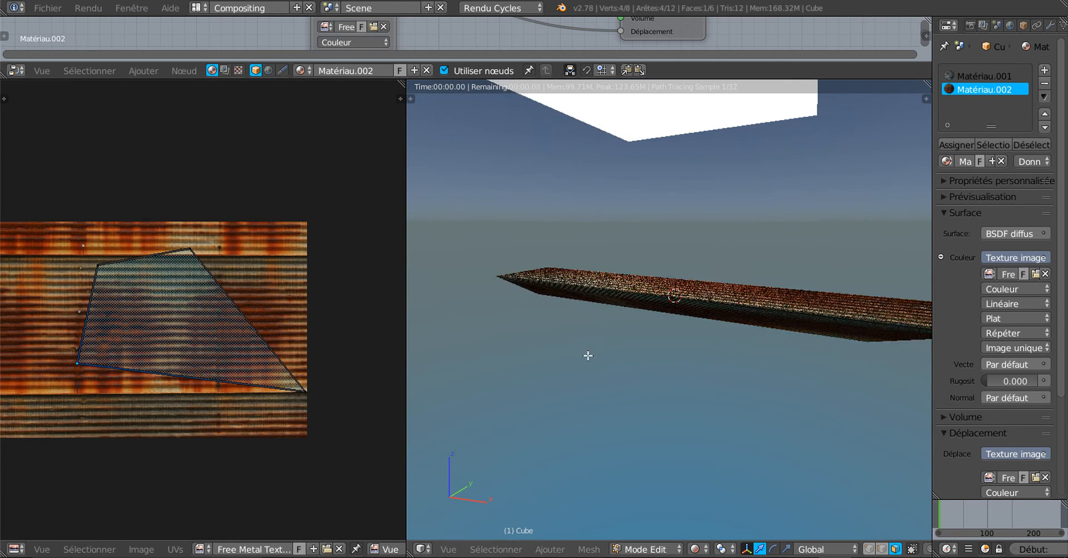
Examine the rendered metal plank from several angles, including its side and underside.
middle_click_drag(588, 356, 657, 364)
middle_click_drag(622, 406, 645, 398)
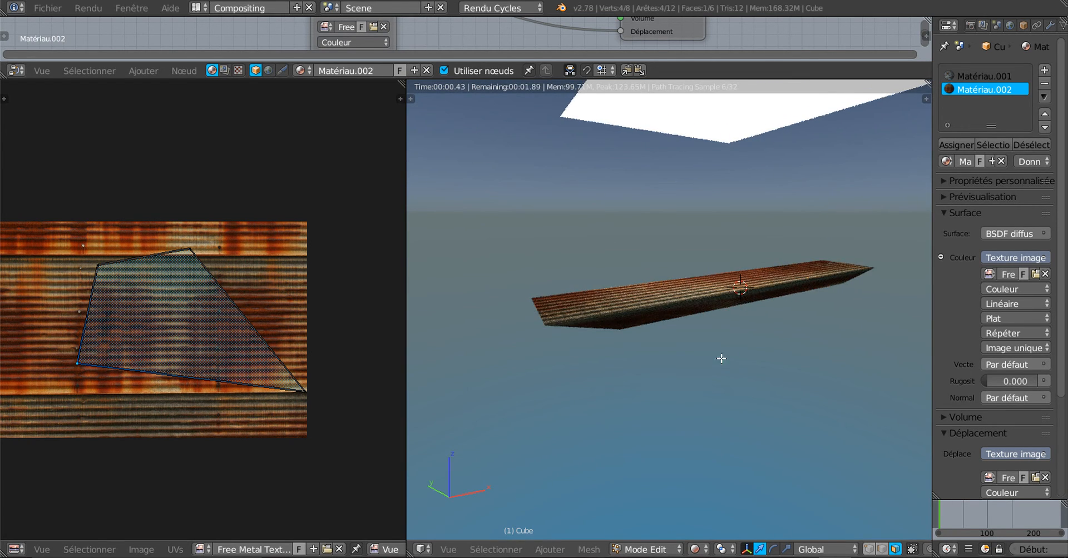
middle_click_drag(721, 359, 548, 367)
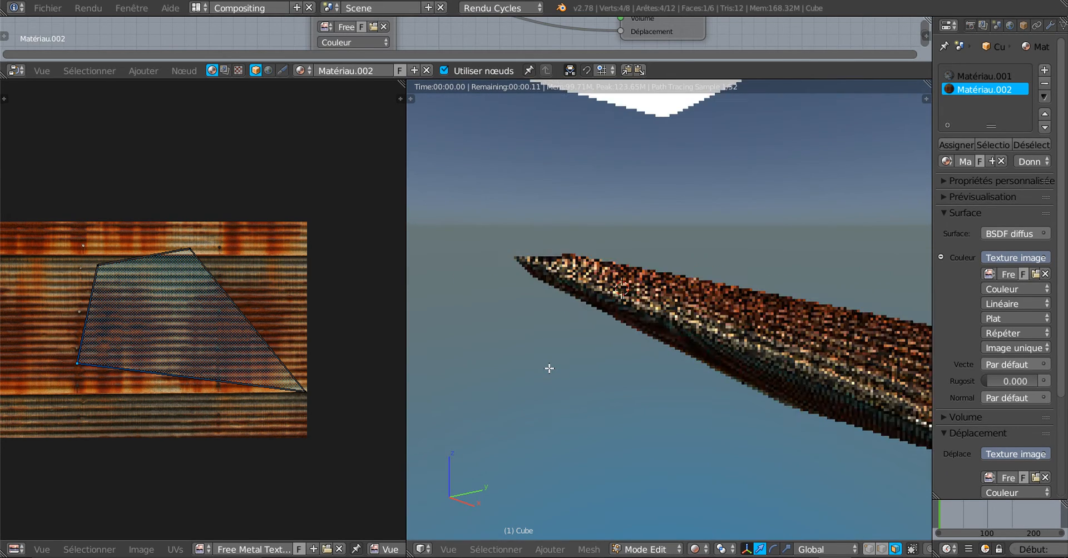
left_click_drag(406, 315, 433, 313)
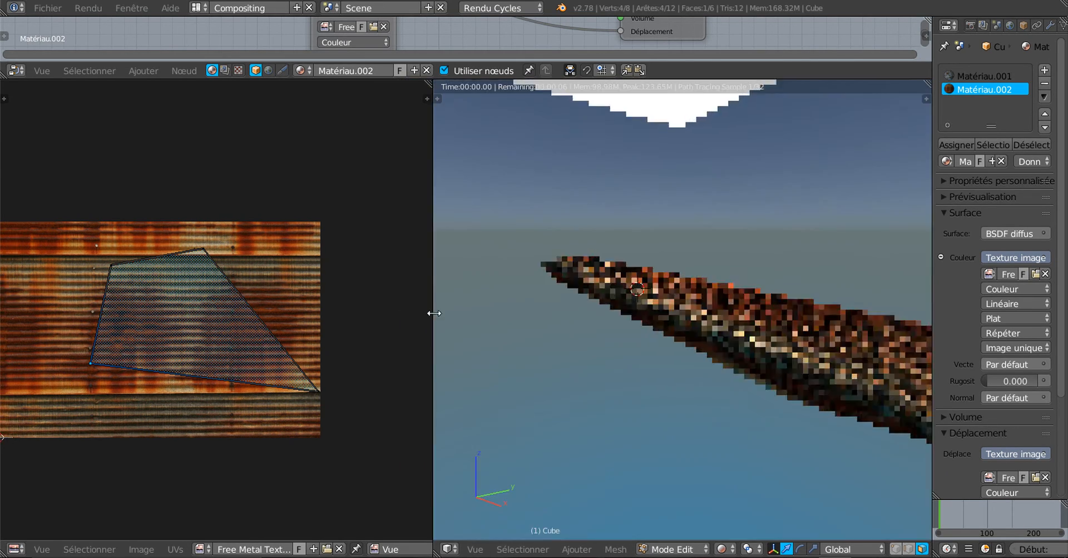
middle_click_drag(472, 328, 708, 429)
scroll(708, 375, "up", 2)
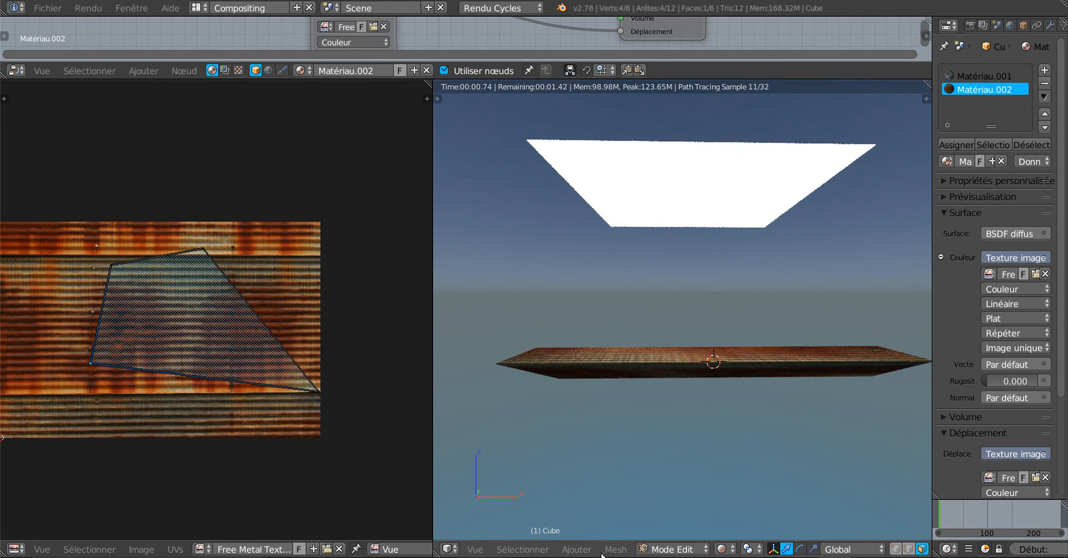
left_click(673, 550)
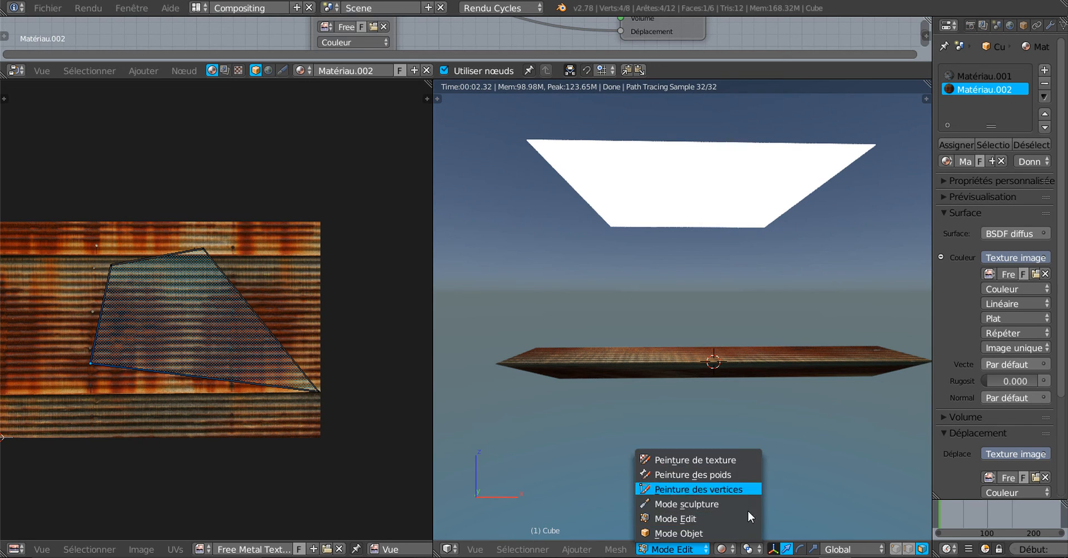
left_click(721, 549)
left_click(723, 457)
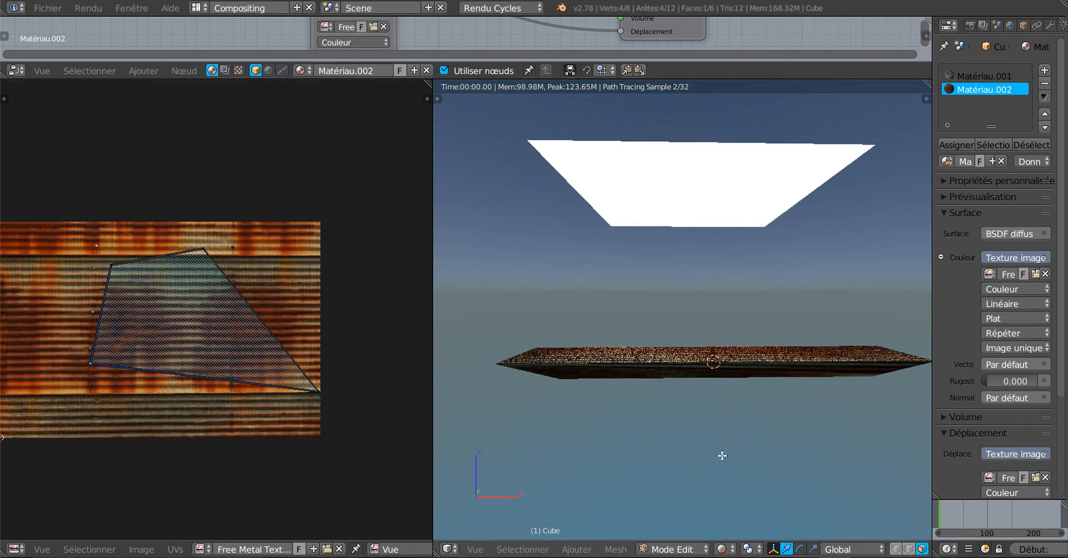
middle_click_drag(722, 456, 723, 384)
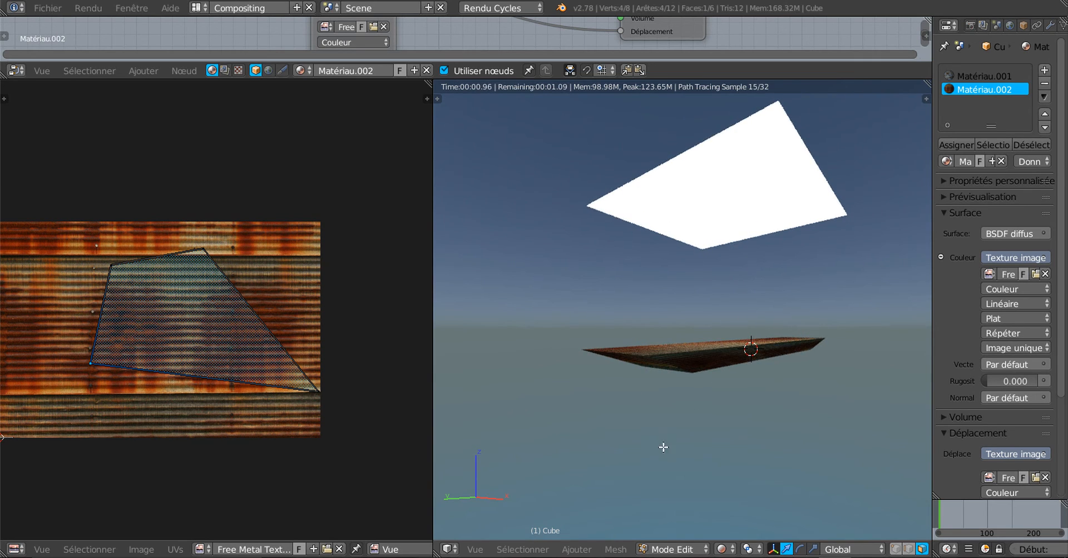
middle_click_drag(663, 447, 634, 456)
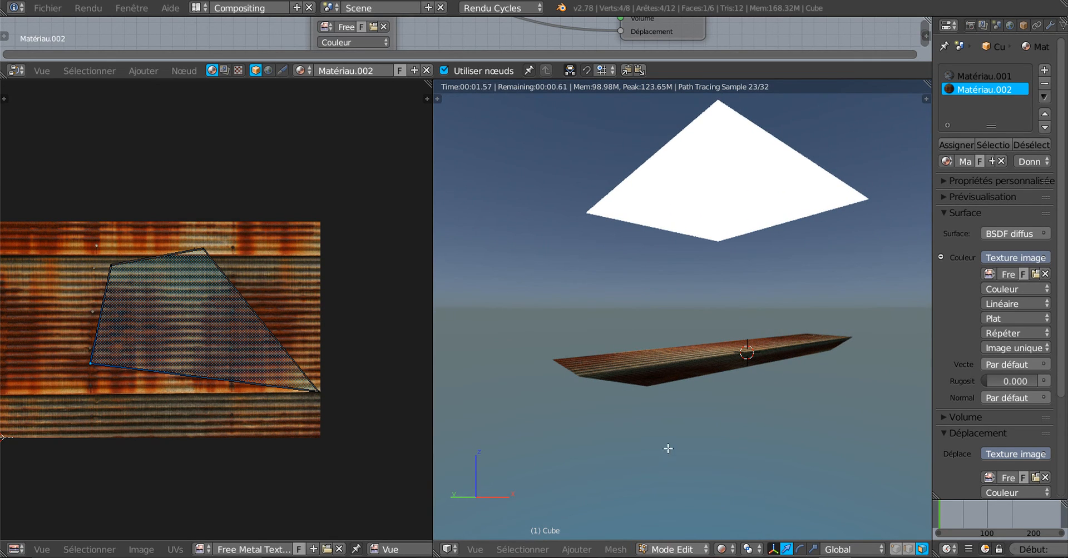
Switch the 3D view from rendered to material shading.
left_click(665, 550)
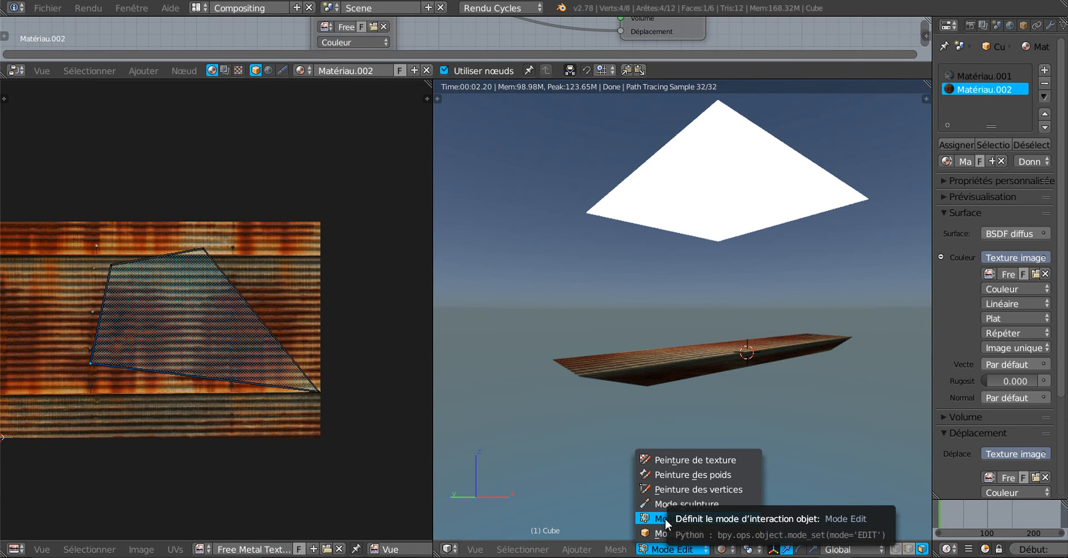
left_click(722, 550)
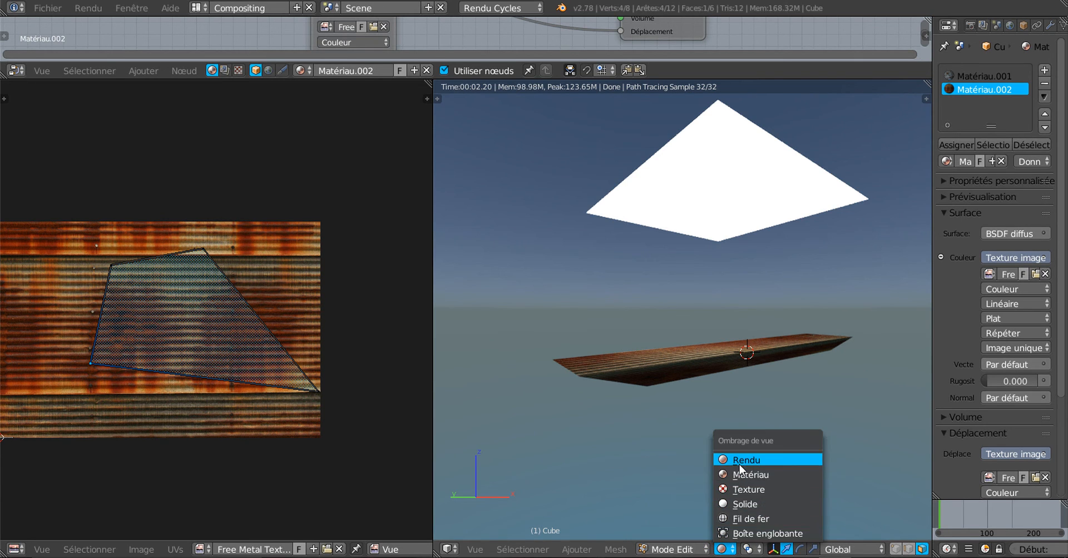
left_click(739, 462)
left_click(721, 550)
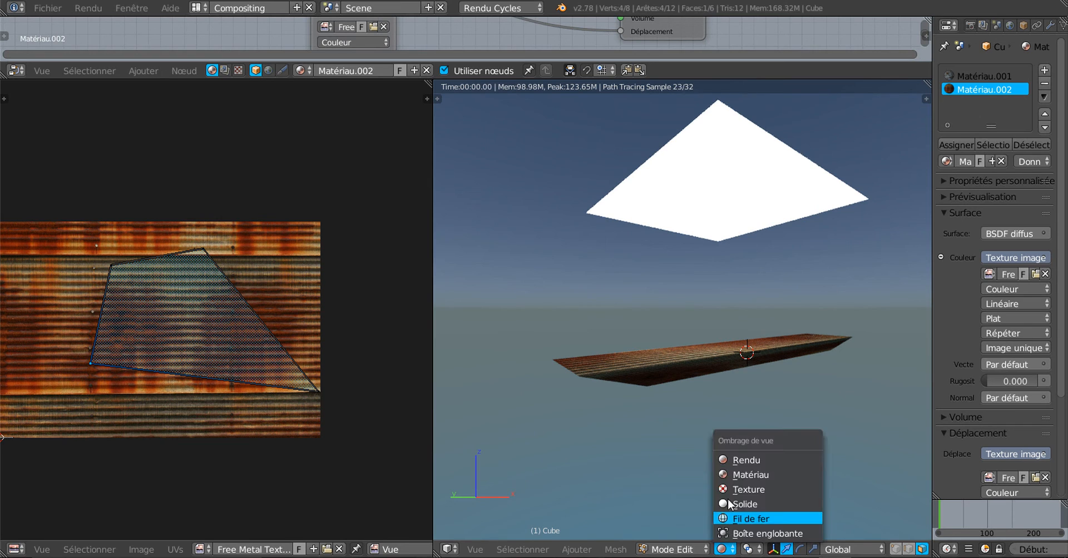
left_click(736, 478)
middle_click_drag(692, 500, 690, 487)
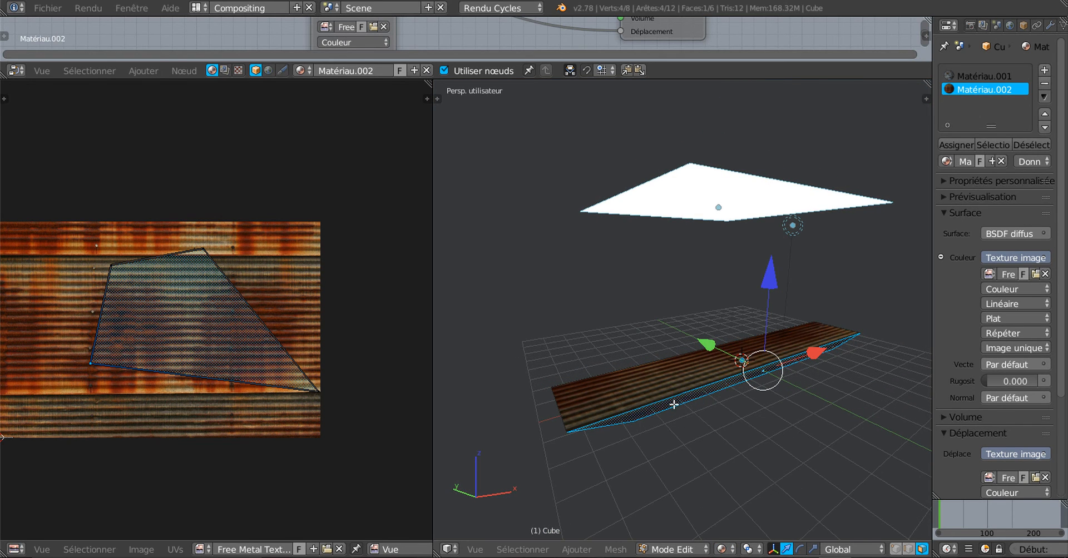
Select the plank's top face and shrink it along the X axis with the scale manipulator, bringing its ends closer to the base's ends.
middle_click_drag(757, 496, 689, 507)
right_click(693, 371)
right_click(715, 361)
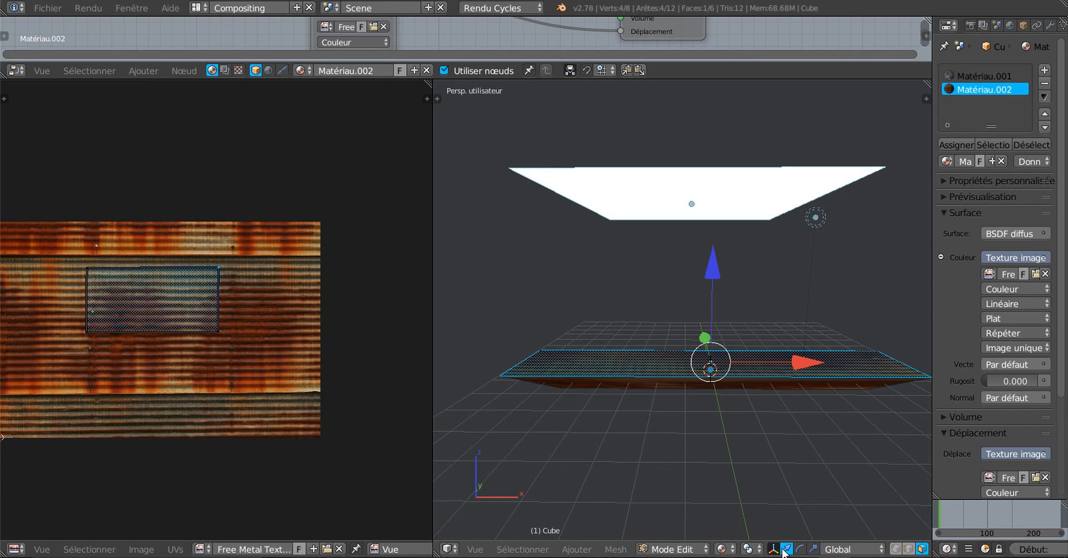
left_click(811, 549)
left_click_drag(808, 368, 776, 384)
scroll(653, 522, "up", 2)
middle_click_drag(652, 523, 688, 483)
left_click_drag(825, 353, 824, 353)
Scale the plank's top face down slightly so its long sides stand nearly vertical.
middle_click_drag(772, 457, 650, 447)
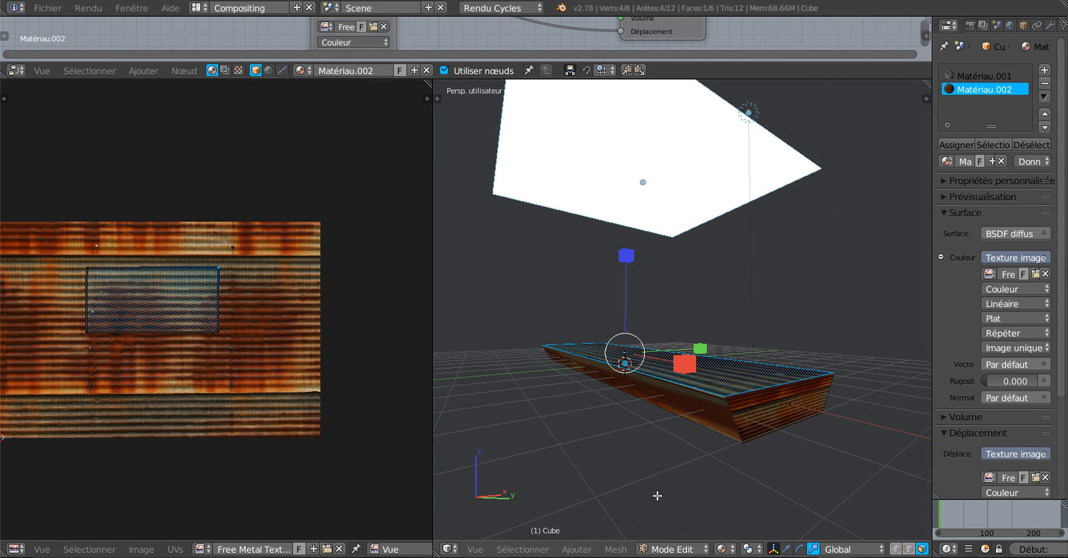
middle_click_drag(726, 461, 685, 383)
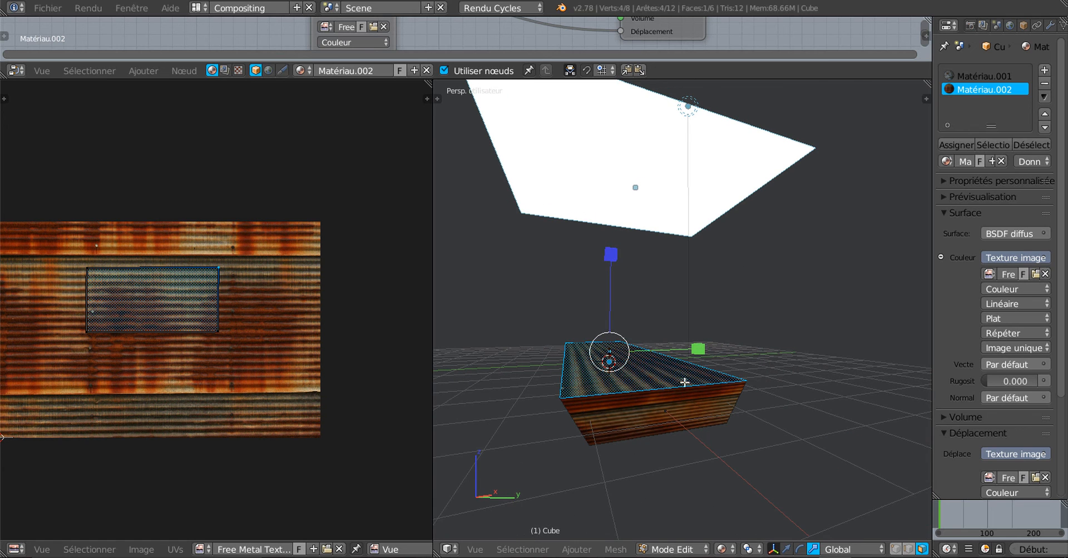
key("s")
left_click(678, 364)
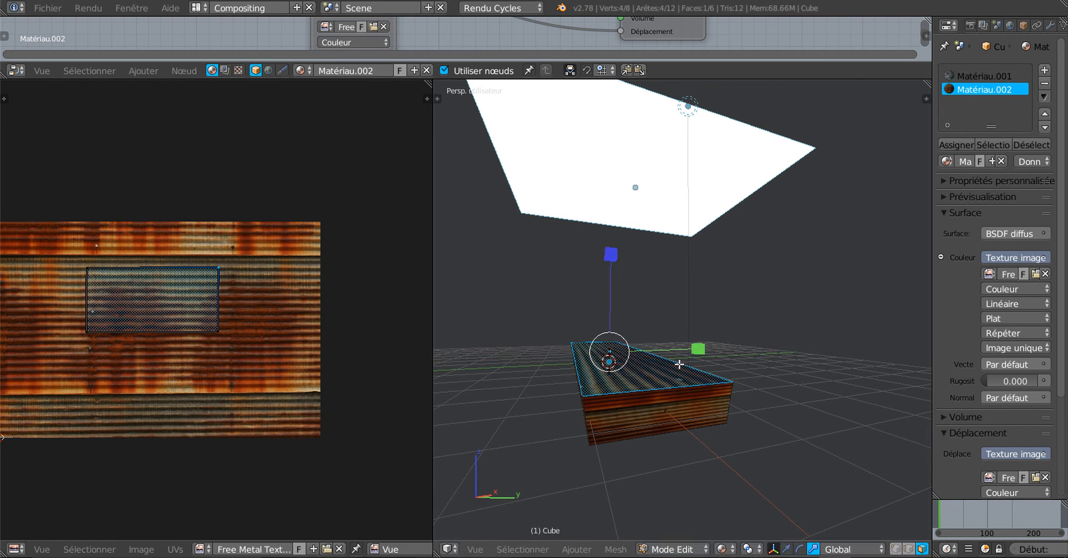
middle_click_drag(591, 434, 671, 449)
scroll(671, 448, "down", 2)
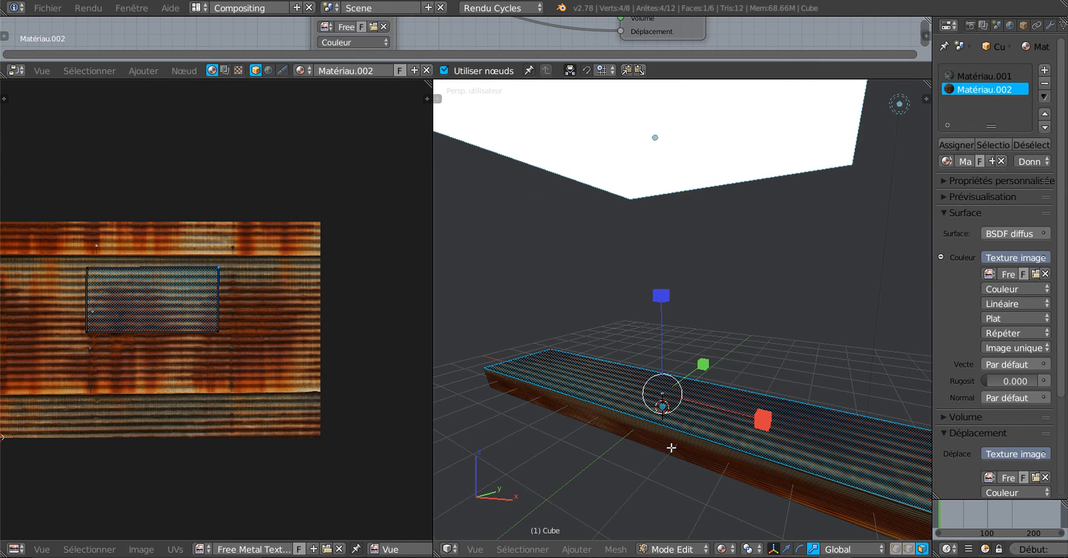
middle_click_drag(593, 483, 581, 461, "shift")
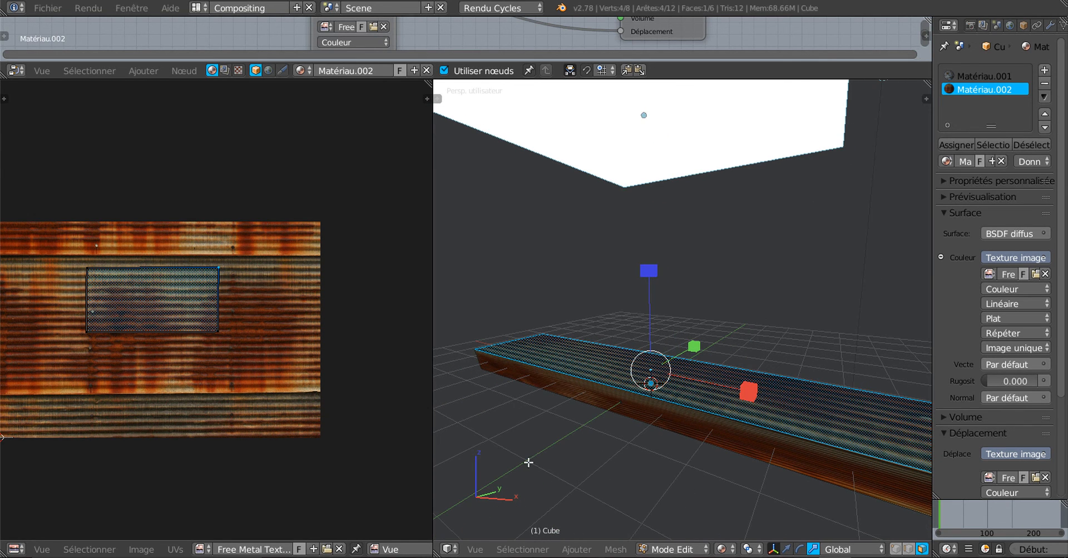
Enlarge the 3D view by narrowing the UV editor and the properties area, and frame the whole scene.
left_click_drag(432, 276, 313, 293)
scroll(384, 317, "down", 2)
middle_click_drag(383, 317, 550, 339)
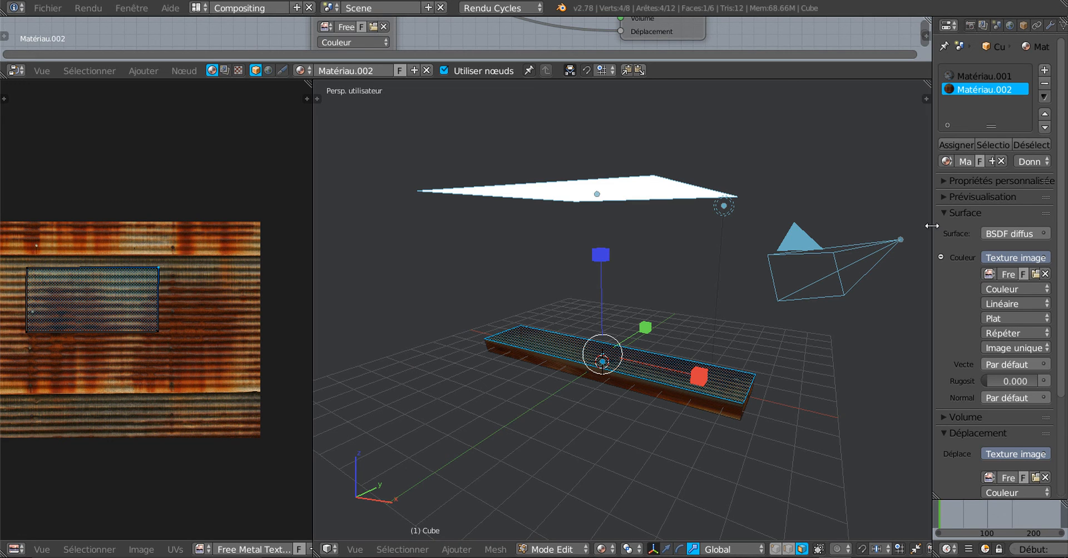
left_click_drag(934, 226, 1011, 225)
scroll(844, 309, "down", 1)
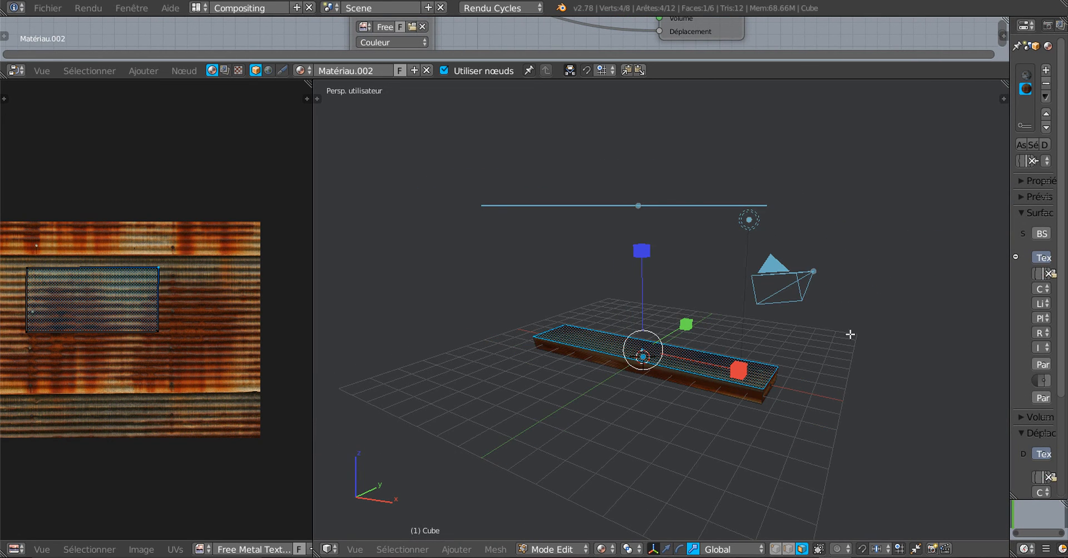
middle_click_drag(849, 334, 836, 228)
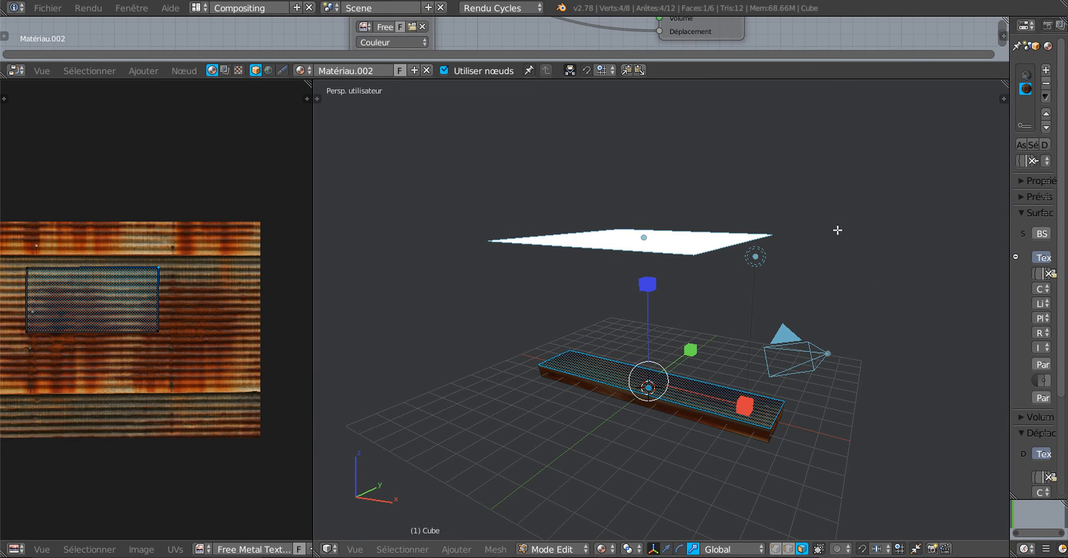
Enlarge the node editor to show the metal material's image texture feeding the colour and displacement, keeping it smaller than the 3D view.
left_click(801, 83)
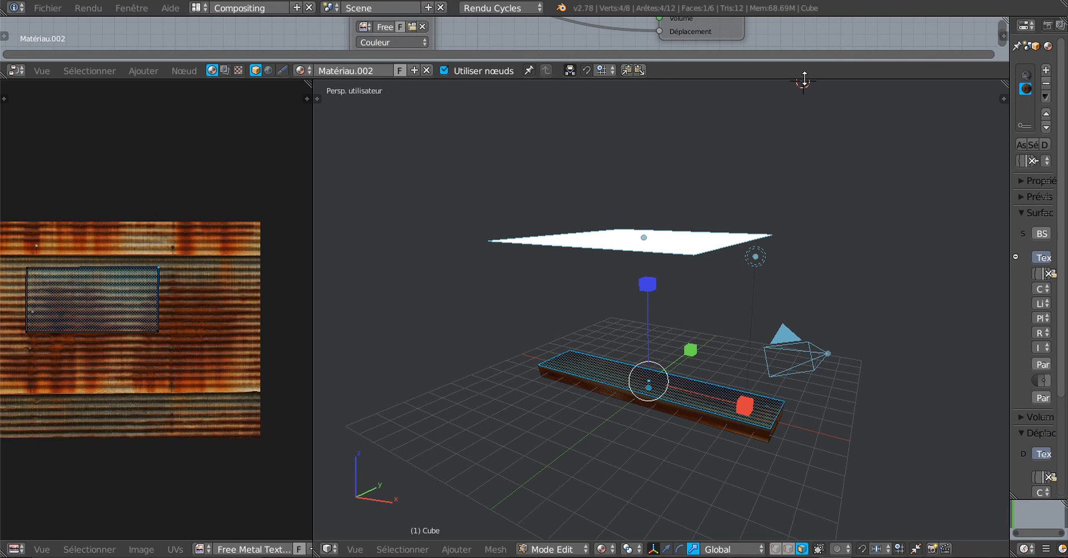
left_click_drag(804, 88, 812, 270)
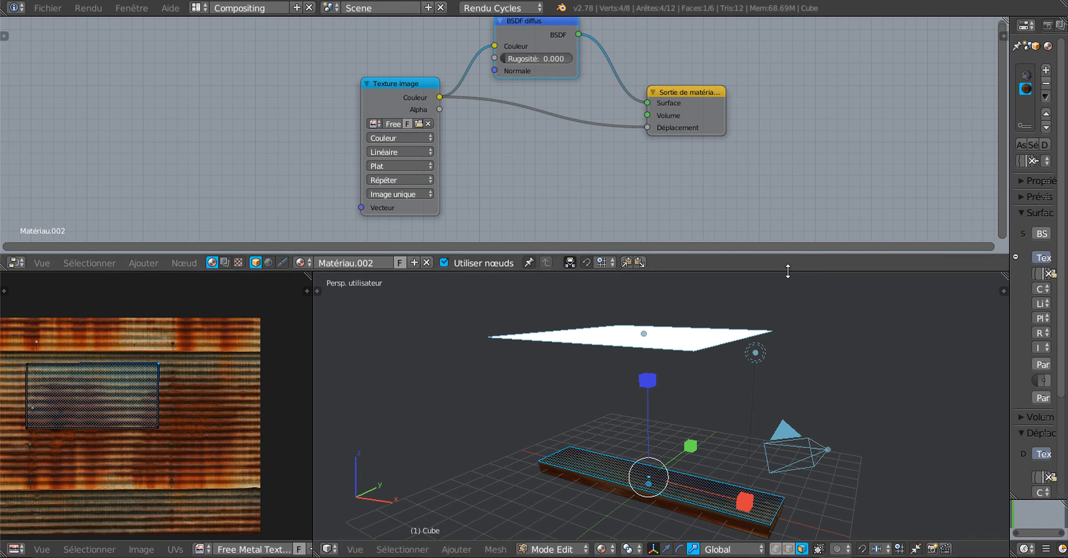
left_click_drag(784, 272, 787, 142)
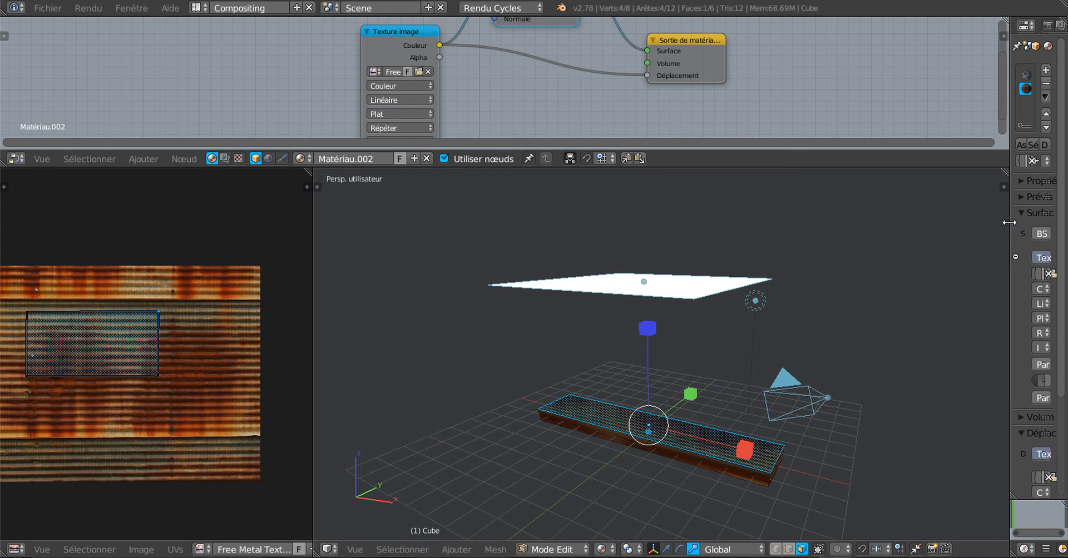
Widen the properties area until the material settings are readable and view the plank from its end at a low angle.
left_click_drag(1009, 224, 925, 228)
middle_click_drag(645, 450, 744, 446)
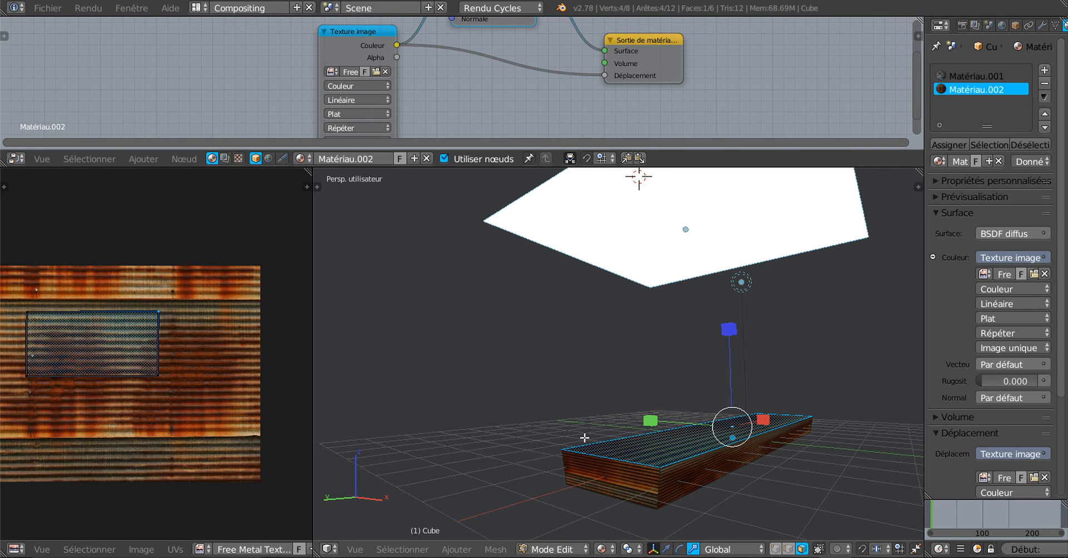
middle_click_drag(584, 439, 615, 422)
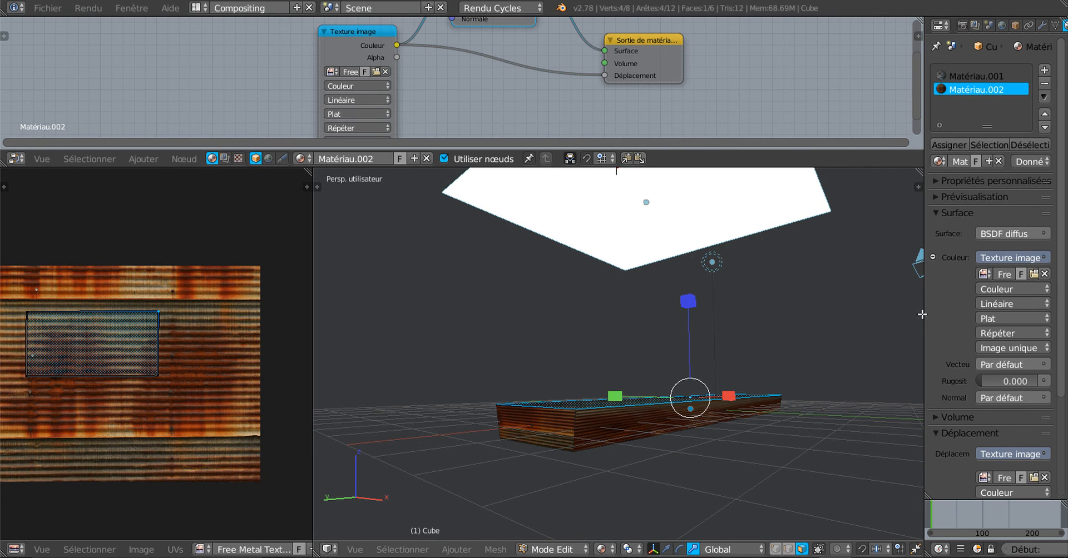
left_click_drag(926, 309, 933, 310)
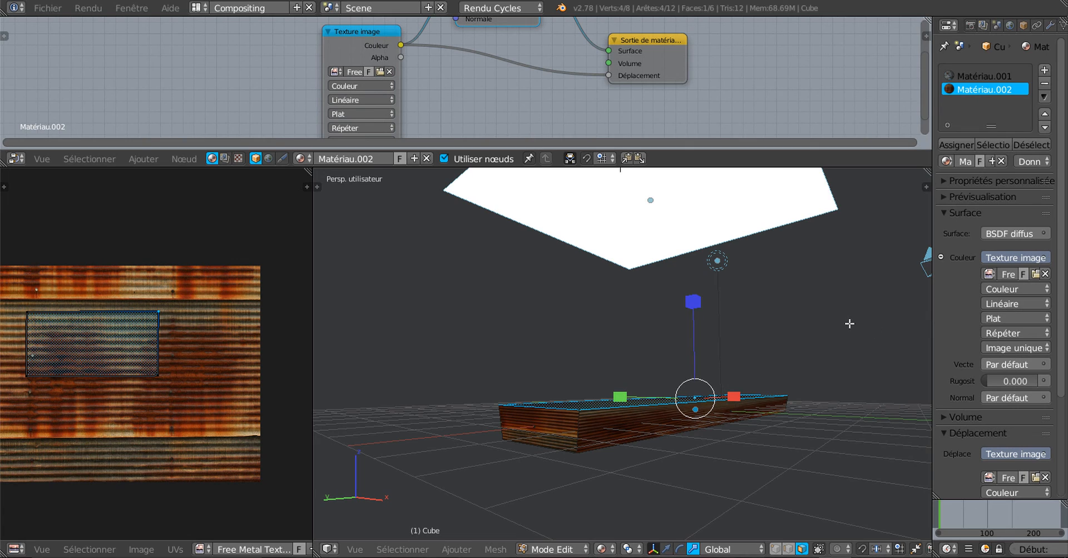